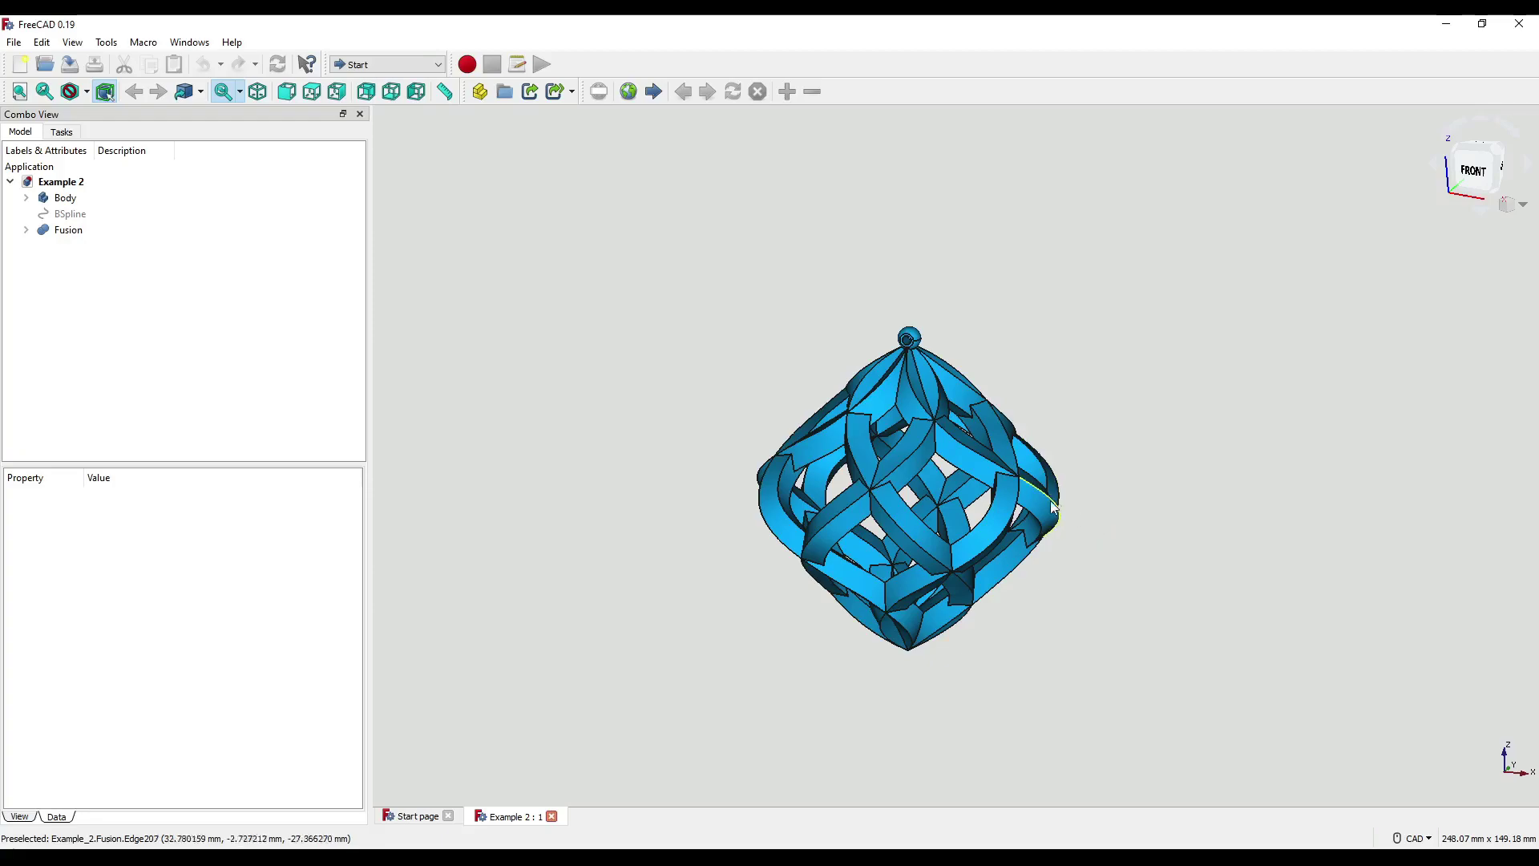
Step: Create a new empty document and switch to the Part Design workbench
middle_click_drag(1068, 532, 1118, 530)
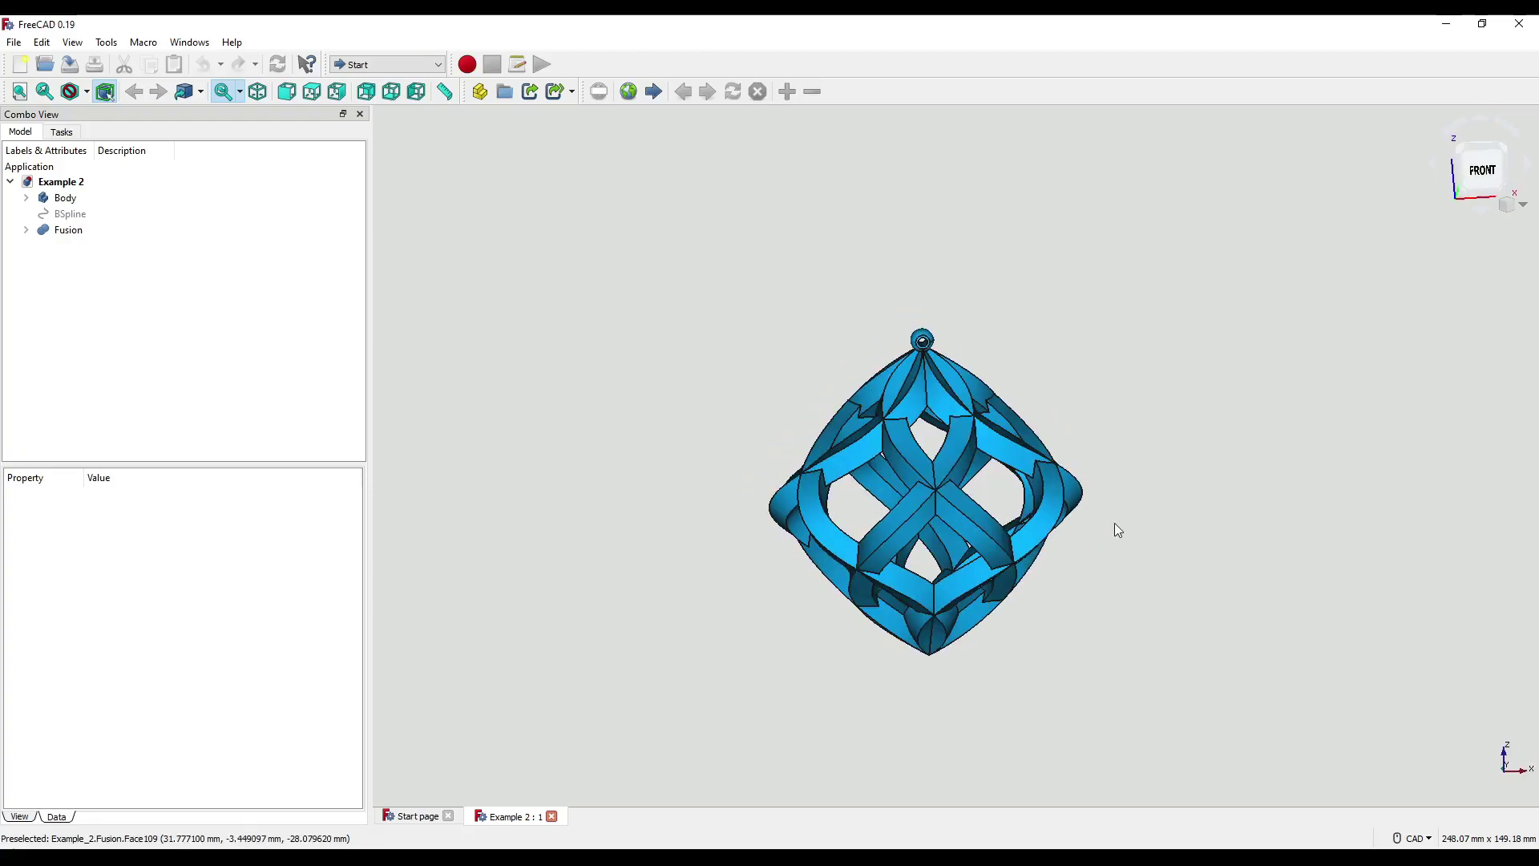
left_click(20, 64)
left_click(435, 66)
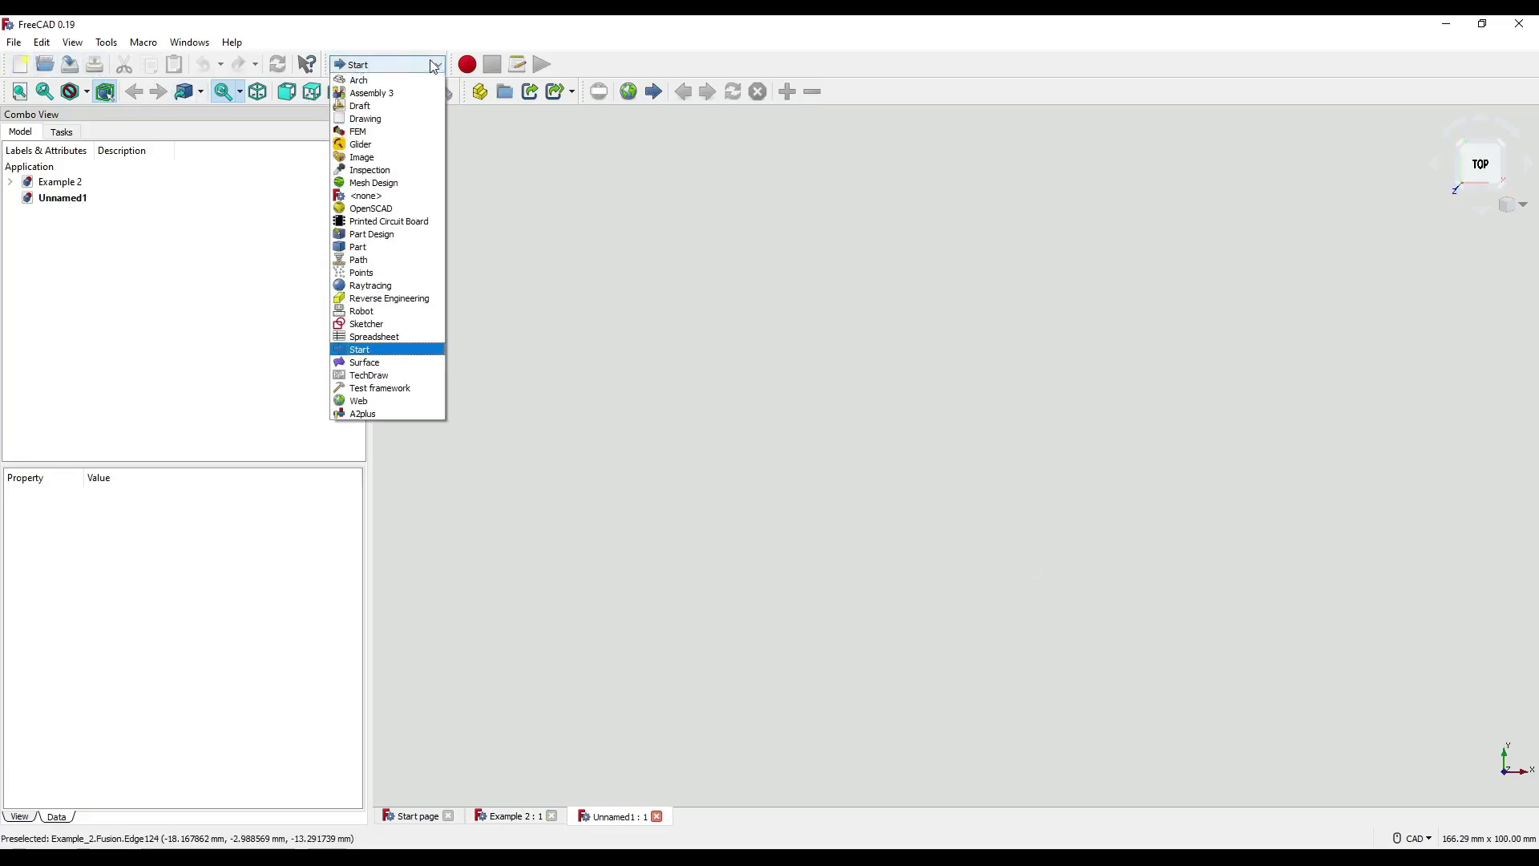
left_click(382, 224)
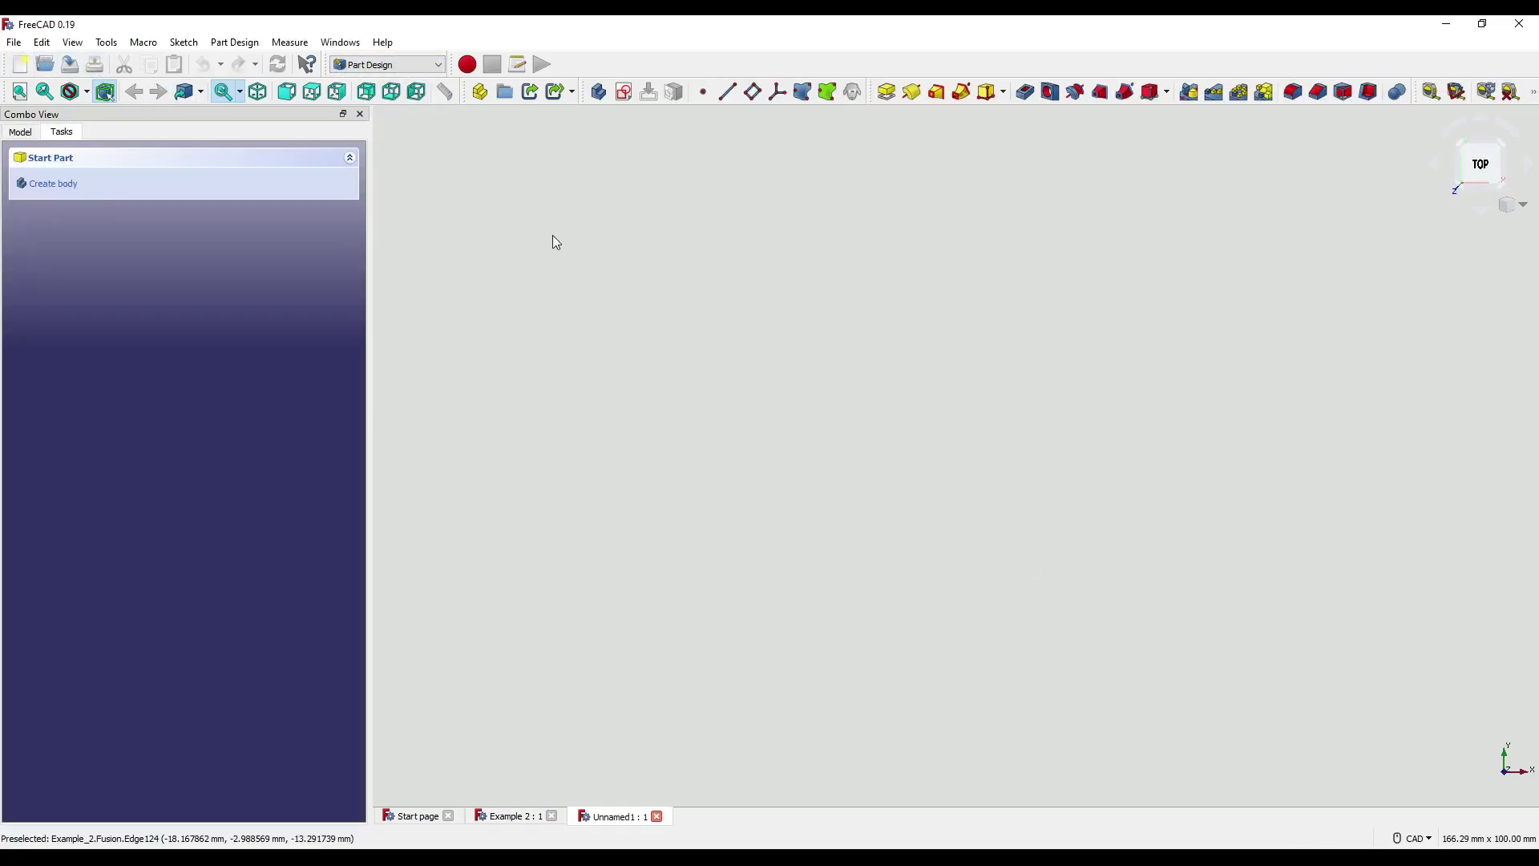
Step: Start a new sketch on the XZ plane
left_click(628, 94)
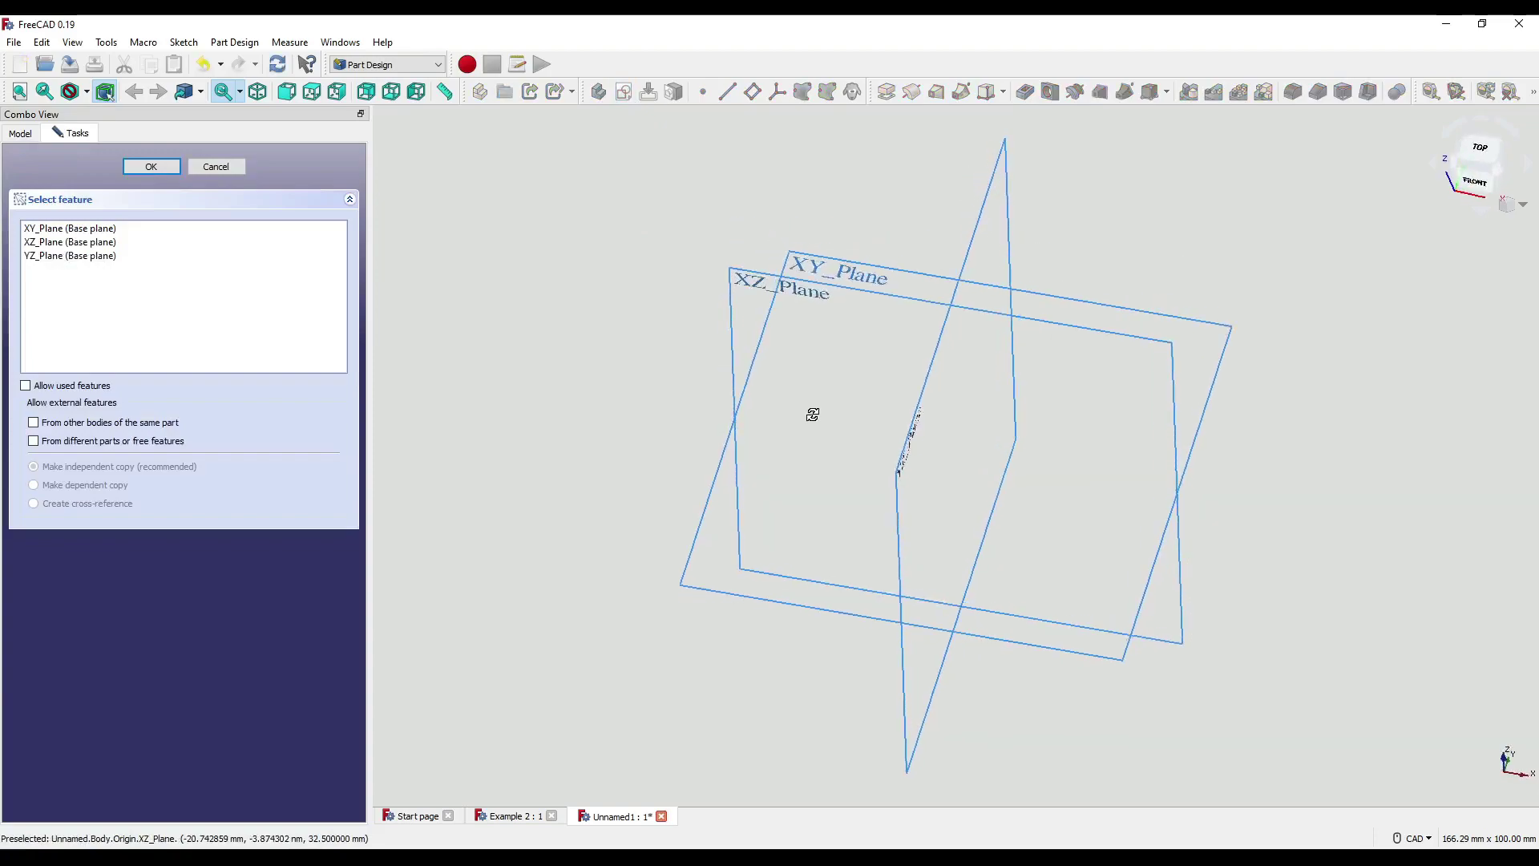
left_click(771, 317)
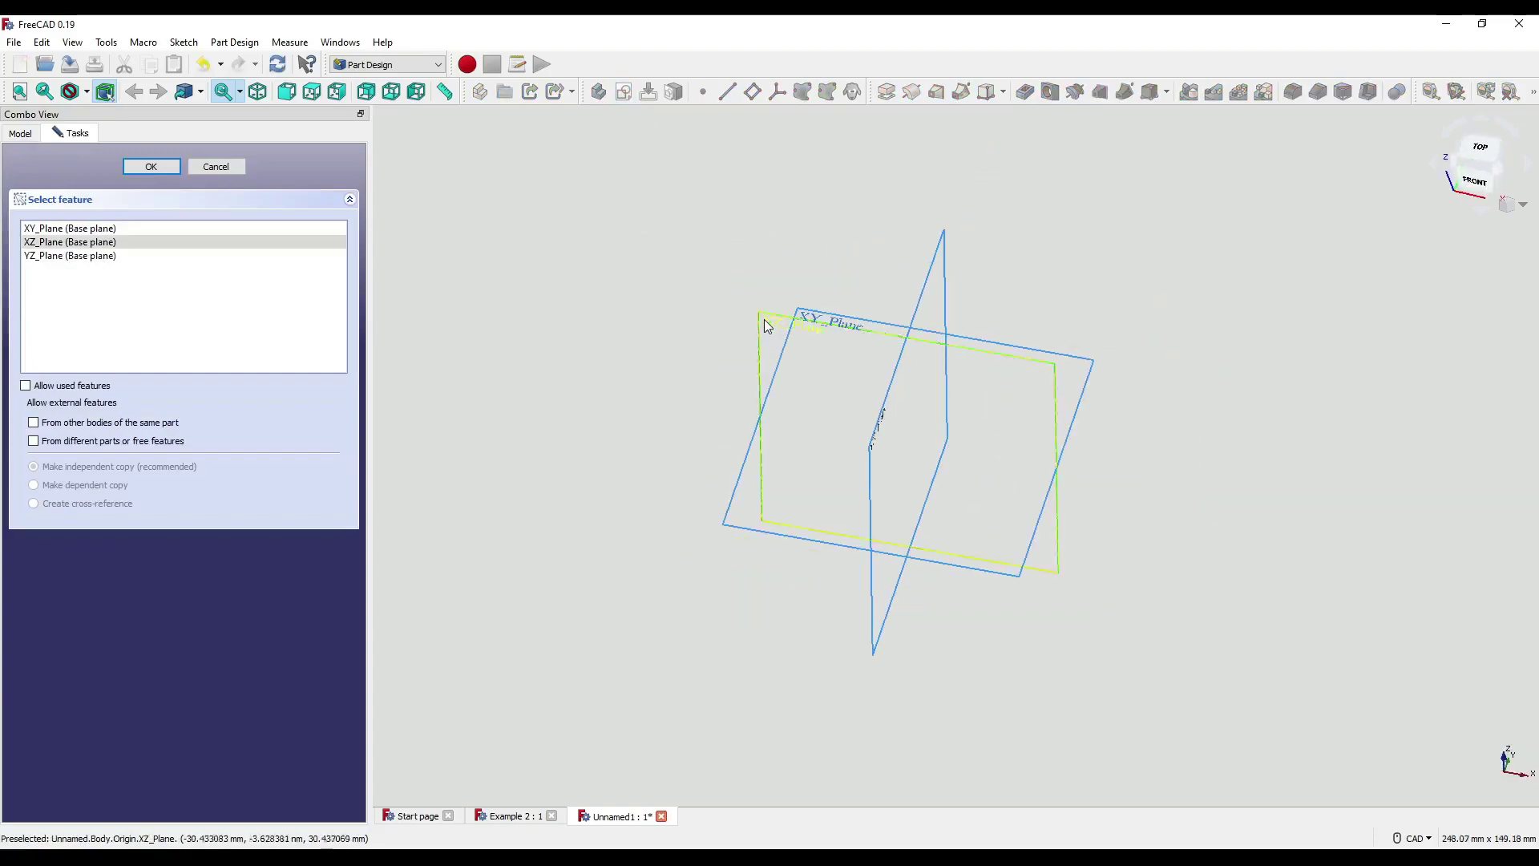
left_click(168, 167)
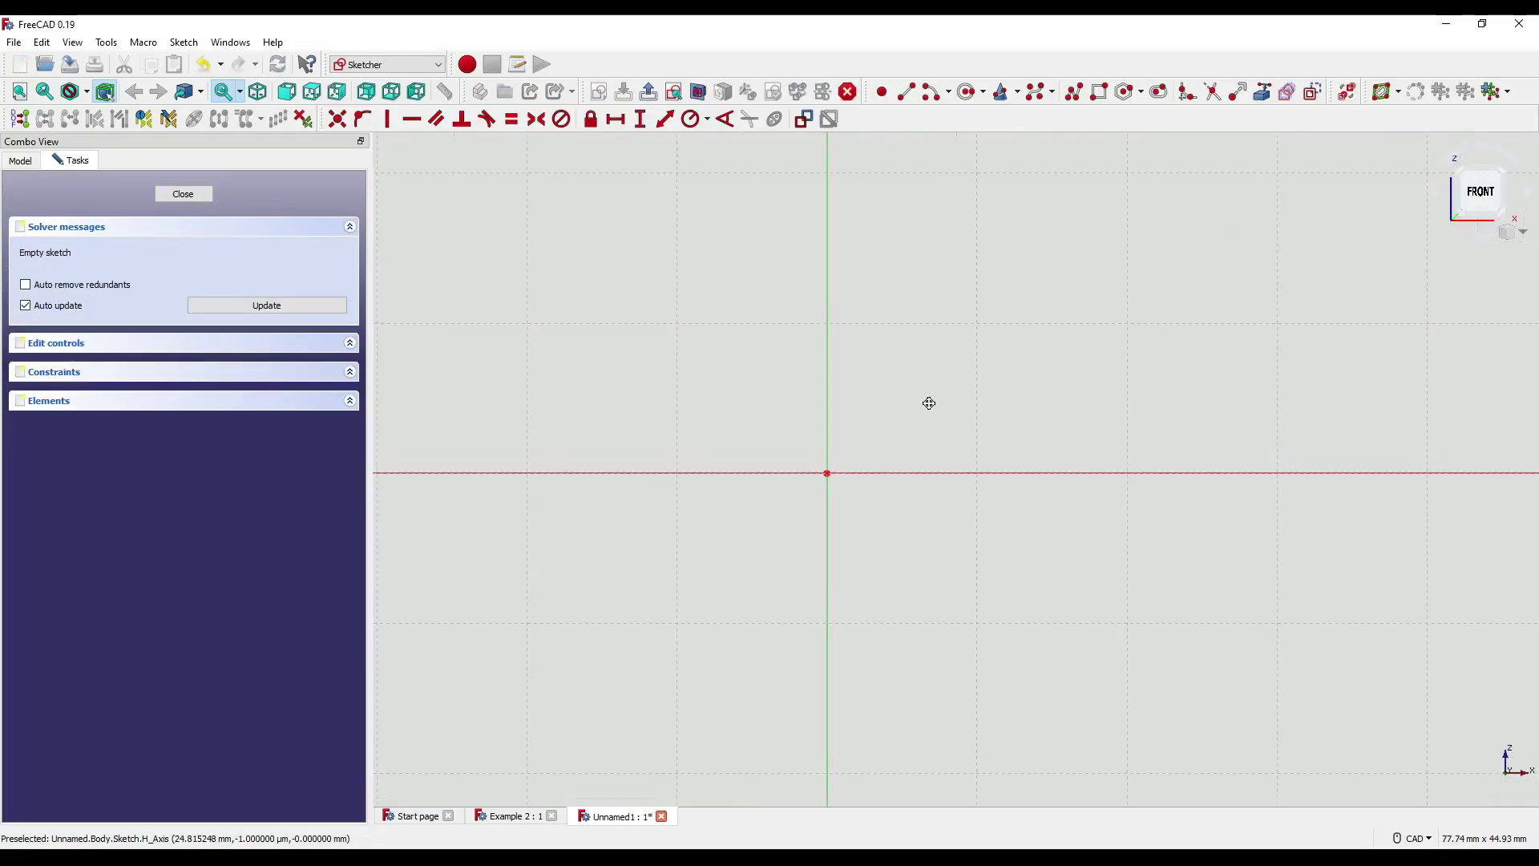
Step: Draw a closed four-sided diamond polyline around the origin, about 14 mm wide and 14 mm high, with its corners on the sketch axes
left_click(1075, 92)
left_click(858, 321)
left_click(970, 425)
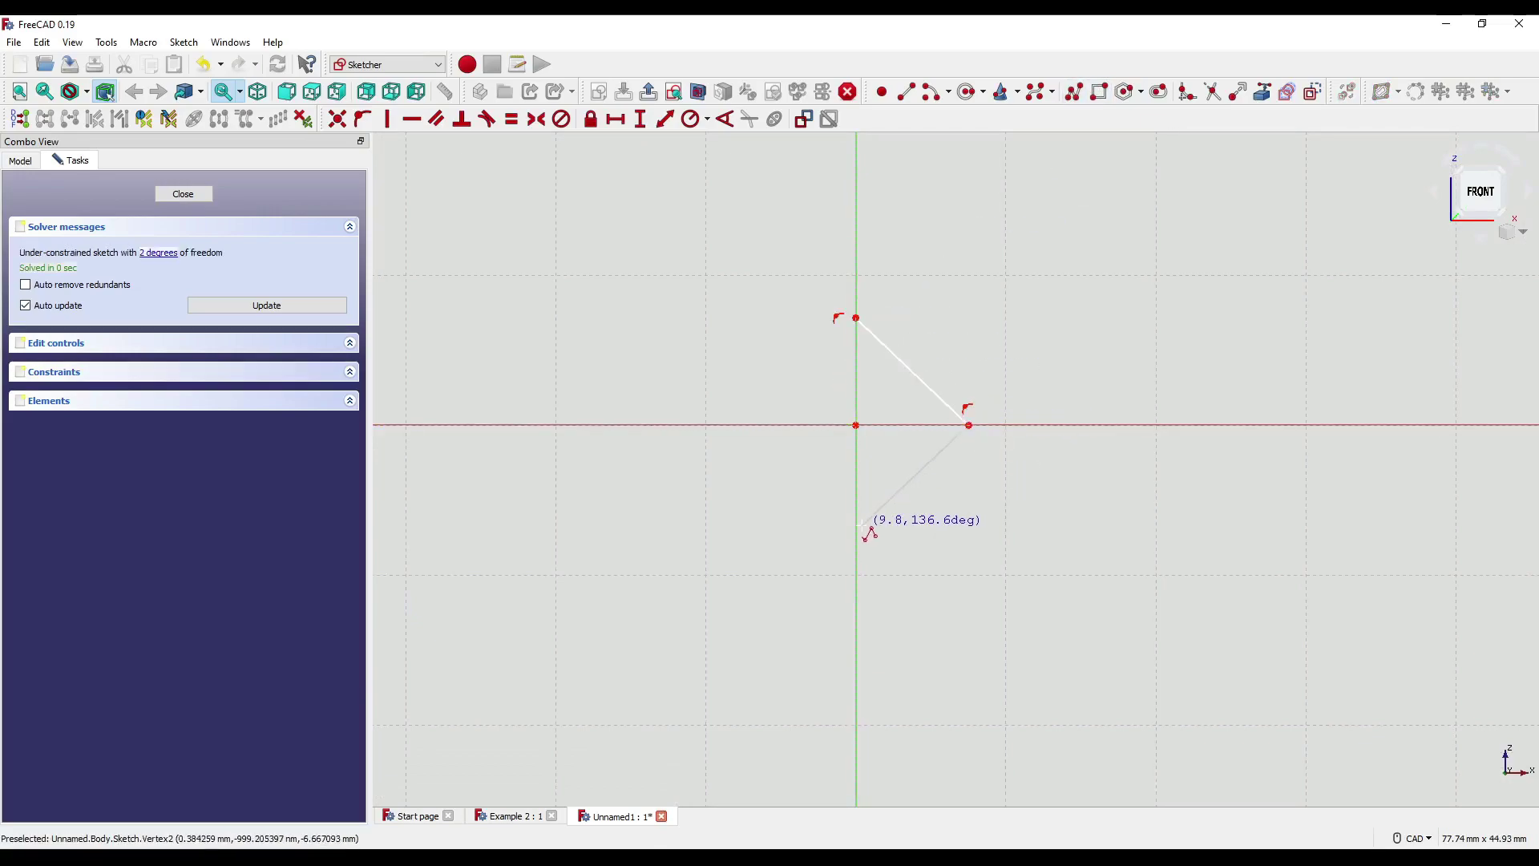
left_click(856, 525)
left_click(759, 425)
left_click(856, 318)
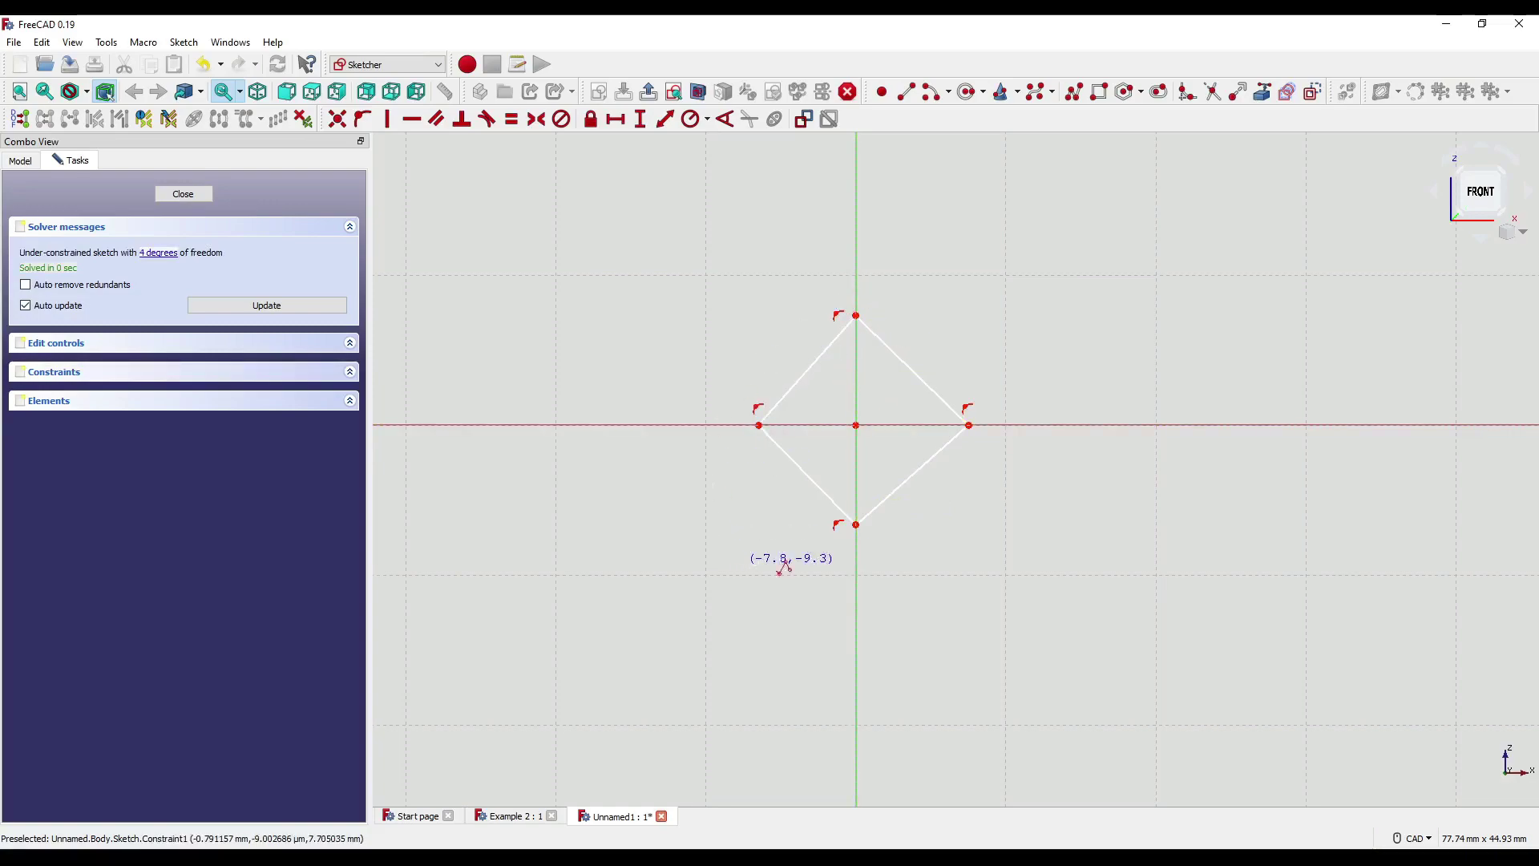
middle_click_drag(907, 324, 932, 321)
right_click(950, 319)
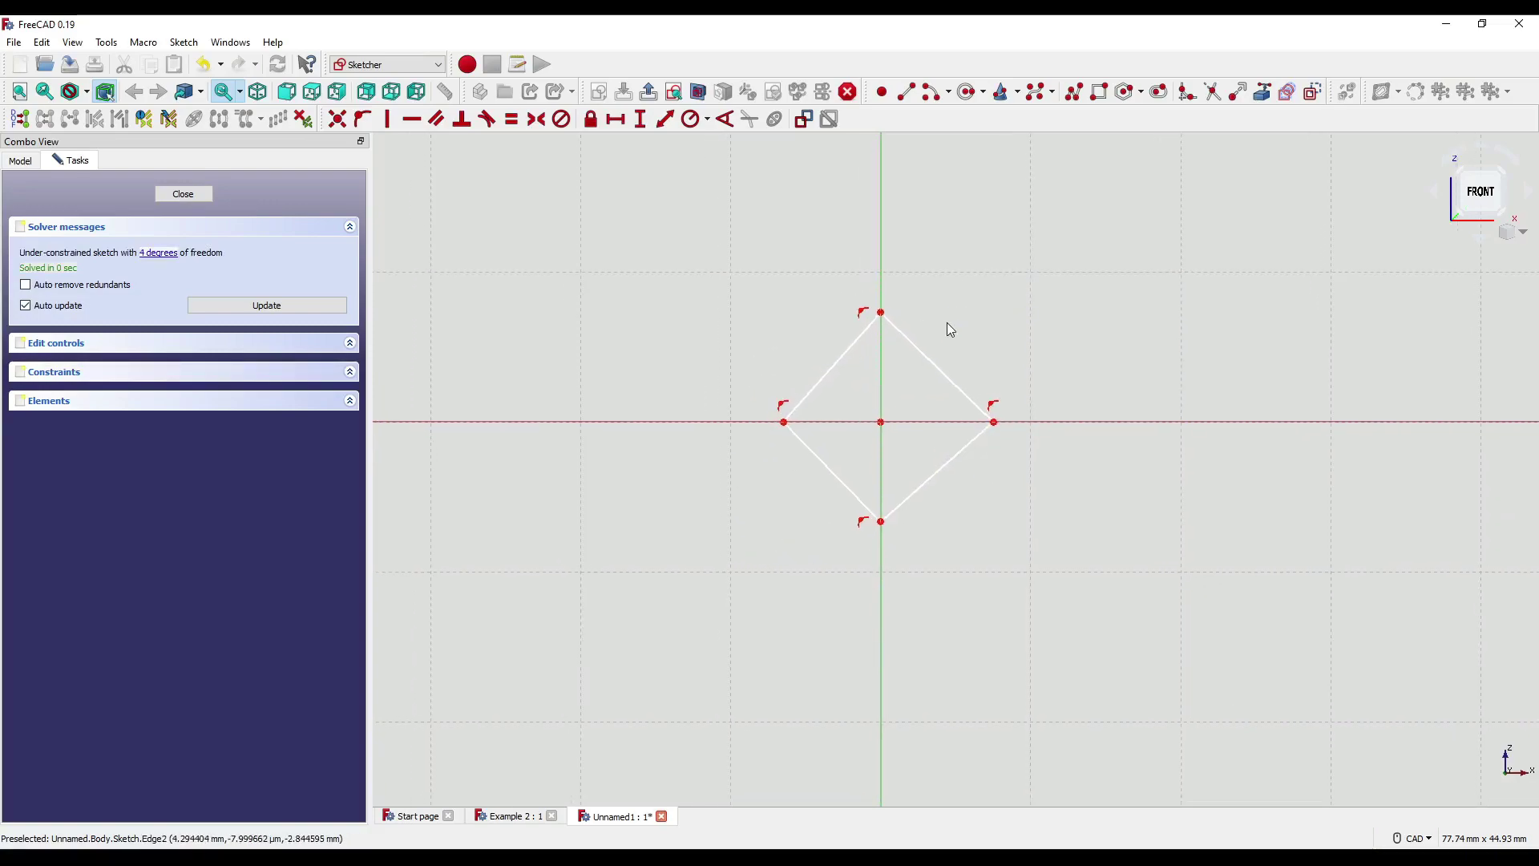
Step: Constrain the vertical distance between the diamond's upper and lower corners to 8 mm
left_click(882, 314)
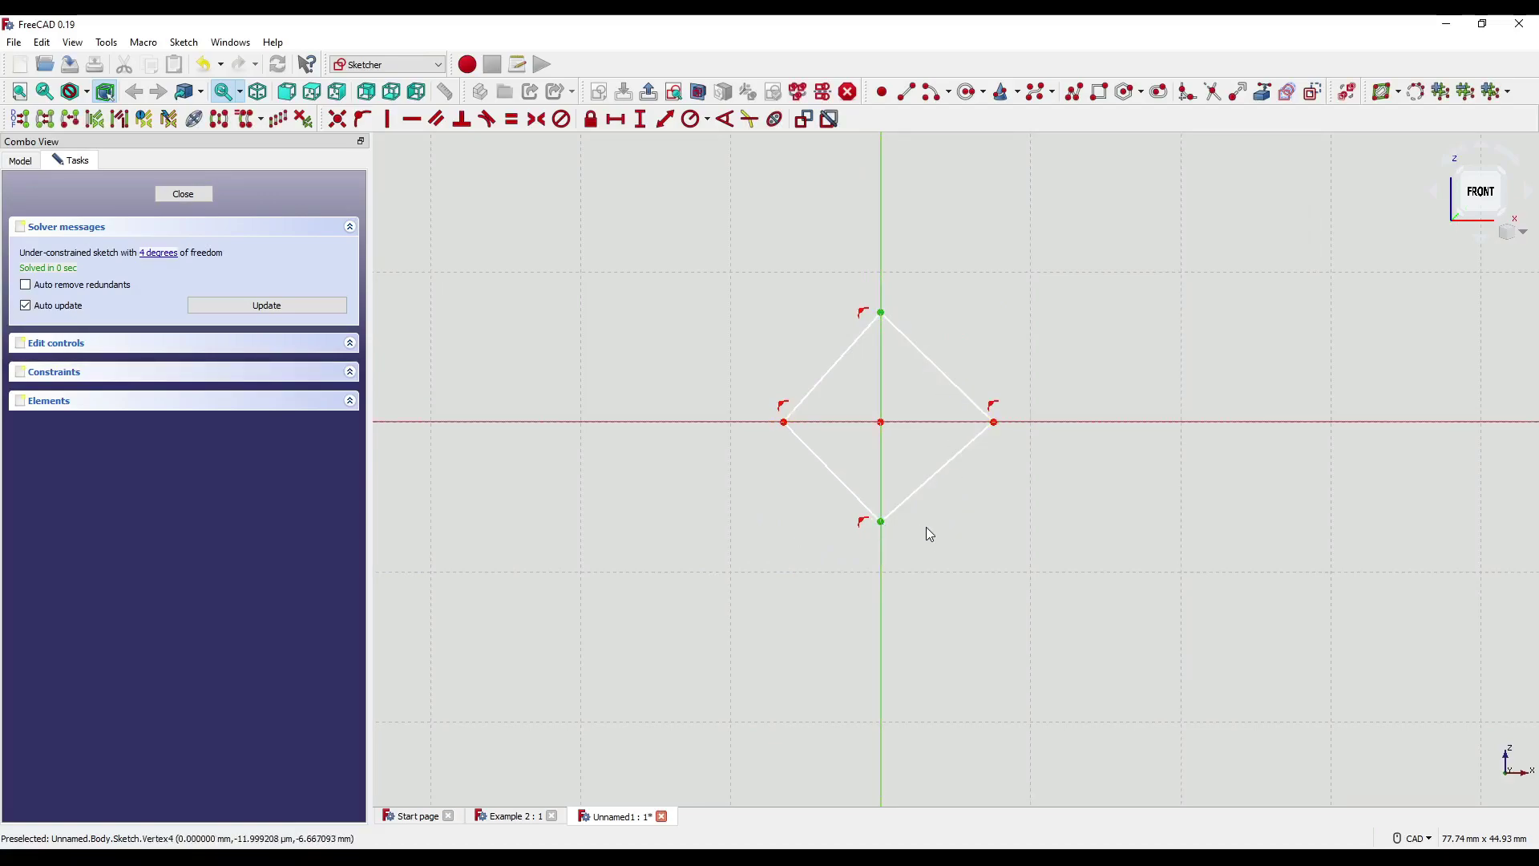
type("i")
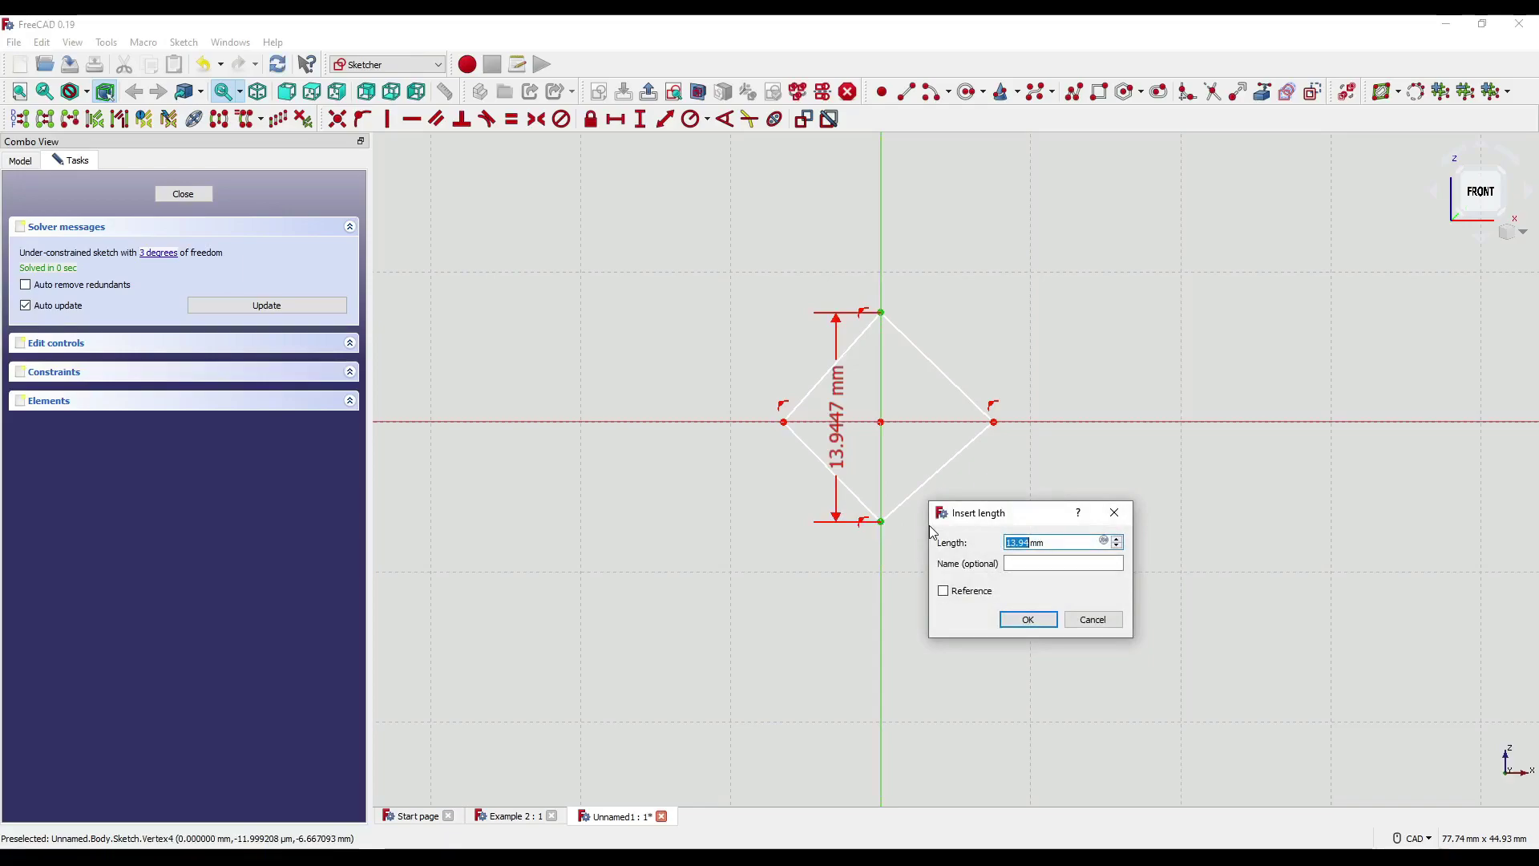
type("8")
key("Return")
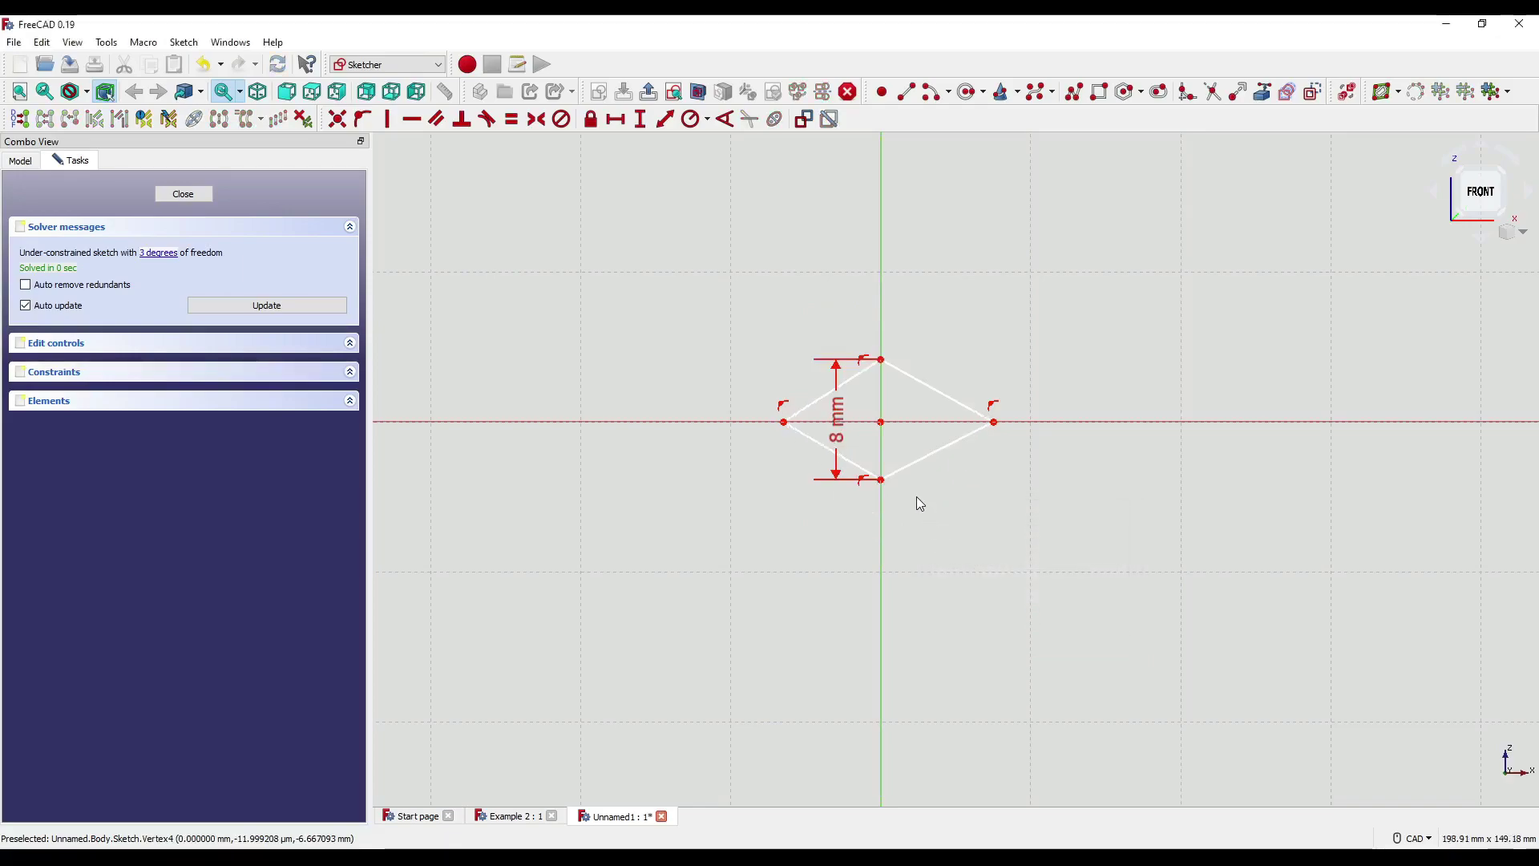
Step: Constrain the horizontal distance between the diamond's side corners to 8 mm and move the vertical dimension clear of the shape
left_click(994, 422)
left_click(783, 422)
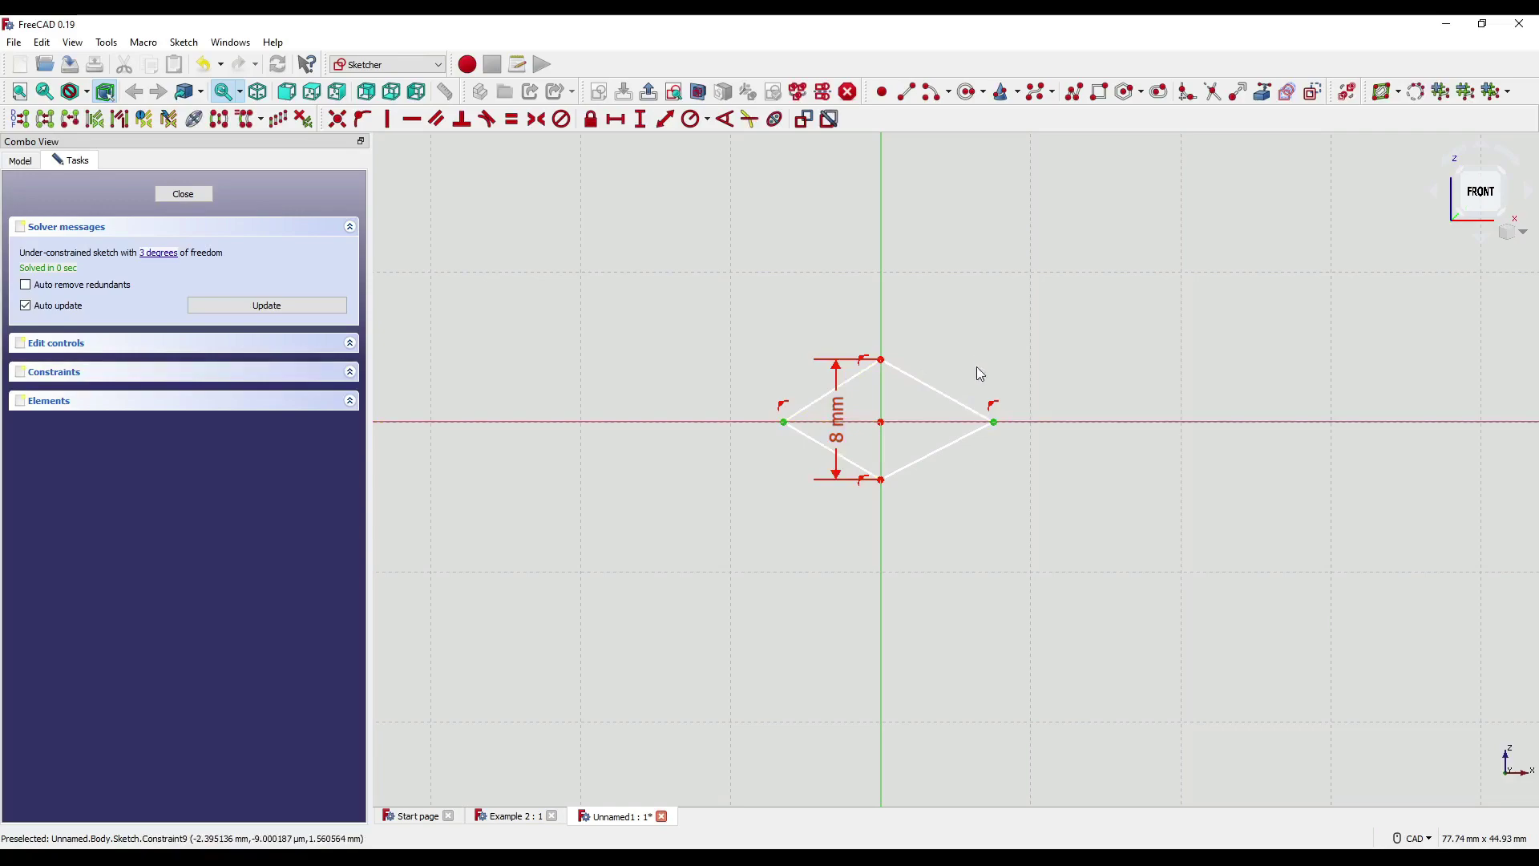
type("l")
type("8")
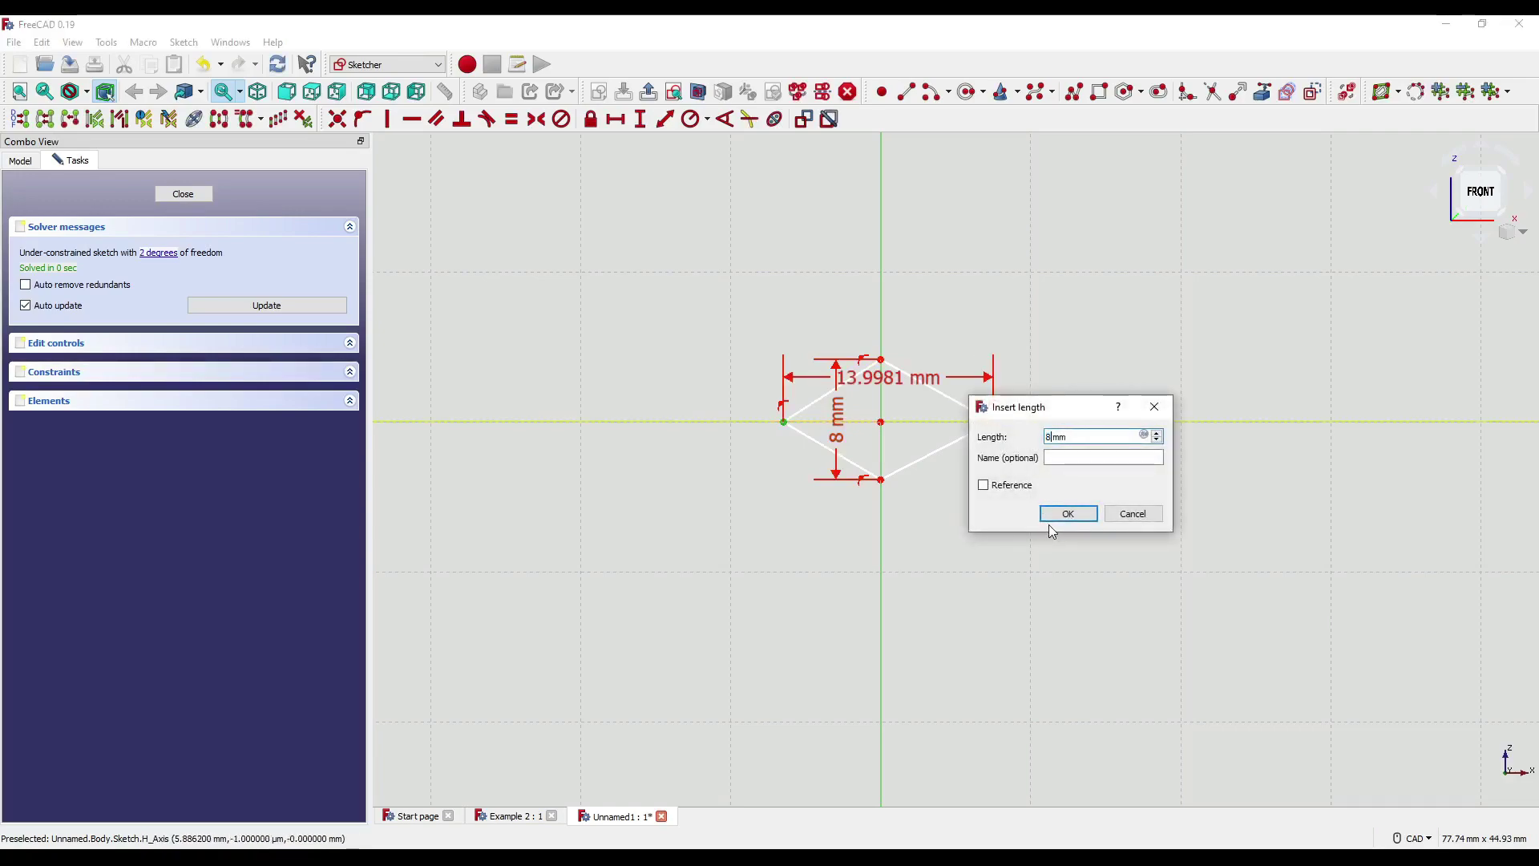
key("Return")
scroll(950, 425, "up", 3)
left_click_drag(782, 449, 573, 432)
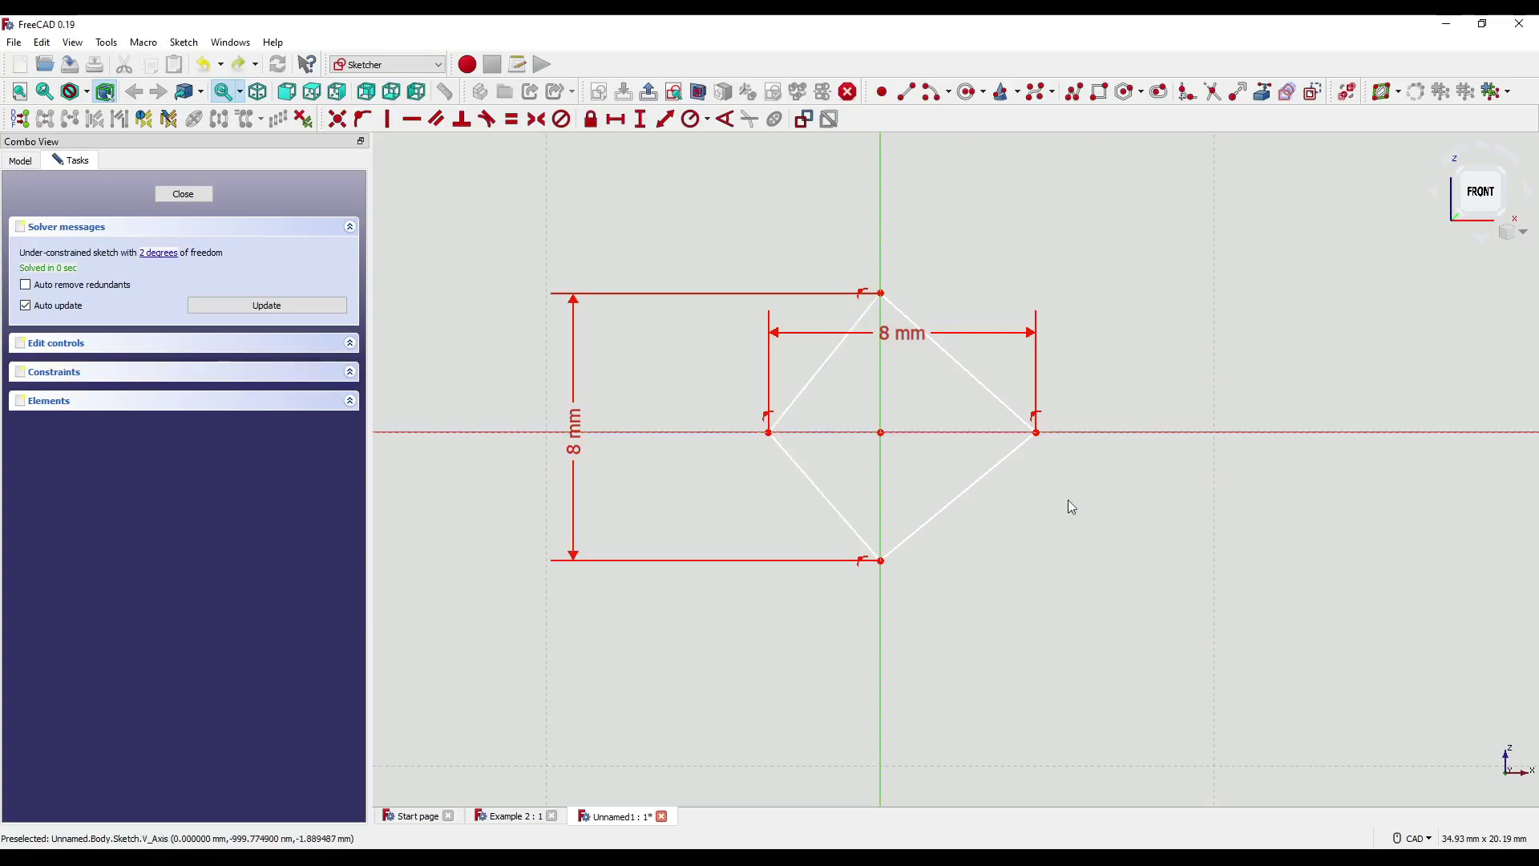
Step: Make the diamond's left and right corners symmetric about the vertical axis and delete the redundant constraint on the left corner
left_click(1037, 434)
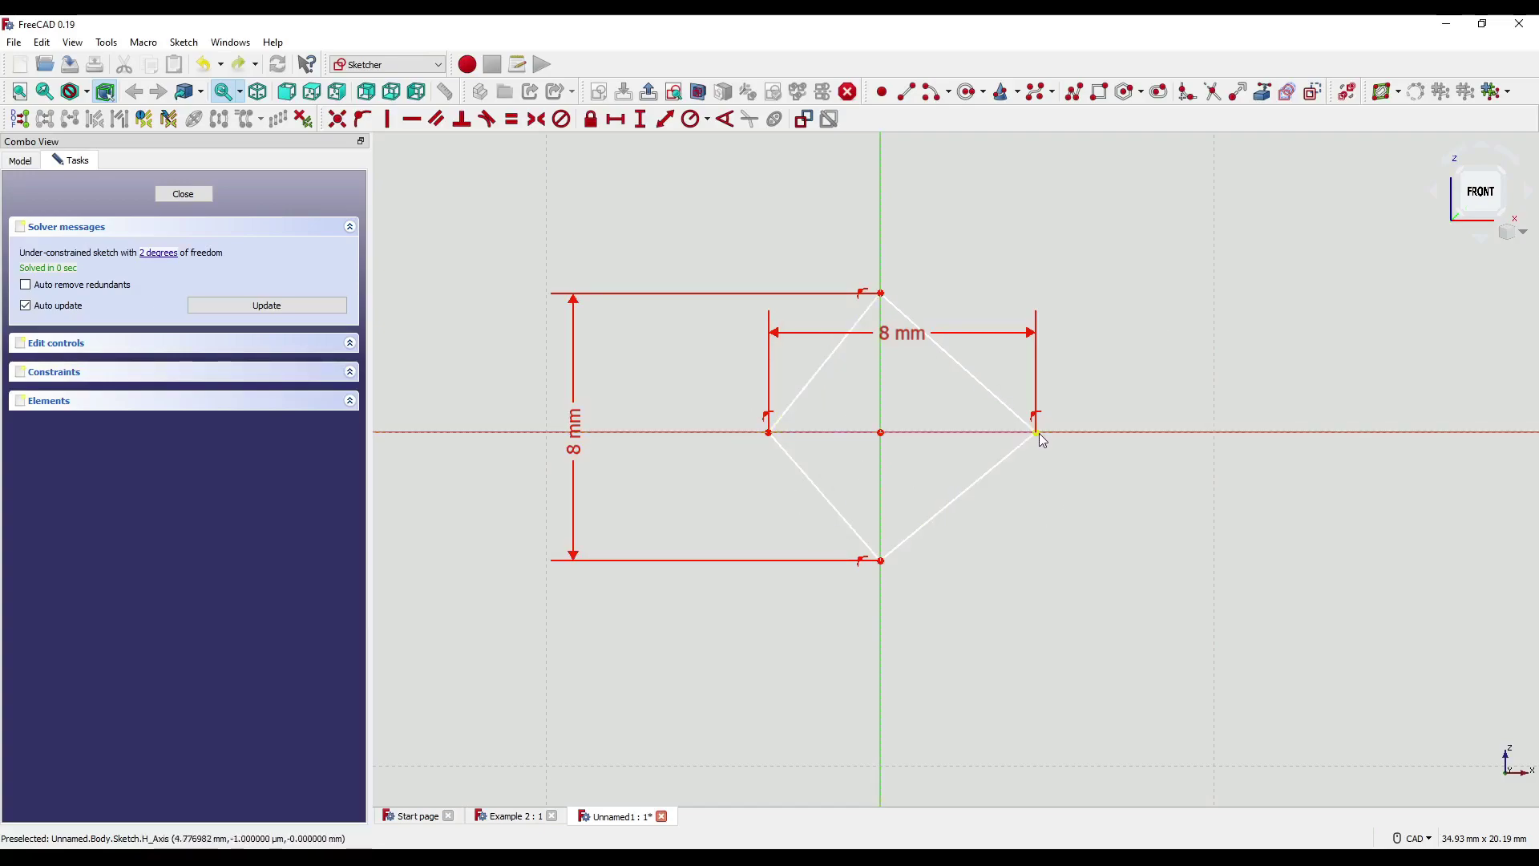
left_click(770, 433)
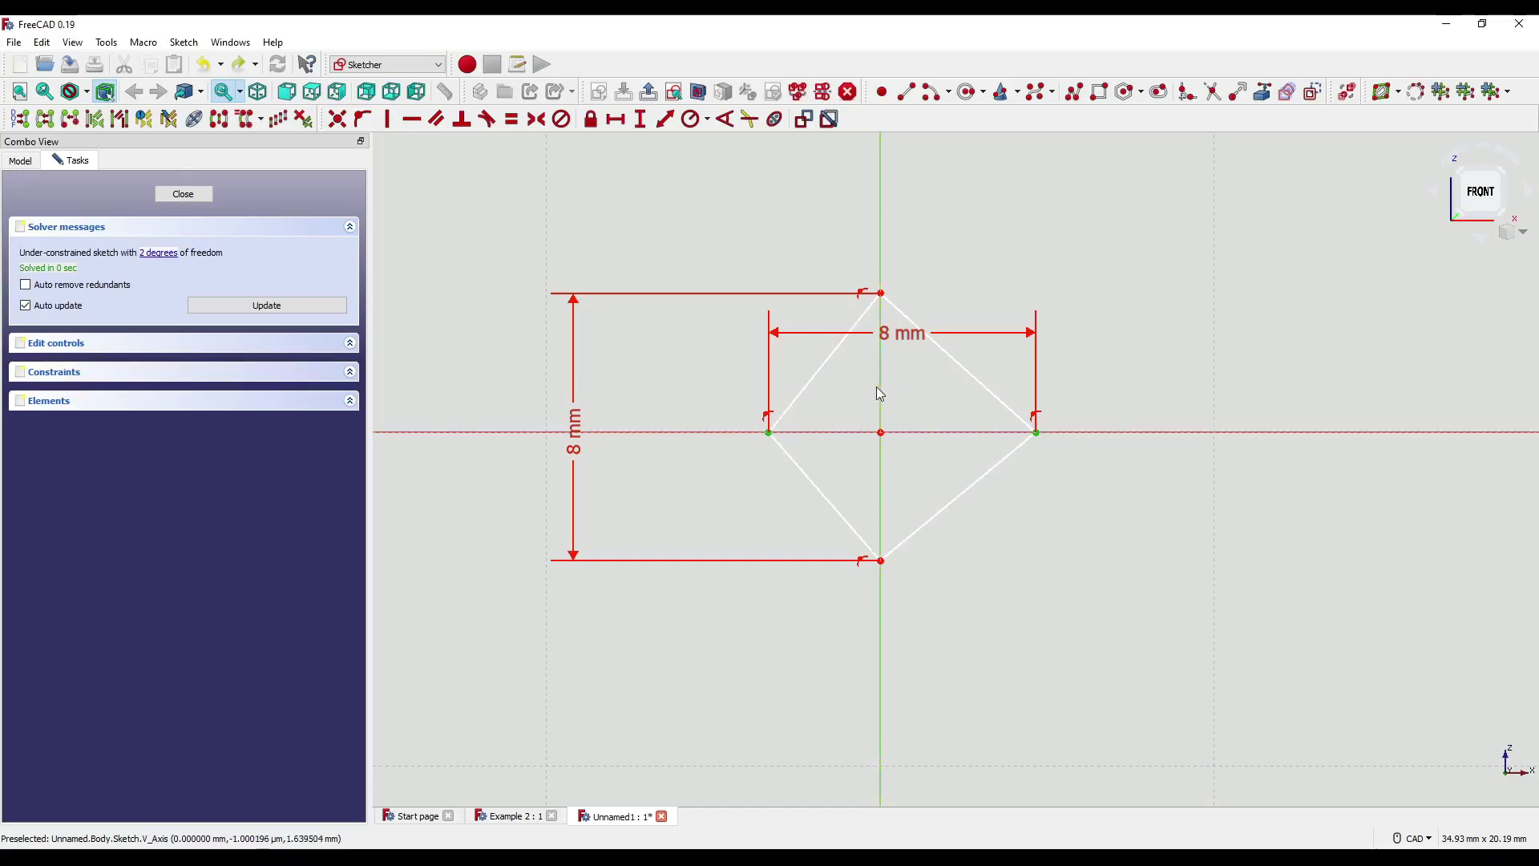
left_click(883, 395)
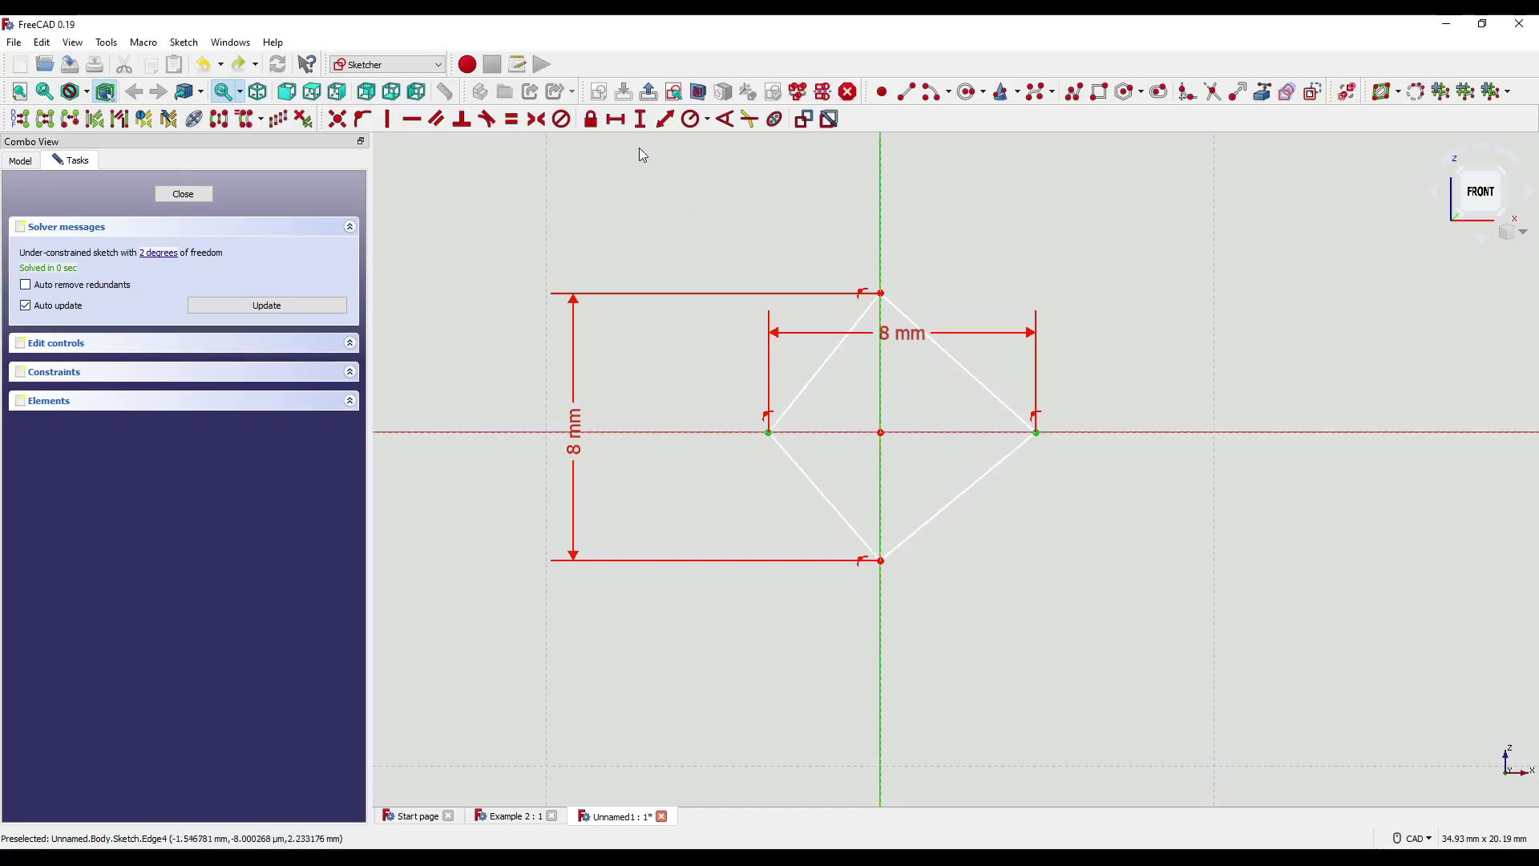
left_click(537, 120)
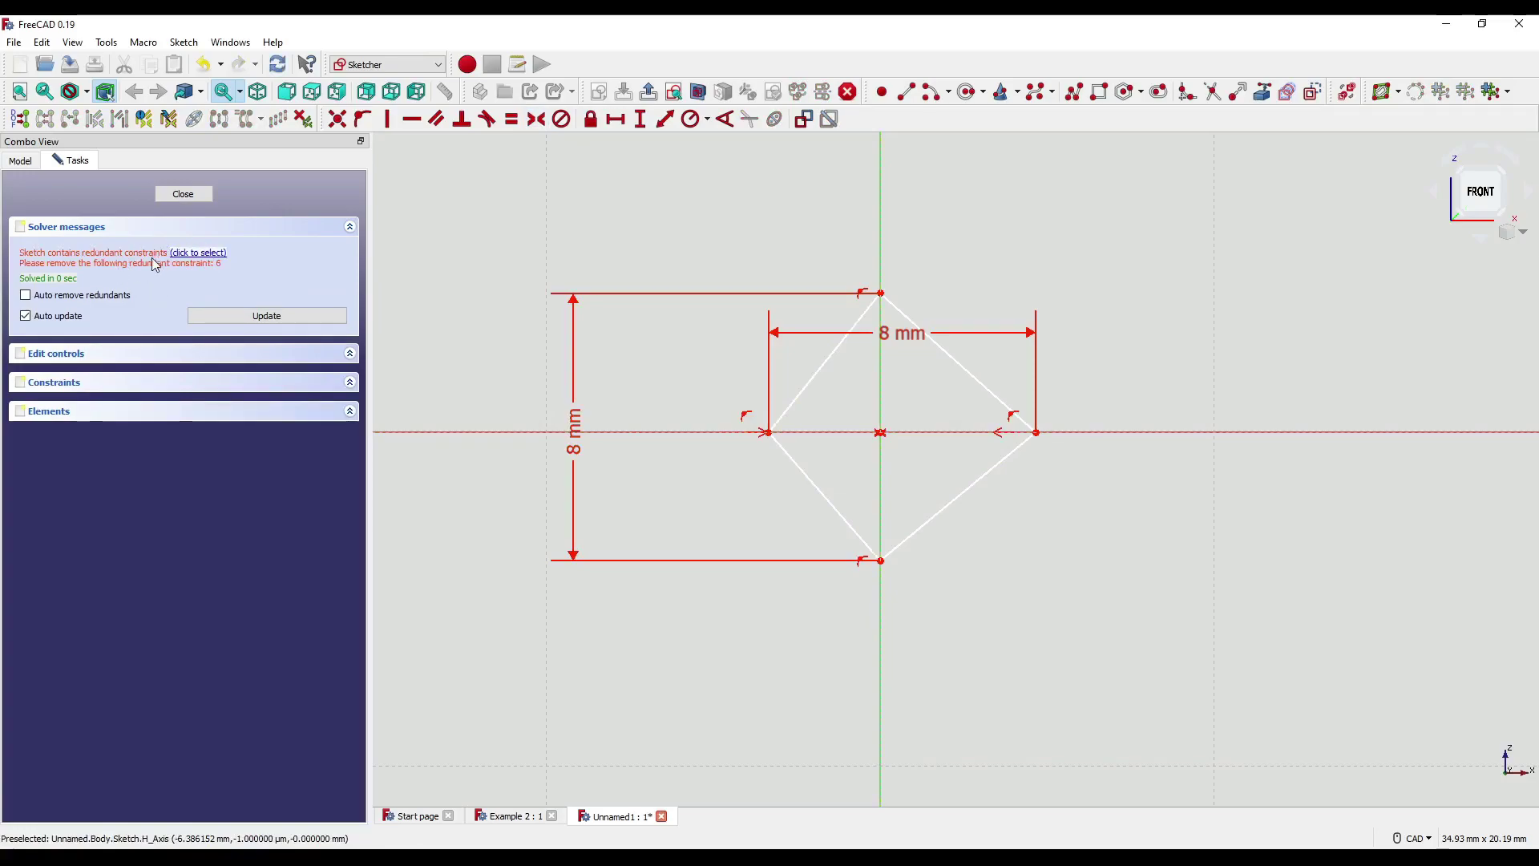
left_click(218, 255)
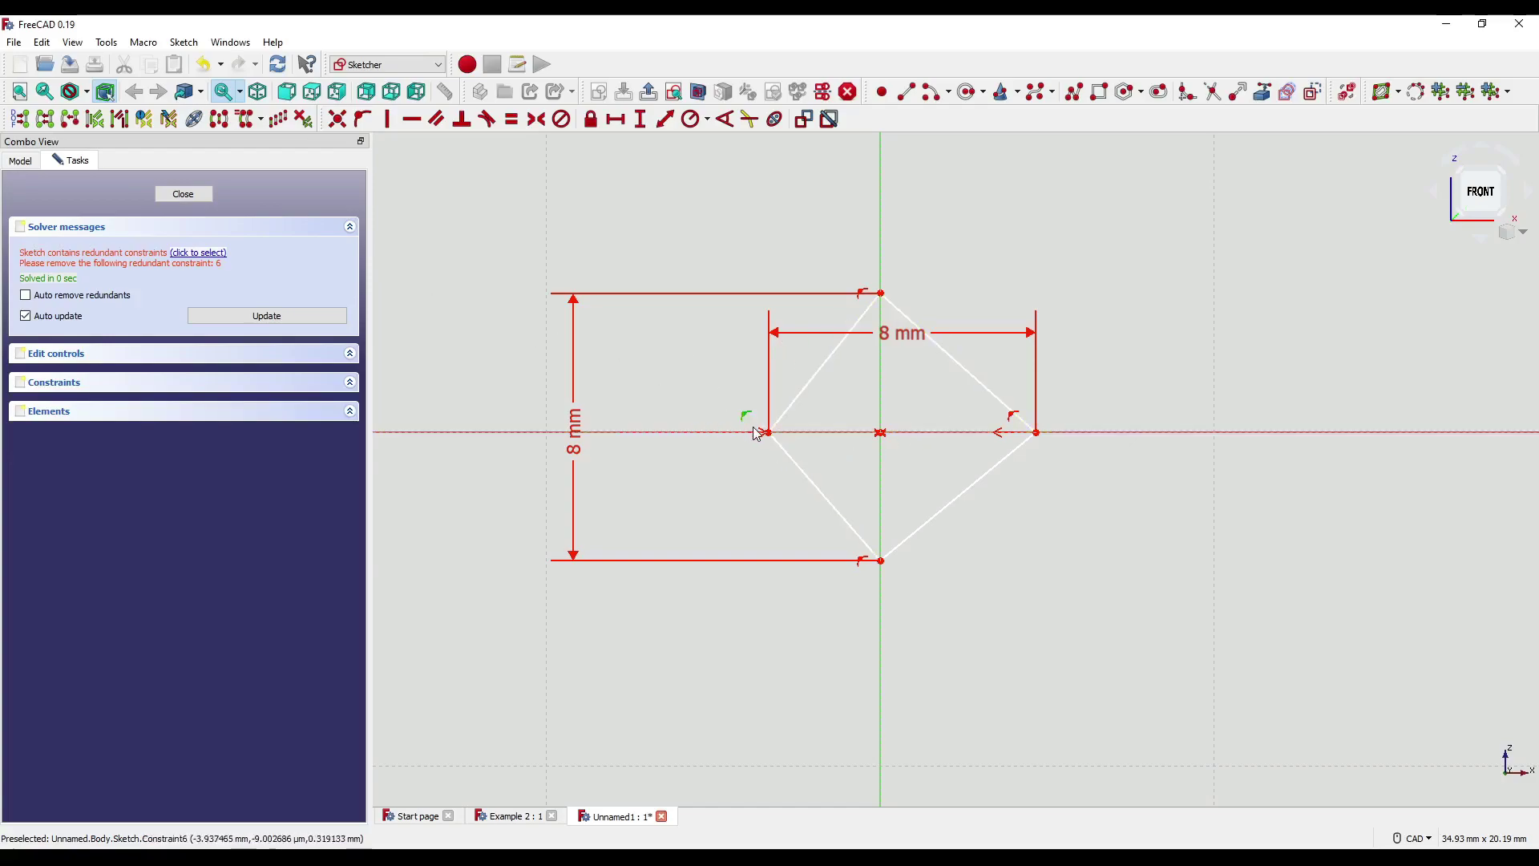
key("Delete")
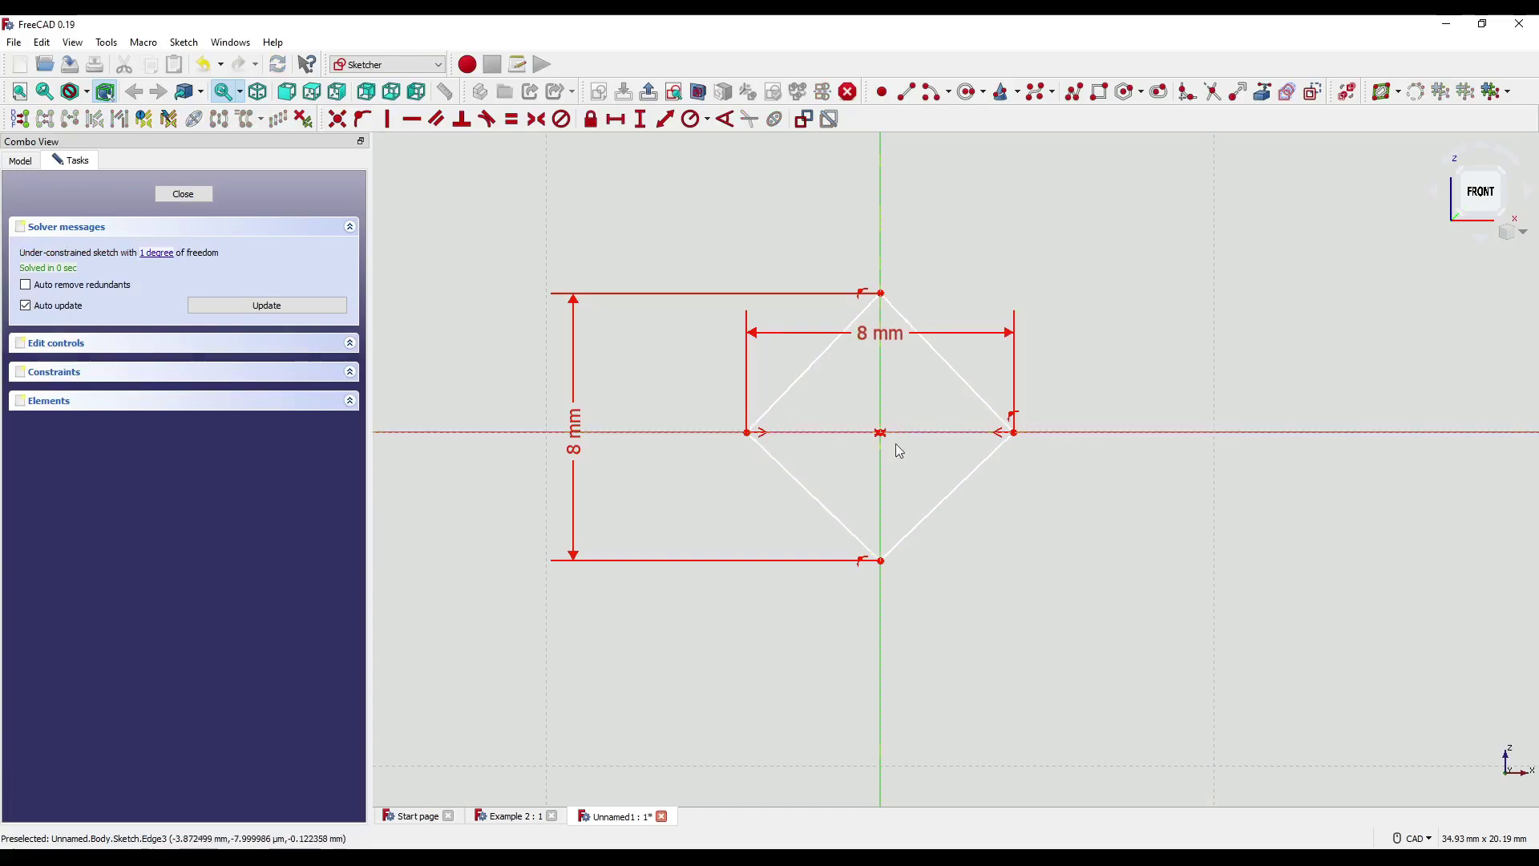
Step: Make the upper and lower corners symmetric about the horizontal axis, delete the redundant constraint on the lower corner, and leave the sketch
left_click(881, 561)
left_click(882, 294)
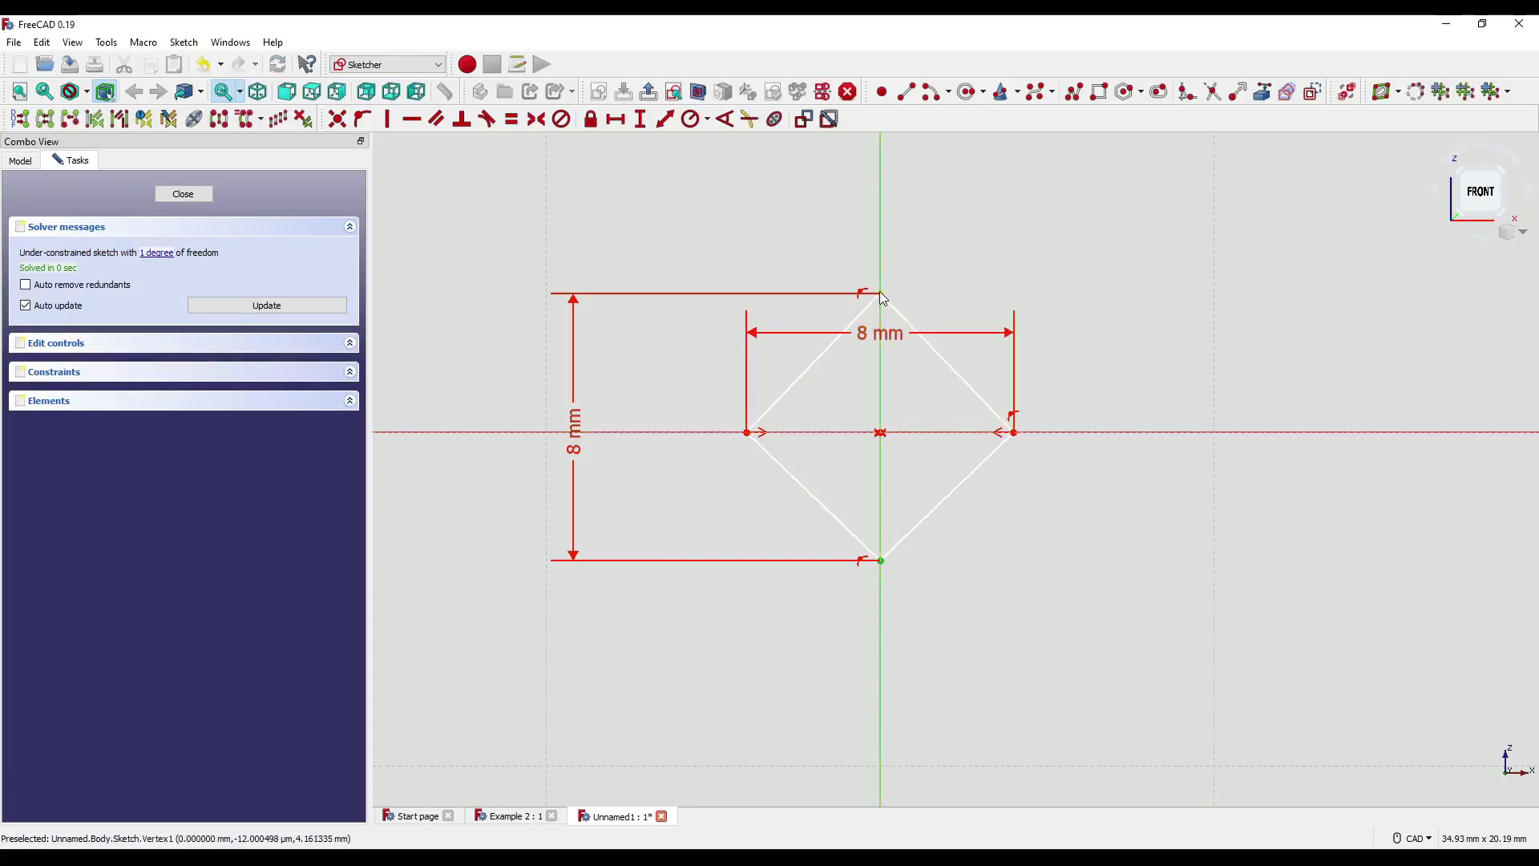
left_click(934, 433)
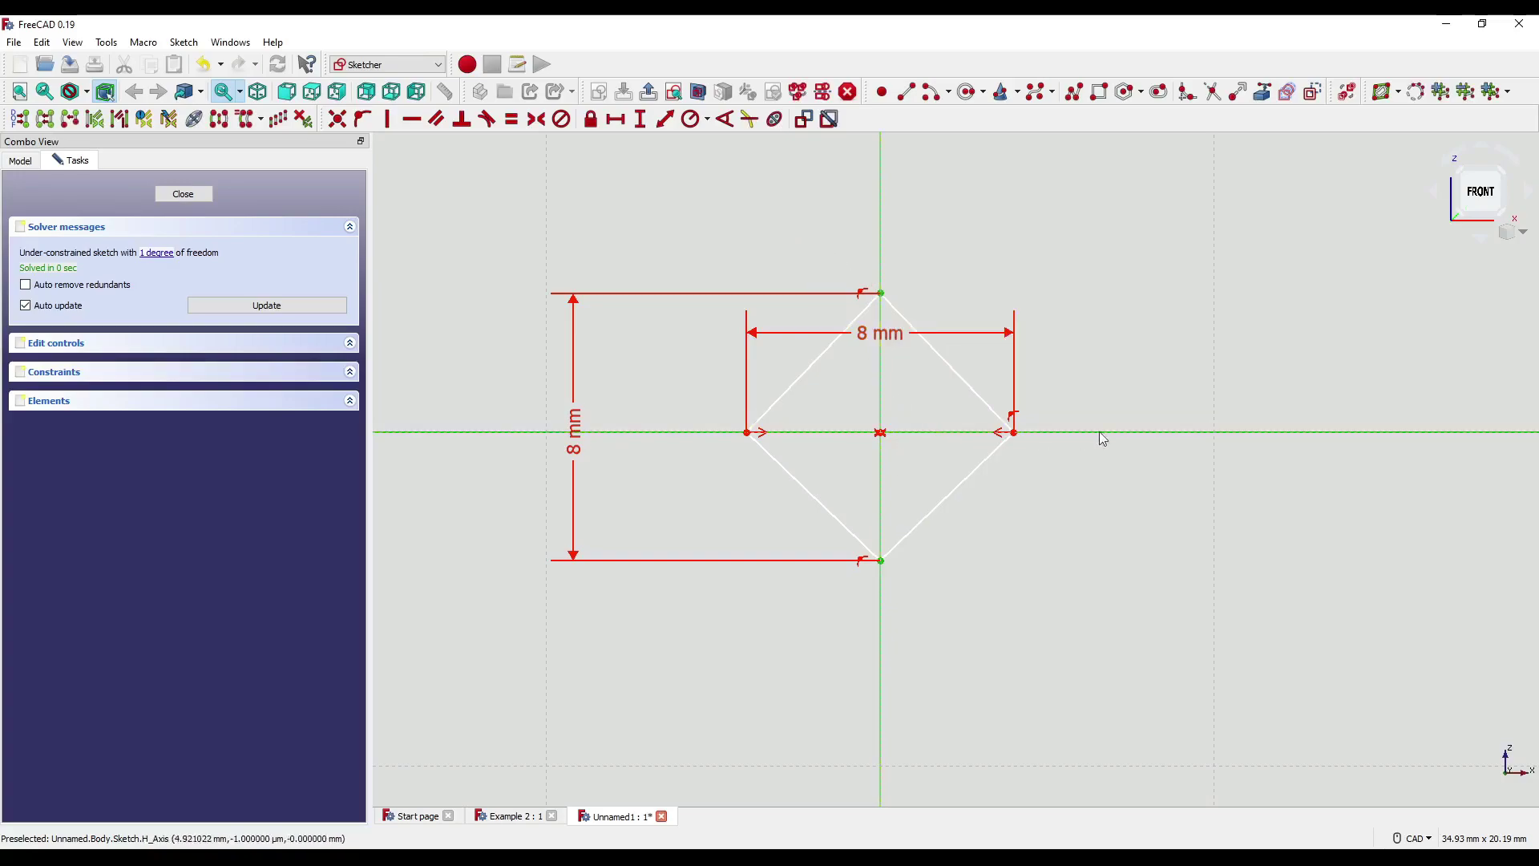
left_click(537, 119)
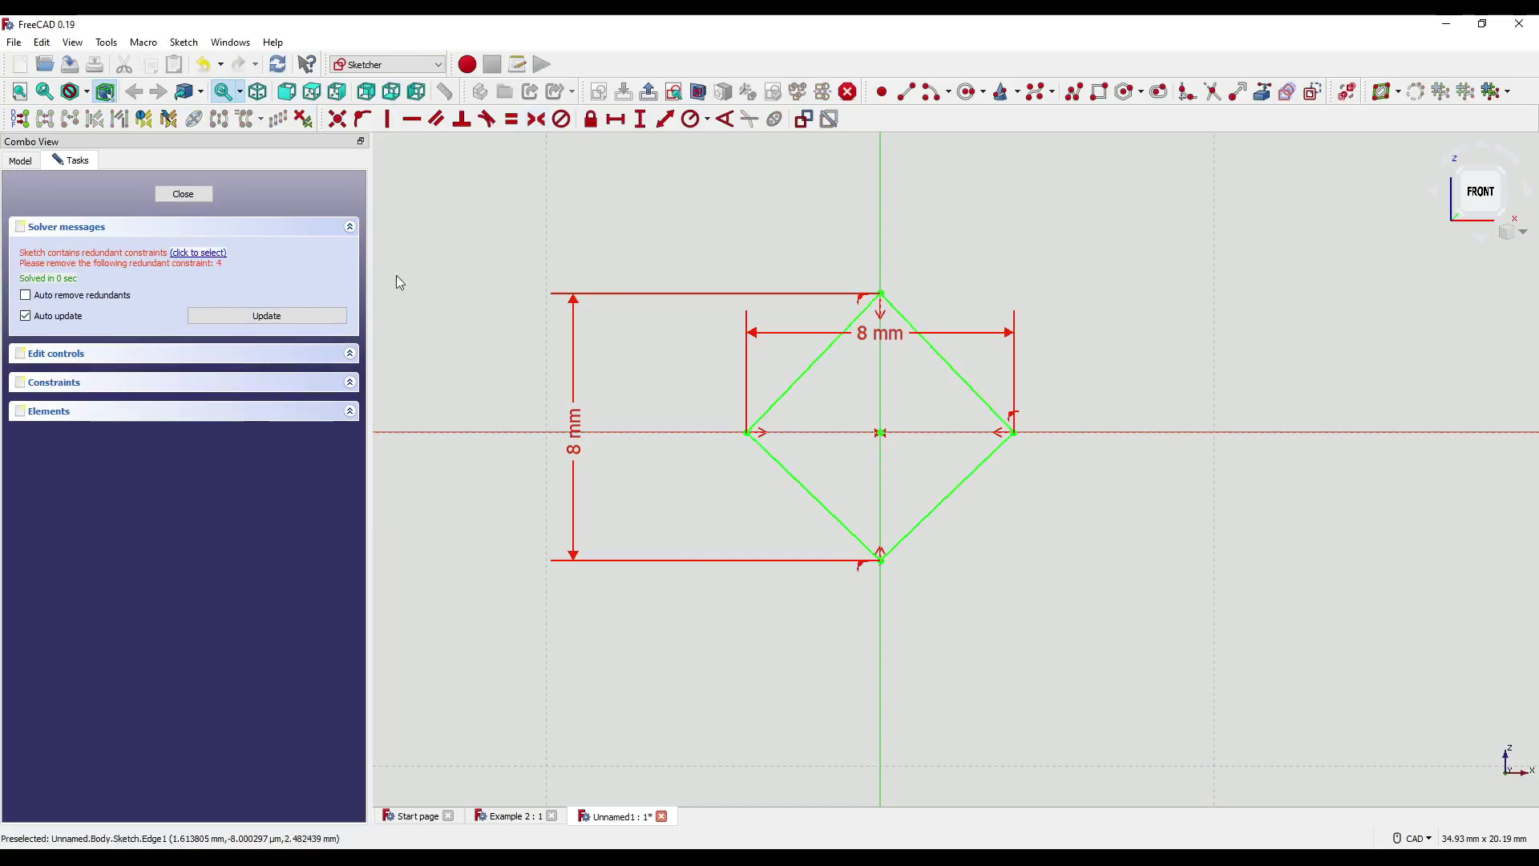
left_click(204, 261)
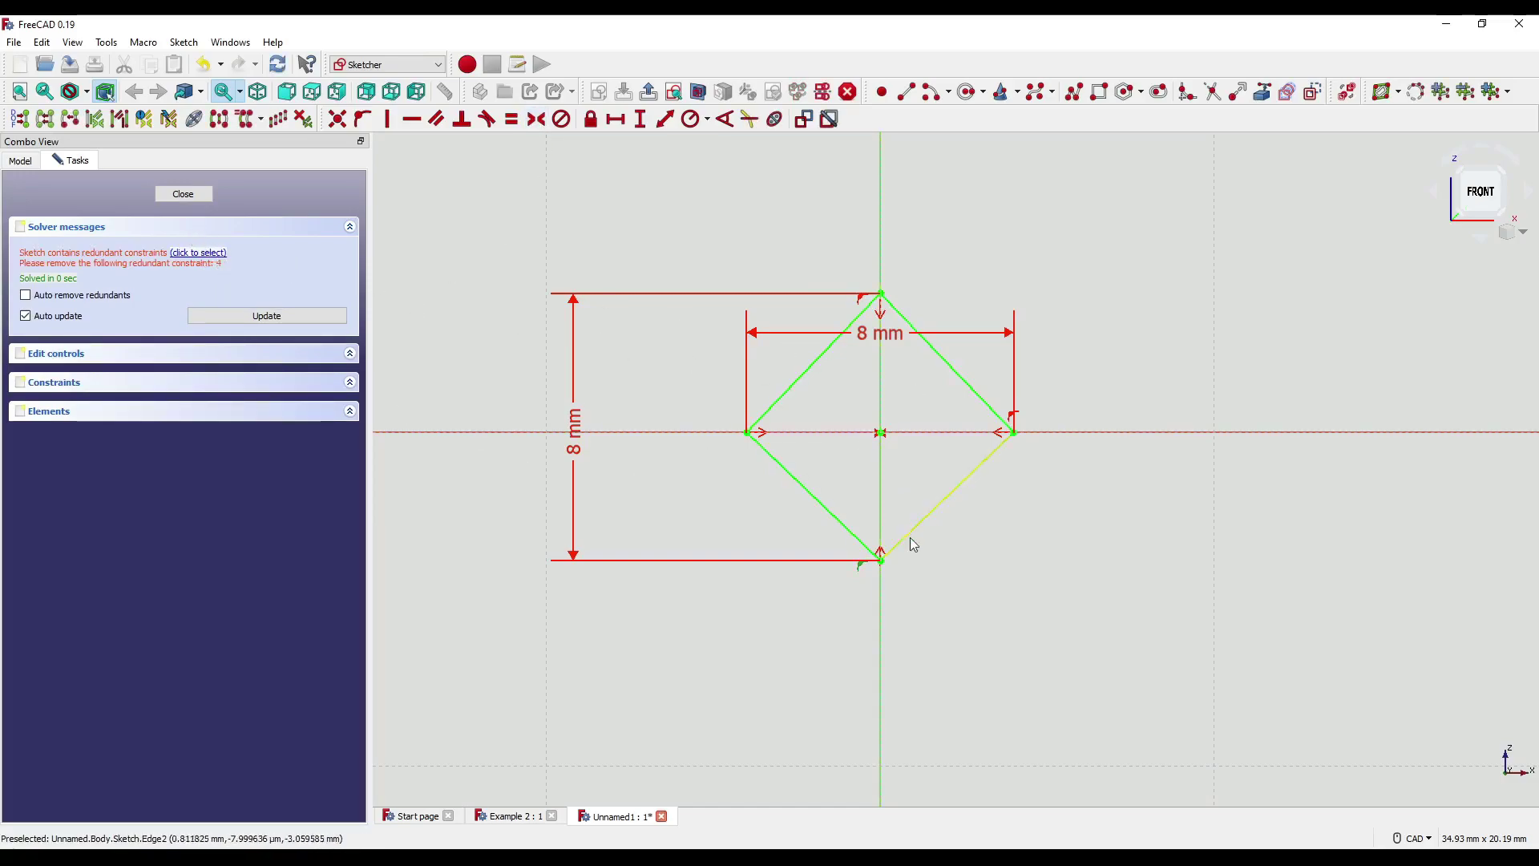
key("Delete")
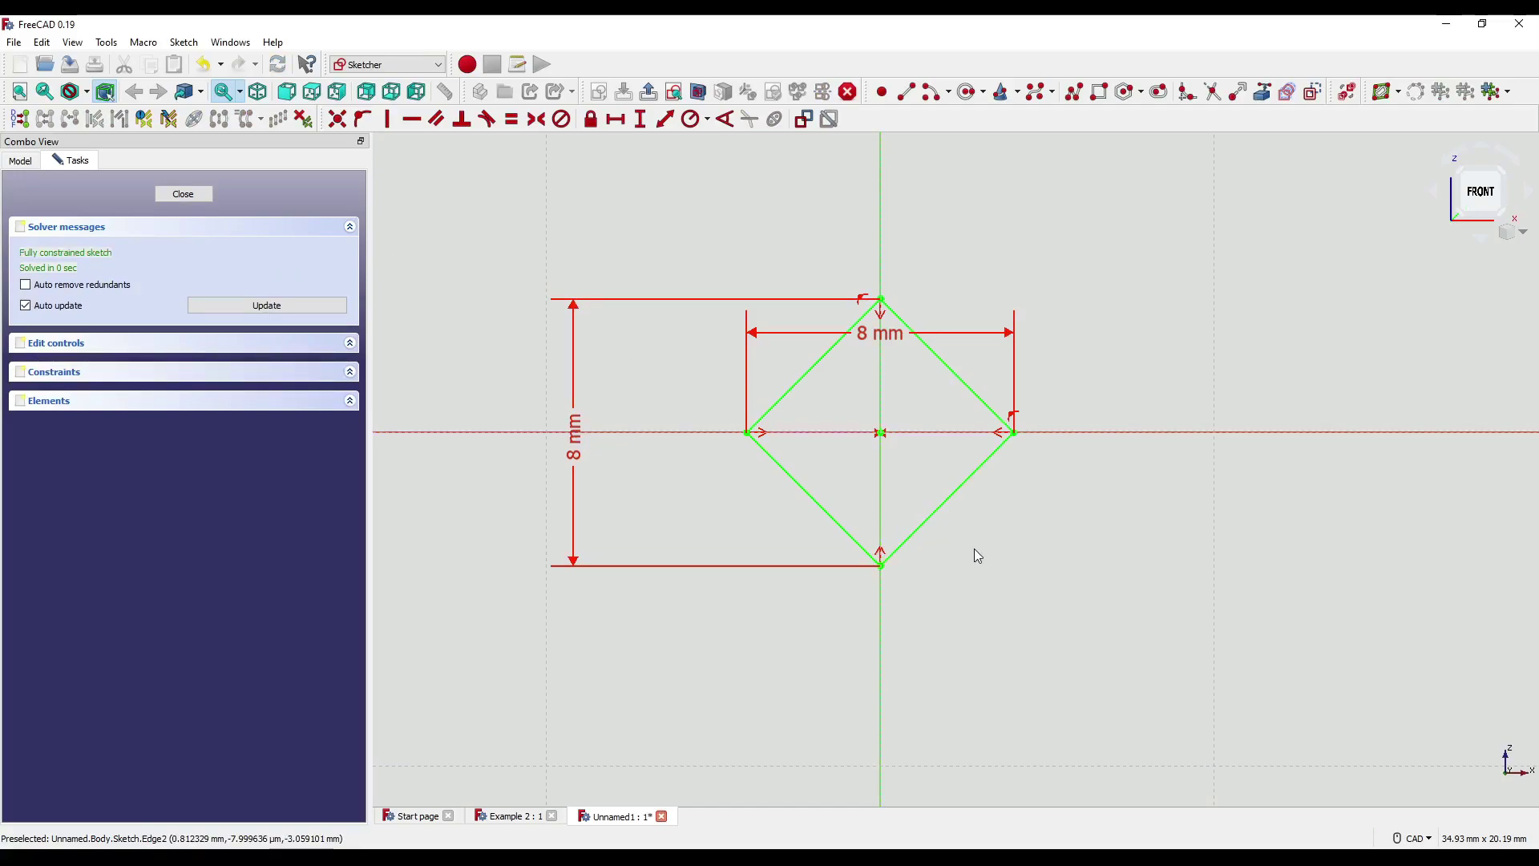
key("Escape")
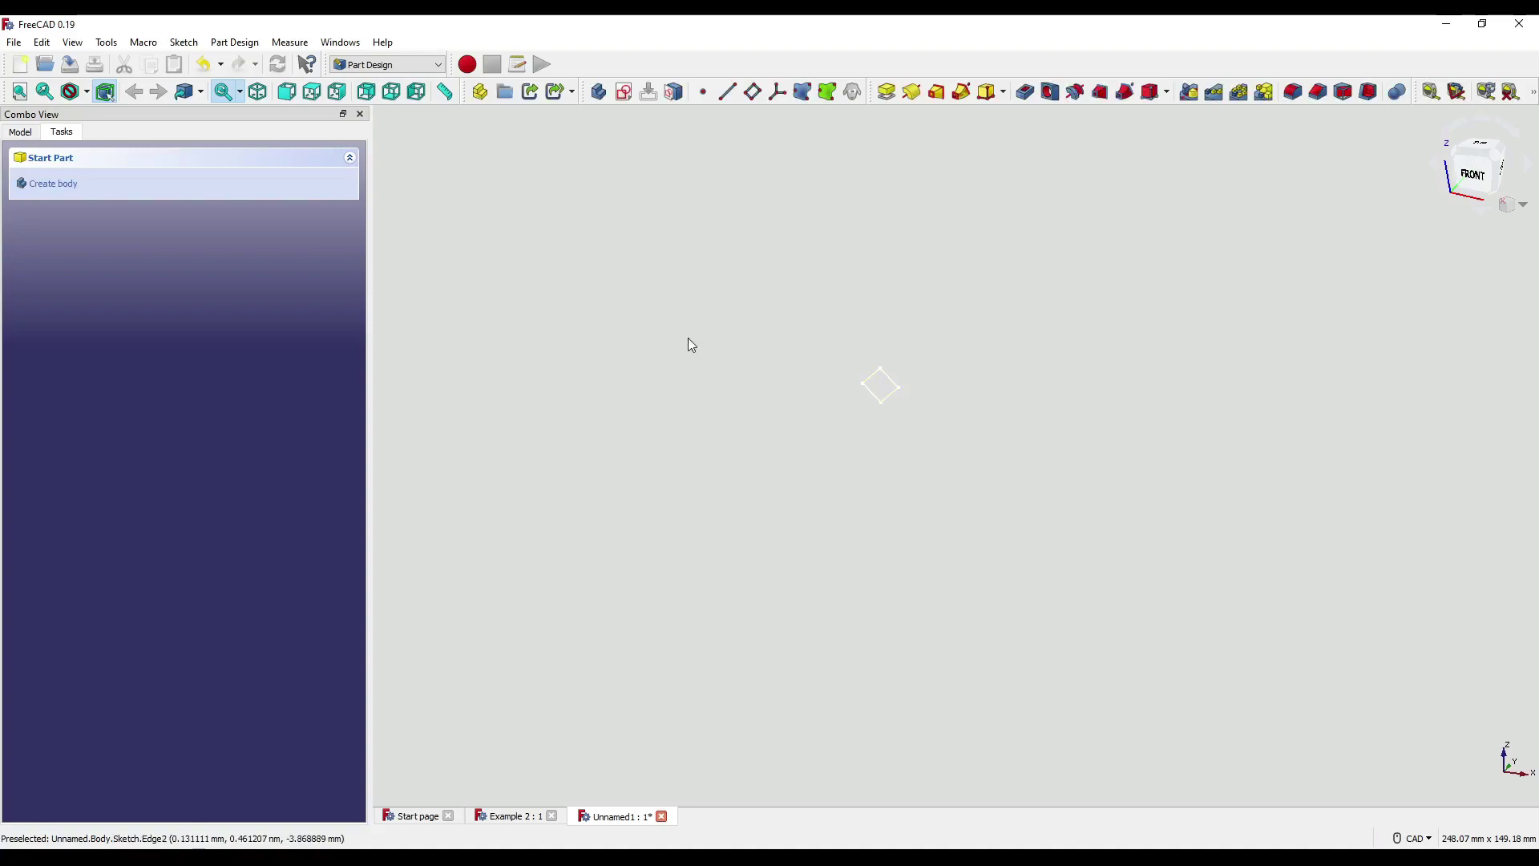
Step: Start a second sketch on the XZ plane
left_click(624, 93)
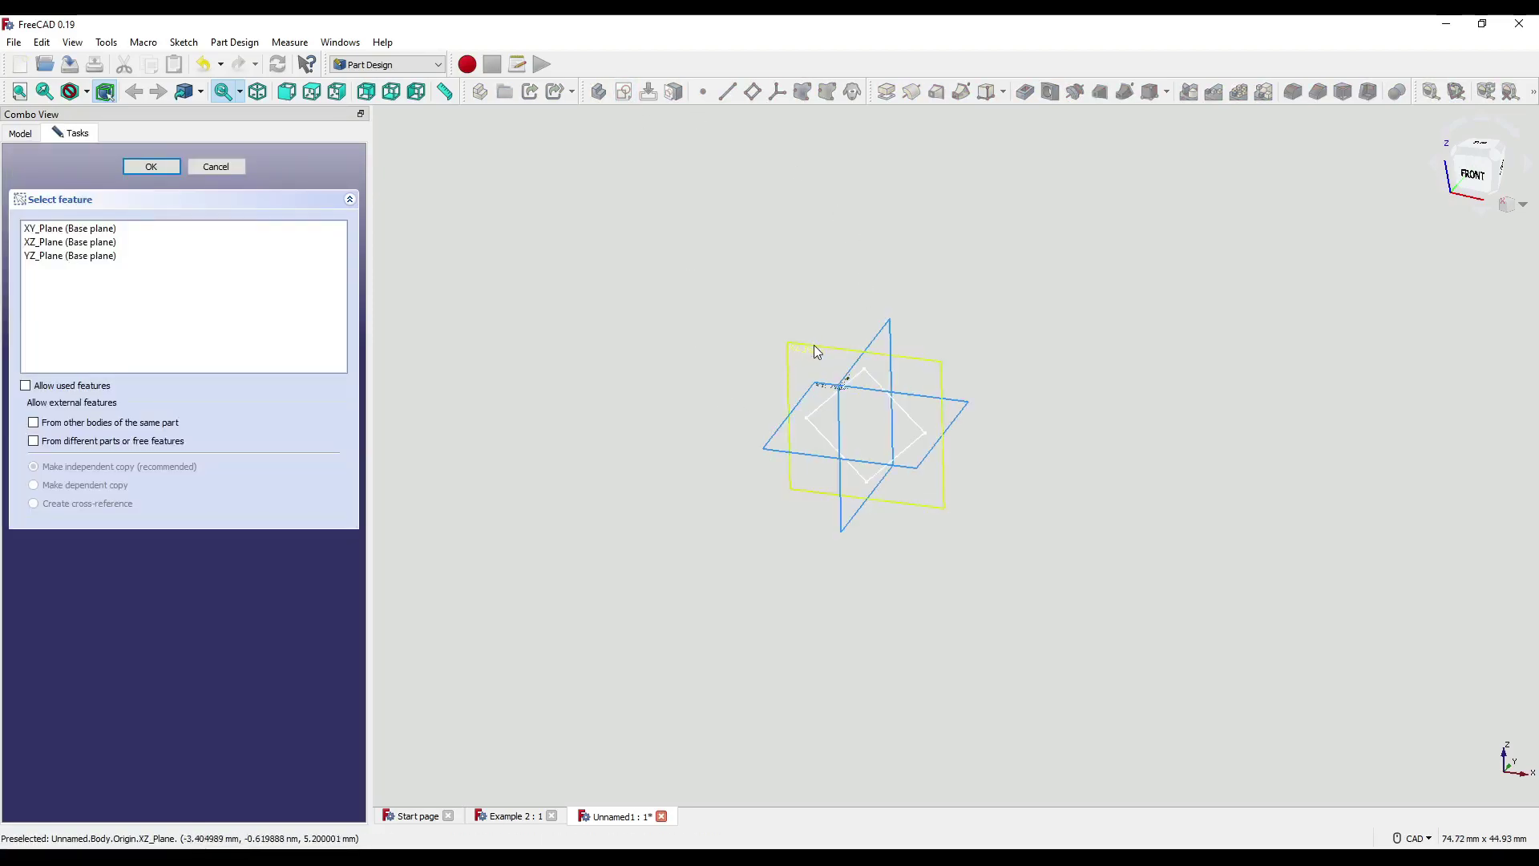
left_click(815, 348)
left_click(150, 166)
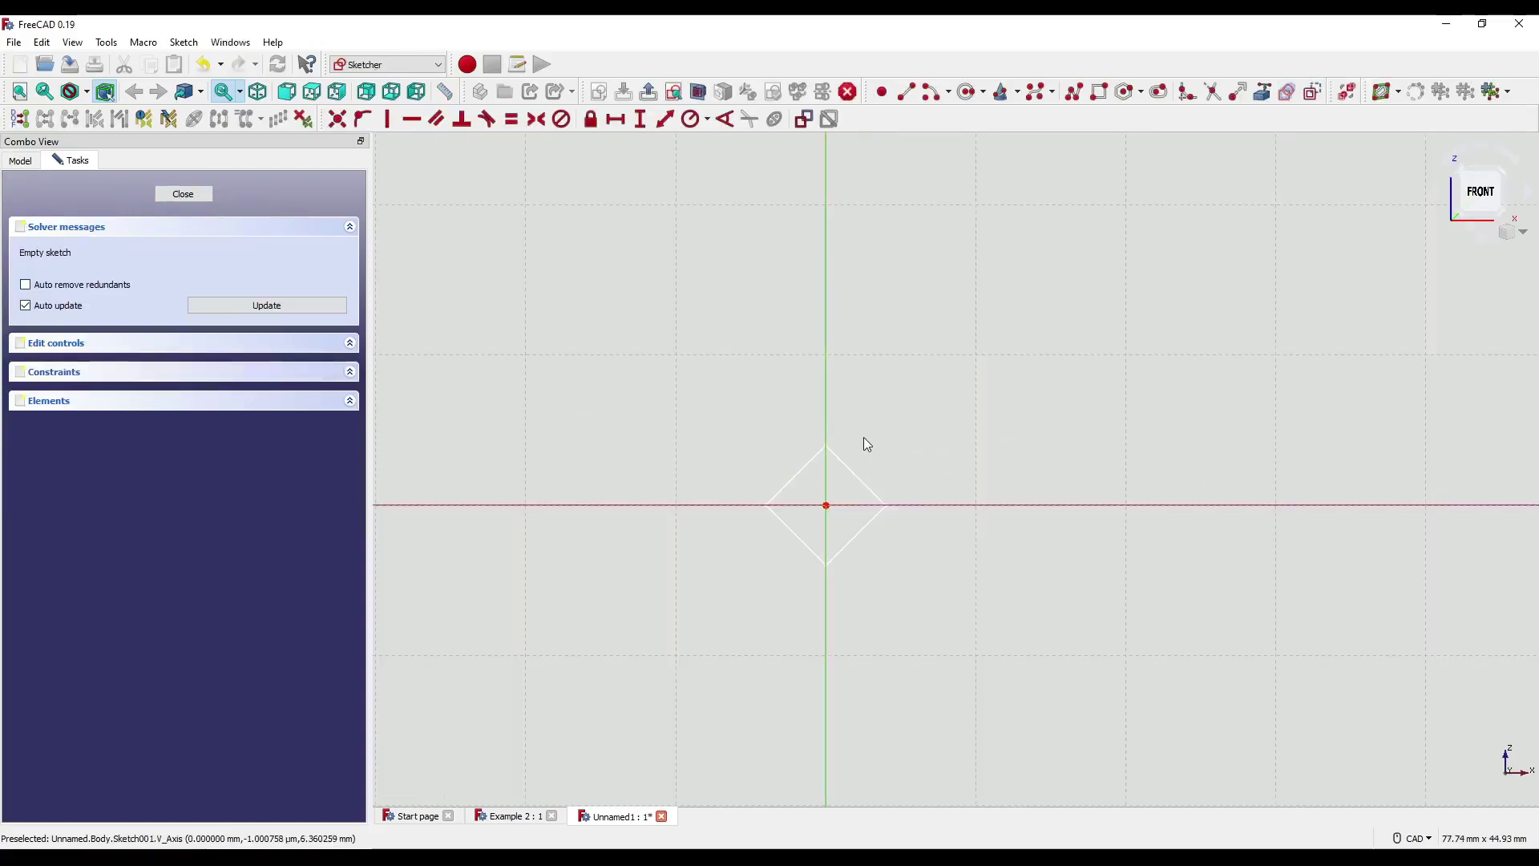
Step: Draw a closed diamond polyline from about 68 to 85 mm below the origin, with its upper and lower corners on the vertical axis
scroll(928, 391, "down", 2)
middle_click_drag(890, 526, 938, 447)
scroll(938, 446, "down", 3)
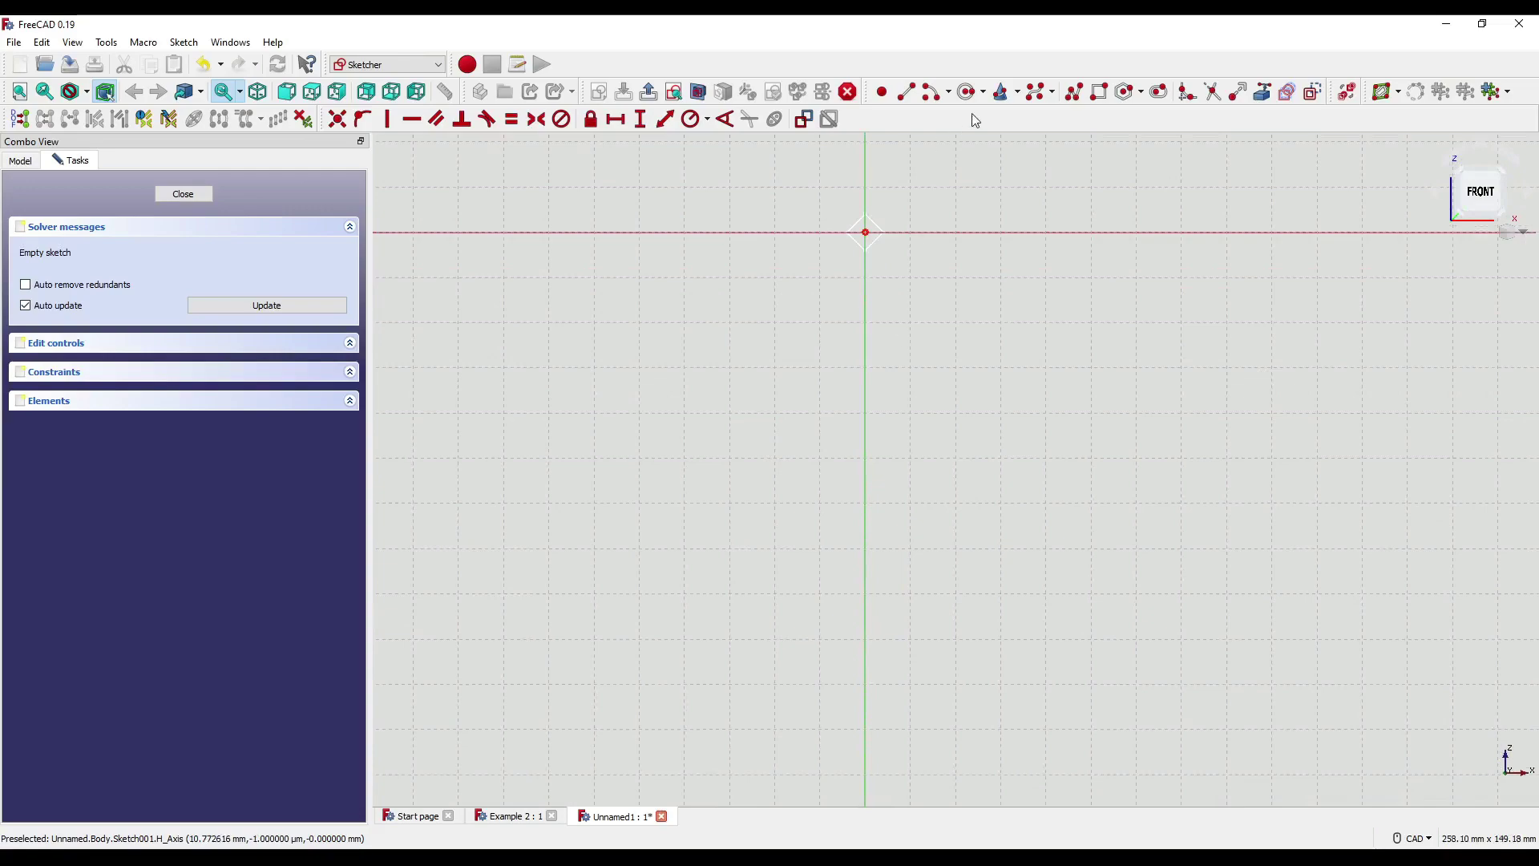
left_click(1070, 93)
middle_click_drag(871, 617, 844, 636)
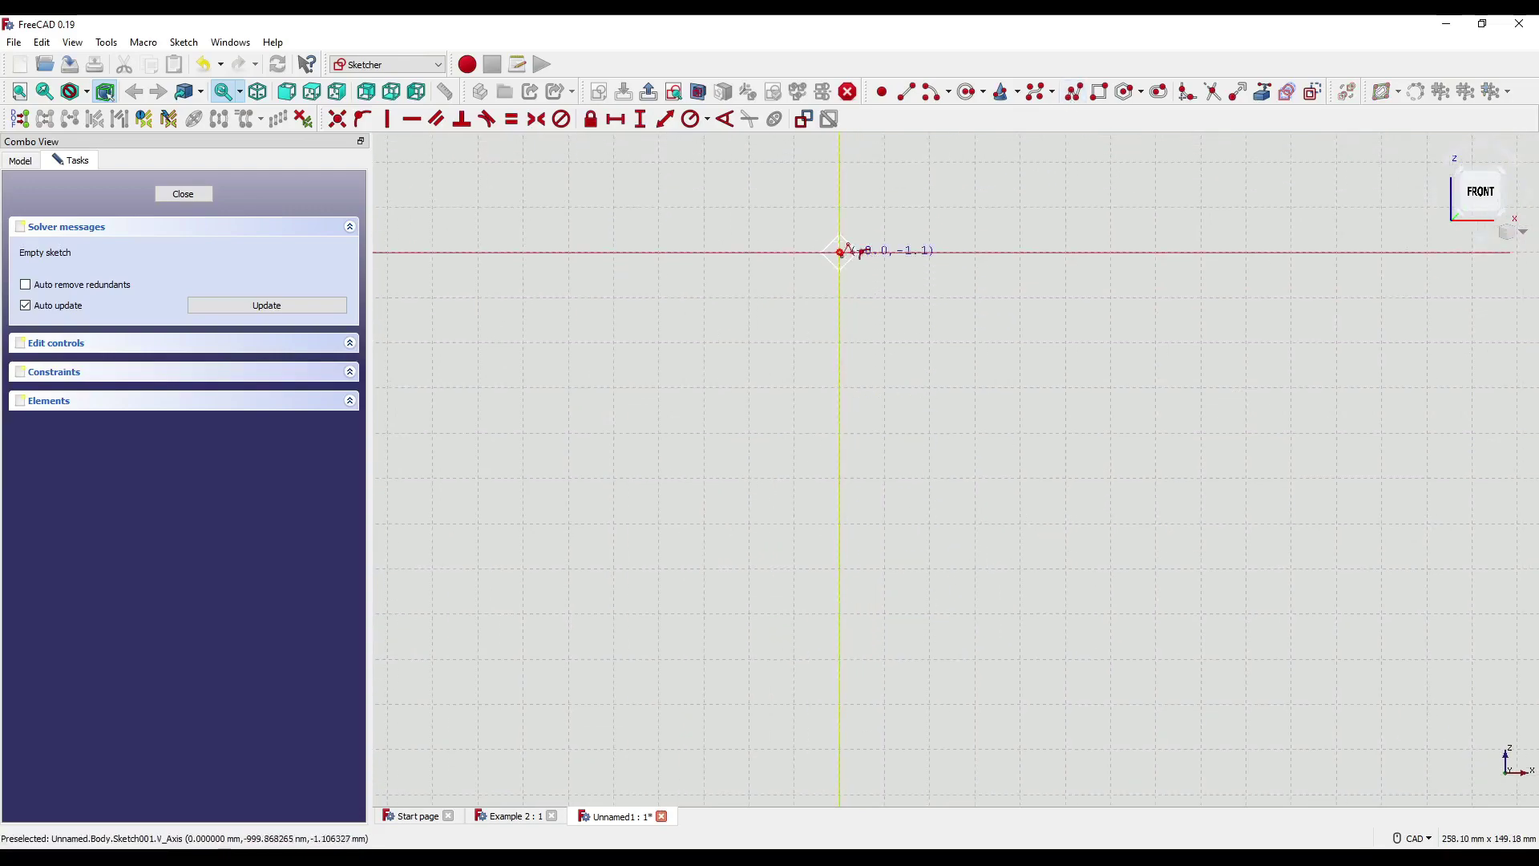
scroll(849, 575, "up", 2)
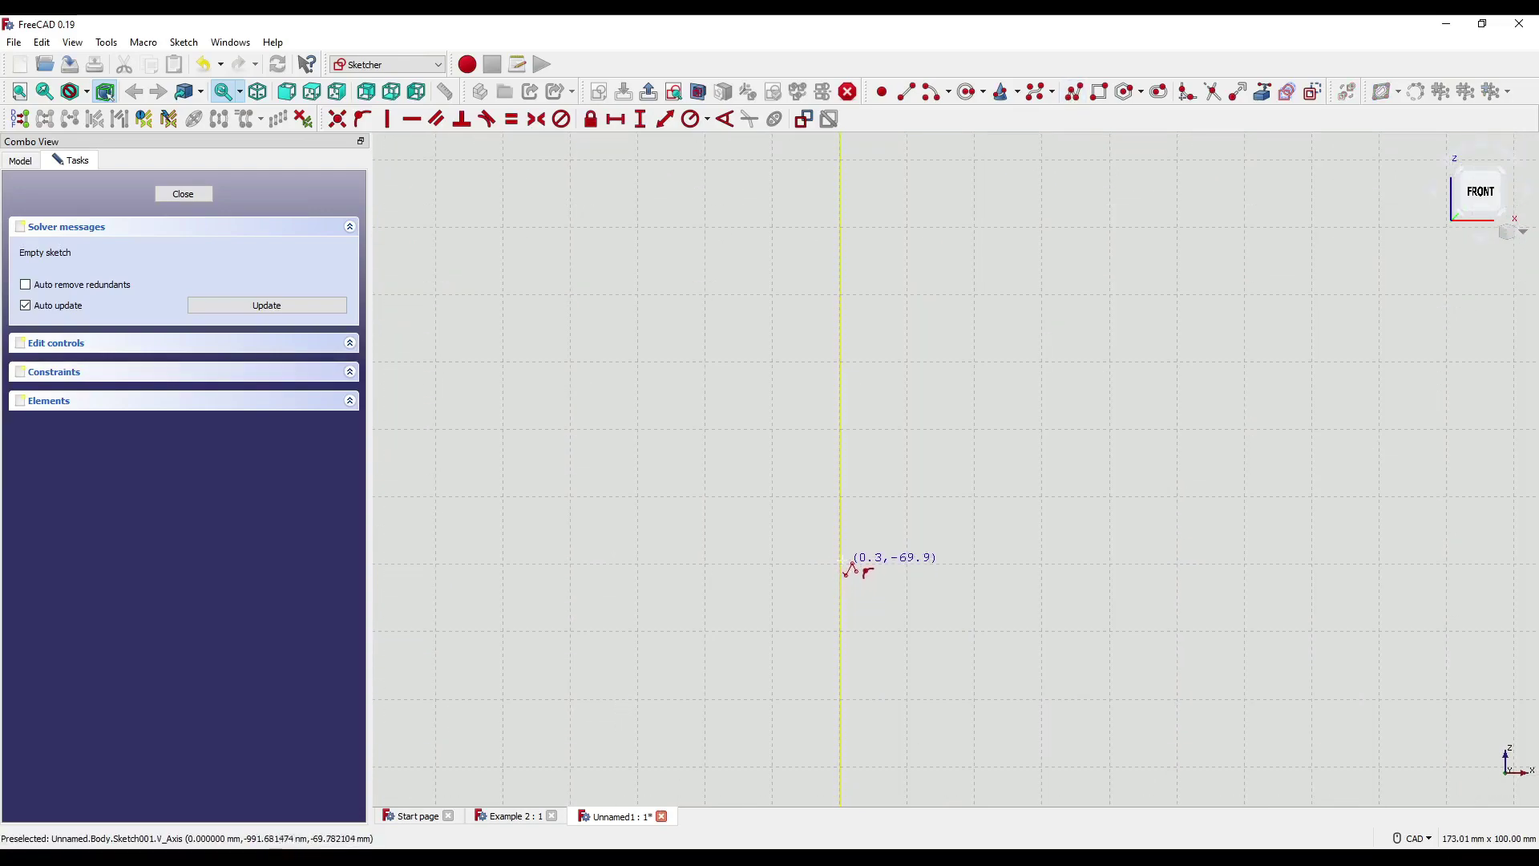
left_click(839, 559)
left_click(893, 626)
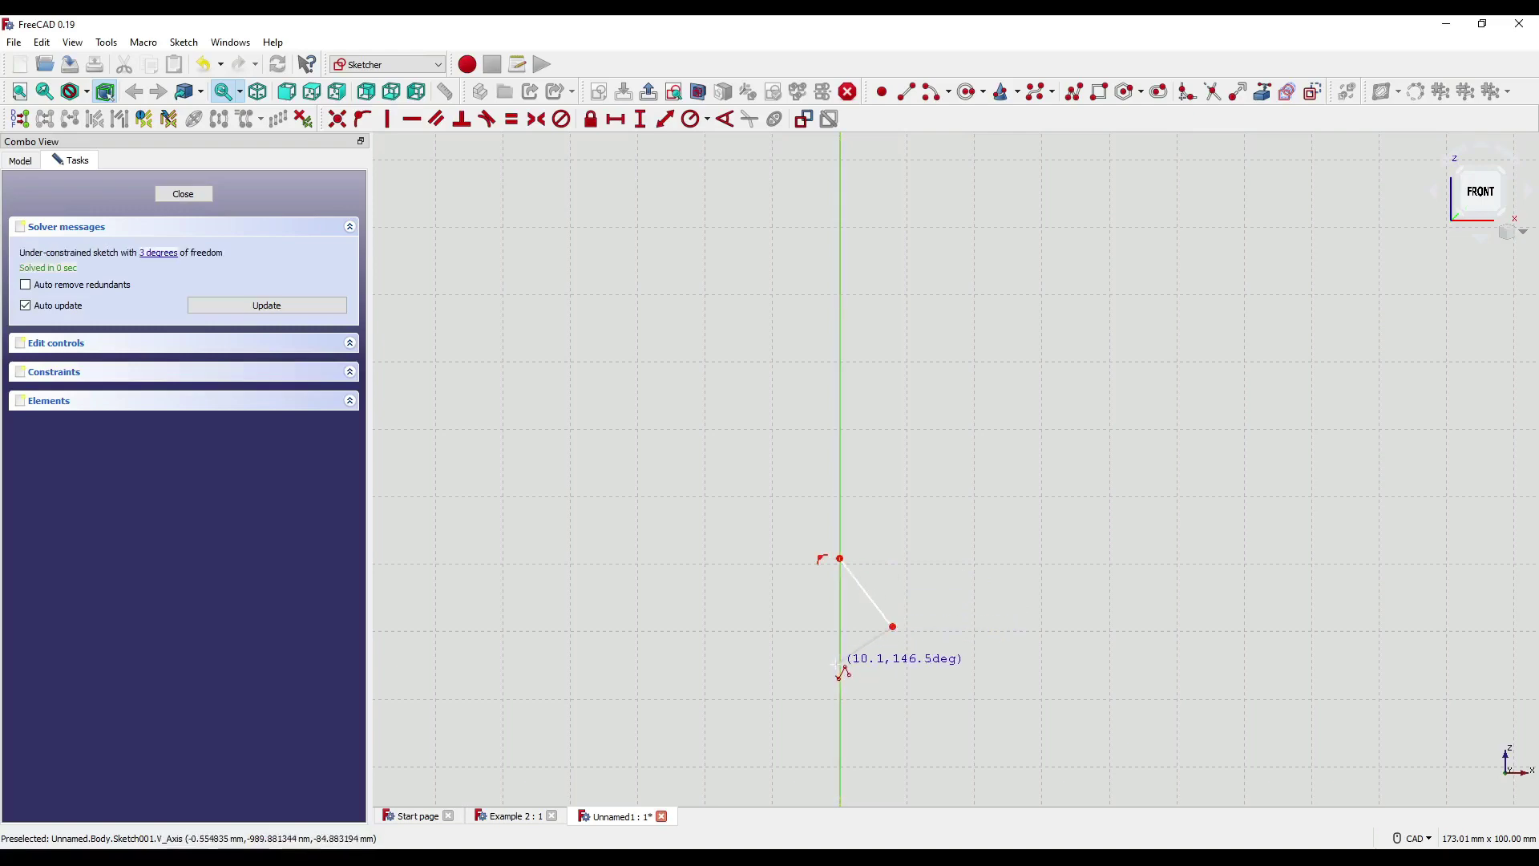
left_click(840, 669)
left_click(789, 617)
left_click(840, 559)
scroll(893, 577, "down", 4)
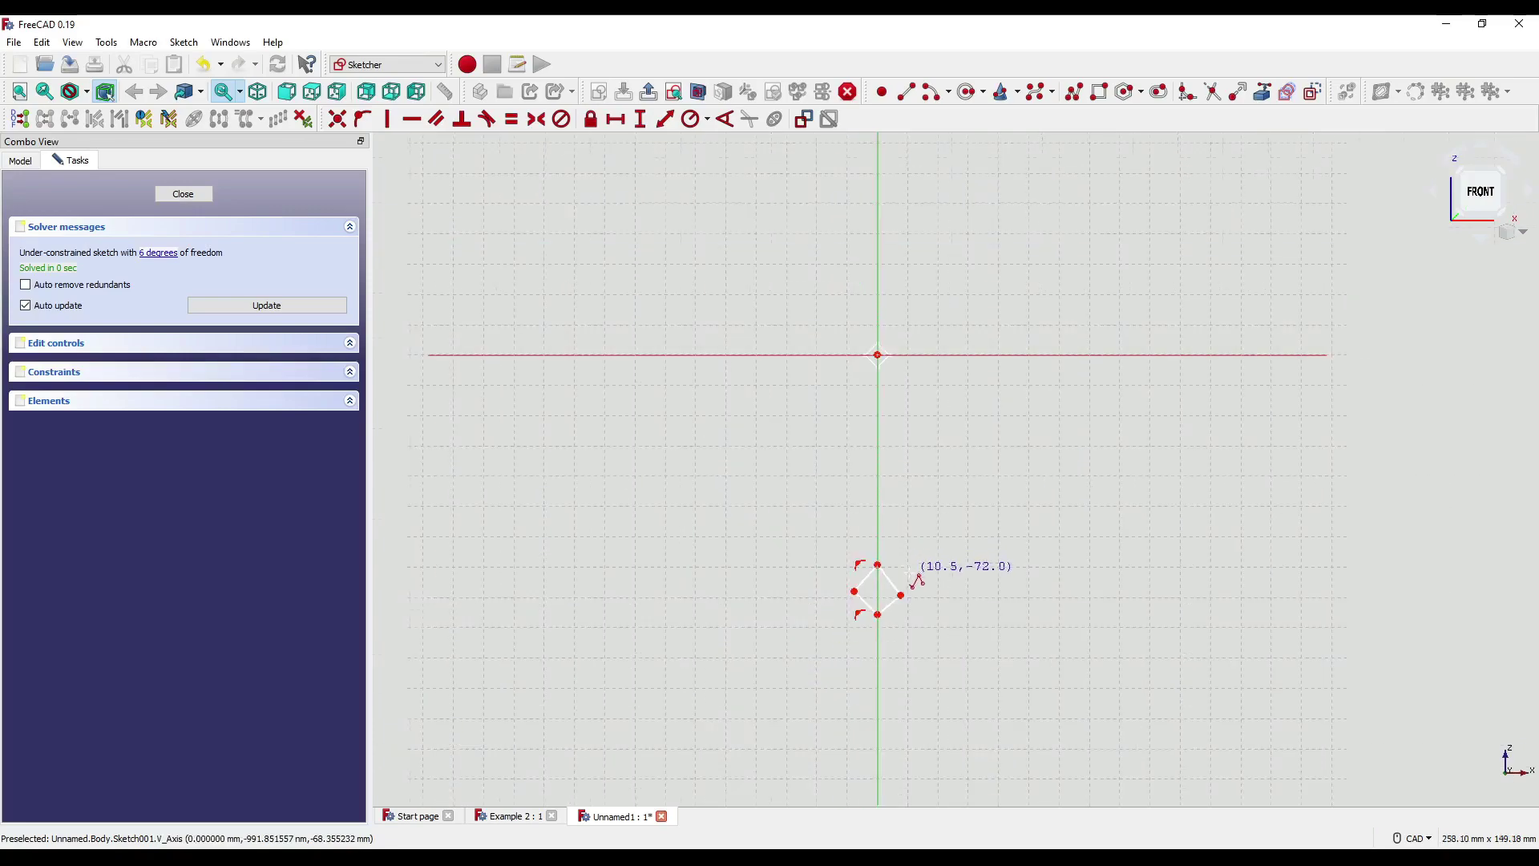
scroll(890, 505, "up", 6)
scroll(898, 521, "up", 2)
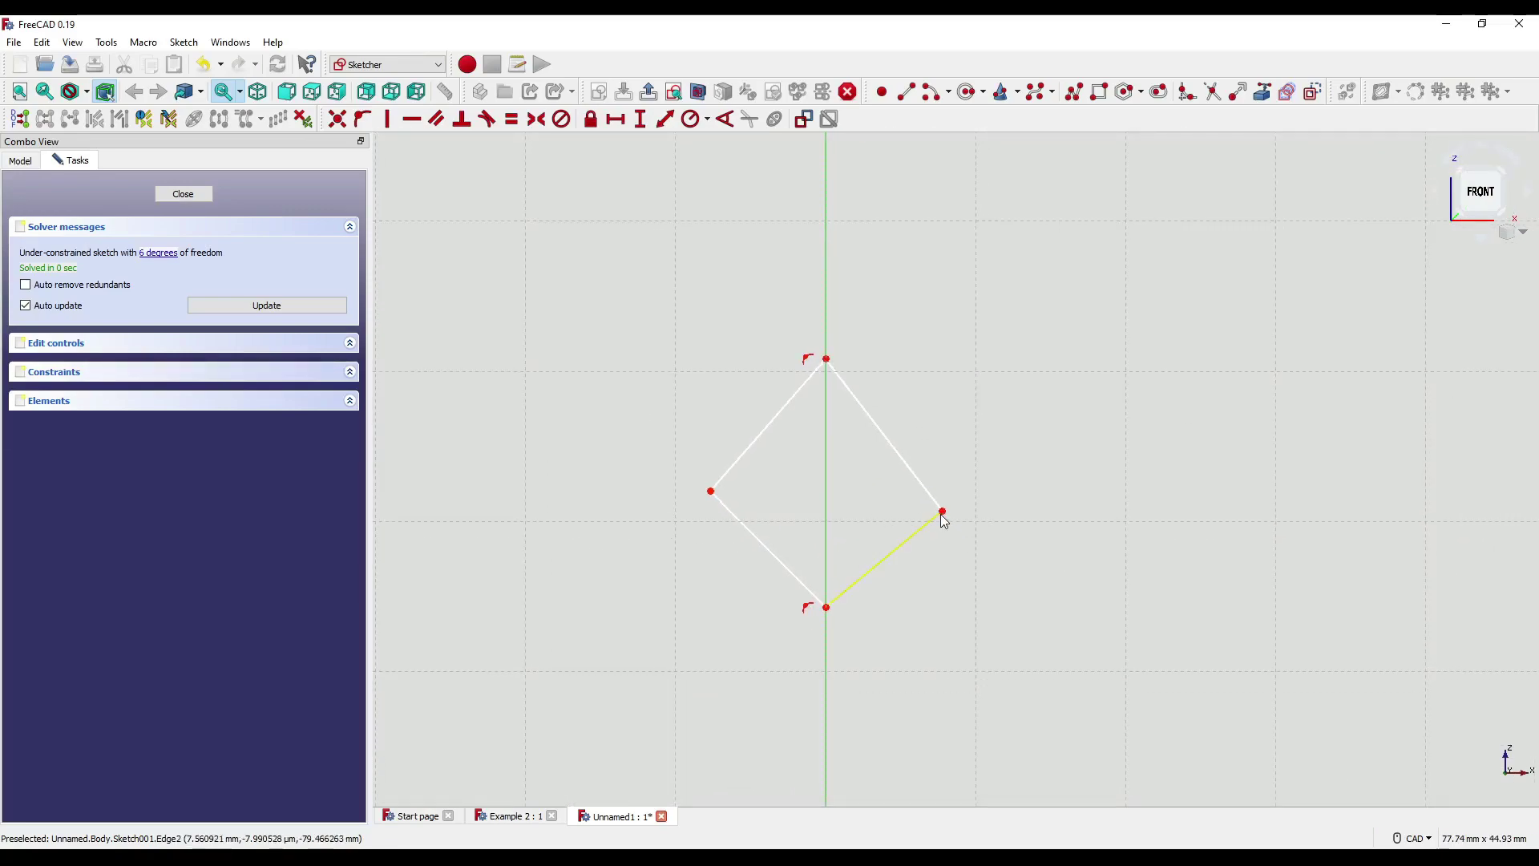
Step: Constrain the horizontal distance between the diamond's left and right corners to 8 mm
left_click(942, 511)
left_click(711, 491)
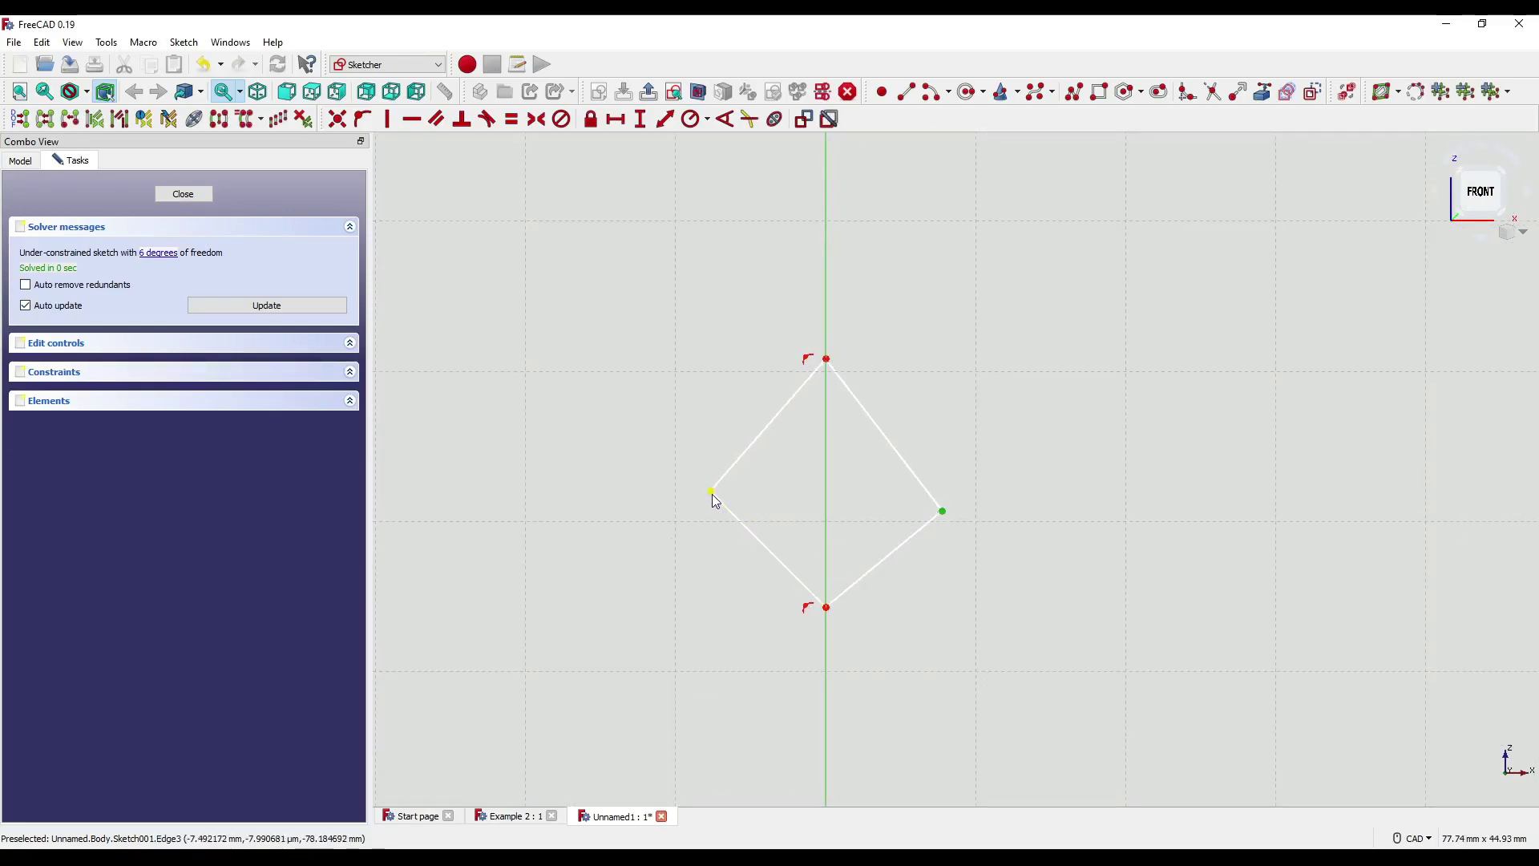
type("l")
type("8")
key("Return")
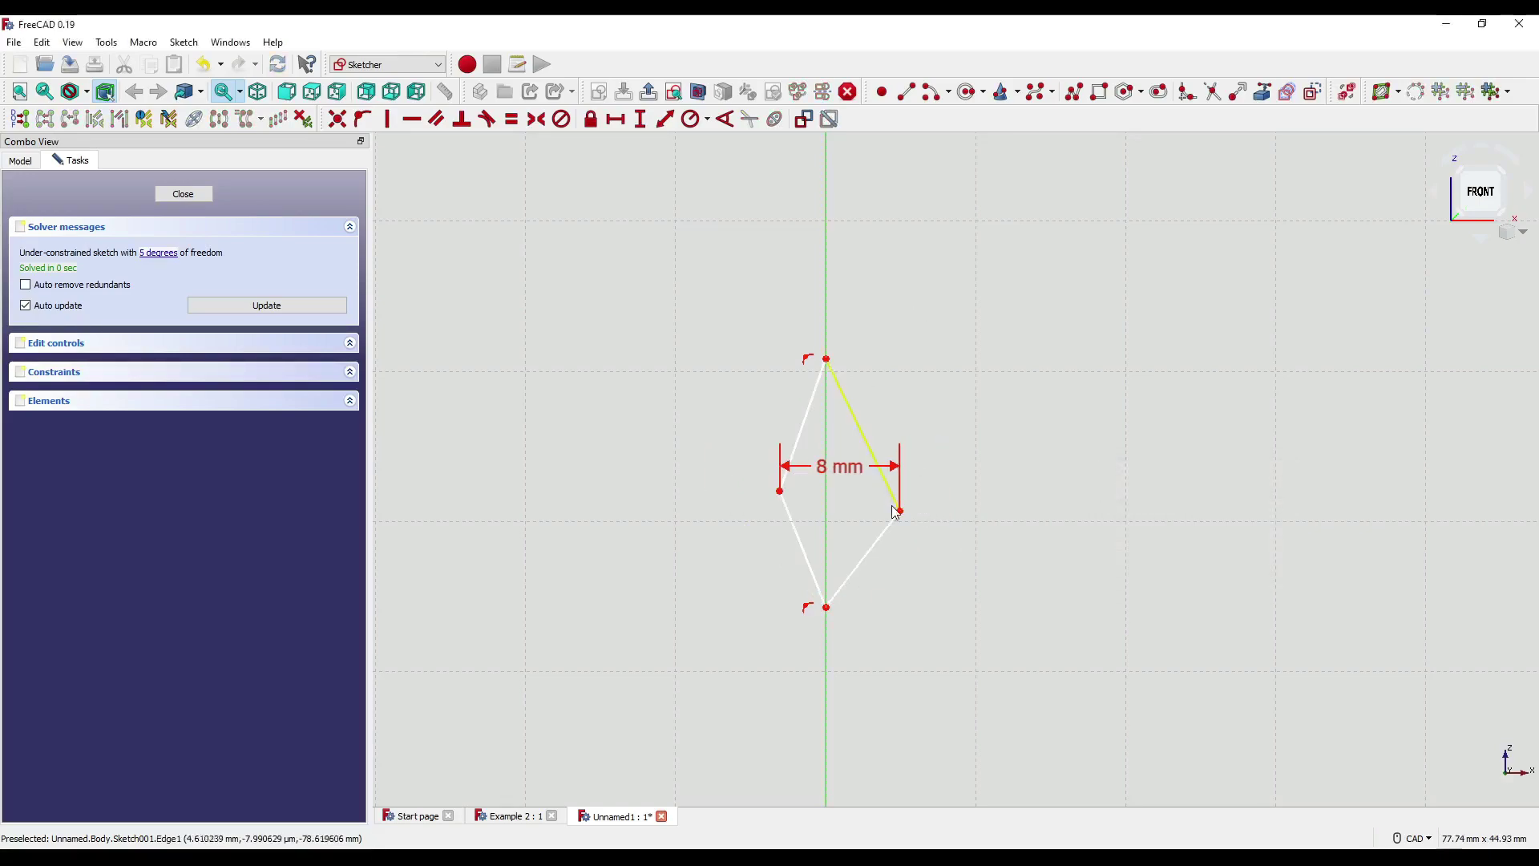
Step: Constrain the diamond's right corner 4 mm horizontally from the vertical axis and move that dimension label clear of the profile
left_click(942, 497)
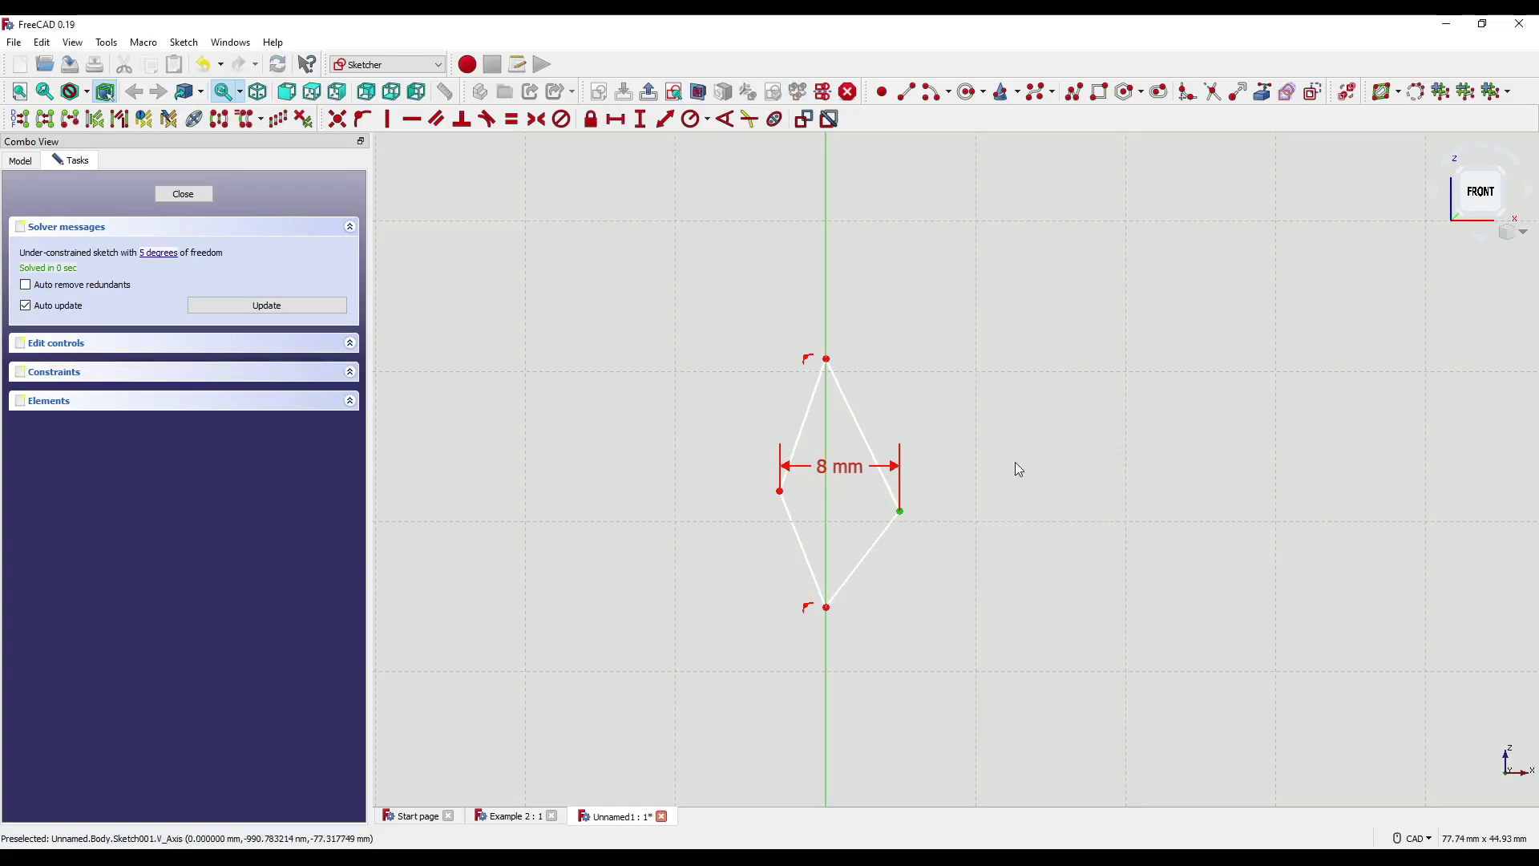
key("k")
key("d")
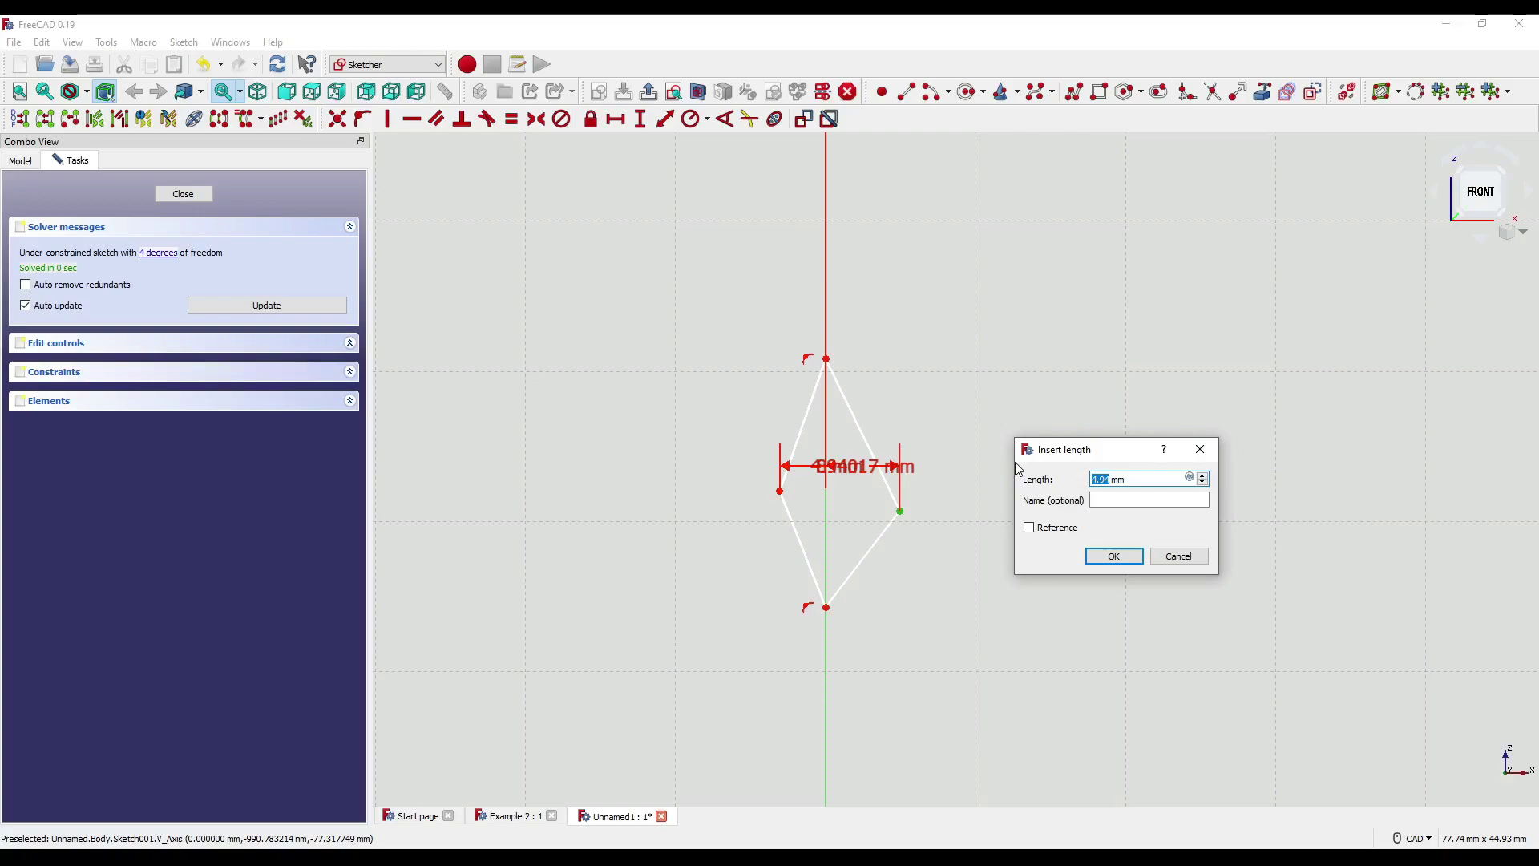
key("Return")
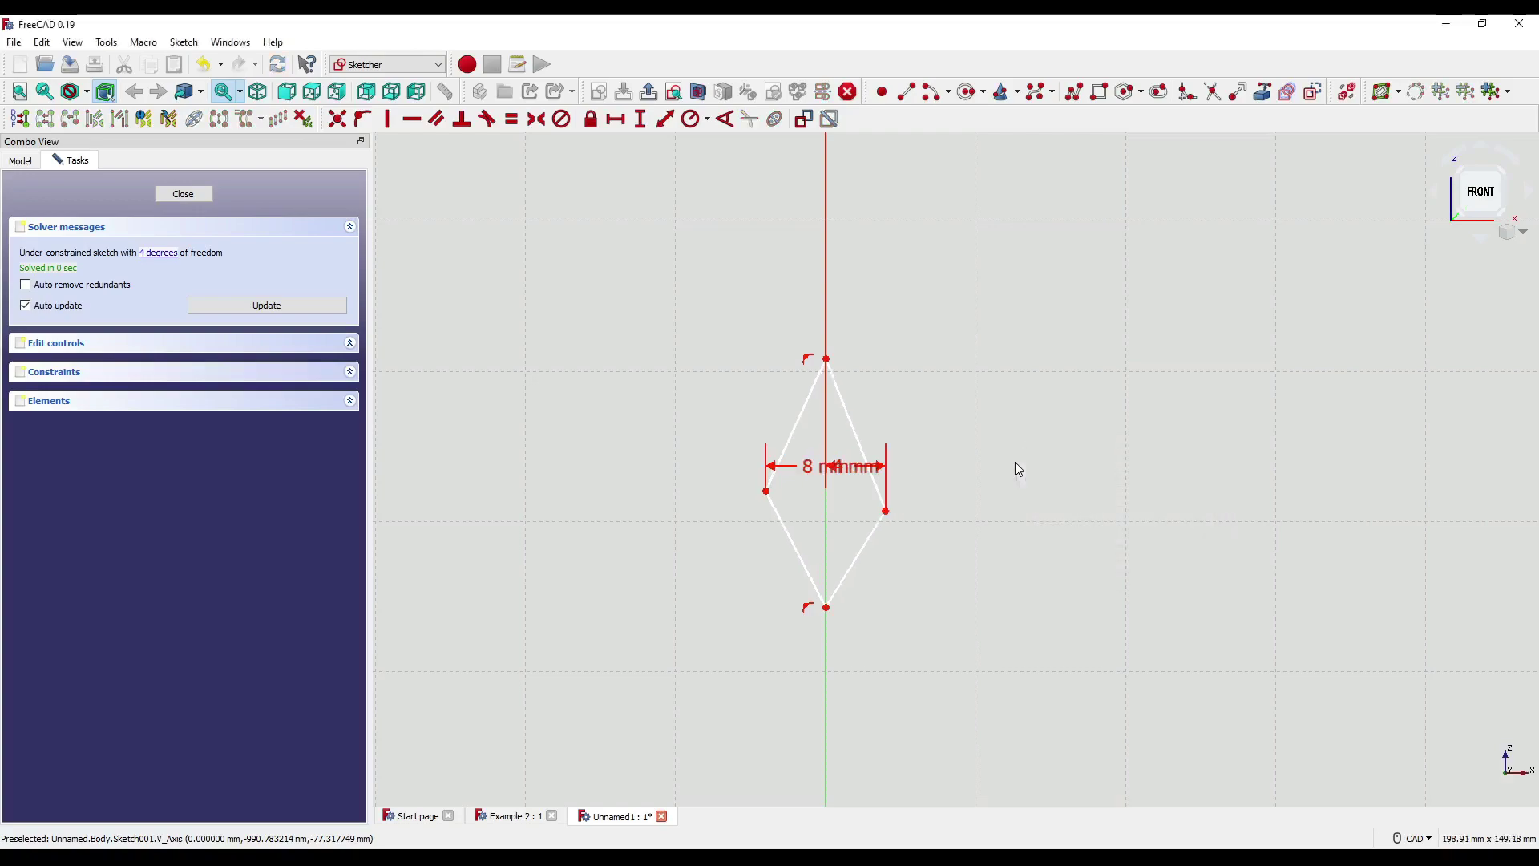
left_click_drag(850, 468, 986, 505)
Step: Constrain the vertical distance between the diamond's upper and lower corners to 8 mm and move the dimension label outside the profile
left_click(827, 608)
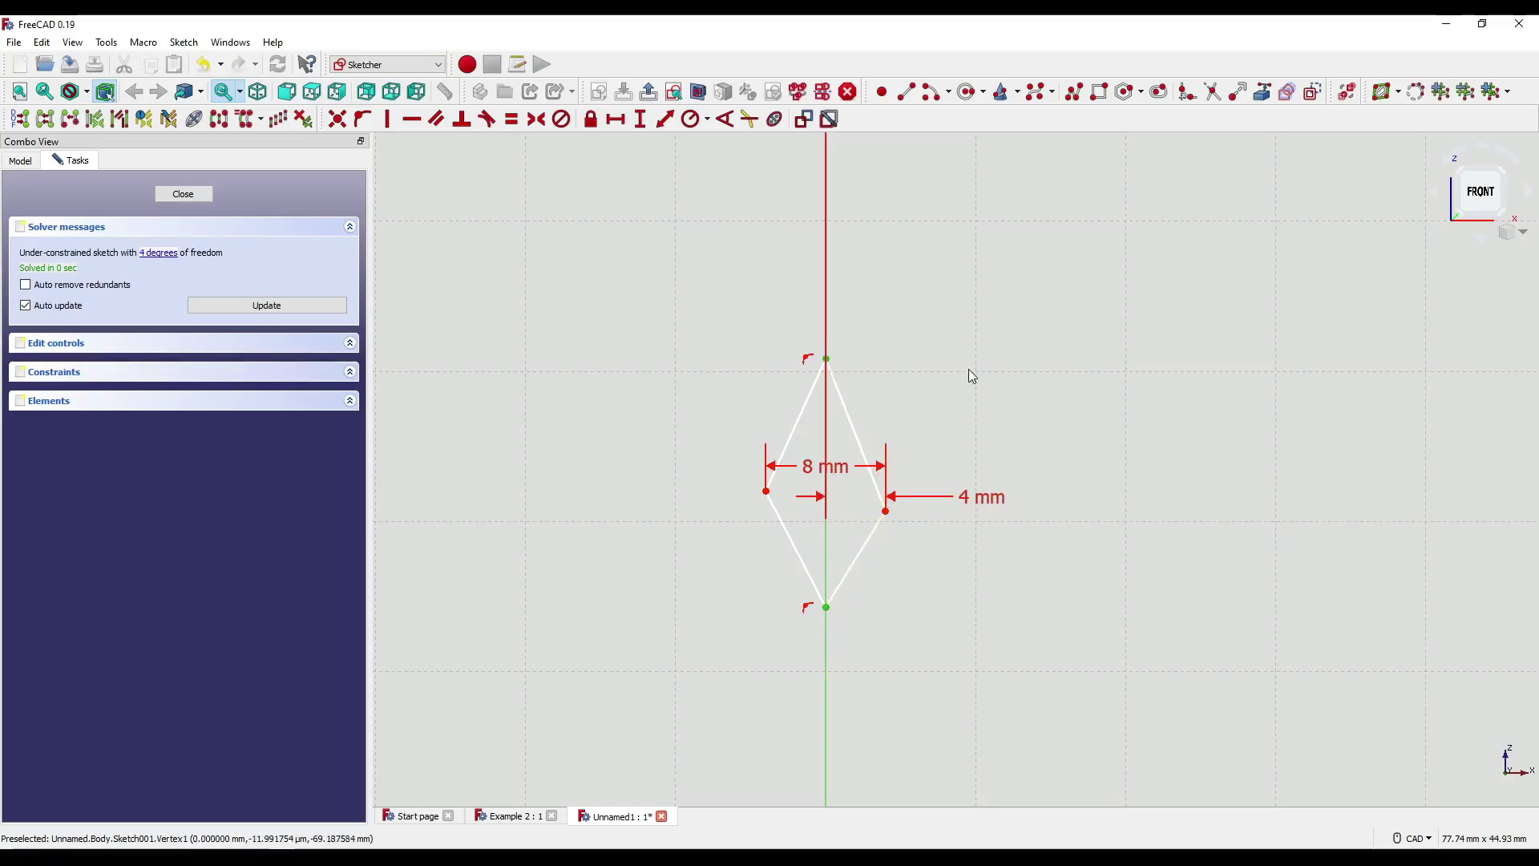
type("i")
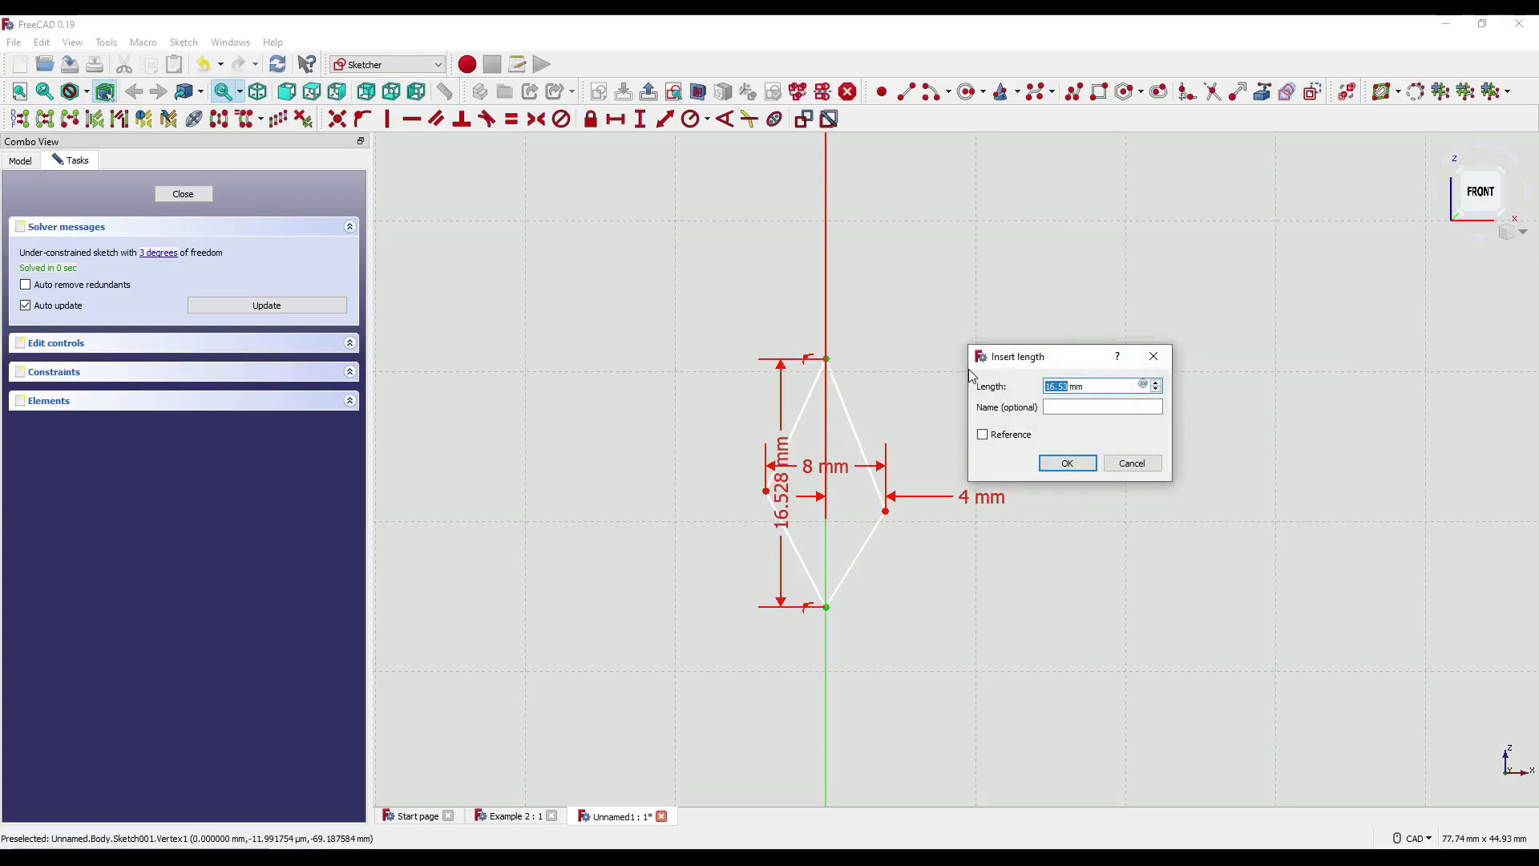
type("8")
key("Return")
scroll(858, 539, "up", 4)
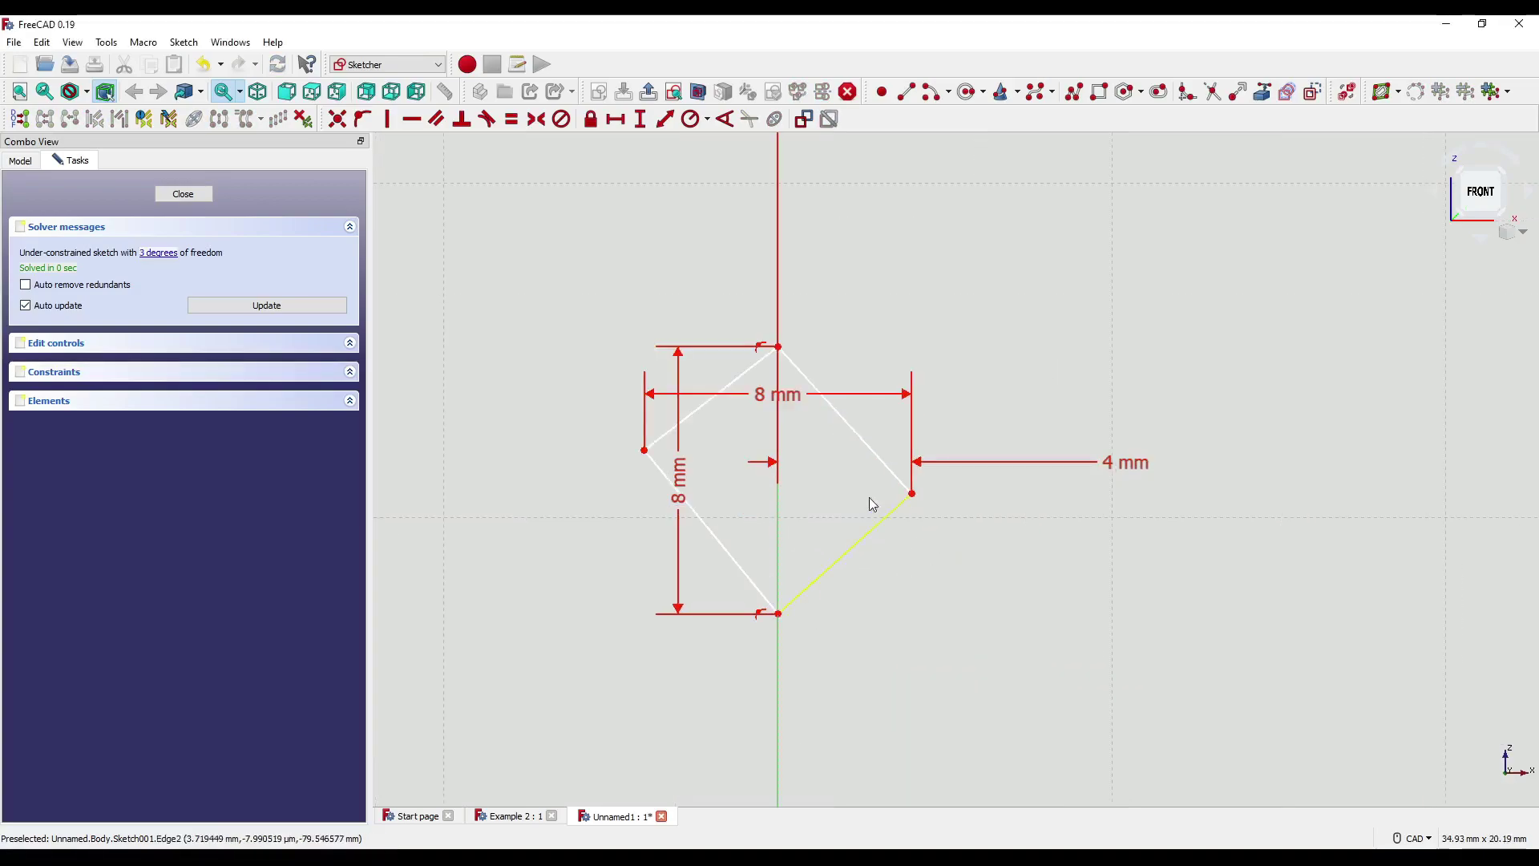
left_click_drag(709, 473, 509, 473)
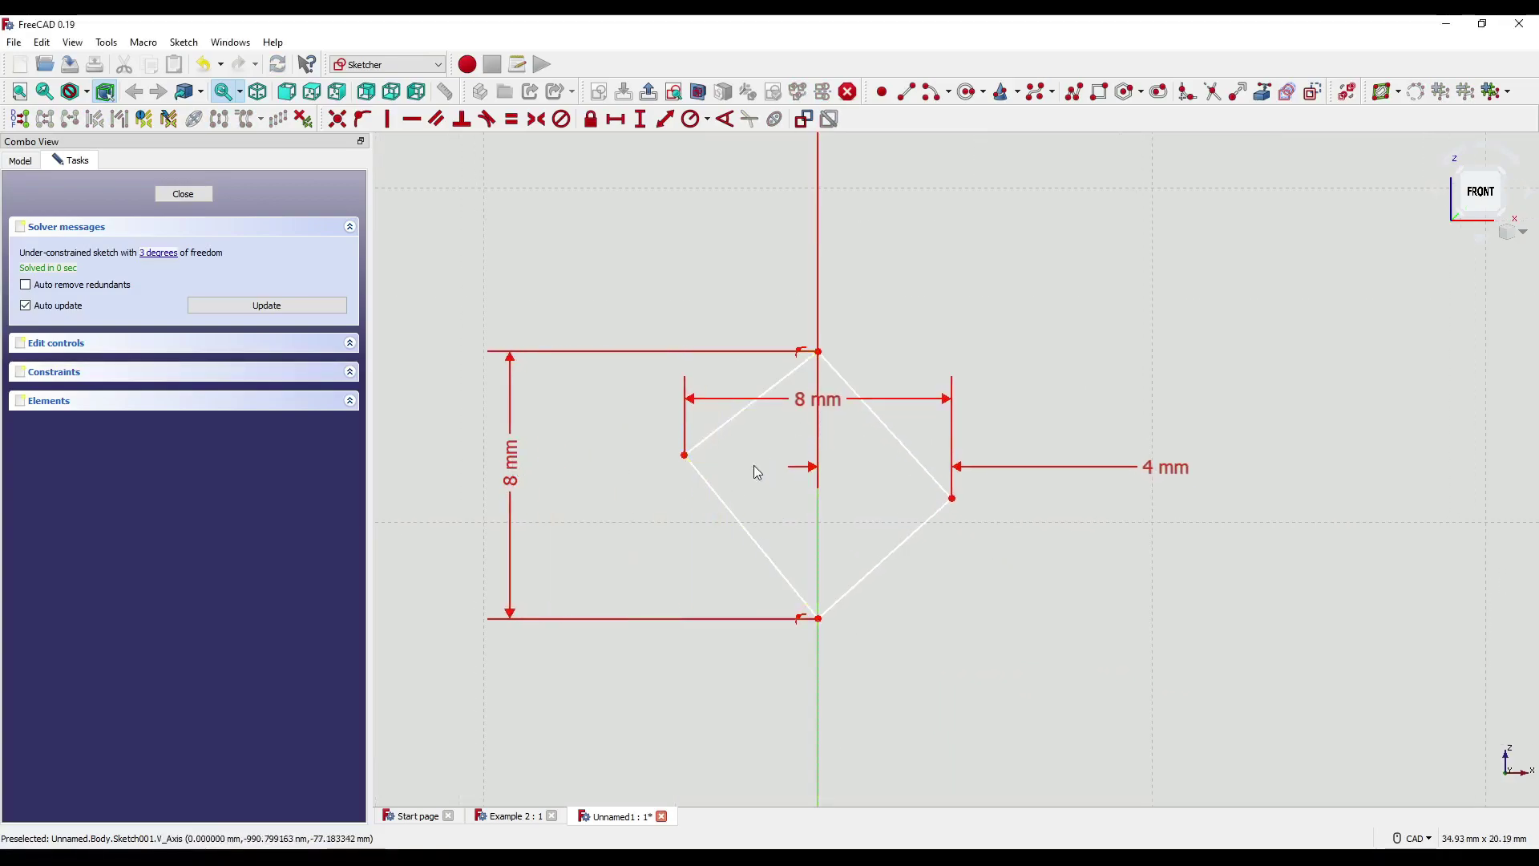
Step: Align the left and right corners horizontally and set the vertical distance from the right corner to the lower corner to 4 mm
left_click(685, 456)
left_click(952, 499)
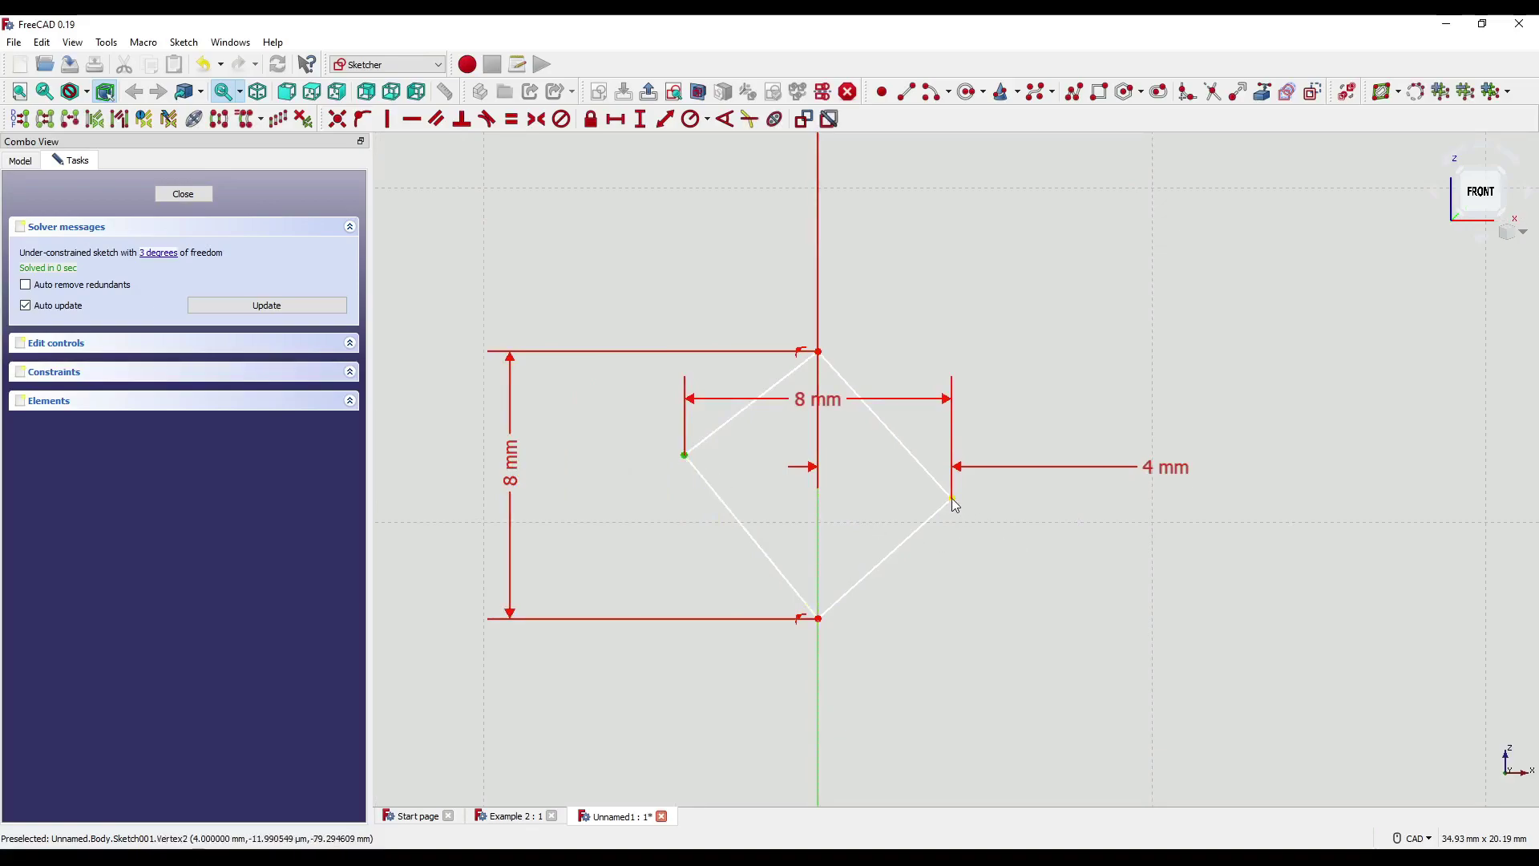
left_click(412, 119)
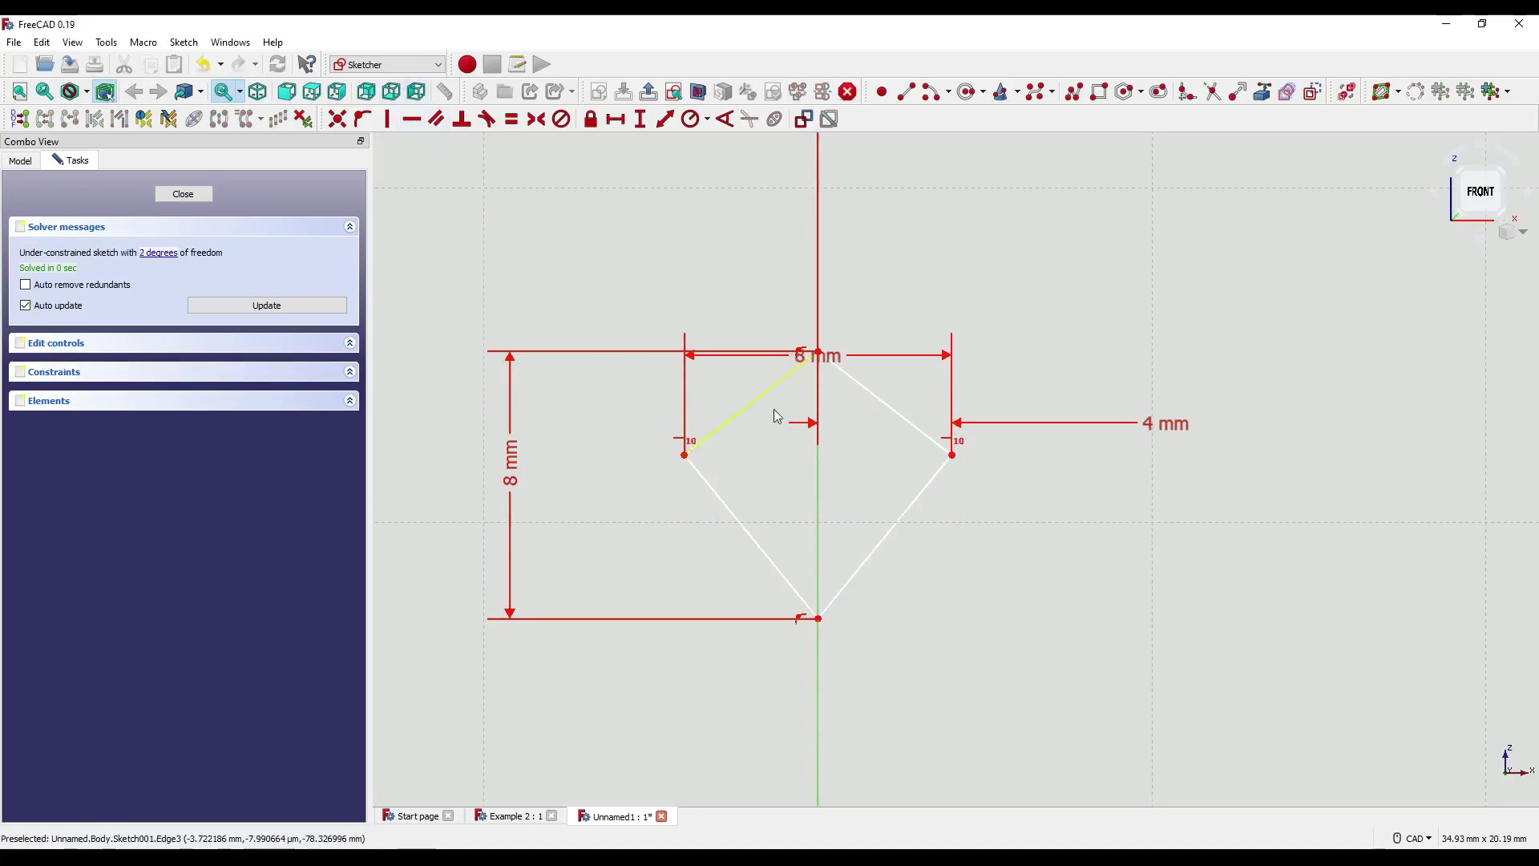
left_click(952, 455)
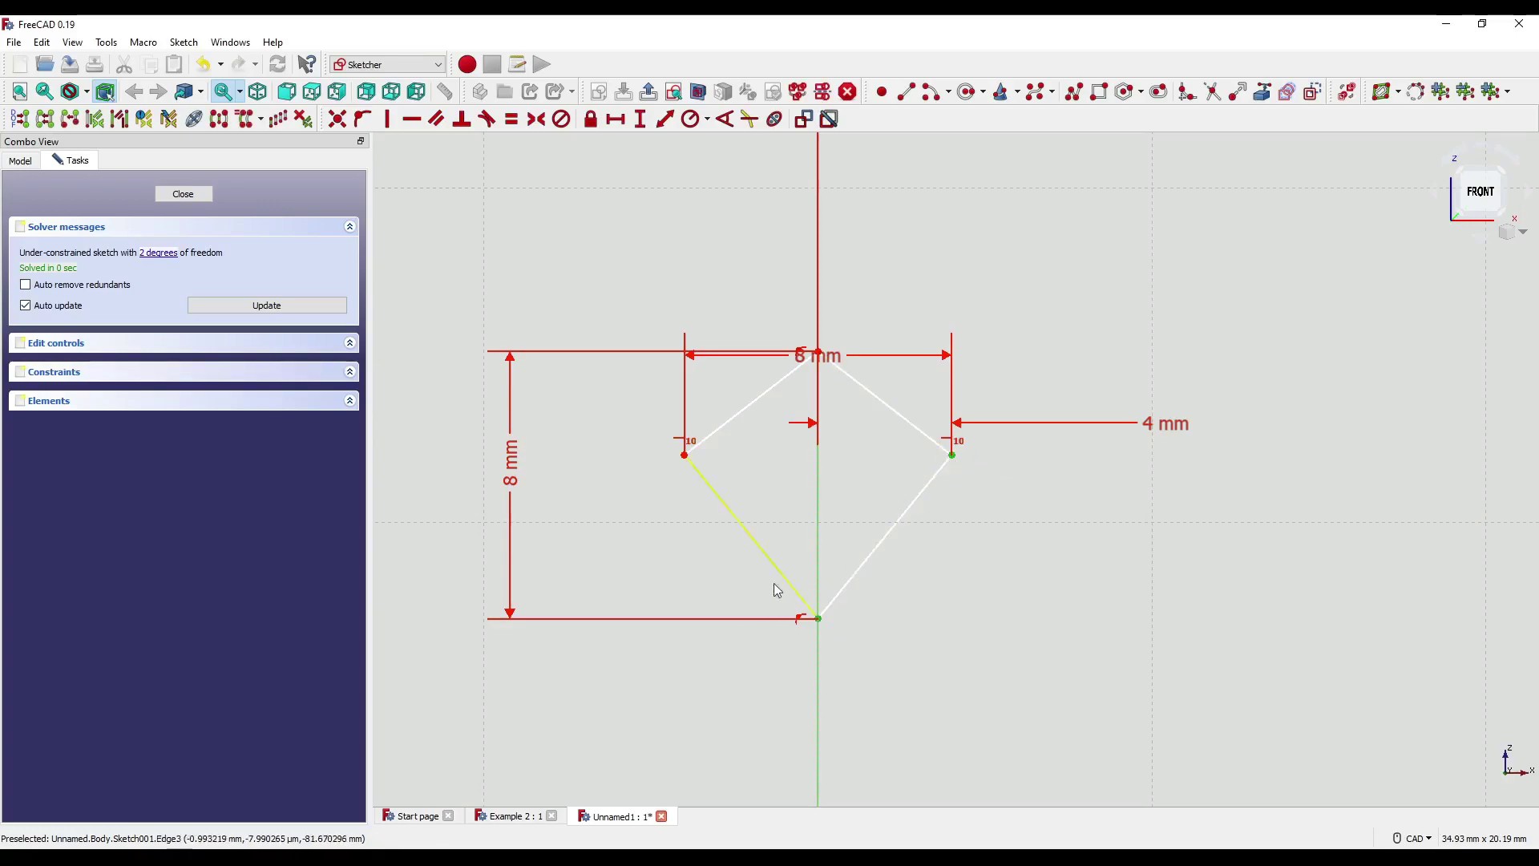
type("i")
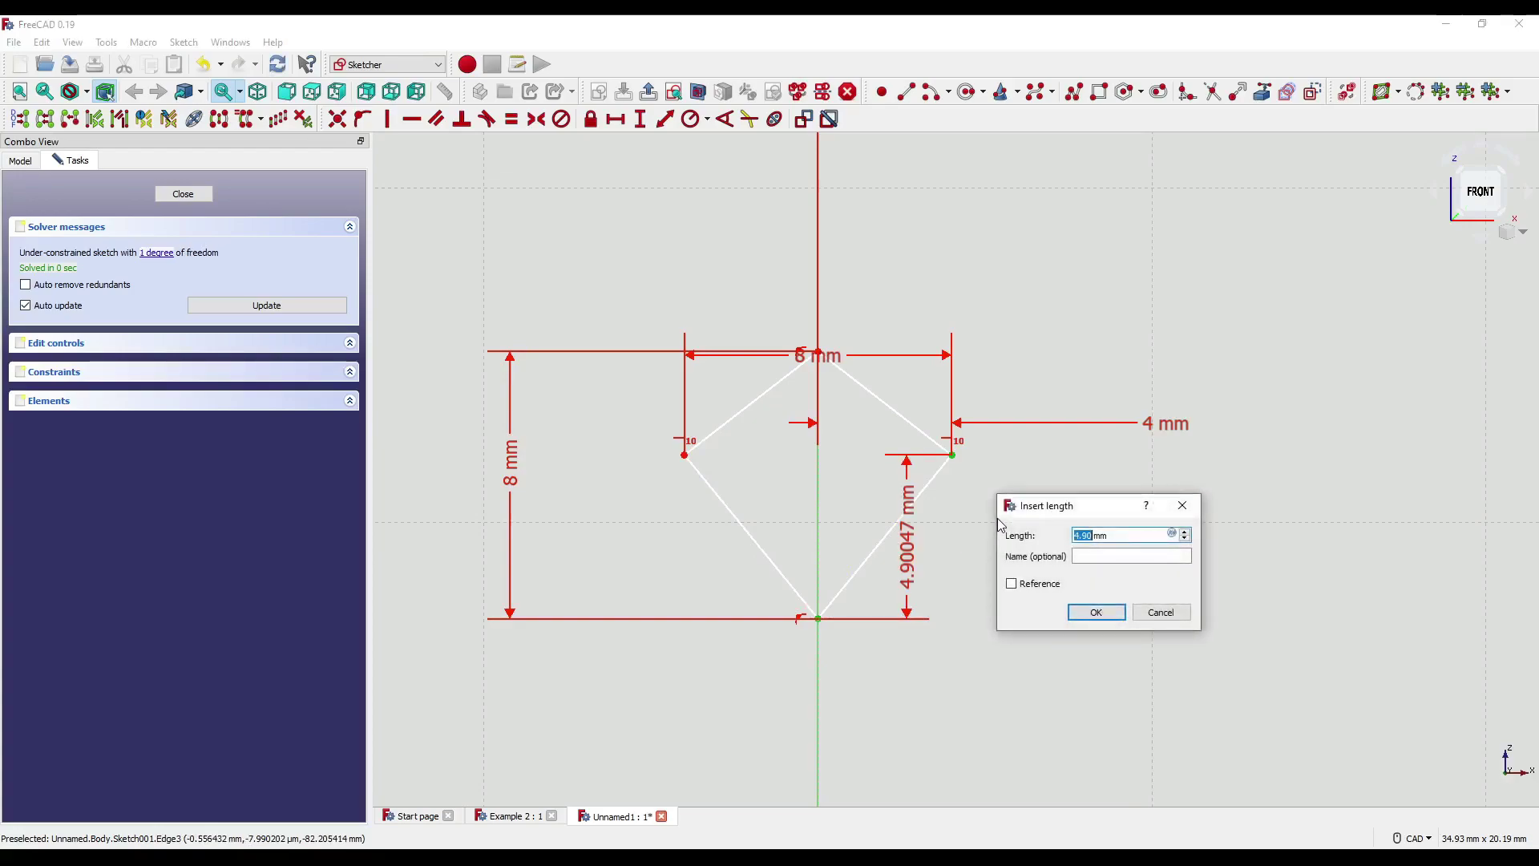
type("4")
key("Return")
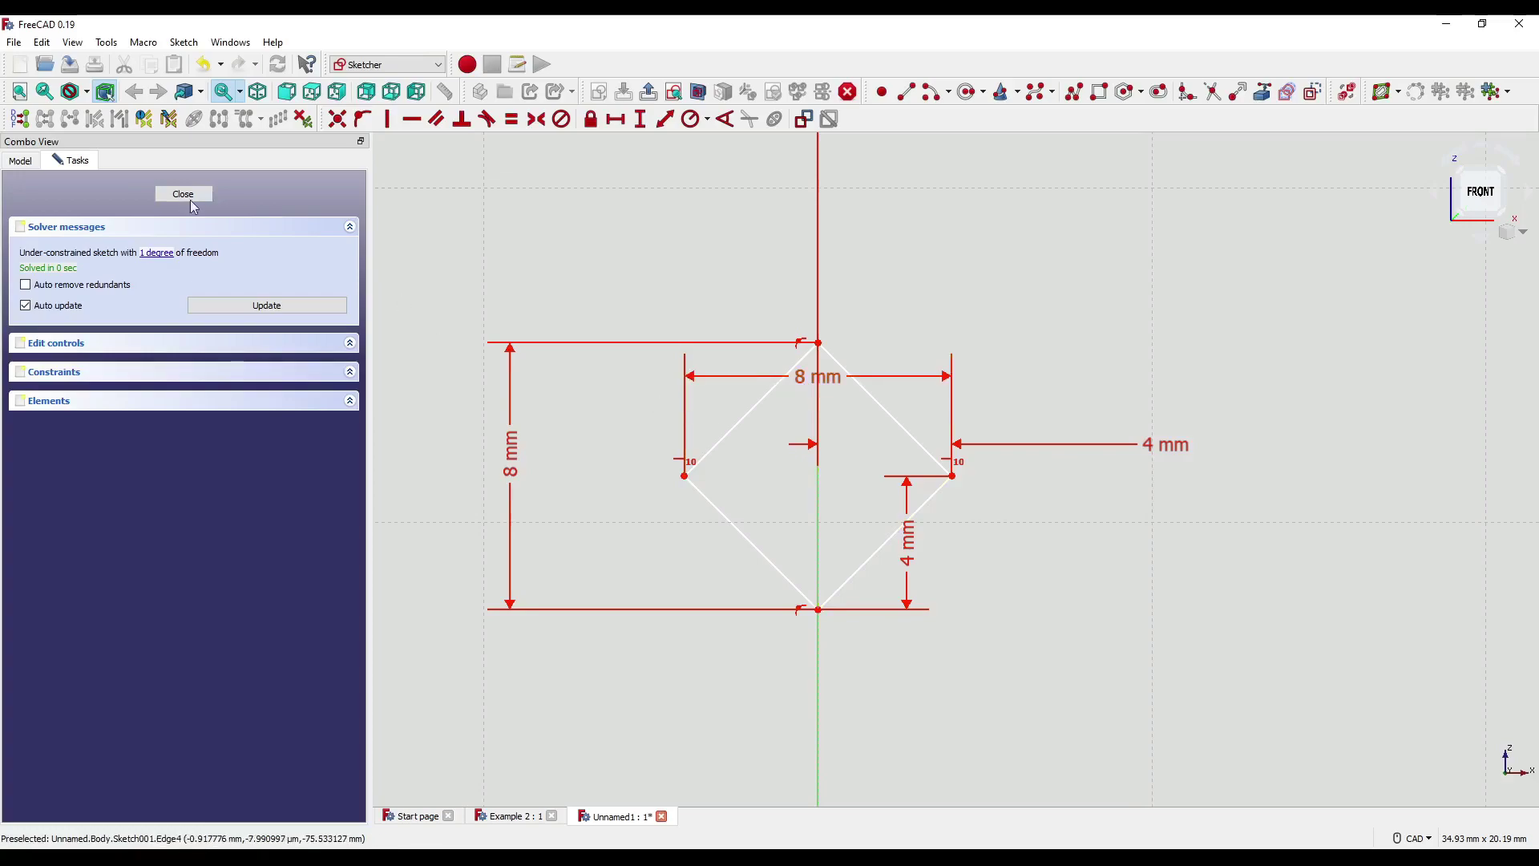
Step: Constrain the diamond's upper corner 56 mm below the origin with a vertical distance of -56 mm, and close the sketch
scroll(772, 217, "down", 10)
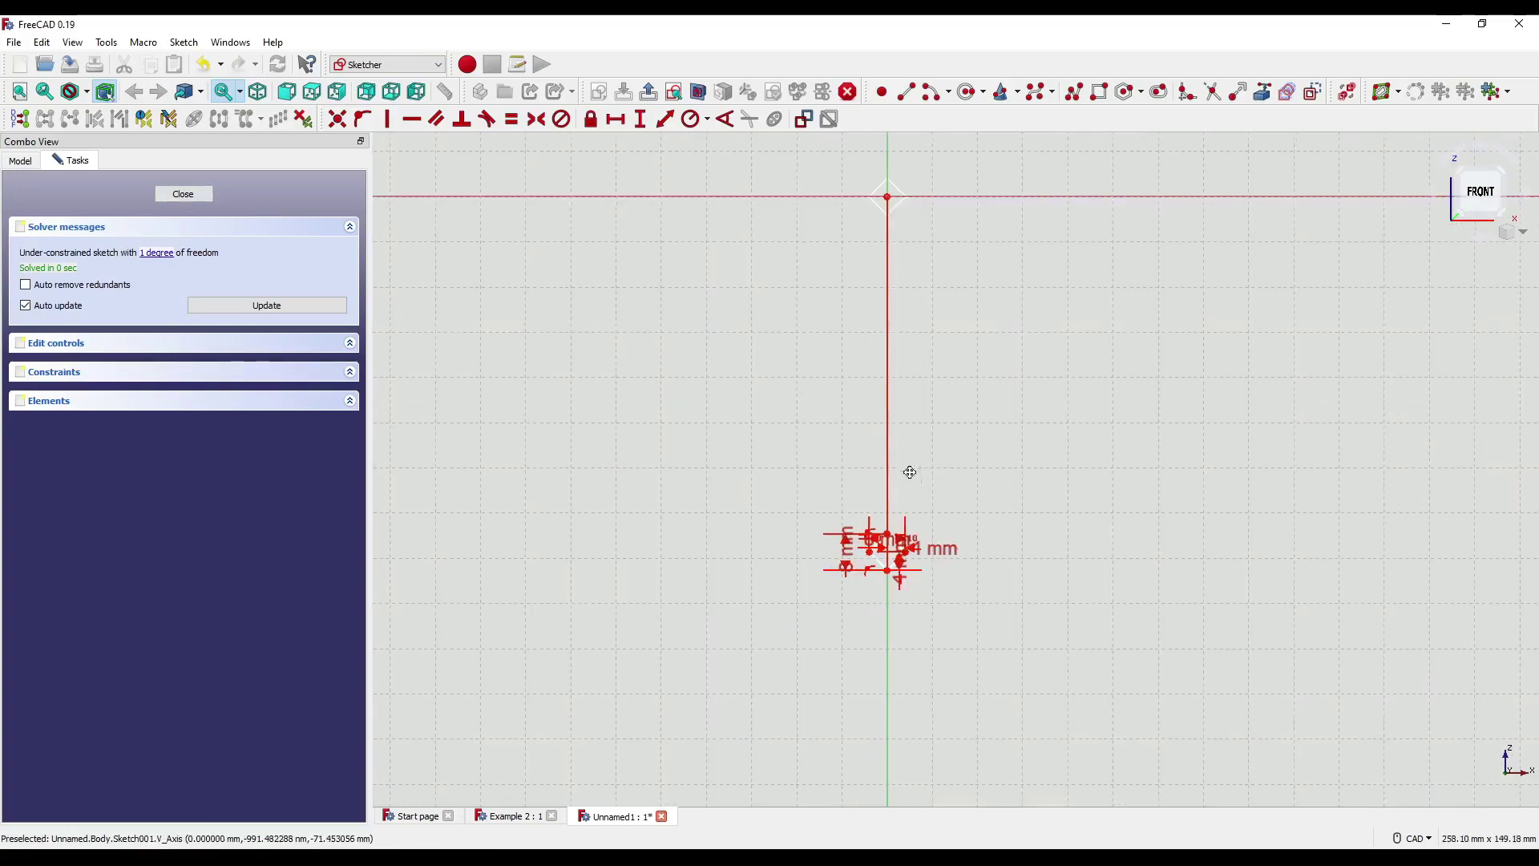
mouse_move(801, 647)
left_mouse_down()
mouse_move(852, 581)
mouse_move(791, 575)
left_mouse_up()
scroll(791, 575, "up", 2)
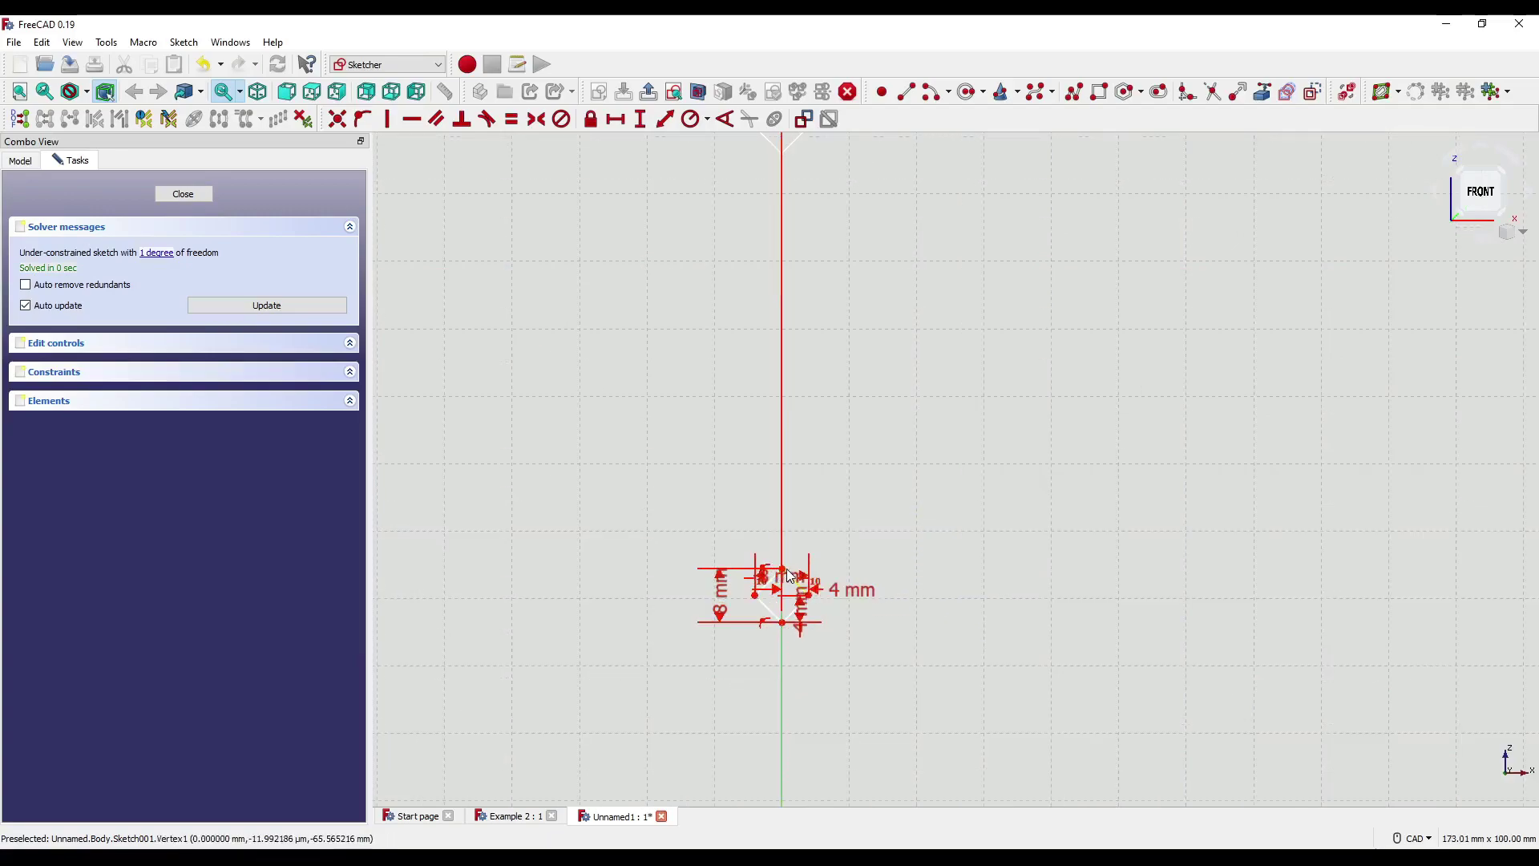
scroll(790, 571, "up", 5)
scroll(796, 543, "down", 3)
scroll(833, 541, "down", 3)
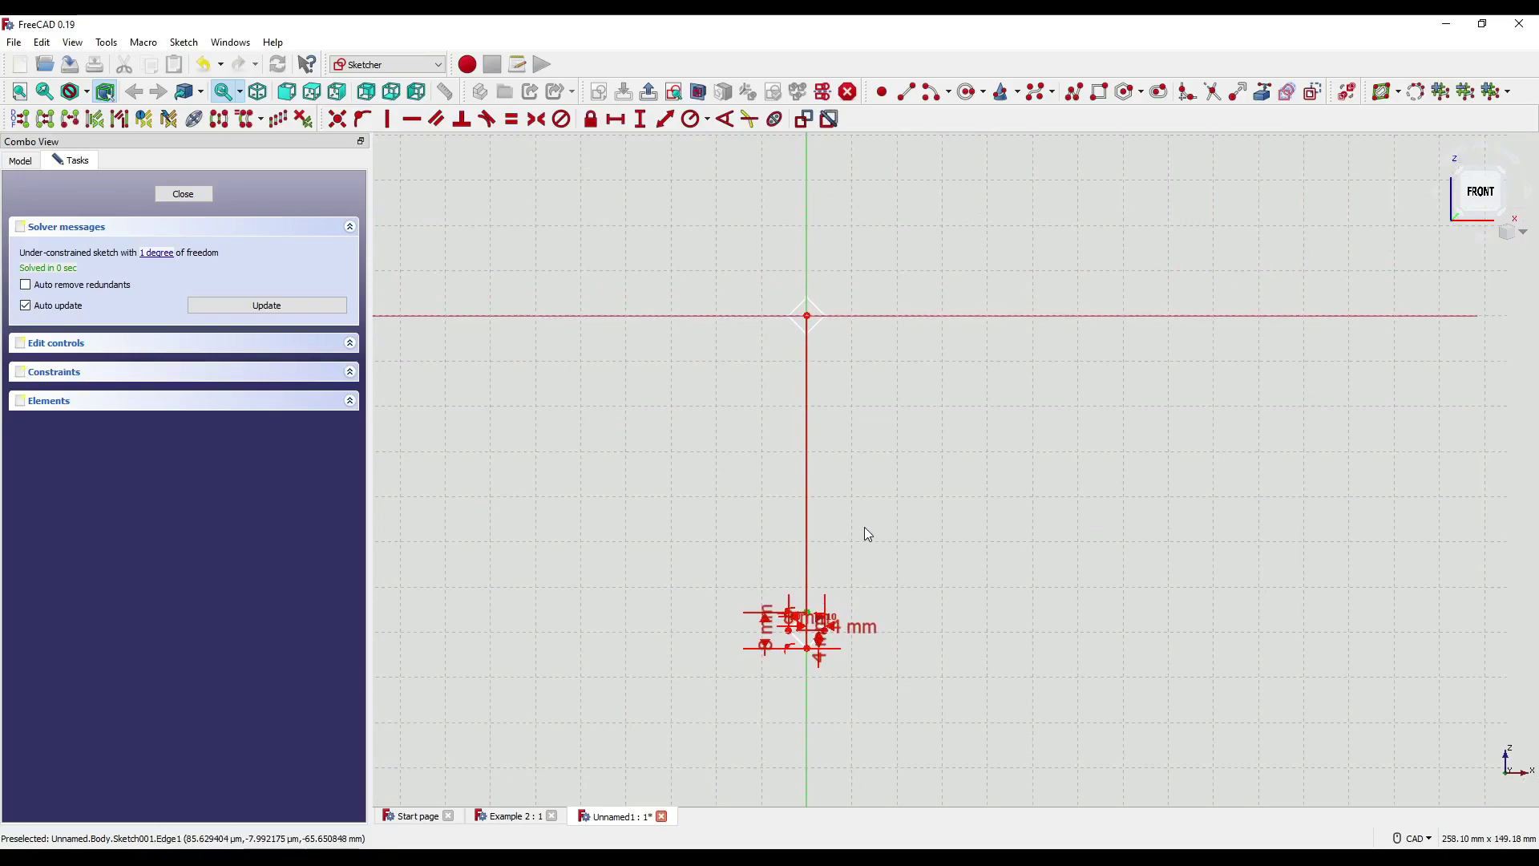
key("i")
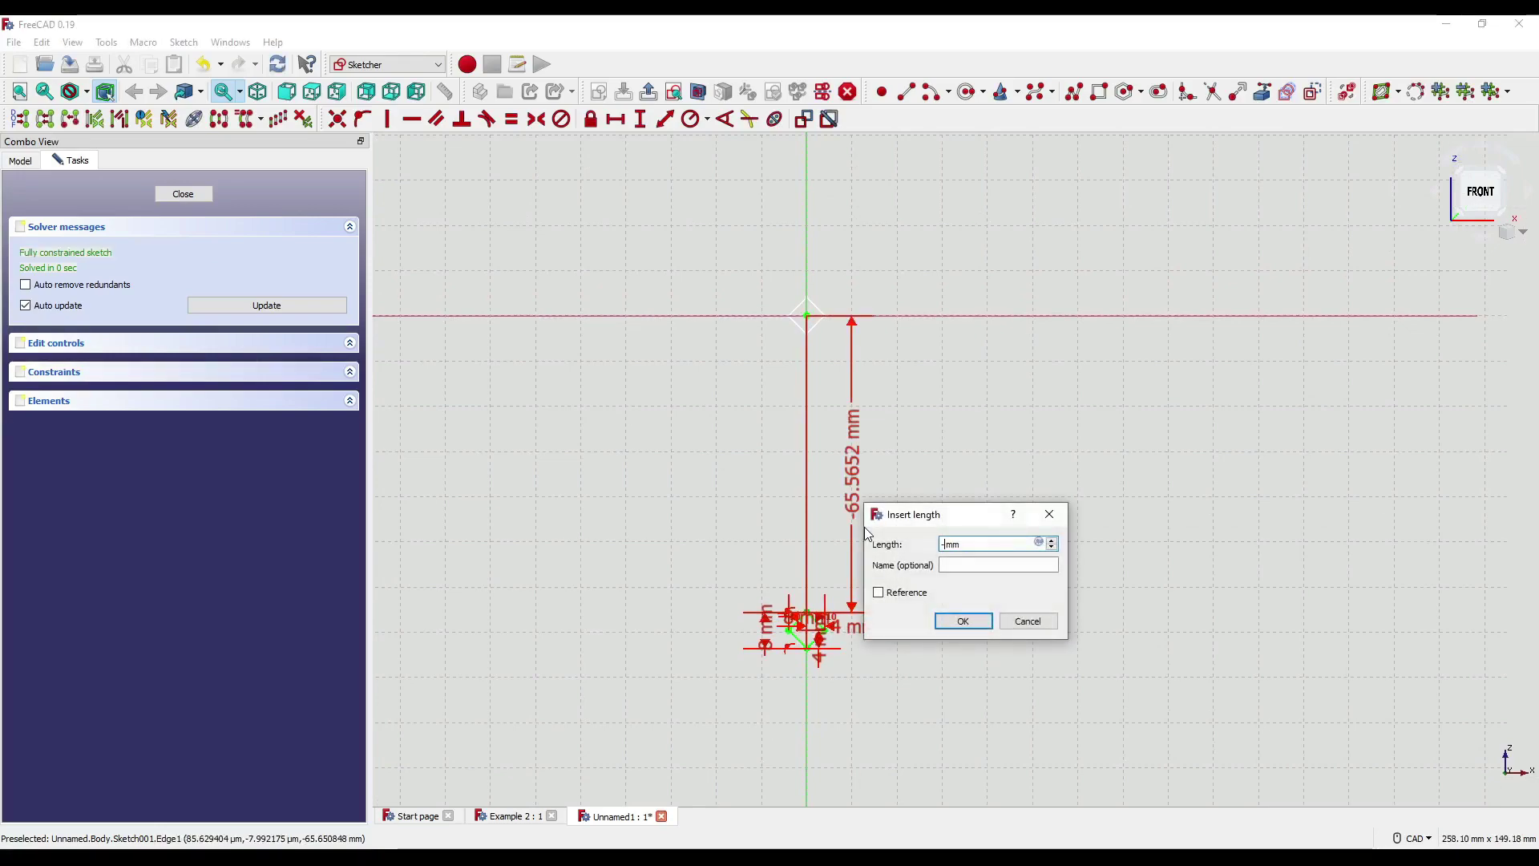
key("Return")
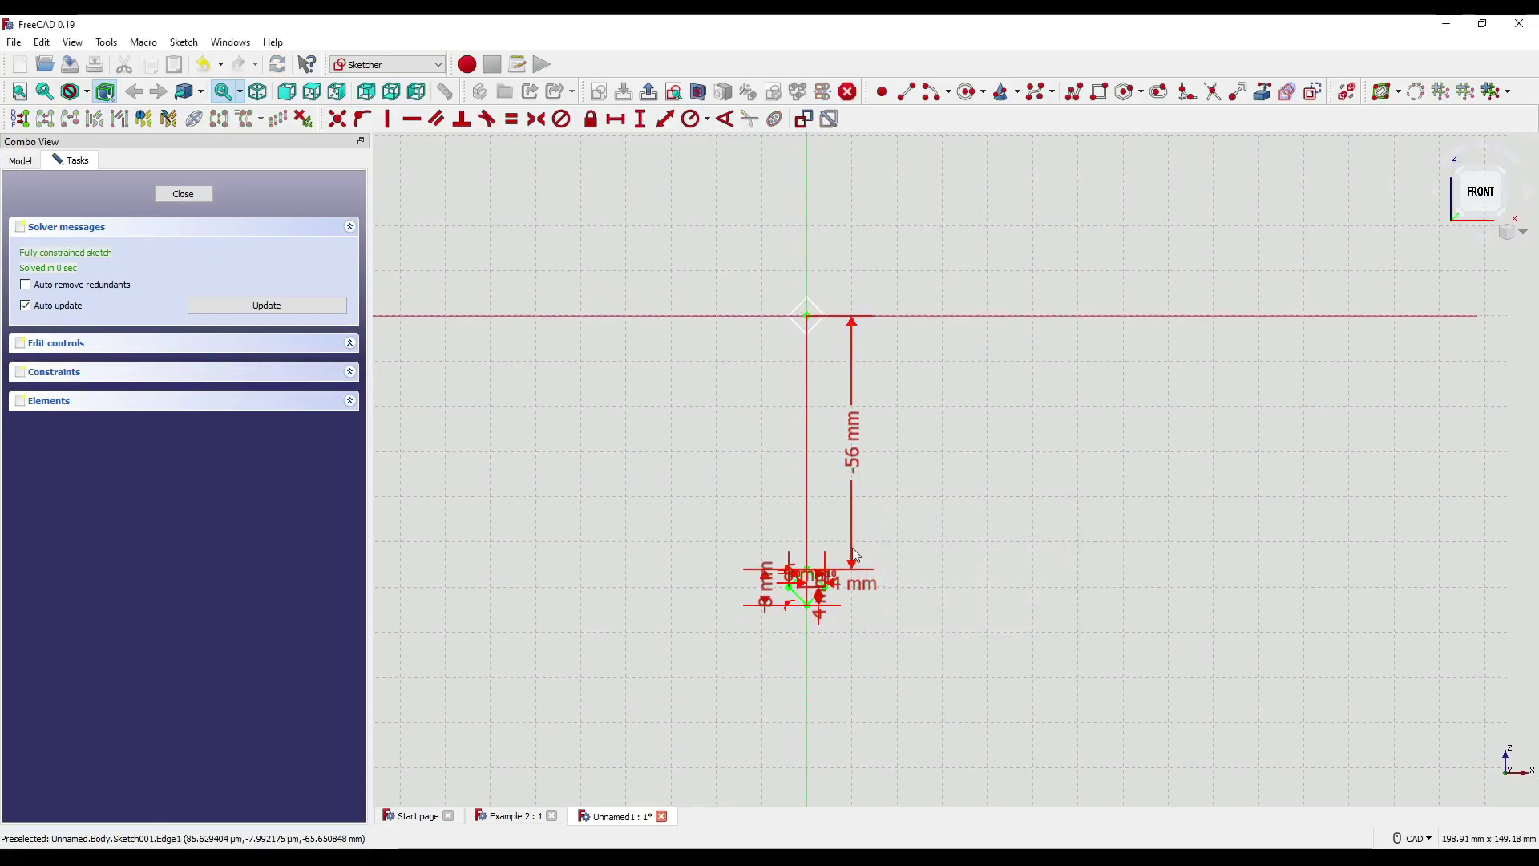
scroll(881, 476, "up", 2)
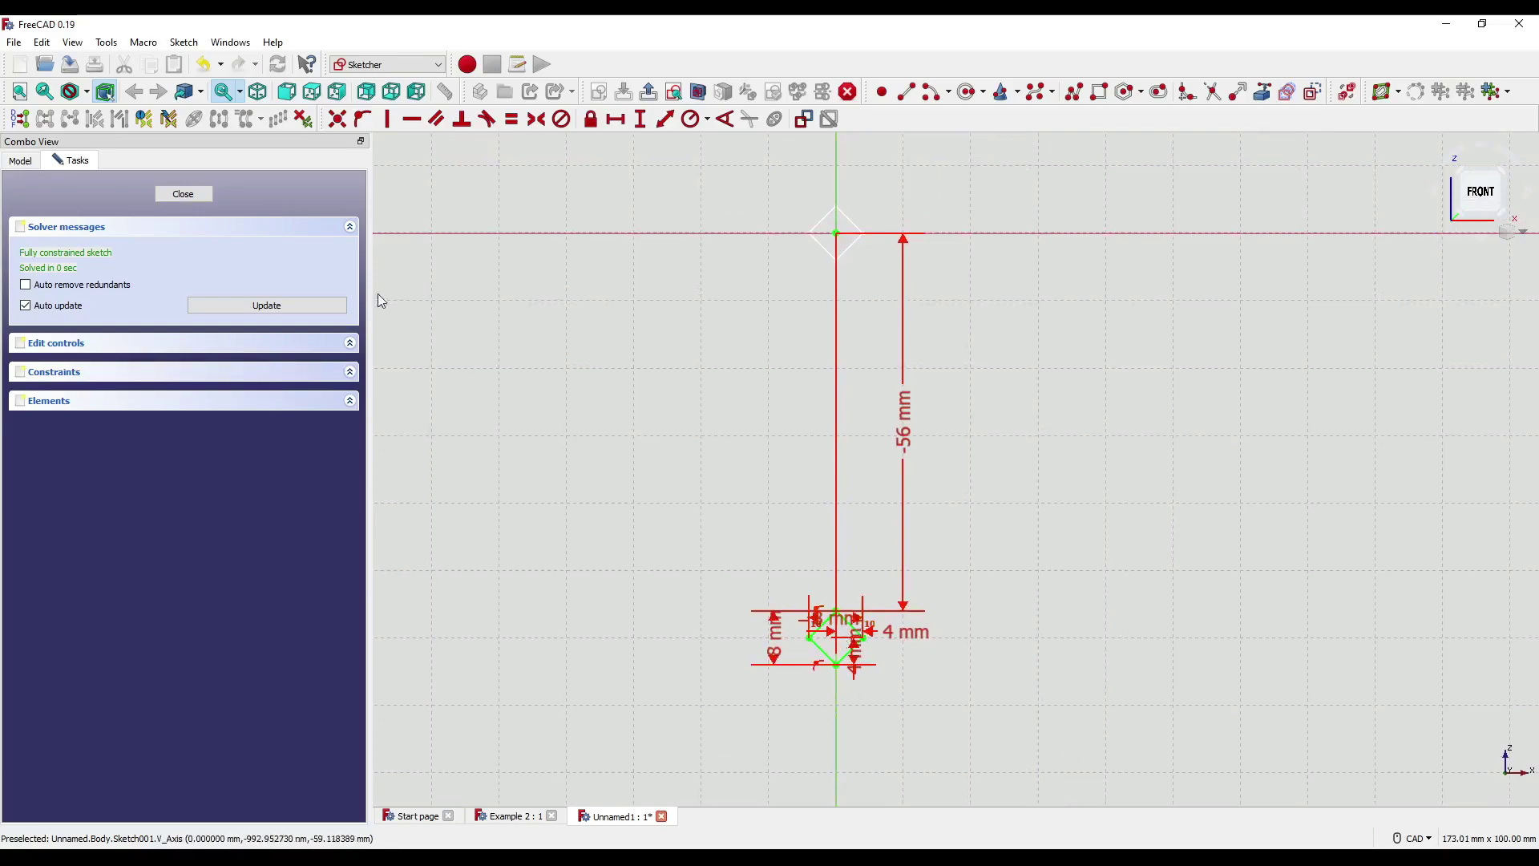
left_click(182, 196)
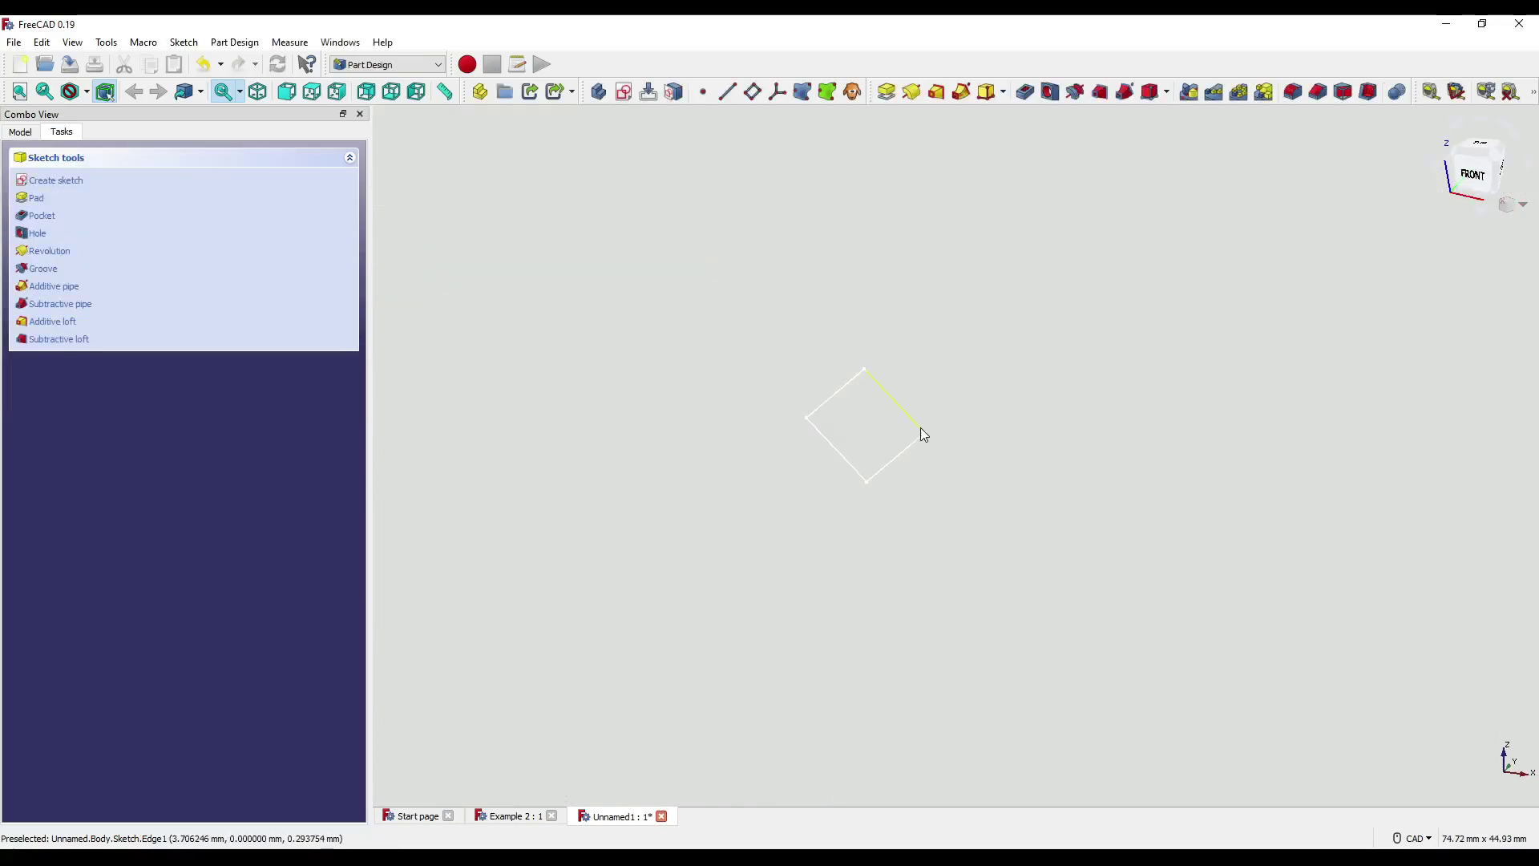
Step: Undo the last action and hide the first body containing the two diamond sketches
left_click(915, 411)
scroll(915, 411, "down", 4)
scroll(929, 390, "up", 2)
left_click(22, 133)
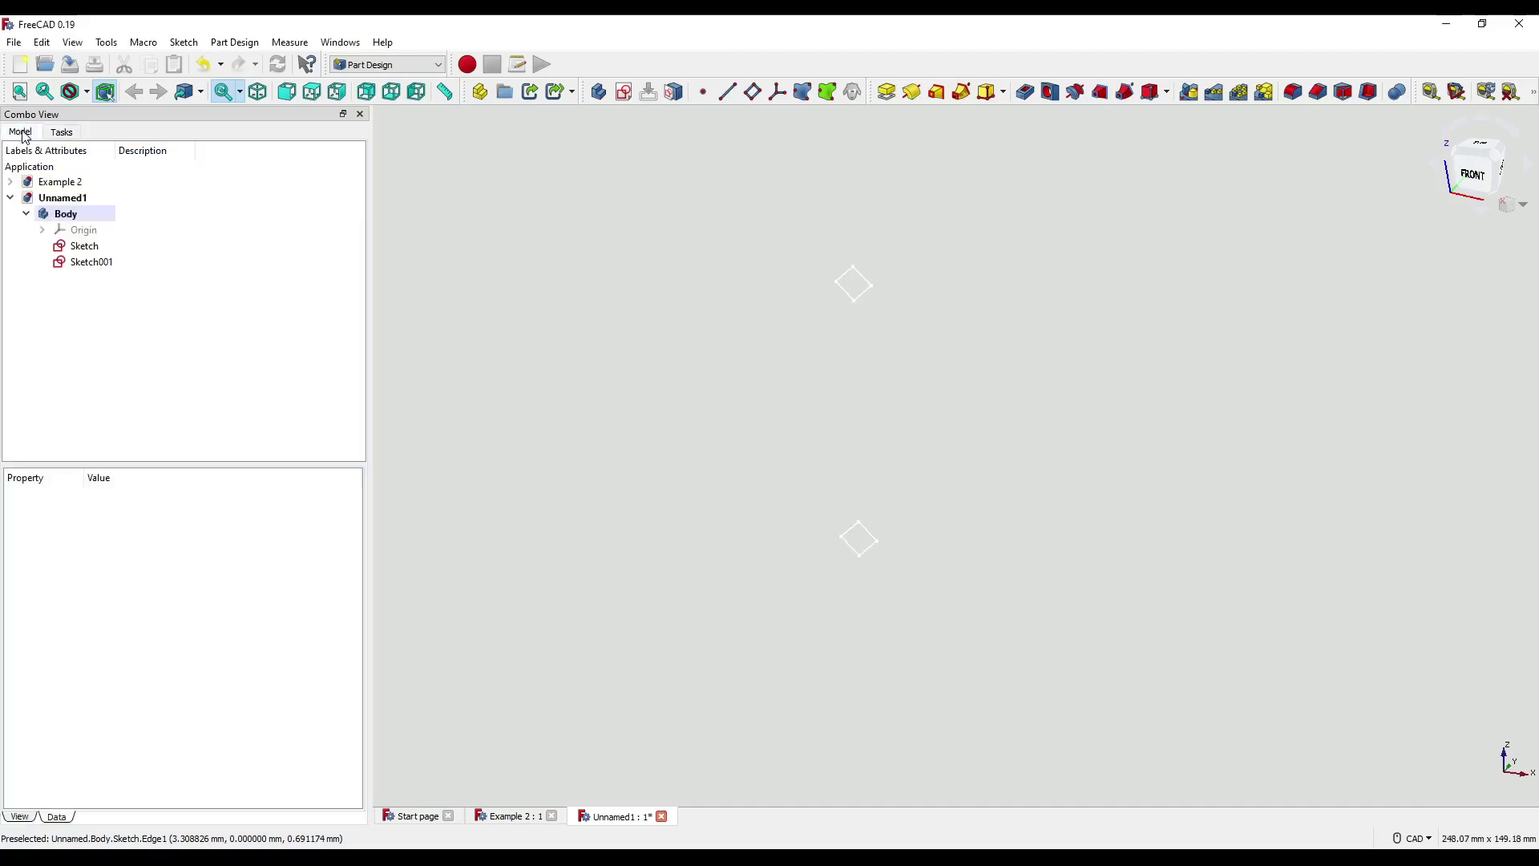
left_click(94, 249)
left_click(610, 318)
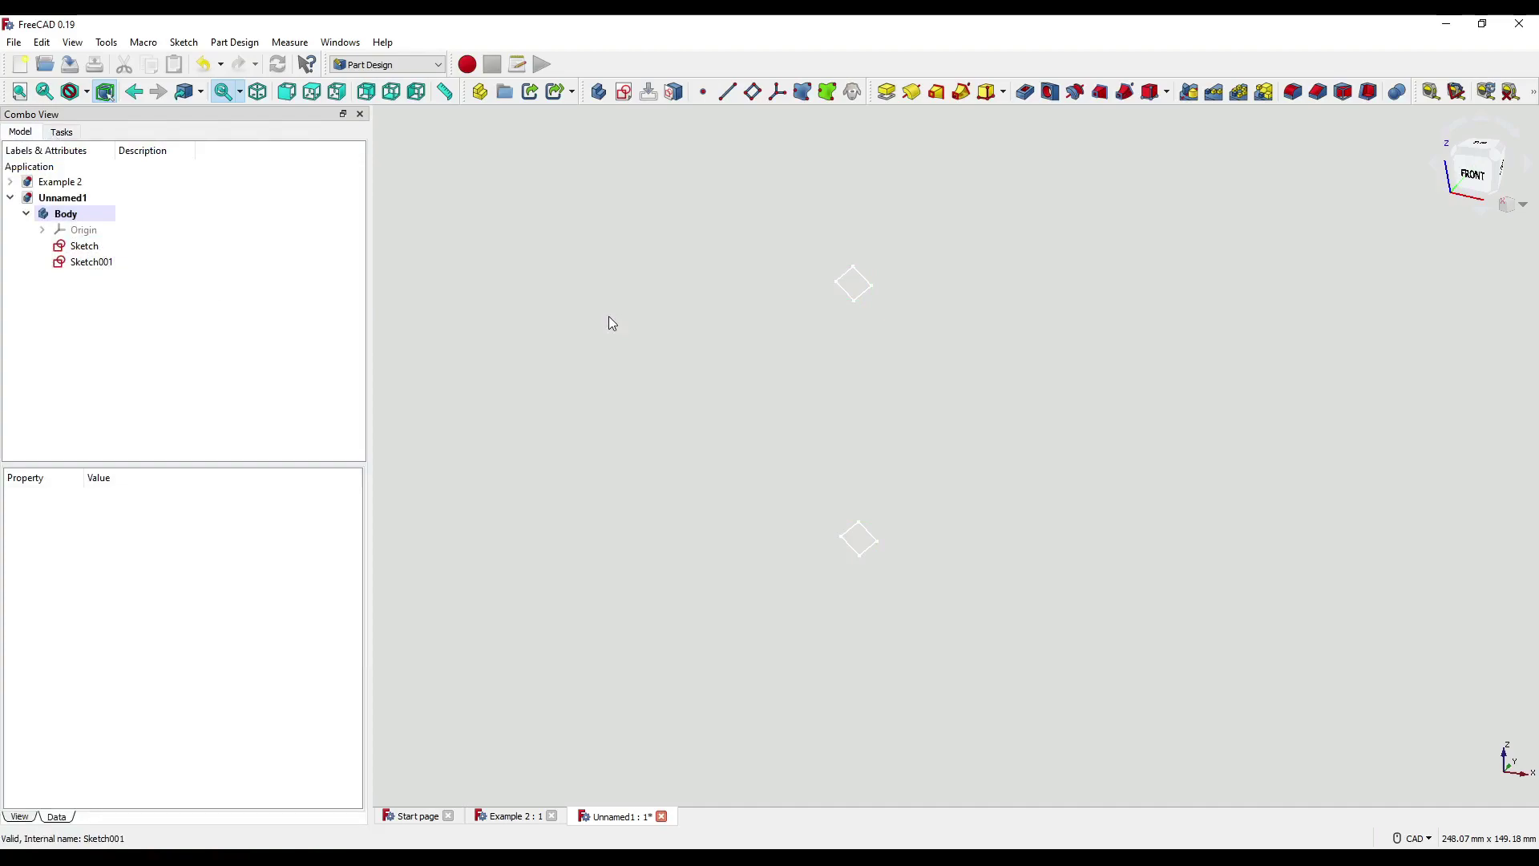
key("ctrl+z")
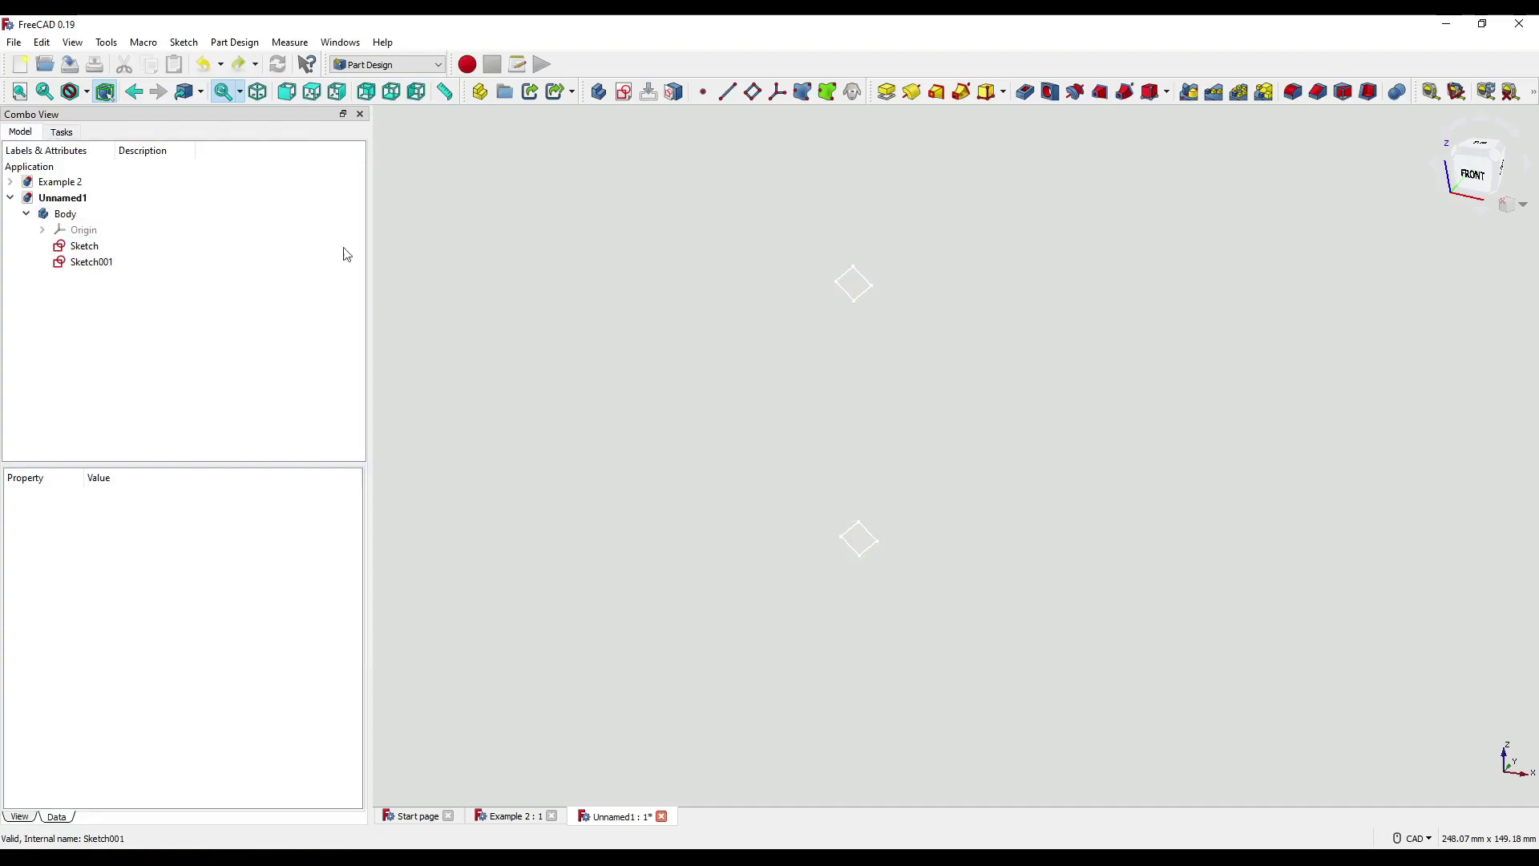
left_click(97, 213)
key("space")
left_click(587, 331)
Step: Create a new body and show its origin planes and axes
left_click(601, 95)
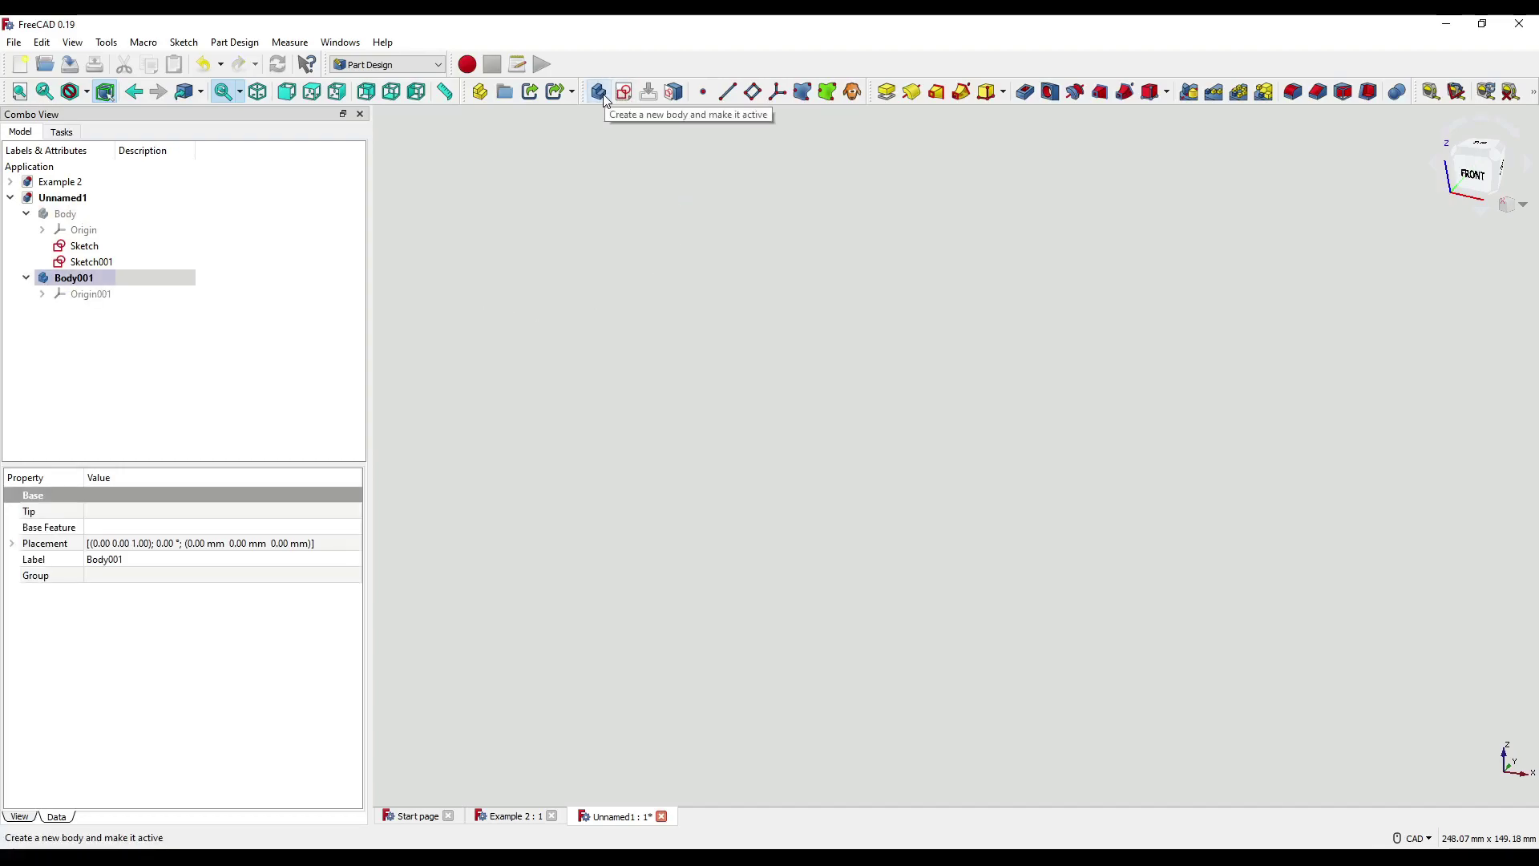
left_click(992, 489)
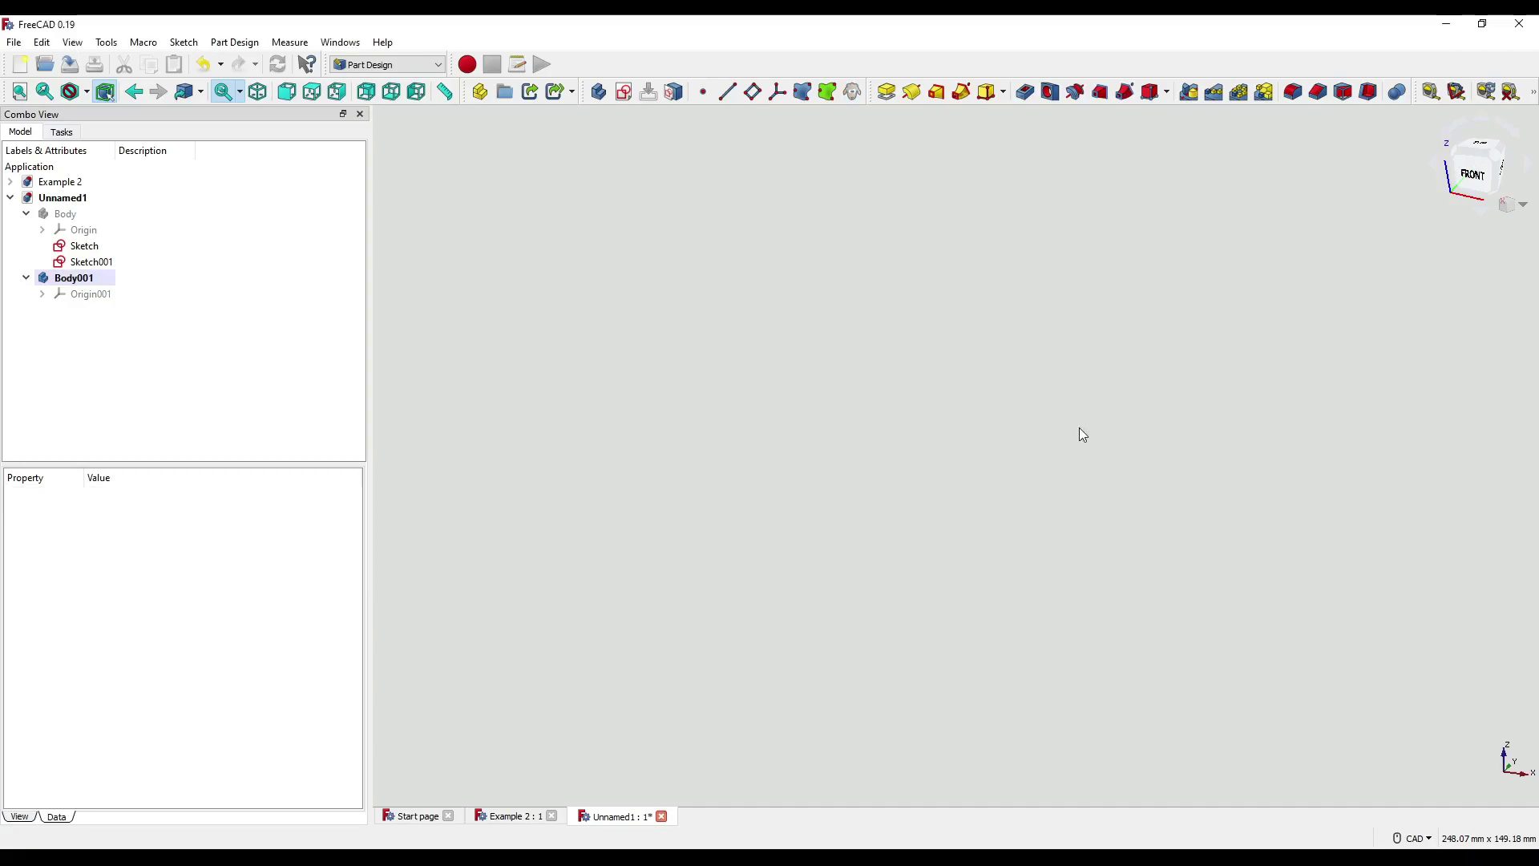
left_click(87, 295)
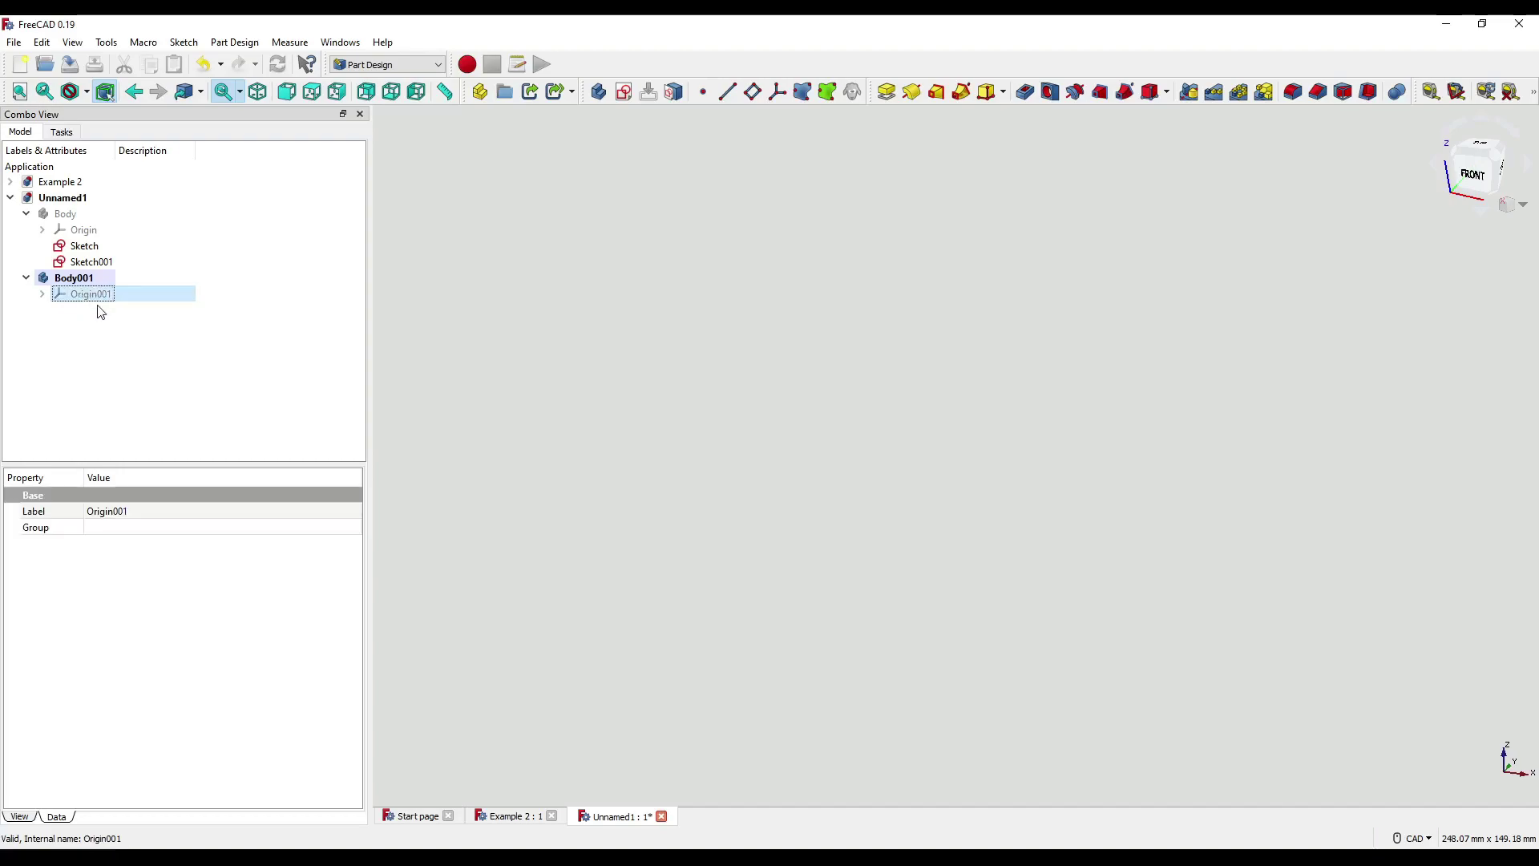
key("space")
middle_click_drag(968, 428, 1105, 412)
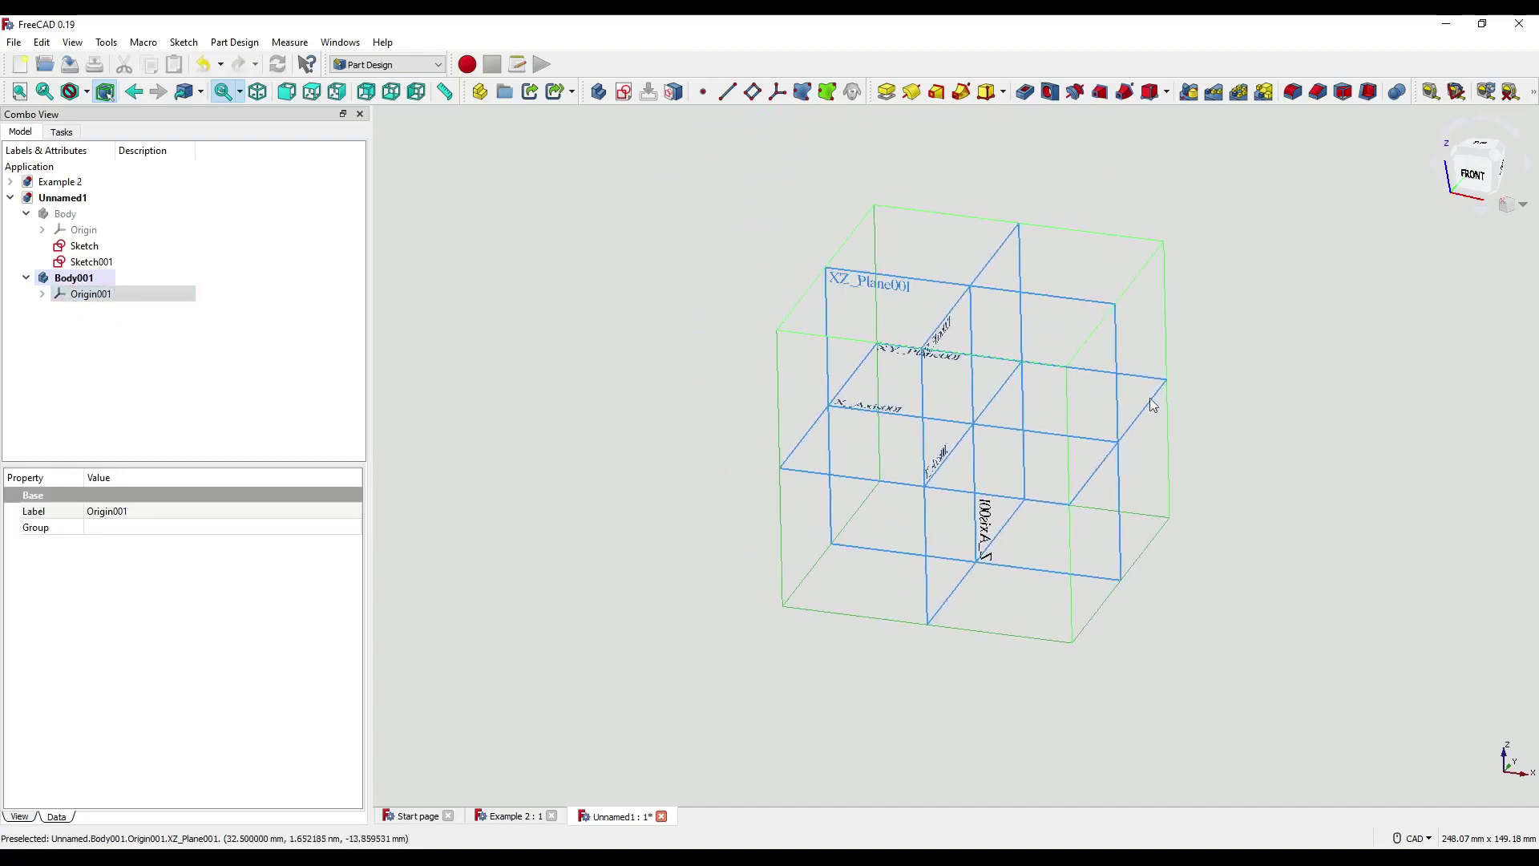
Step: Create a datum plane attached to the new body's XY plane with a 5 mm offset in the z-direction
left_click(1347, 515)
middle_click_drag(1176, 347, 1139, 426)
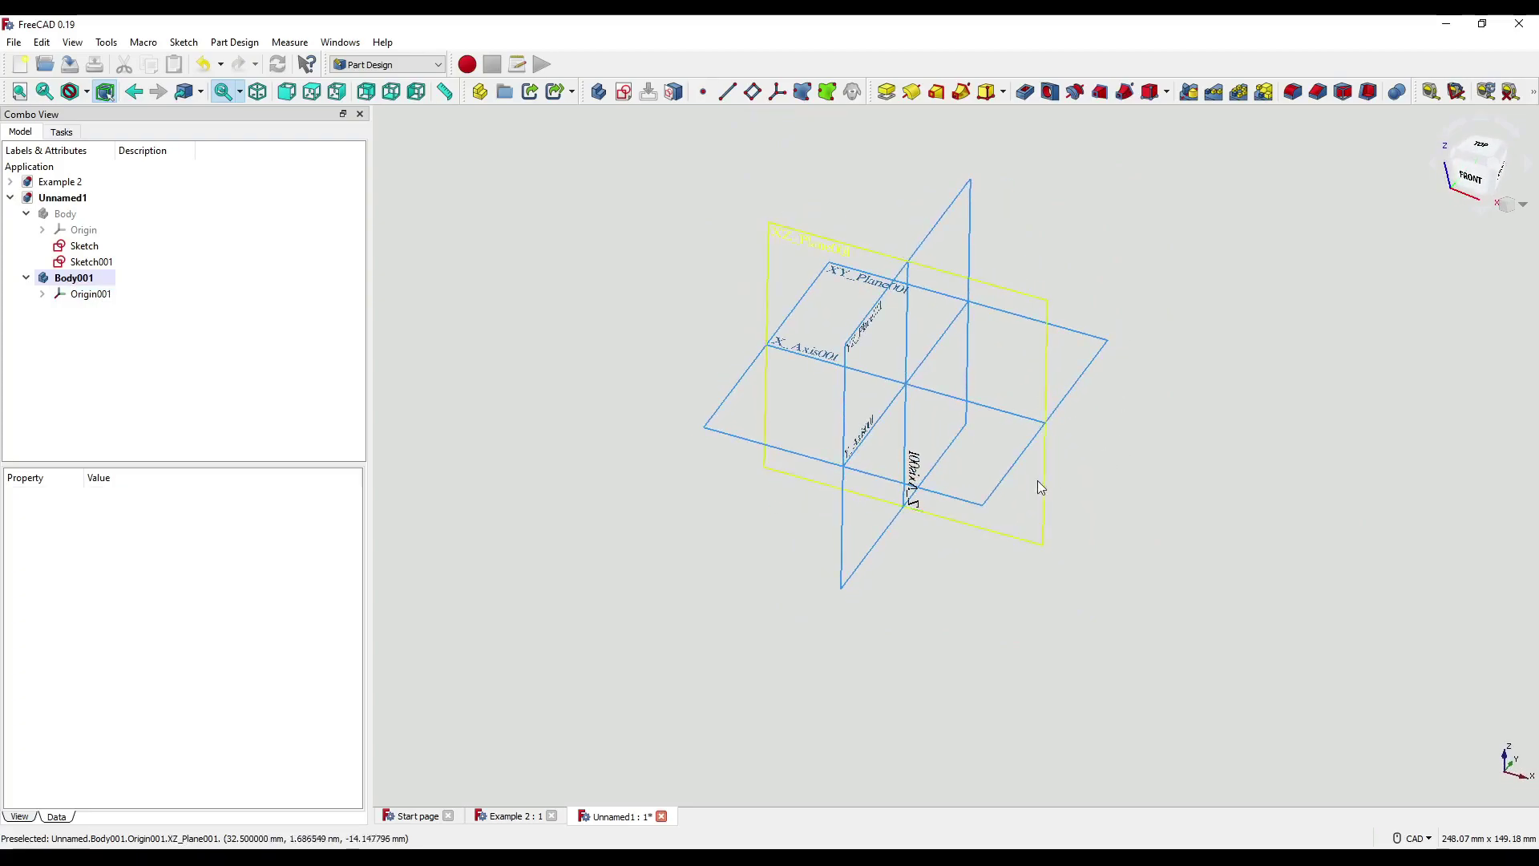
left_click(746, 440)
middle_click_drag(745, 440, 805, 209)
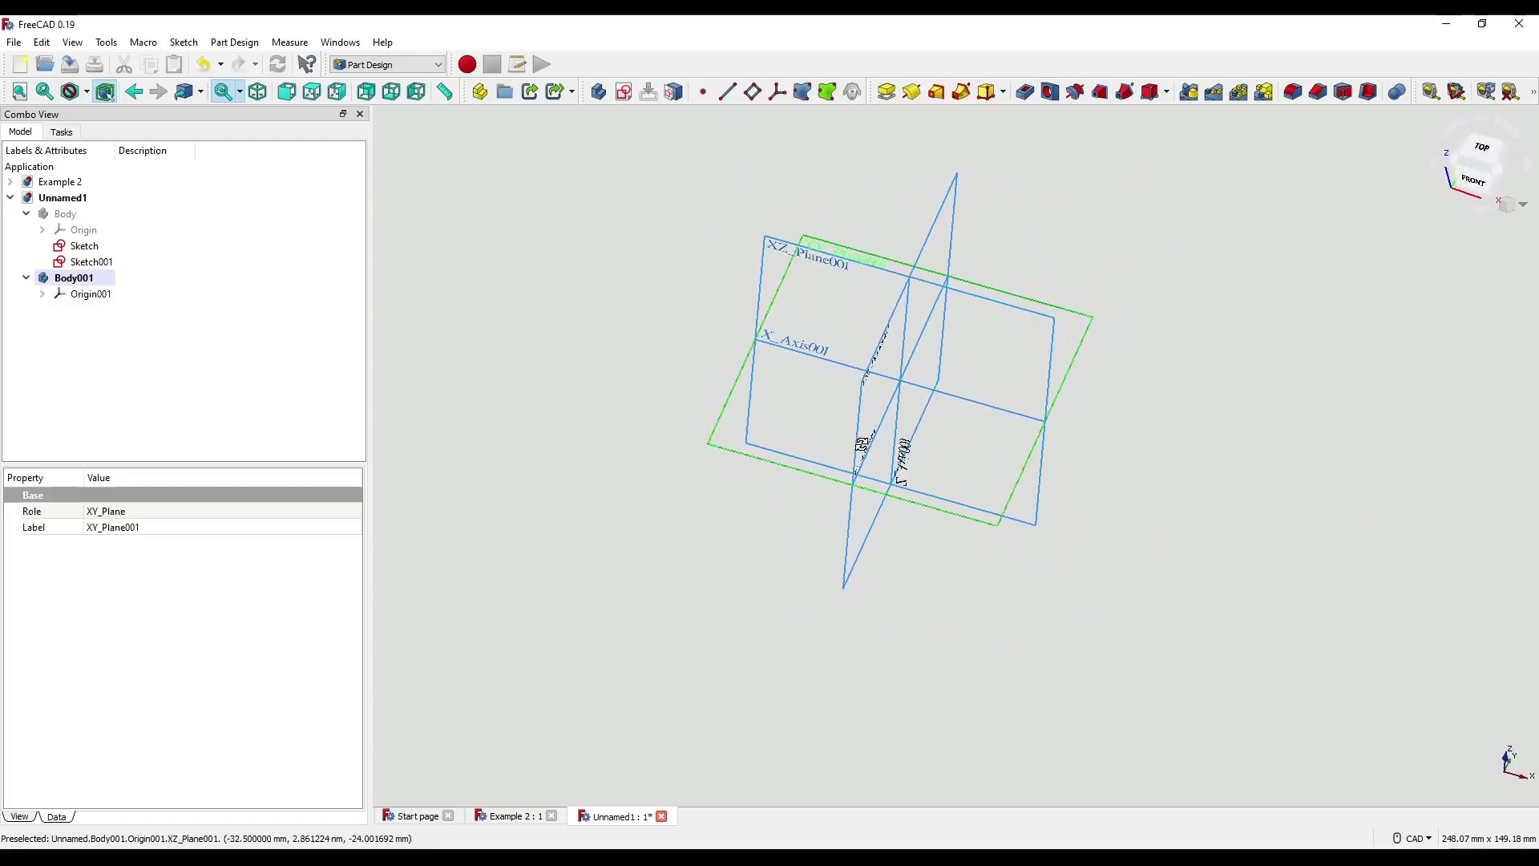
left_click(752, 91)
middle_click_drag(962, 385, 961, 310)
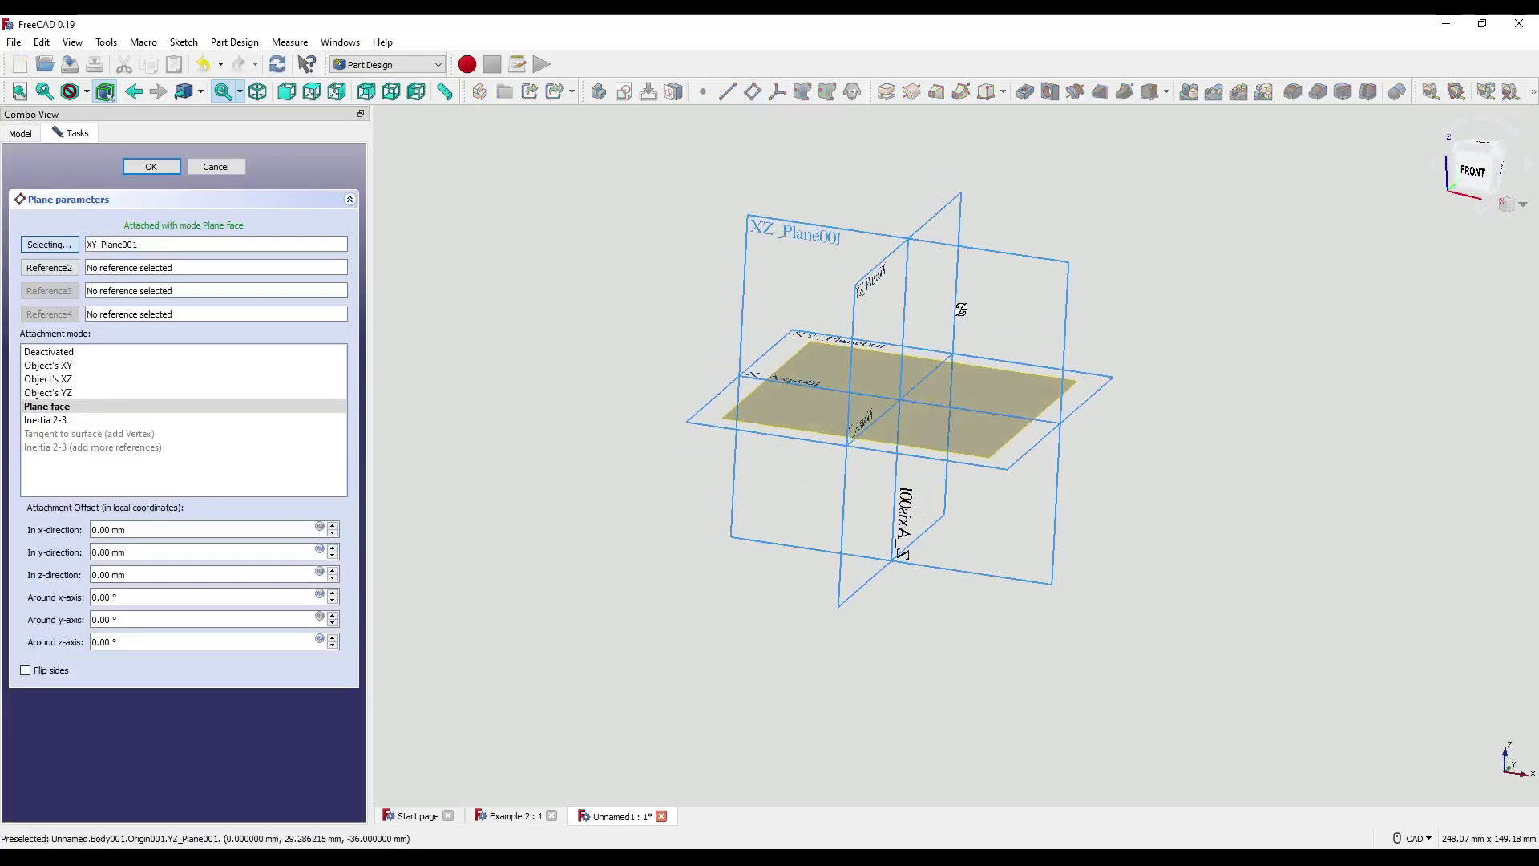
middle_click_drag(958, 380, 946, 425)
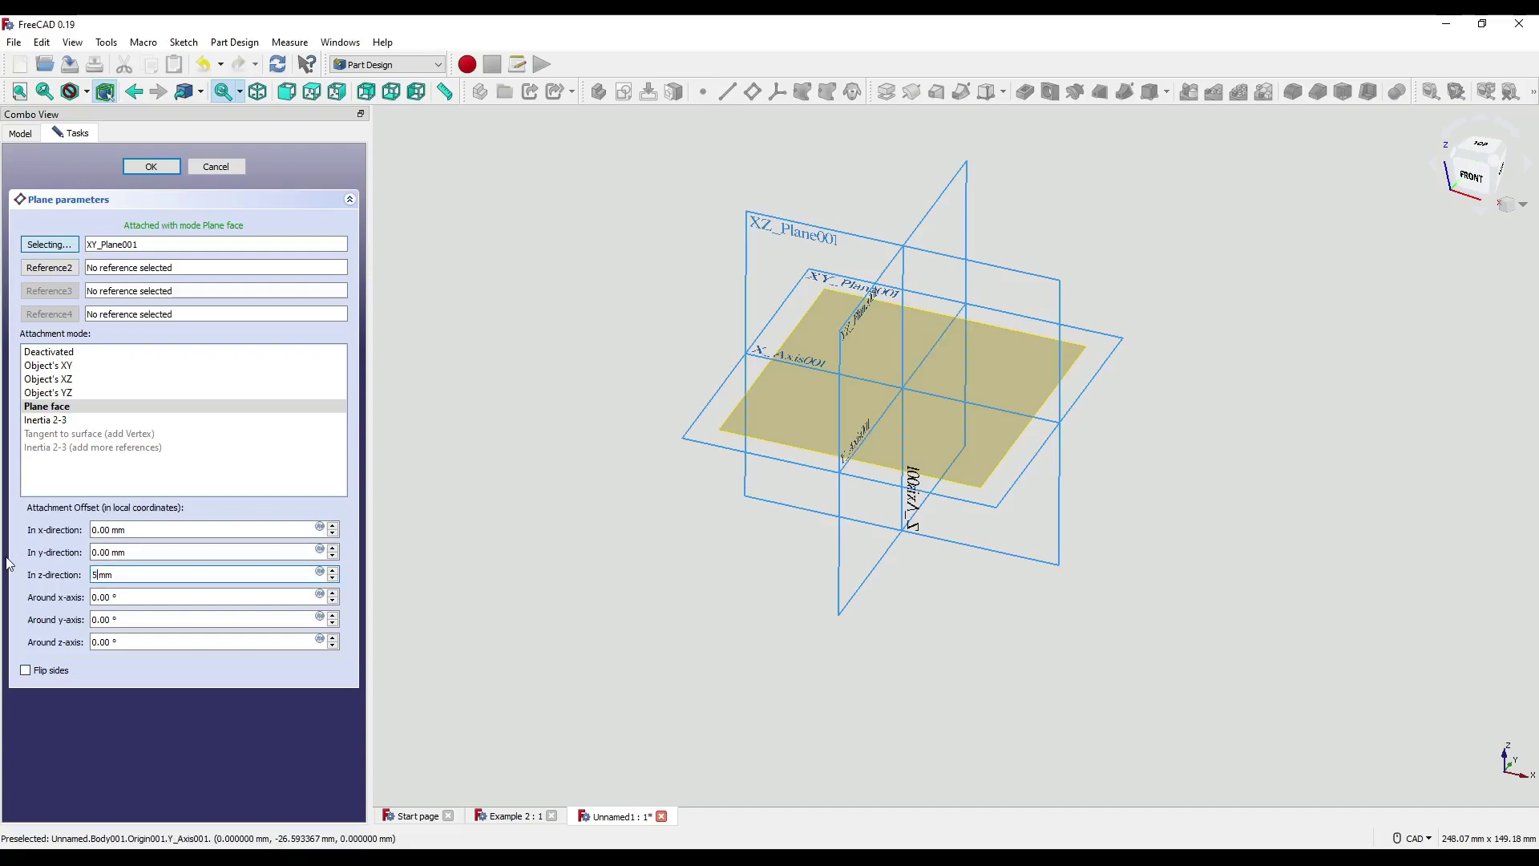
middle_click_drag(962, 577, 1054, 497)
left_click(151, 166)
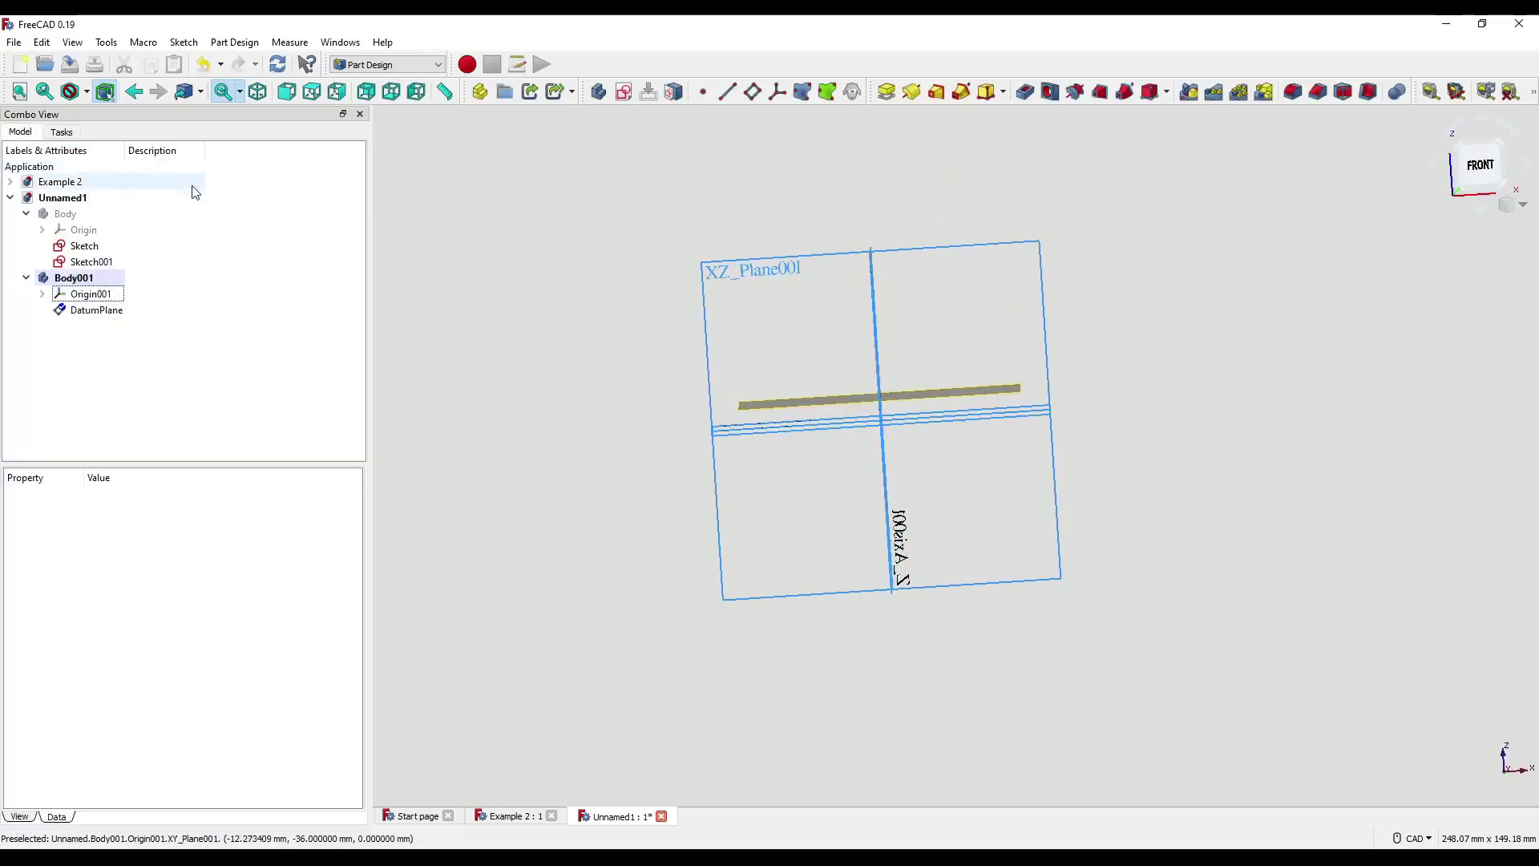
Step: Hide the new body's origin so that only the datum plane is displayed
middle_click_drag(1094, 395, 1017, 462)
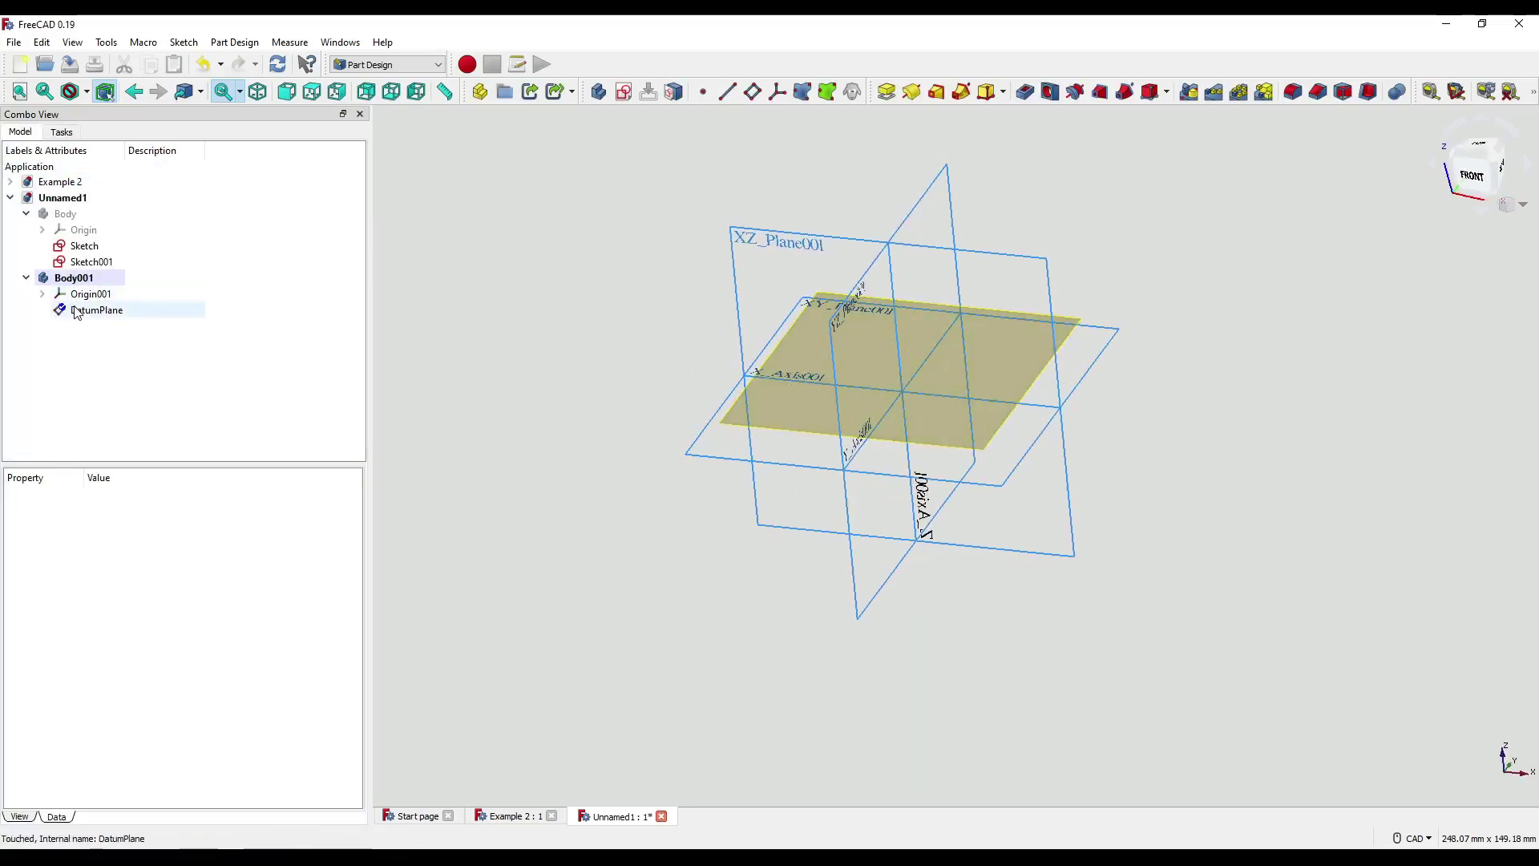
left_click(108, 295)
key("space")
middle_click_drag(1096, 413, 1096, 543)
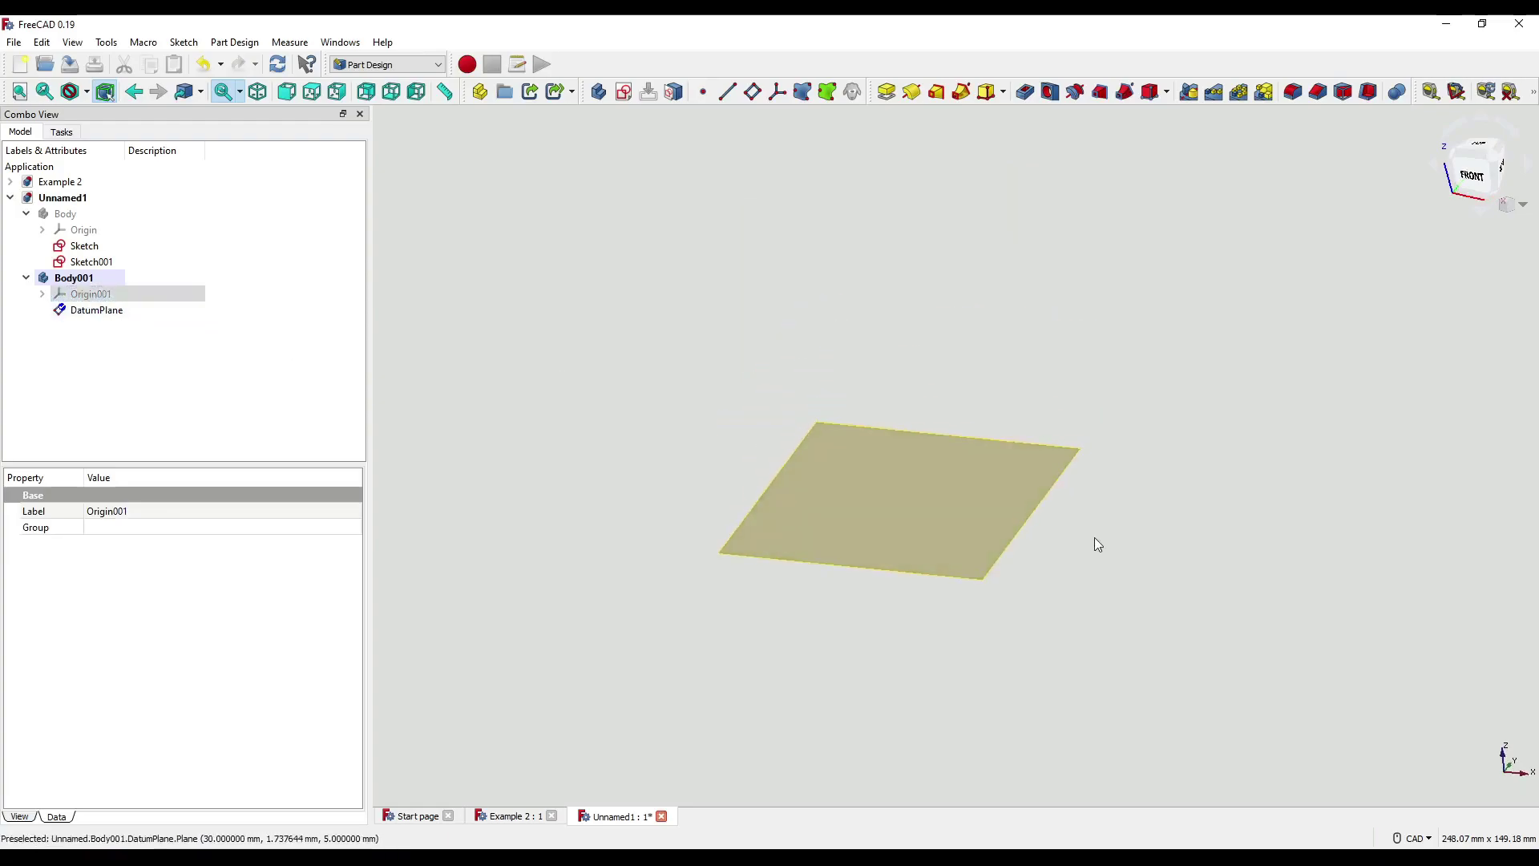
Step: Create a new sketch on the datum plane of the second body
left_click(1097, 545)
left_click(993, 535)
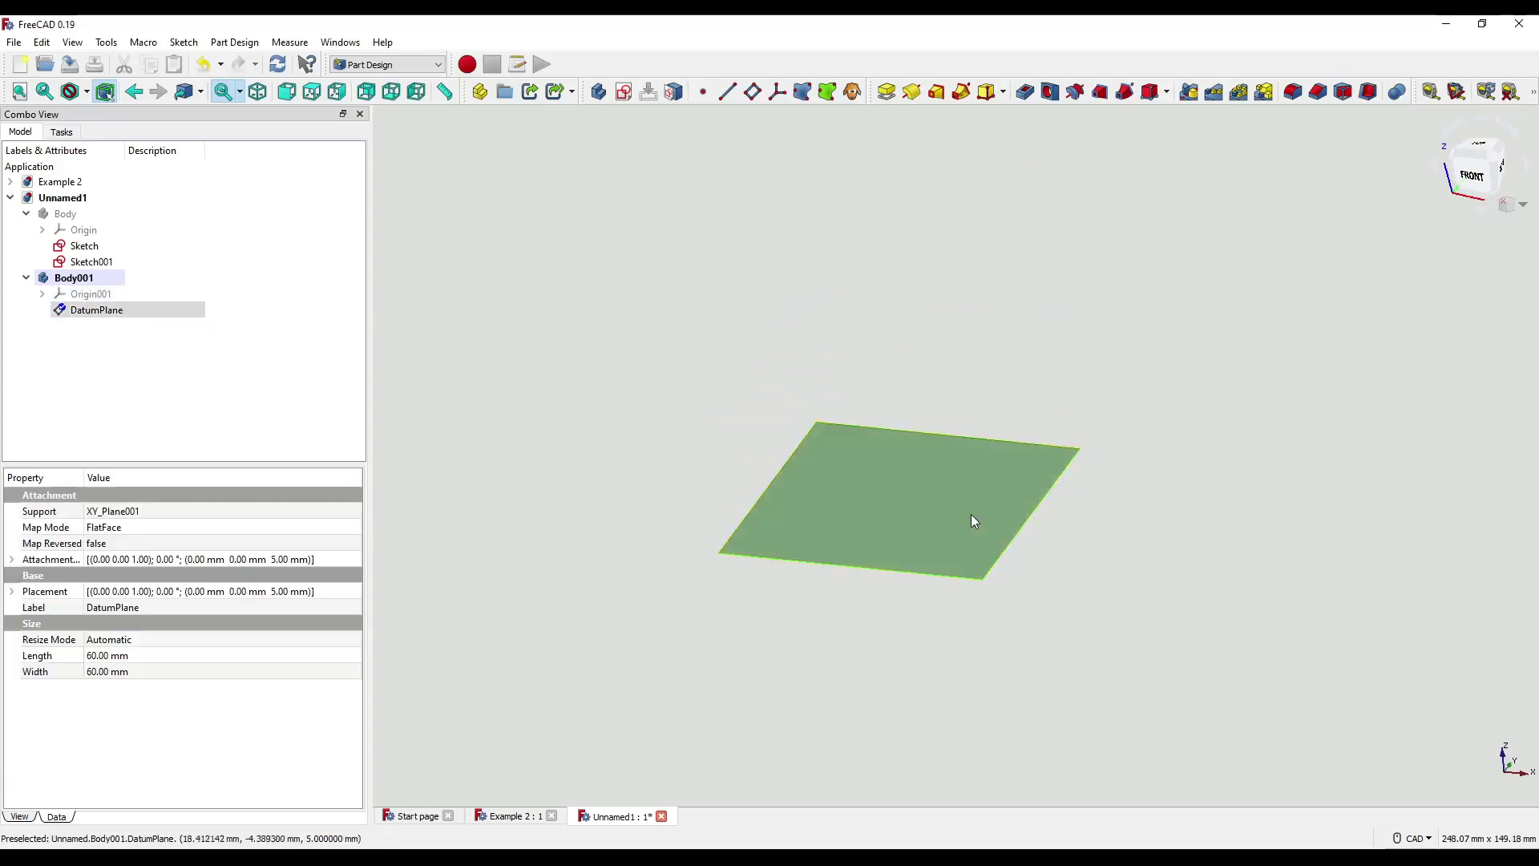
left_click(624, 91)
scroll(936, 465, "up", 4)
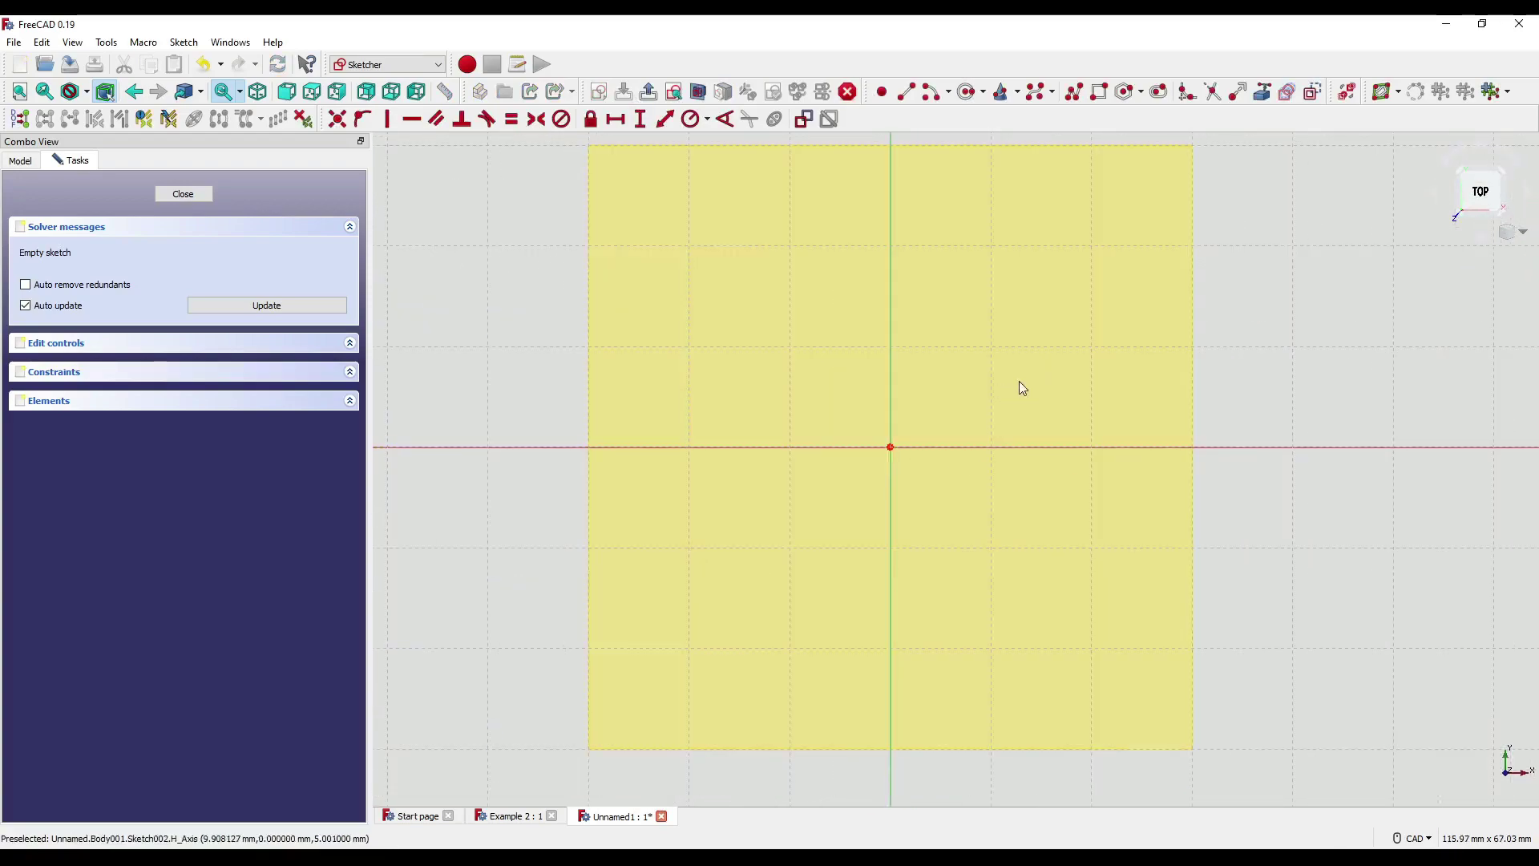
Step: Draw an open three-segment polyline beside the vertical axis: a vertical line about 12 mm long with short horizontal lines at both ends
left_click(1073, 91)
left_click(966, 381)
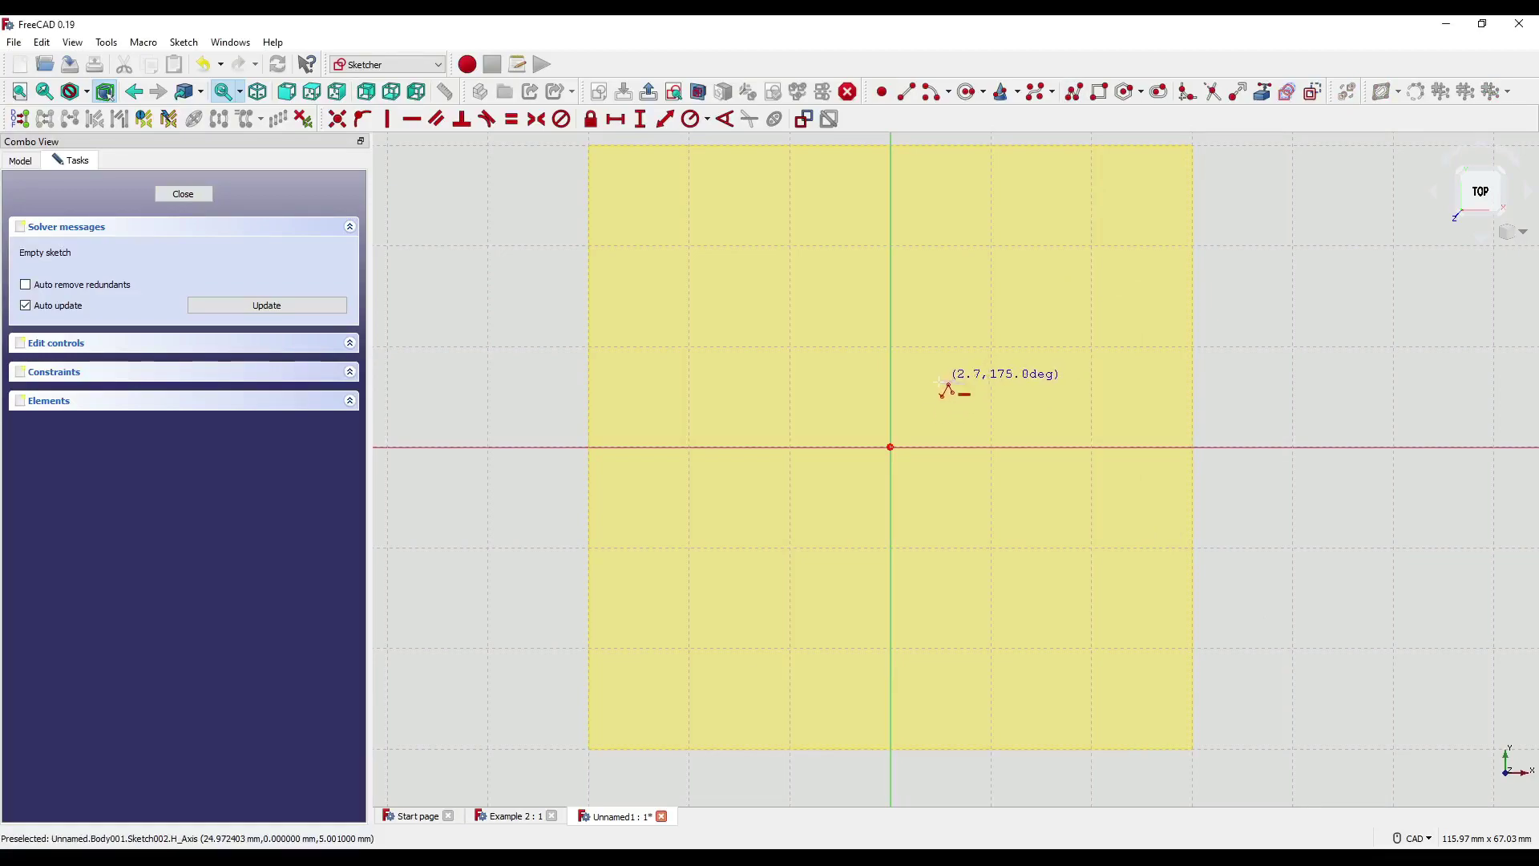
left_click(932, 383)
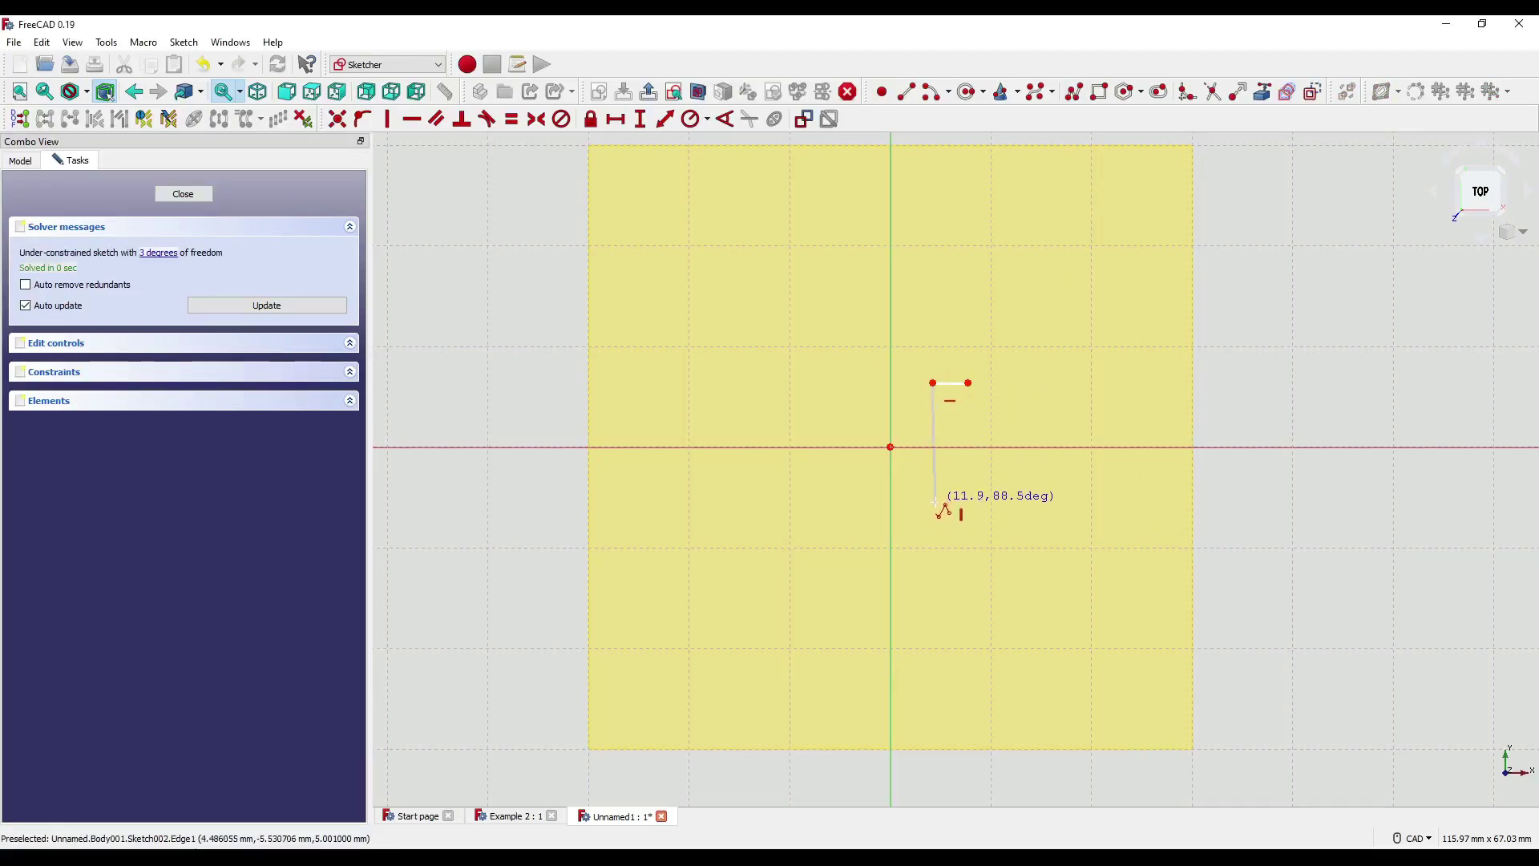
left_click(932, 502)
left_click(974, 502)
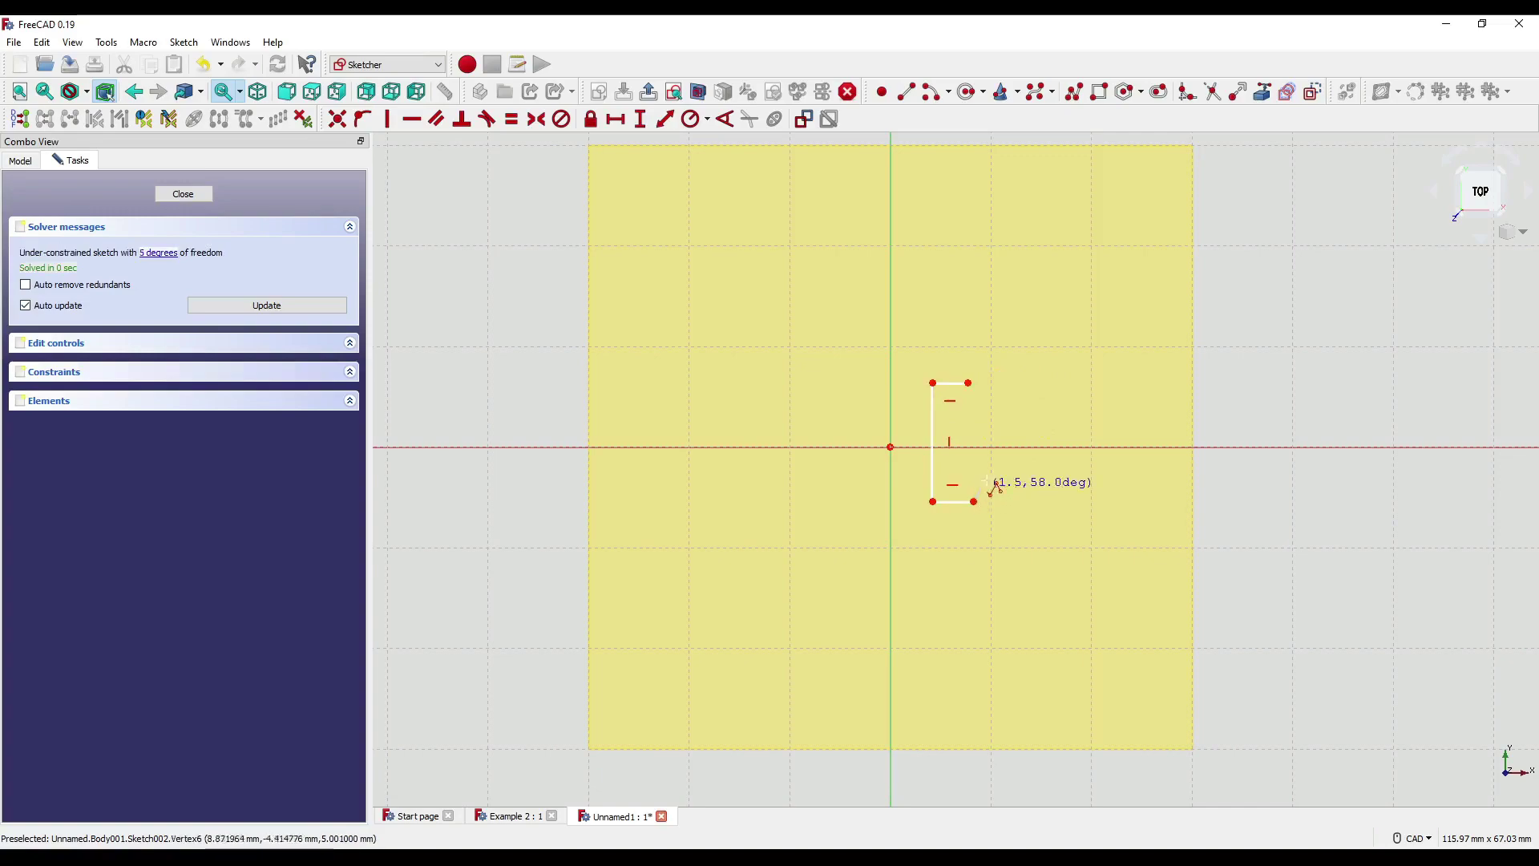
key("Escape")
Step: Constrain the vertical line's length to 4 mm and shorten the two horizontal lines
left_click(933, 443)
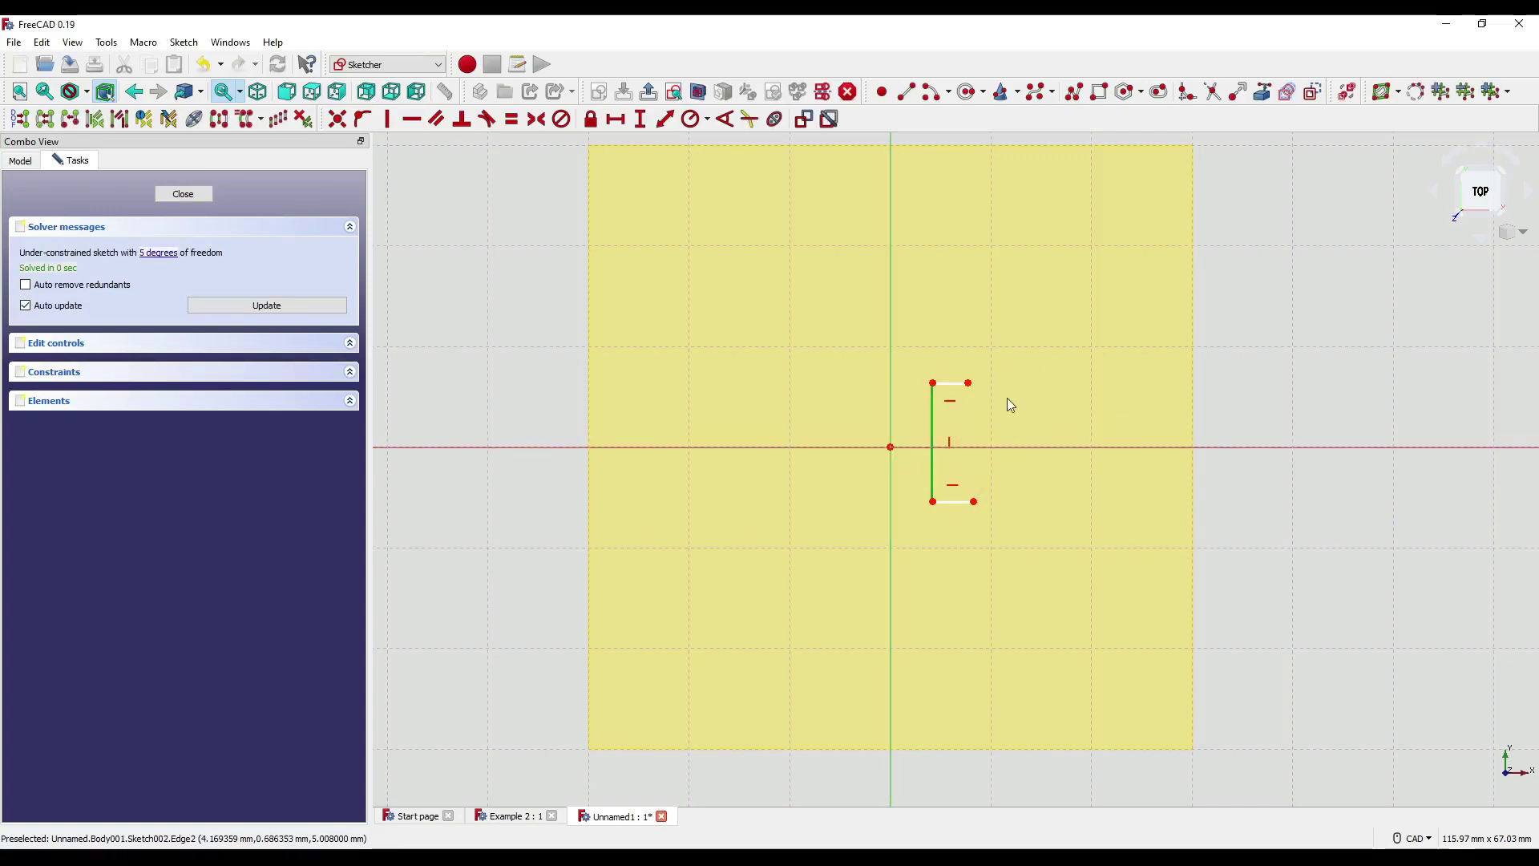
key("i")
type("4")
key("Return")
scroll(905, 402, "up", 5)
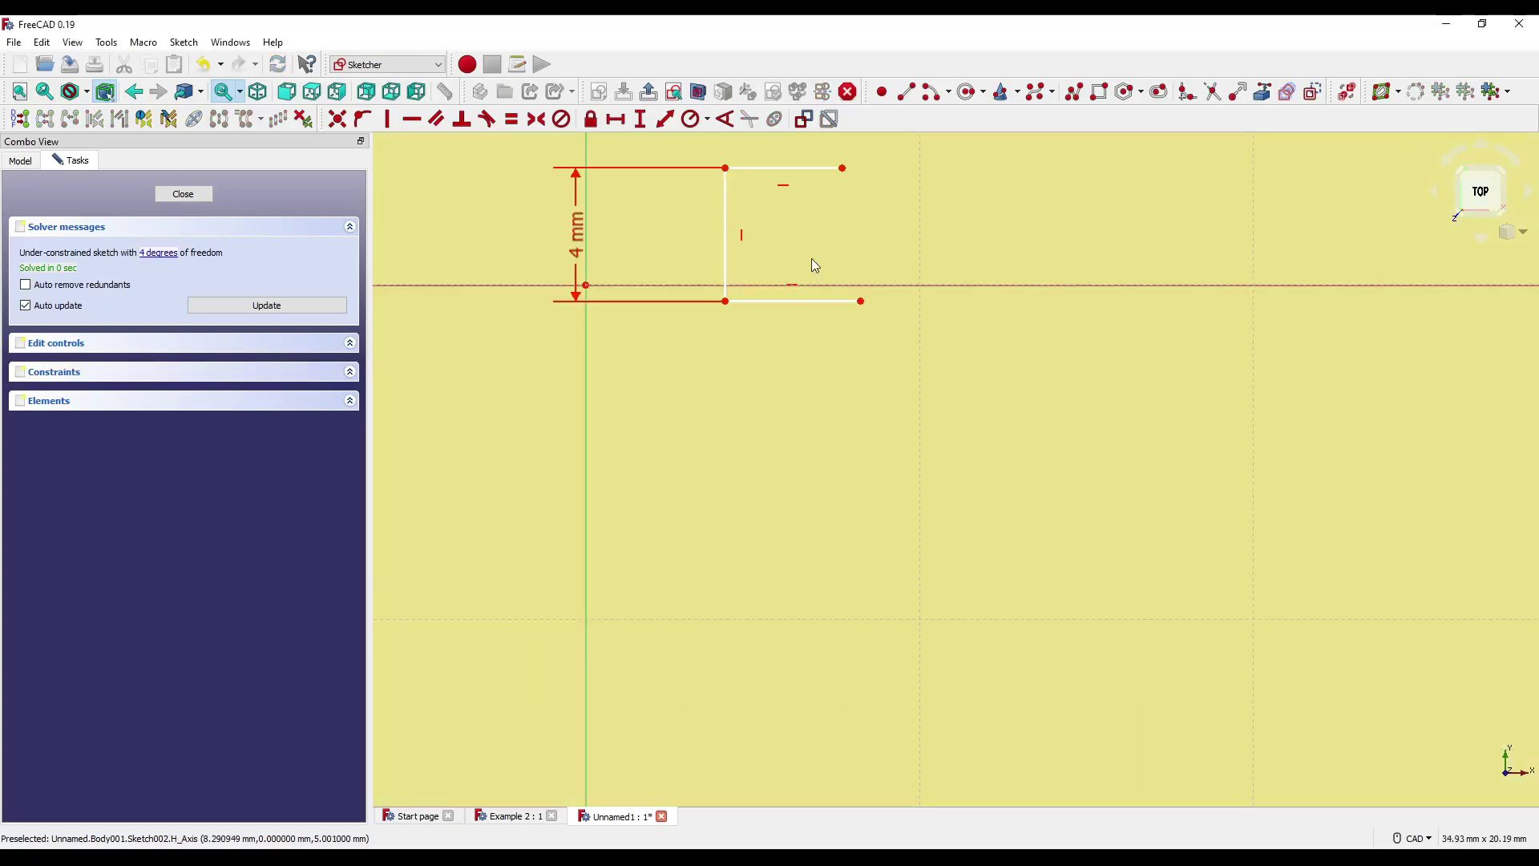
middle_click_drag(815, 266, 941, 373)
mouse_move(986, 410)
left_mouse_down()
mouse_move(906, 463)
mouse_move(923, 471)
left_mouse_up()
left_click_drag(968, 343, 928, 323)
Step: Make the vertical line's endpoints symmetric about the horizontal axis and delete the redundant constraint
left_click(851, 454)
left_click(853, 321)
left_click(817, 391)
left_click(537, 119)
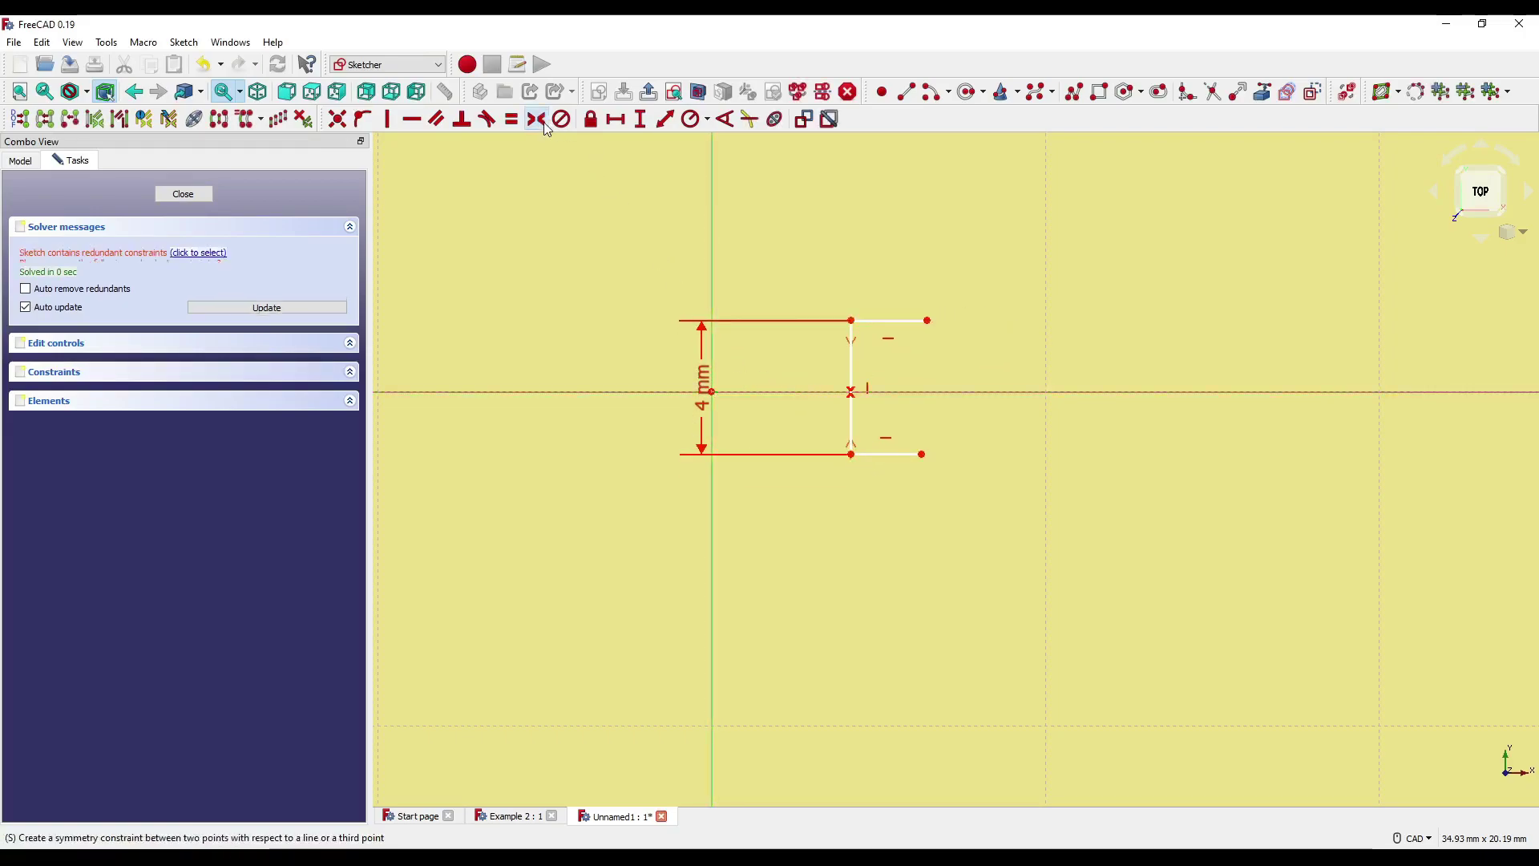
left_click(192, 254)
key("Delete")
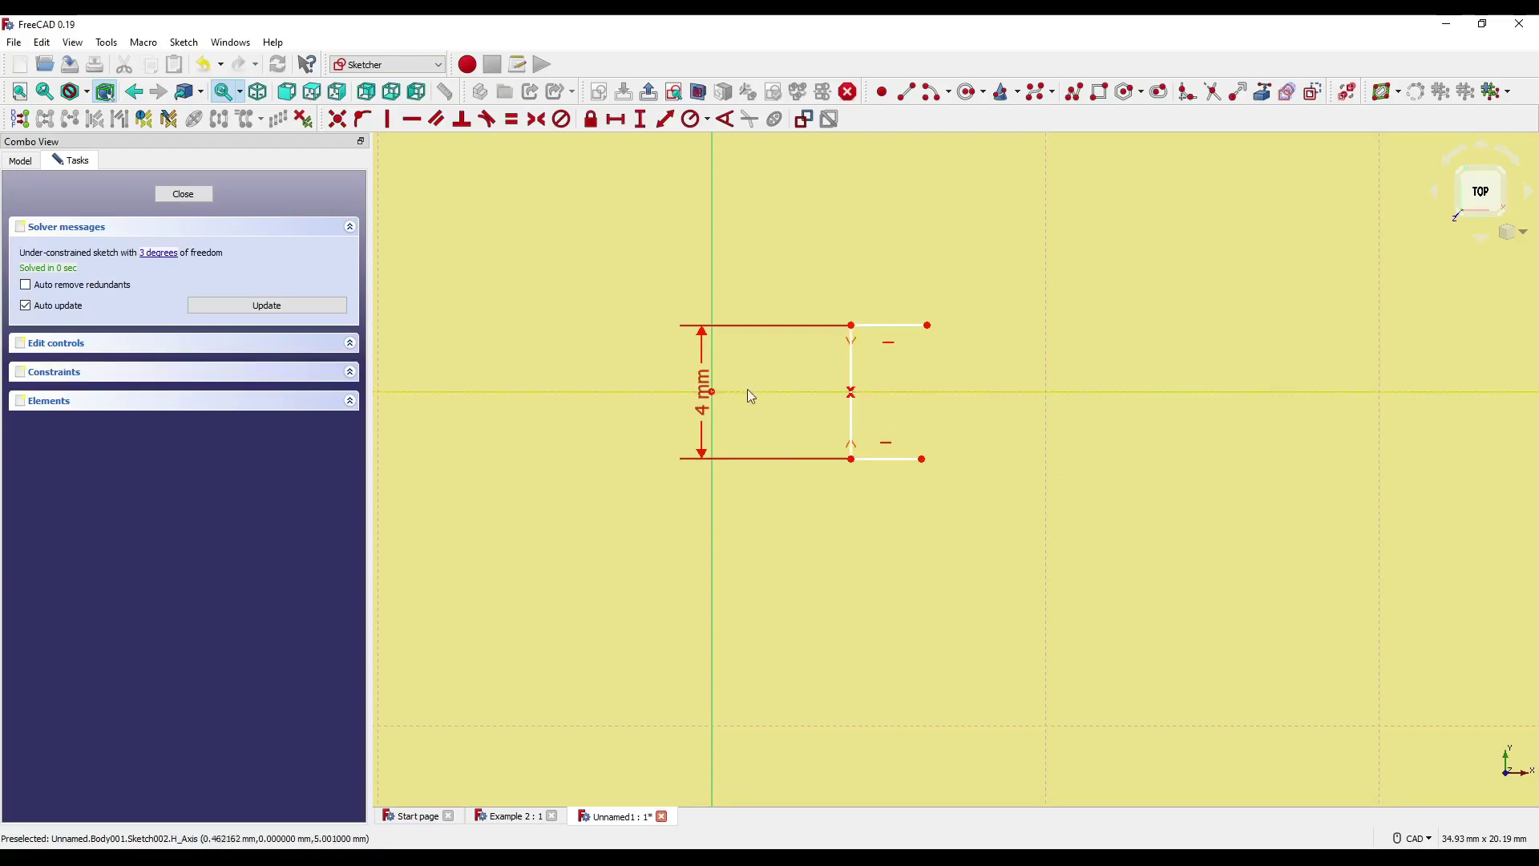
Step: Constrain the horizontal distance from the origin to the vertical line's upper endpoint to 1 mm
left_click(853, 322)
type("l")
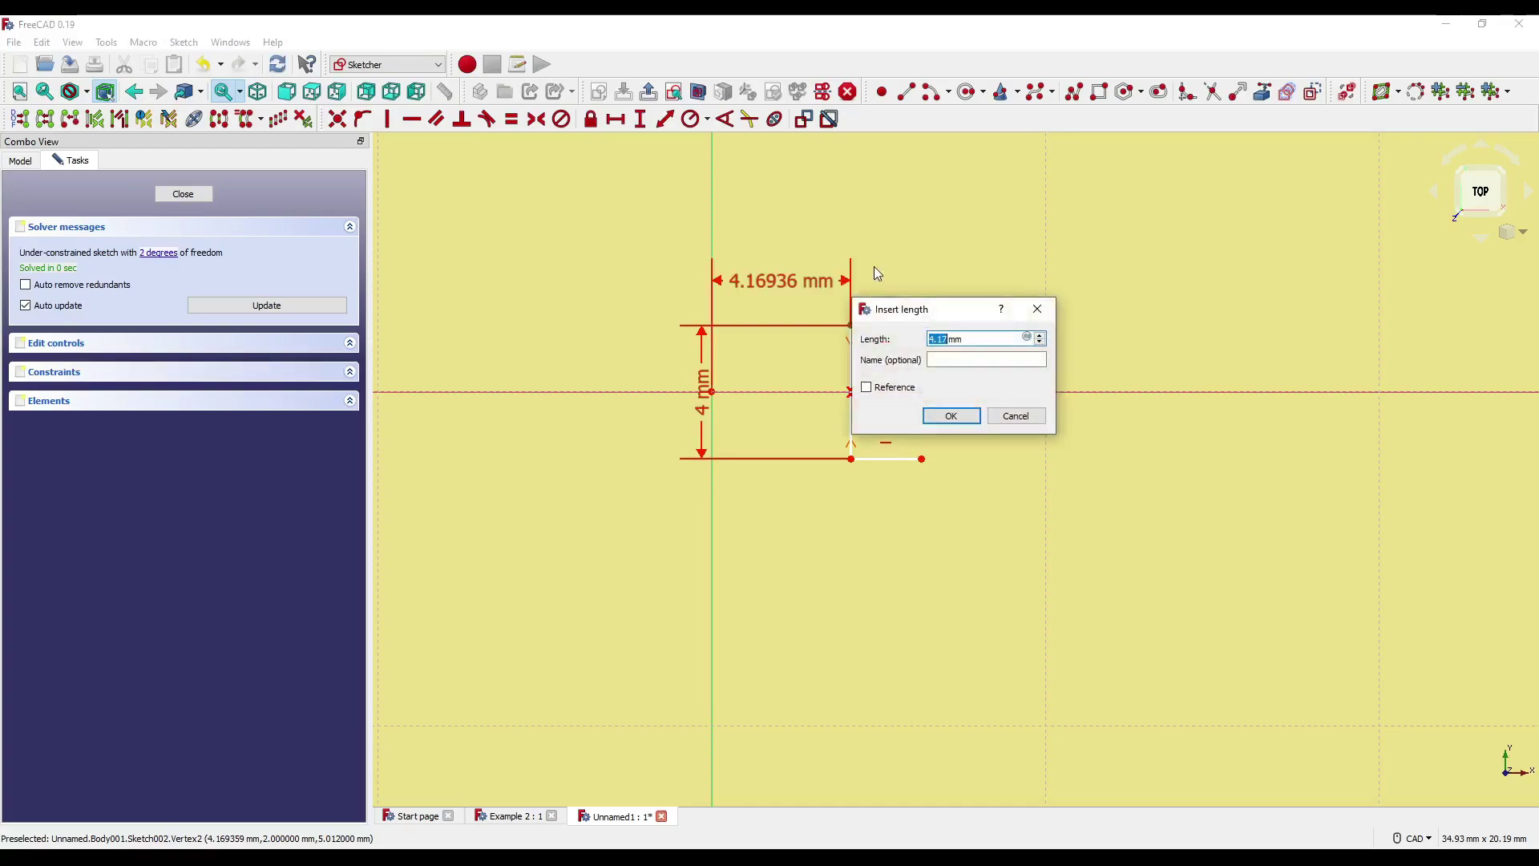
type("1")
key("Return")
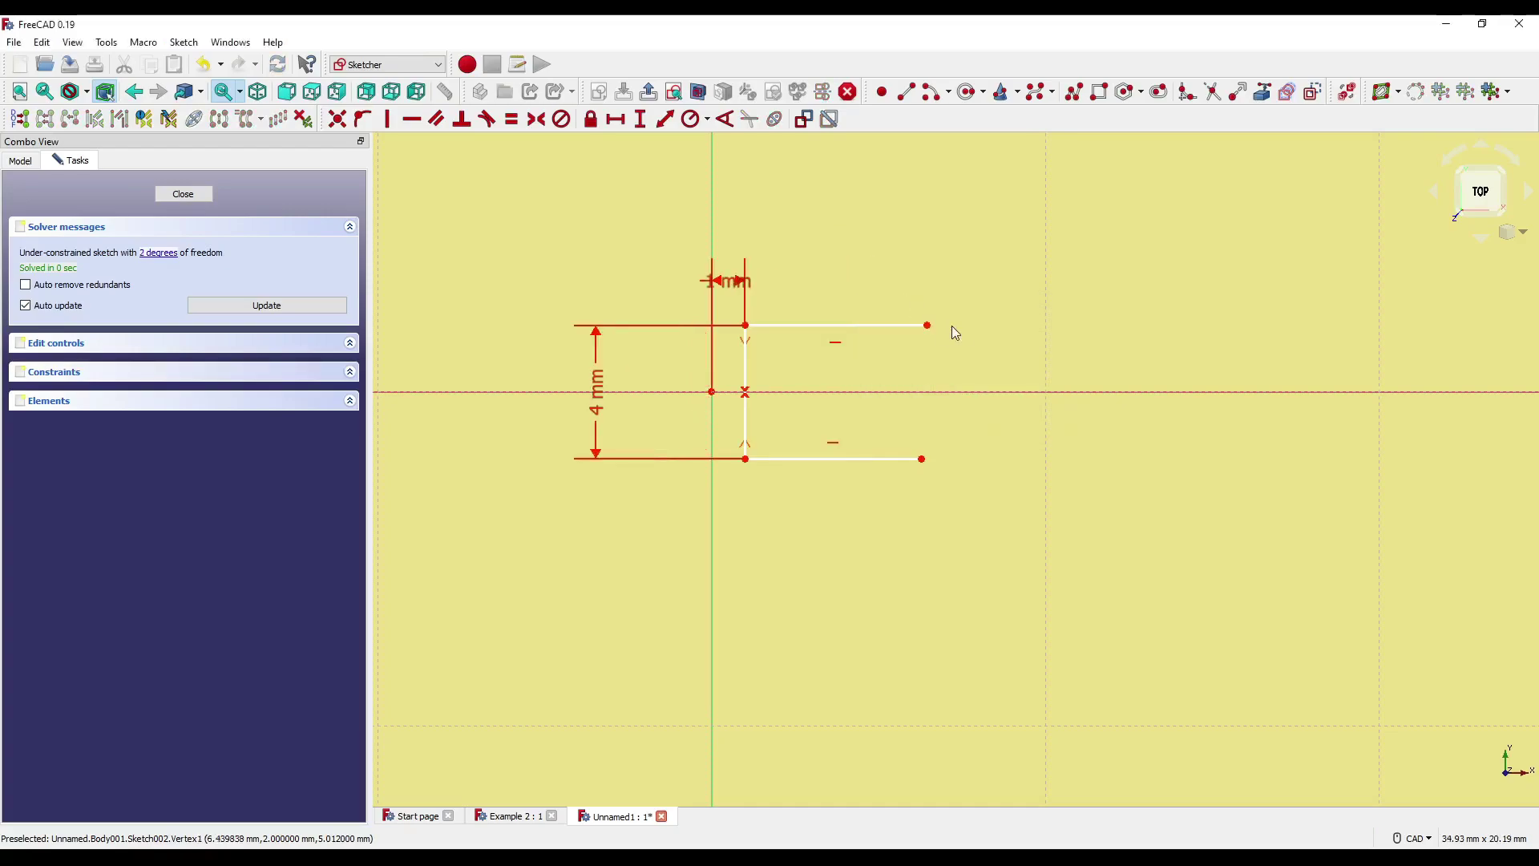
middle_click_drag(945, 327, 1054, 408)
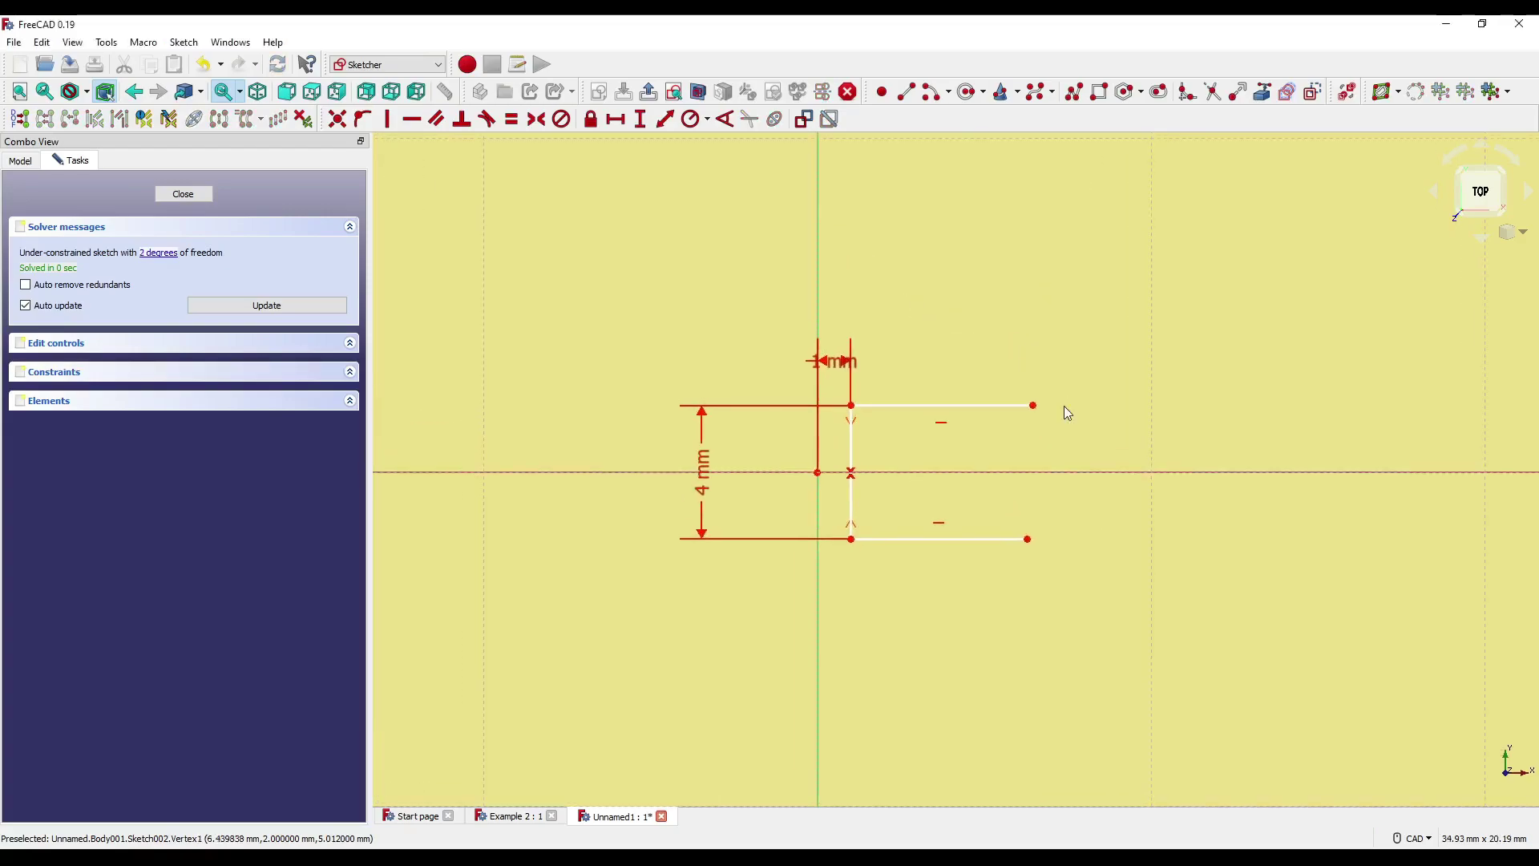
Step: Set the upper horizontal line's length to 0.5 mm and shorten the lower horizontal line to about the same length
left_click(960, 406)
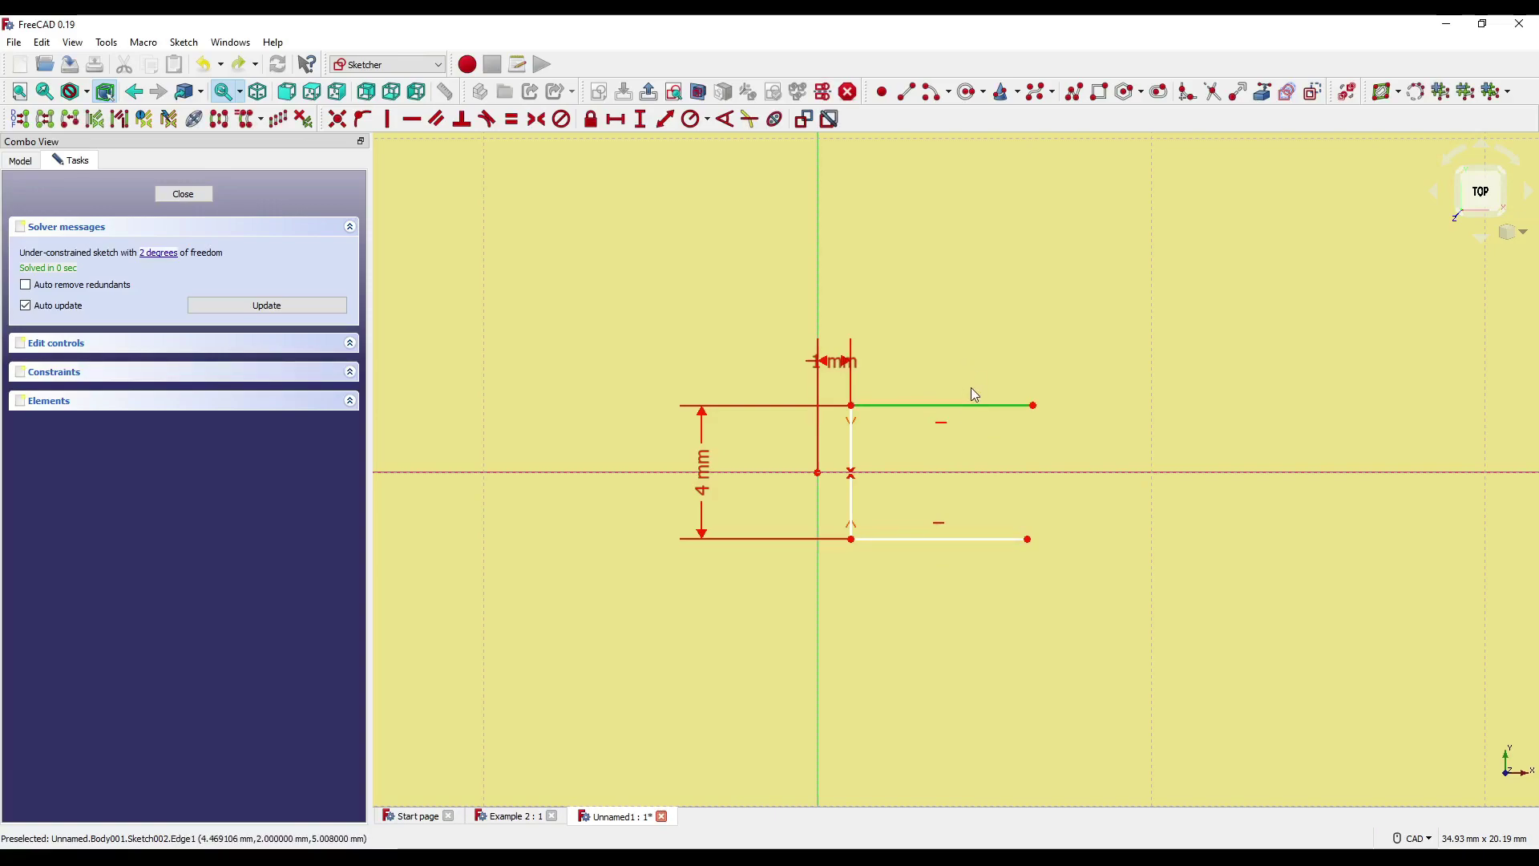
type("l0.5")
key("Return")
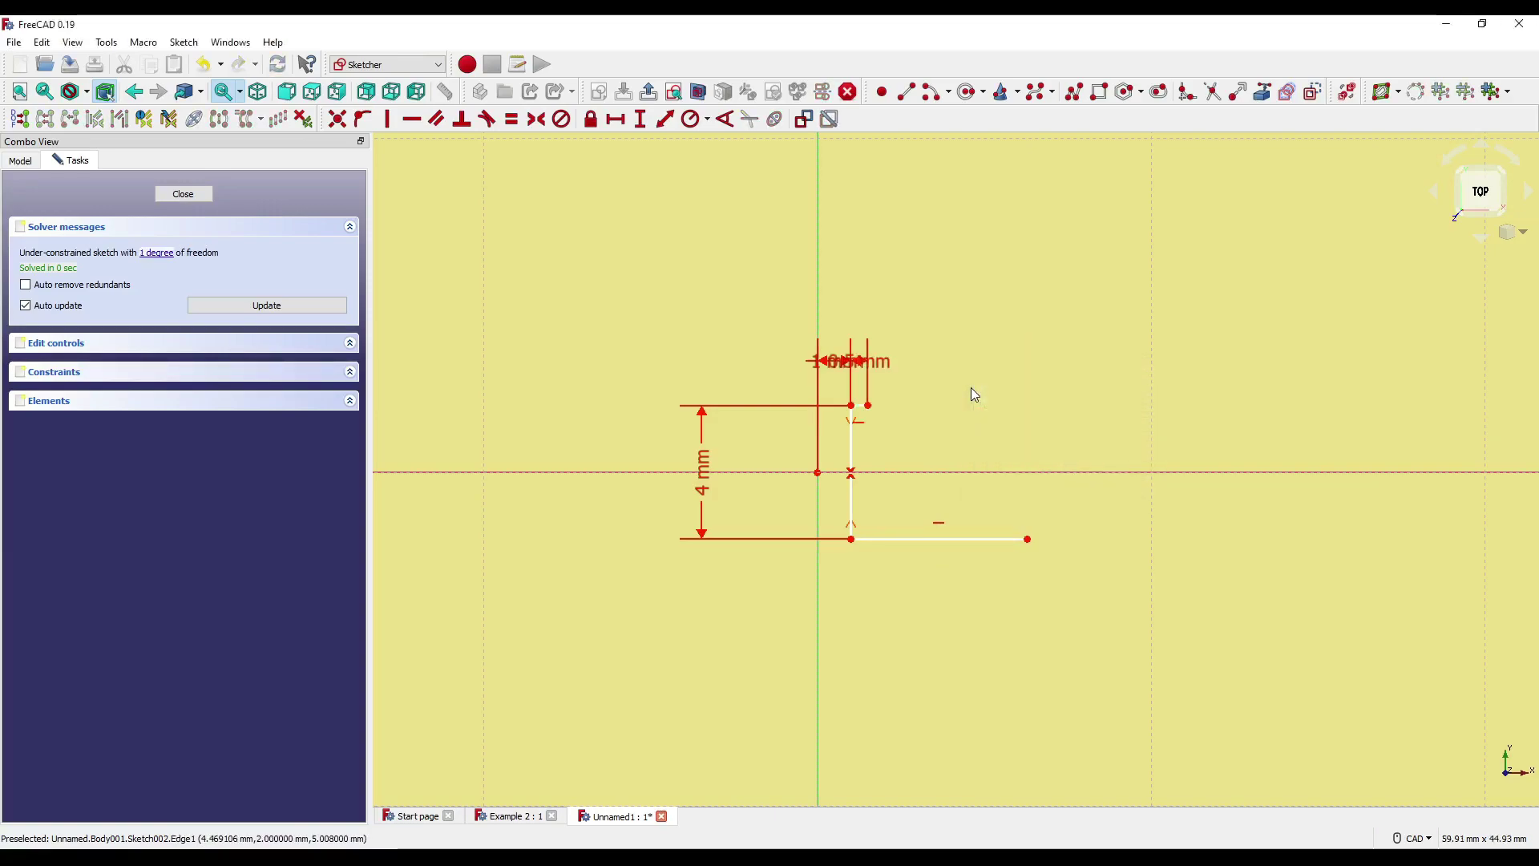
left_click_drag(1006, 550, 873, 549)
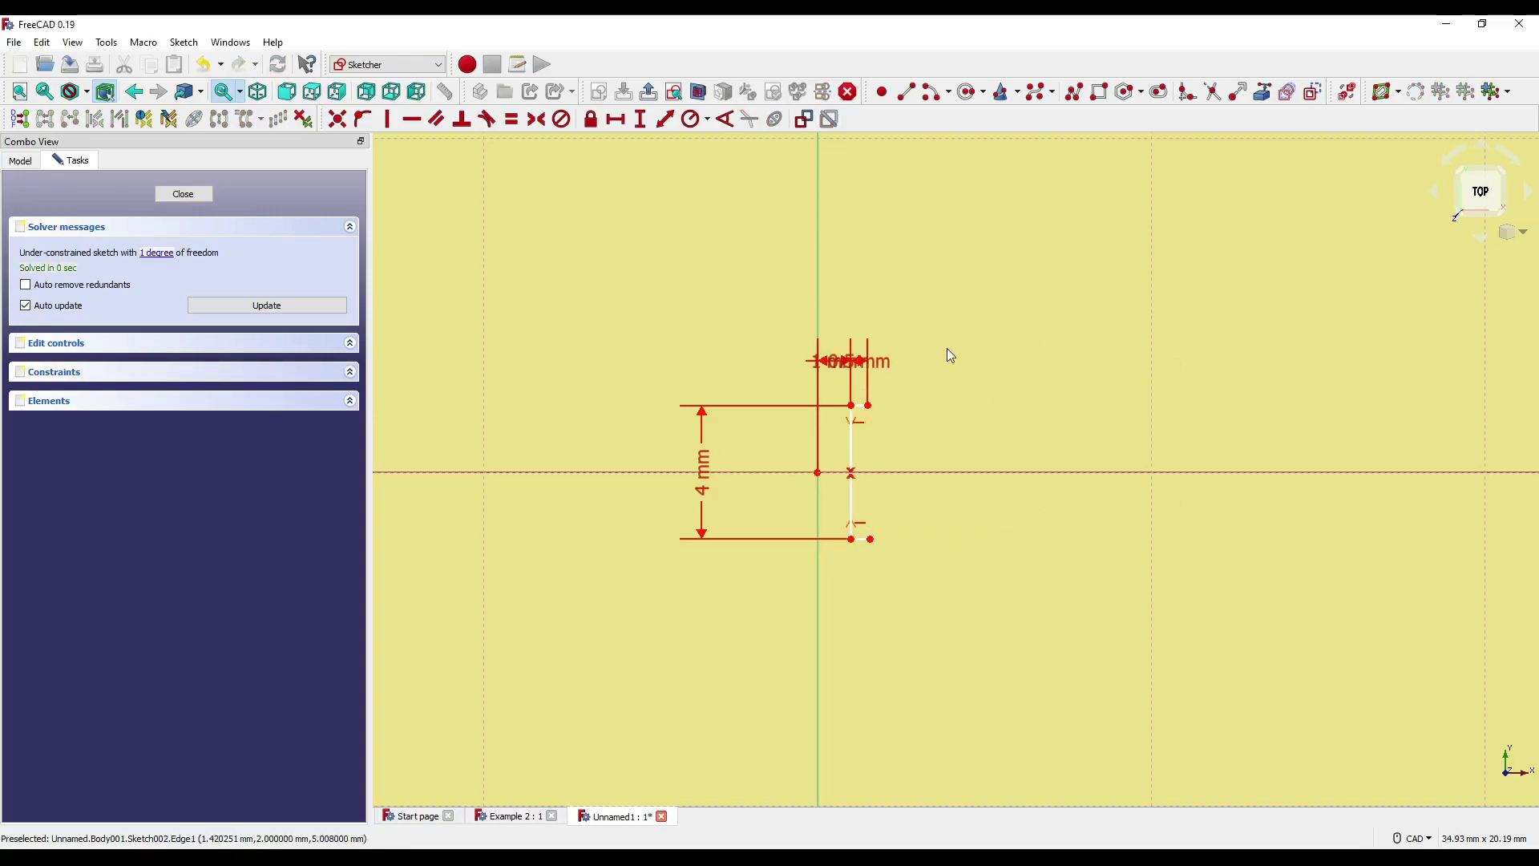
Step: Close the profile with an arc centred on the origin joining the free ends of the horizontal lines, and finish the sketch
left_click(934, 93)
left_click(818, 473)
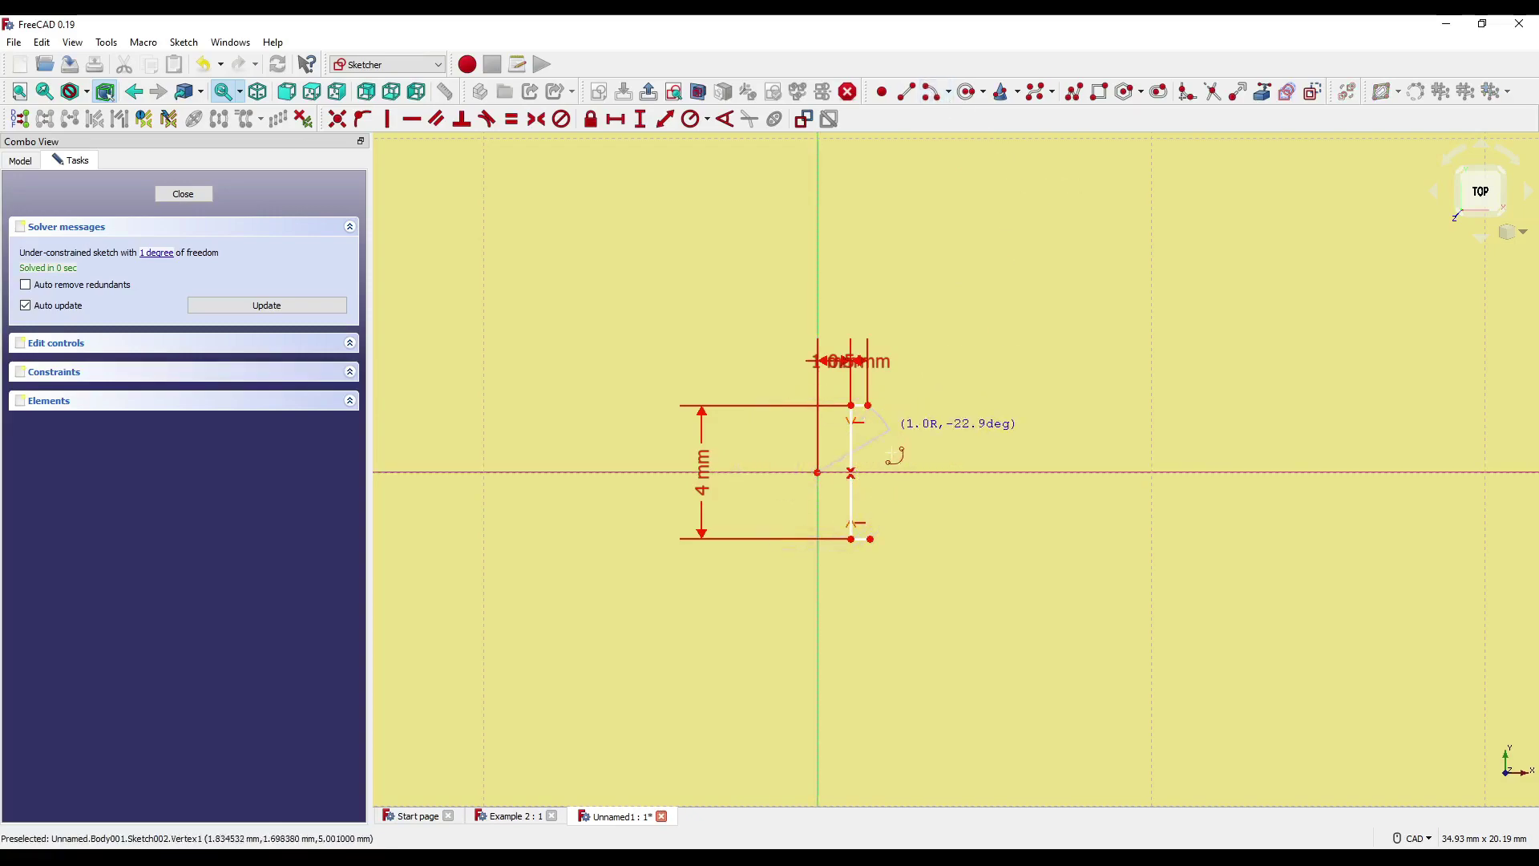
left_click(869, 539)
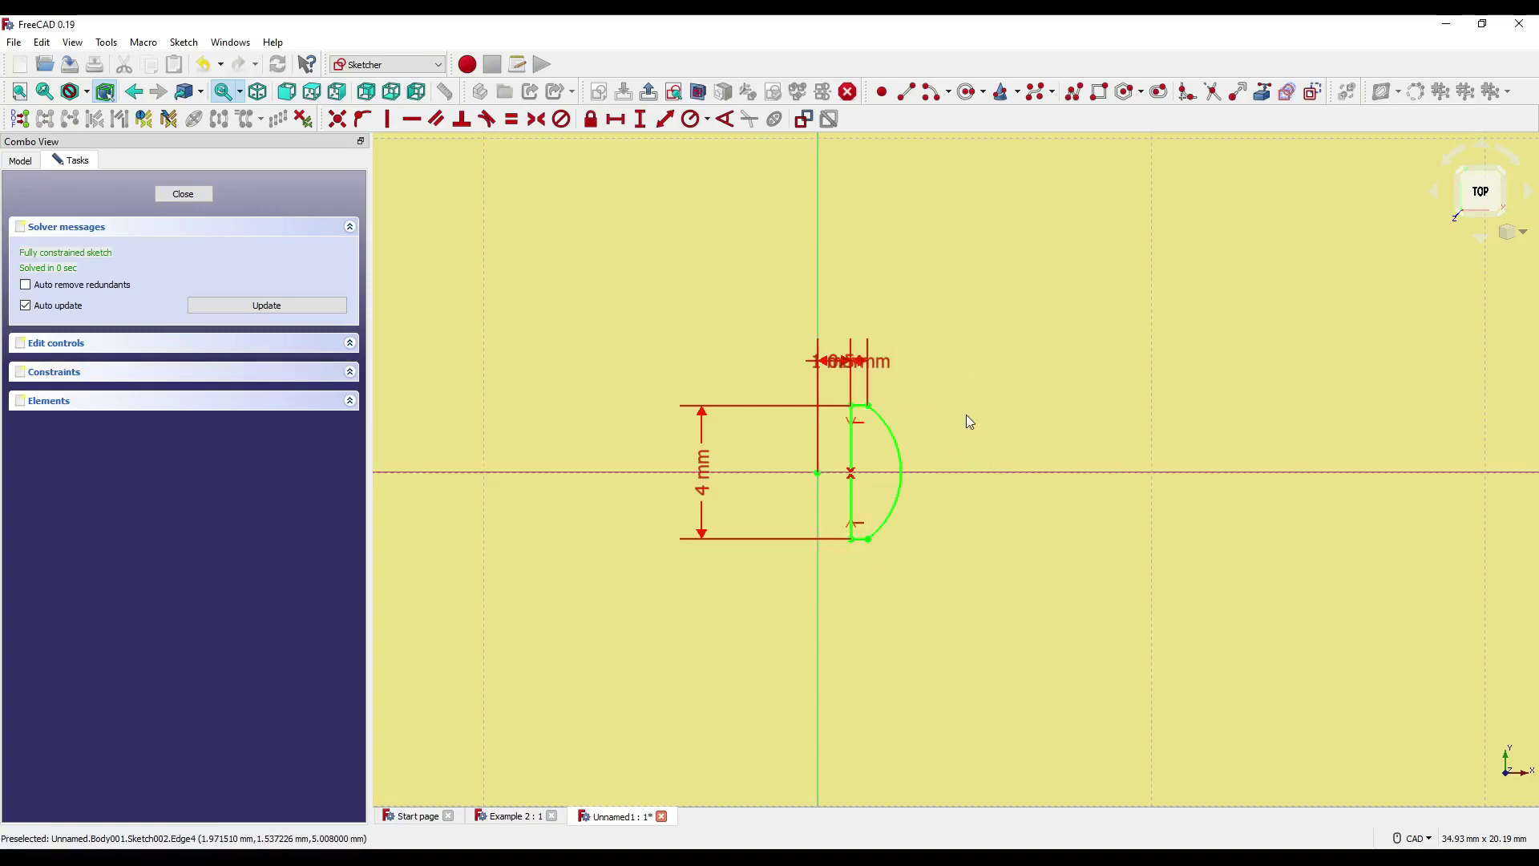
left_click(201, 201)
Step: Hide the datum plane so that only the profile sketch is displayed
scroll(831, 372, "down", 2)
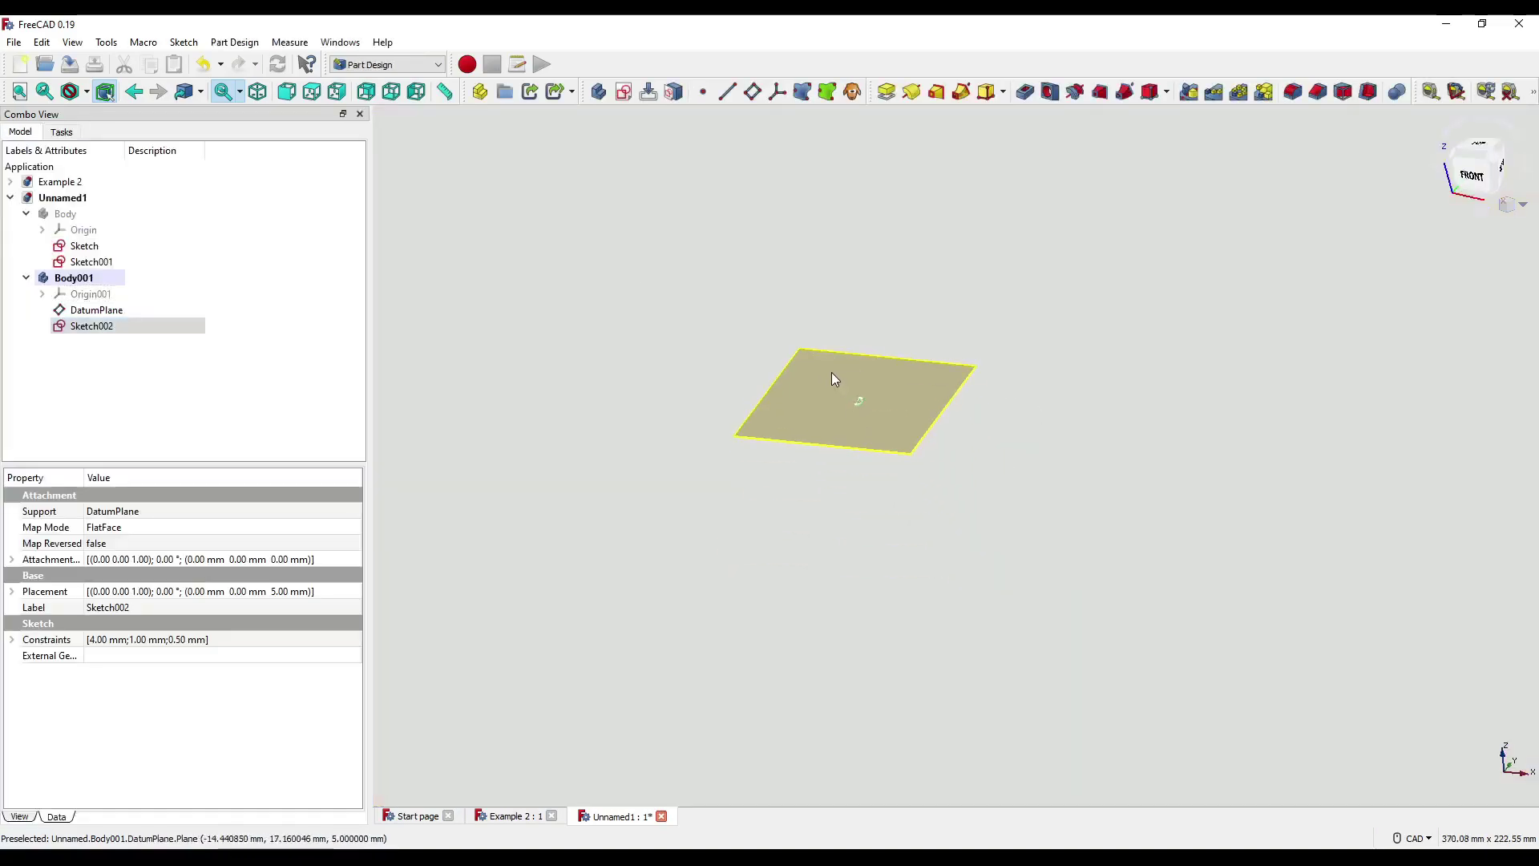
scroll(944, 392, "up", 4)
key("space")
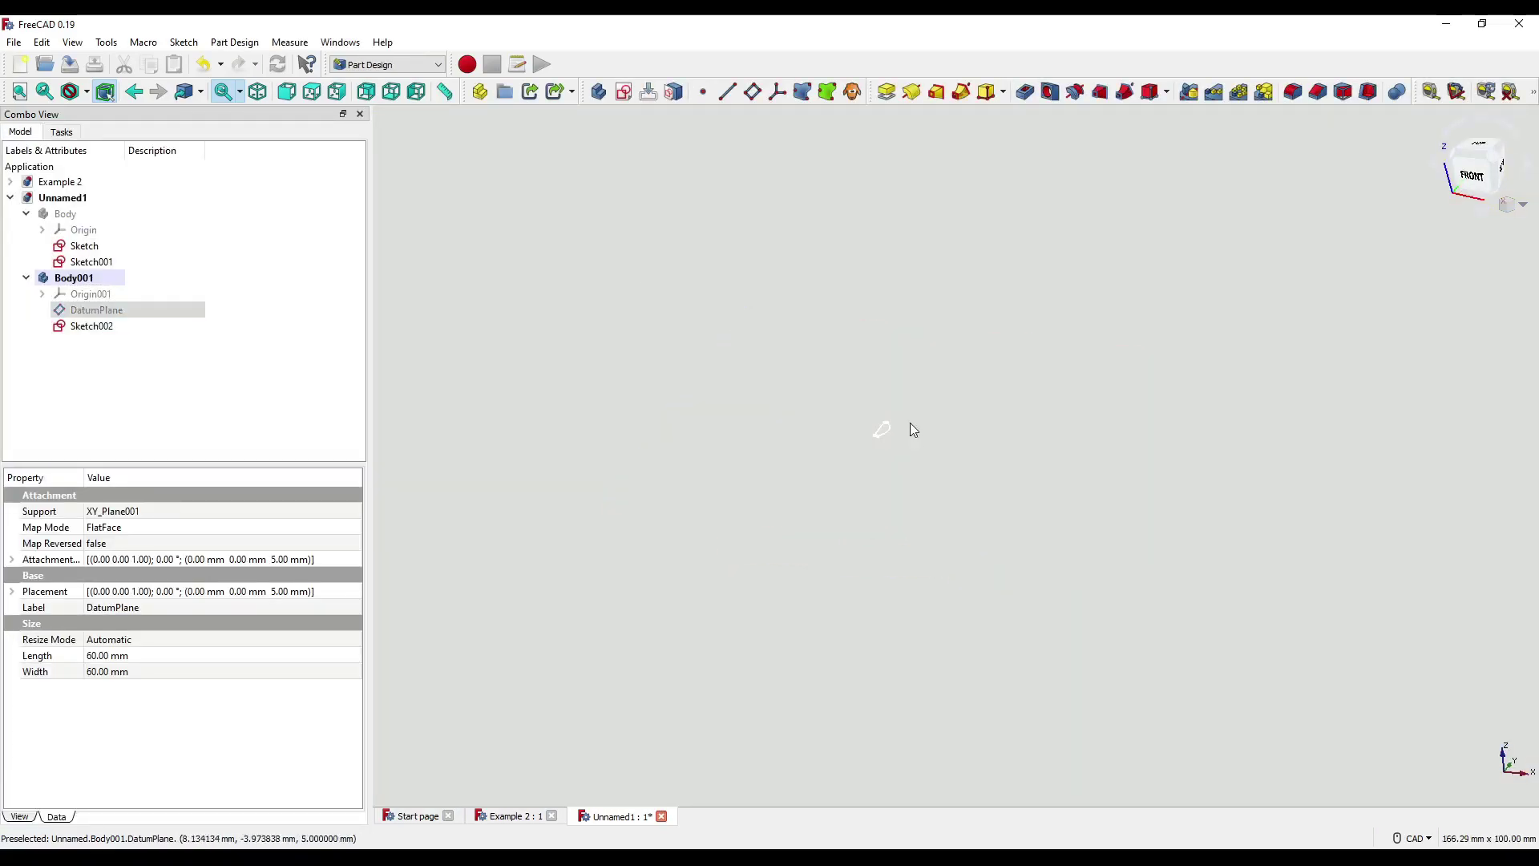
Step: Revolve the profile sketch 360° about the vertical sketch axis
scroll(871, 436, "up", 4)
left_click(88, 326)
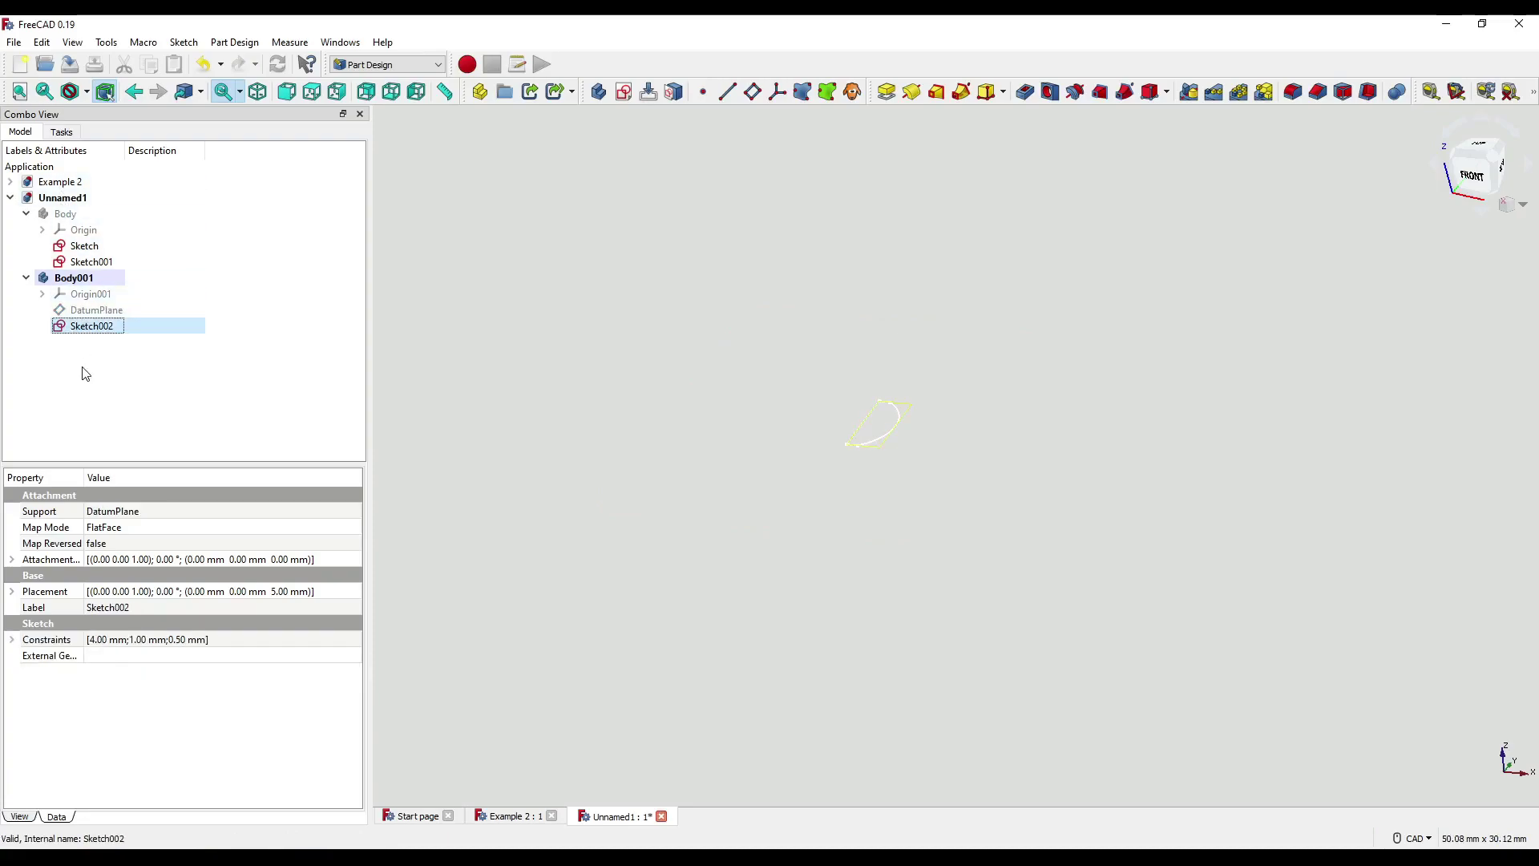
left_click(911, 95)
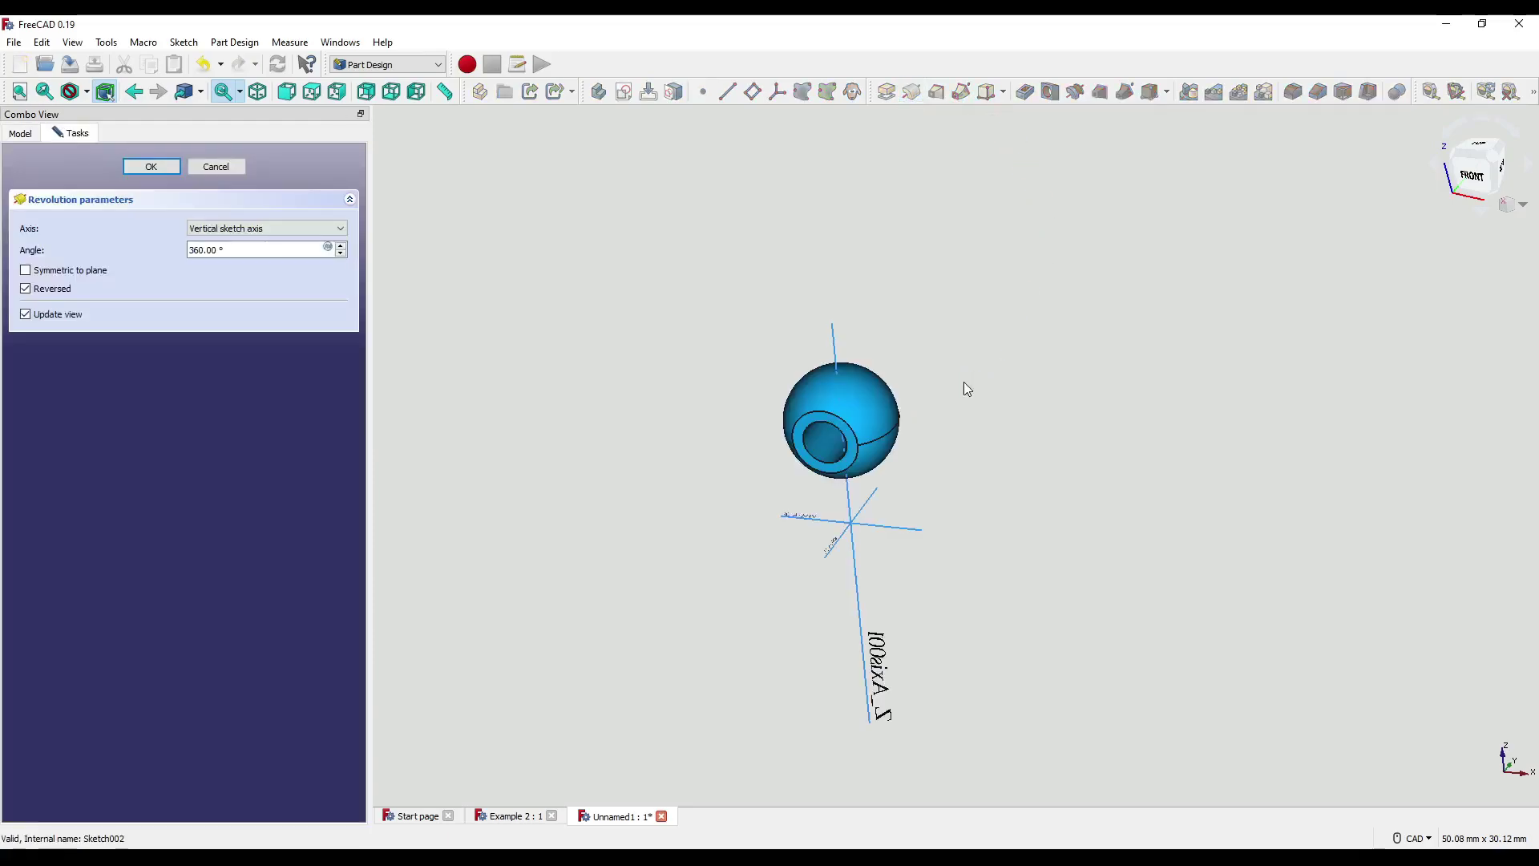
left_click(257, 238)
left_click(243, 291)
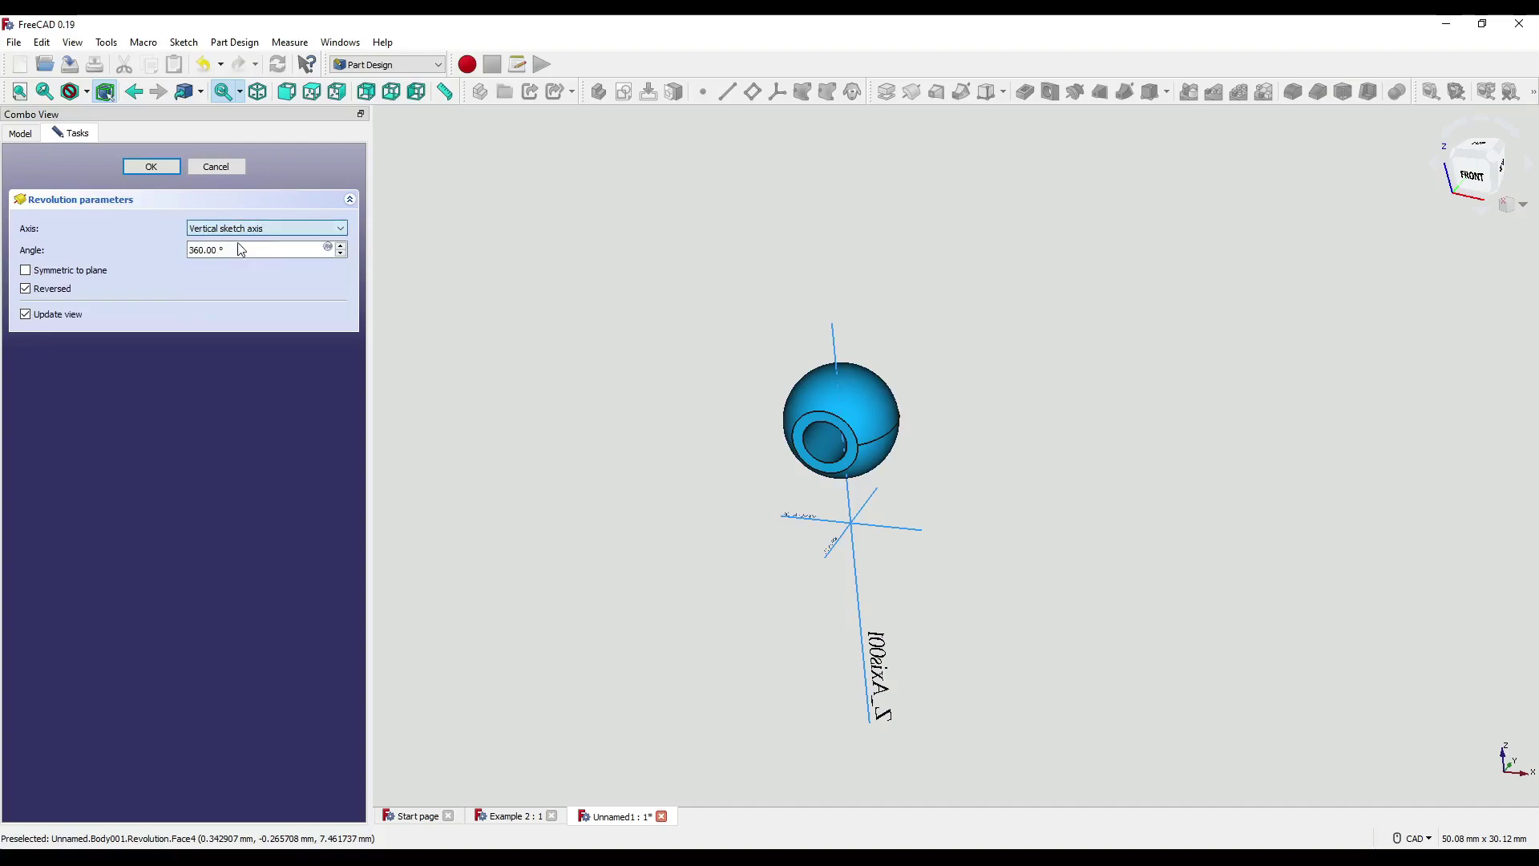
key("Return")
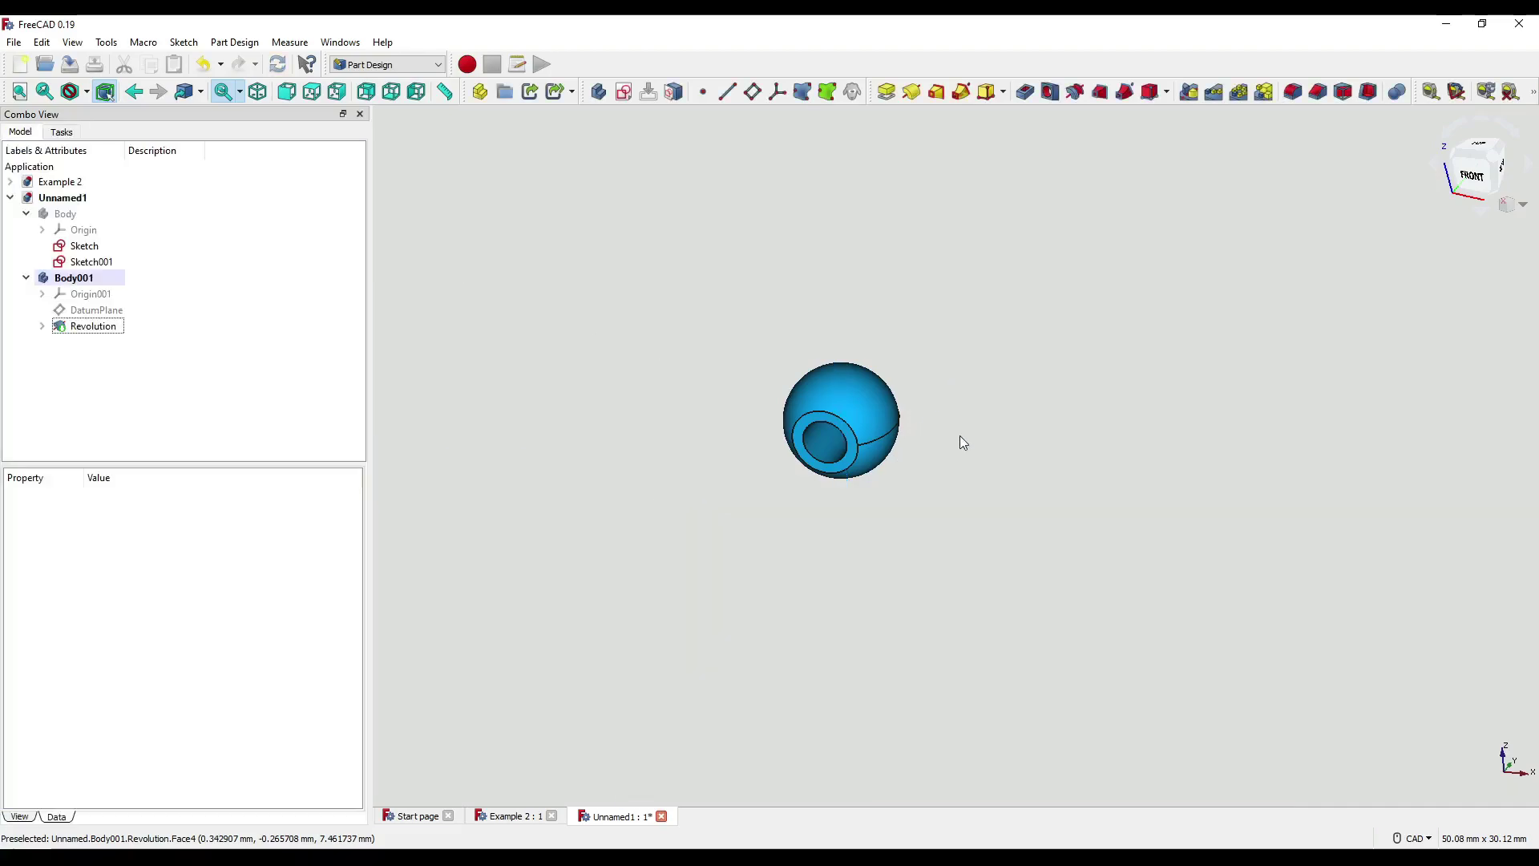
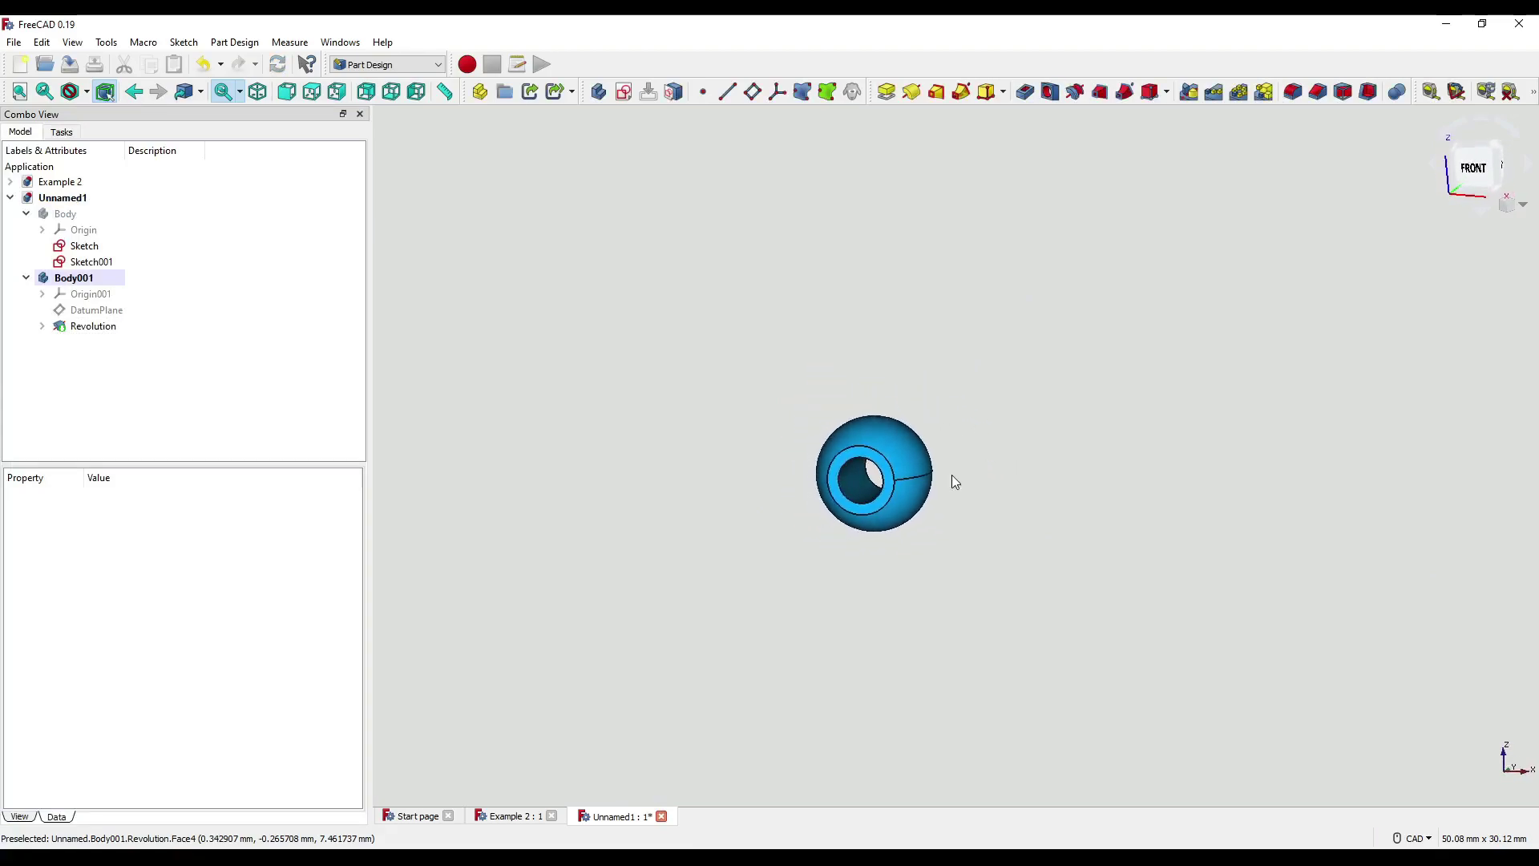
Step: Rename the second body as Eyelet
left_click(86, 286)
right_click(87, 290)
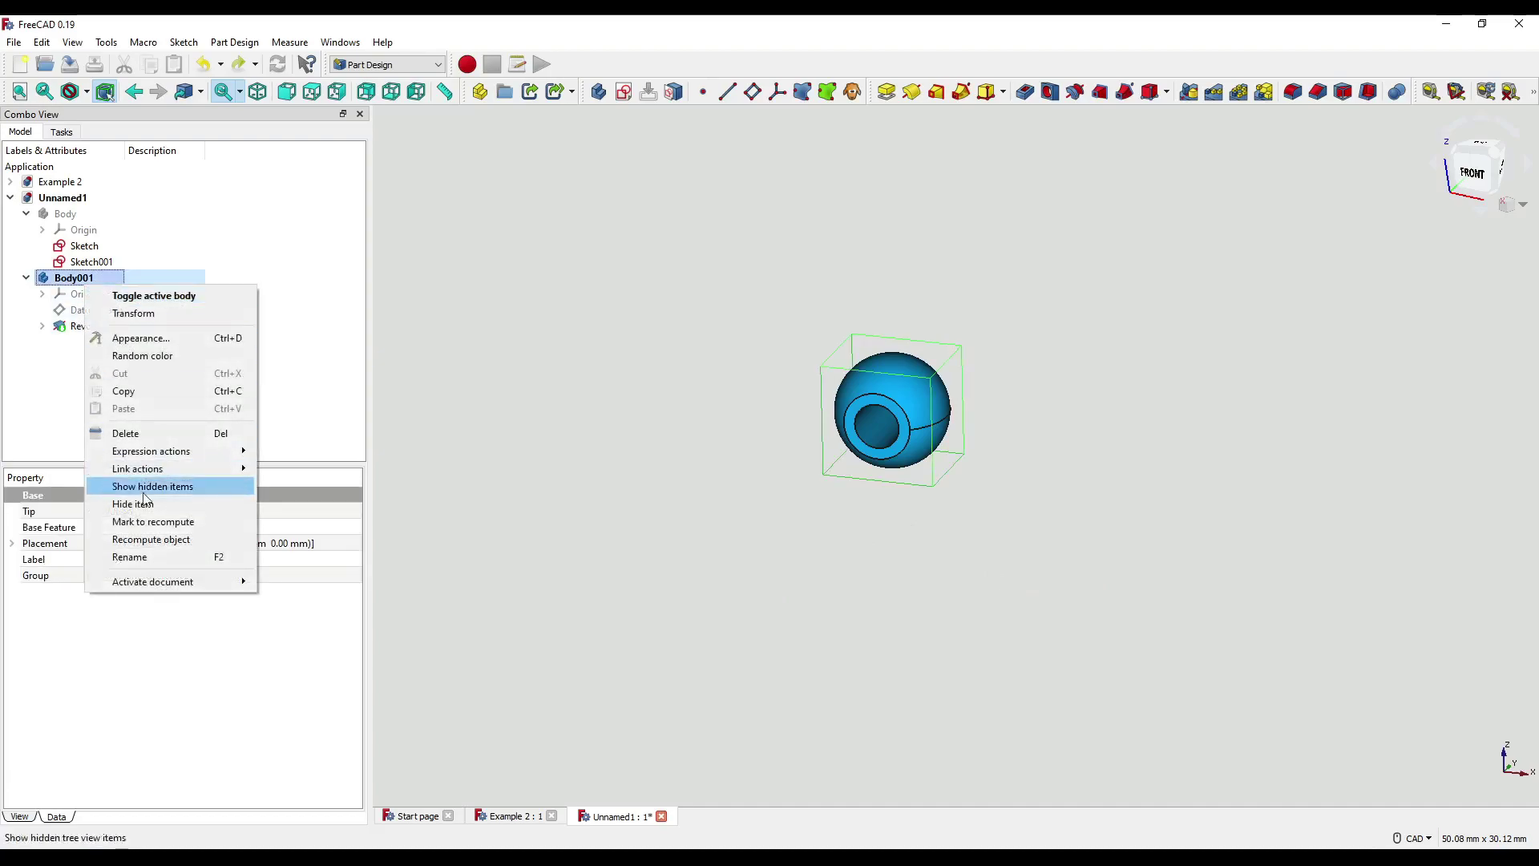
left_click(142, 553)
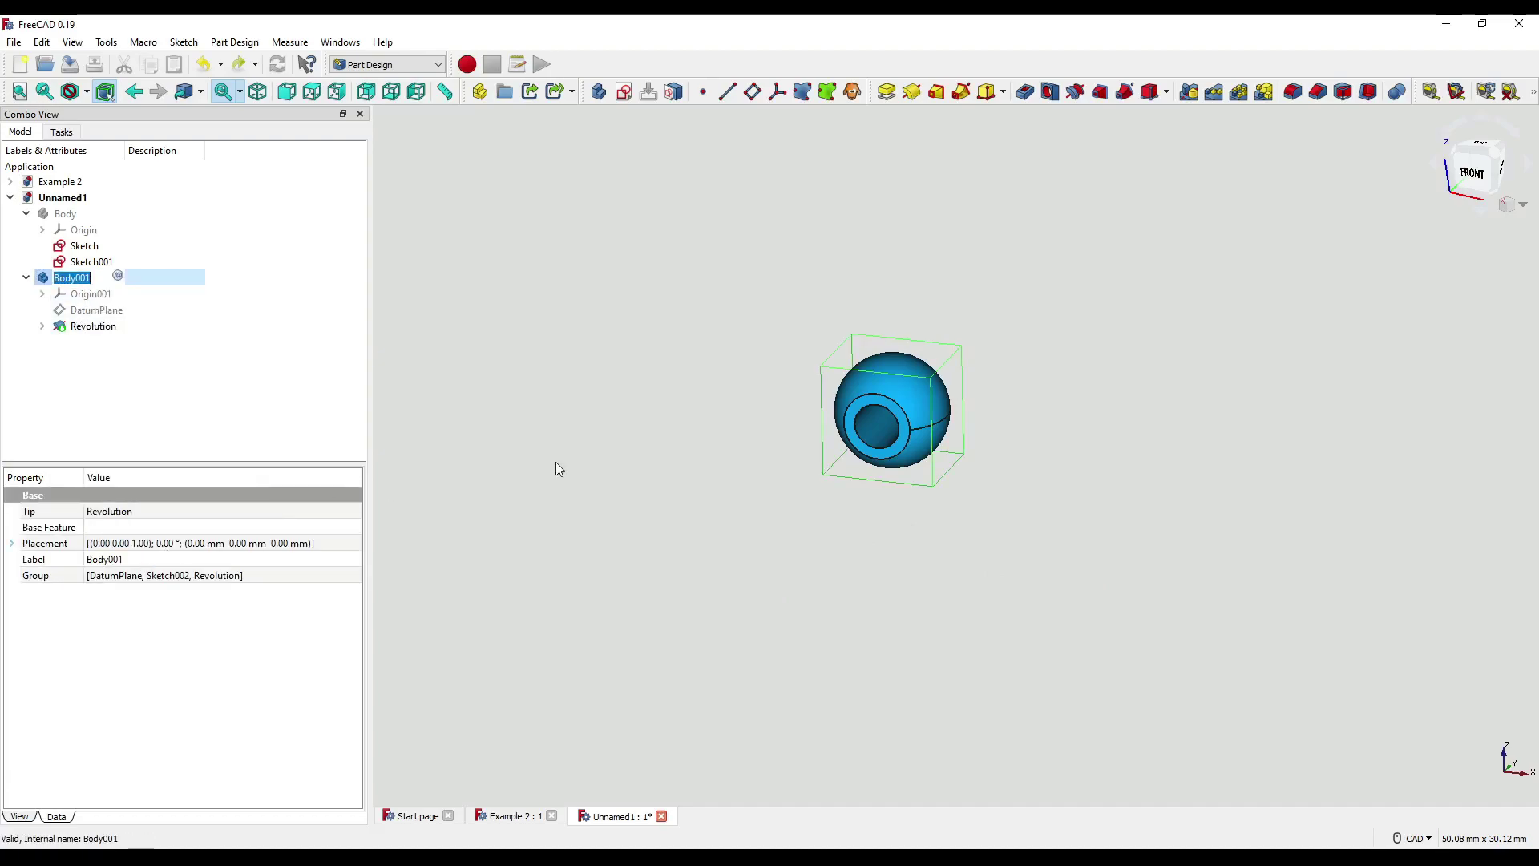
type("Eyelet")
key("Return")
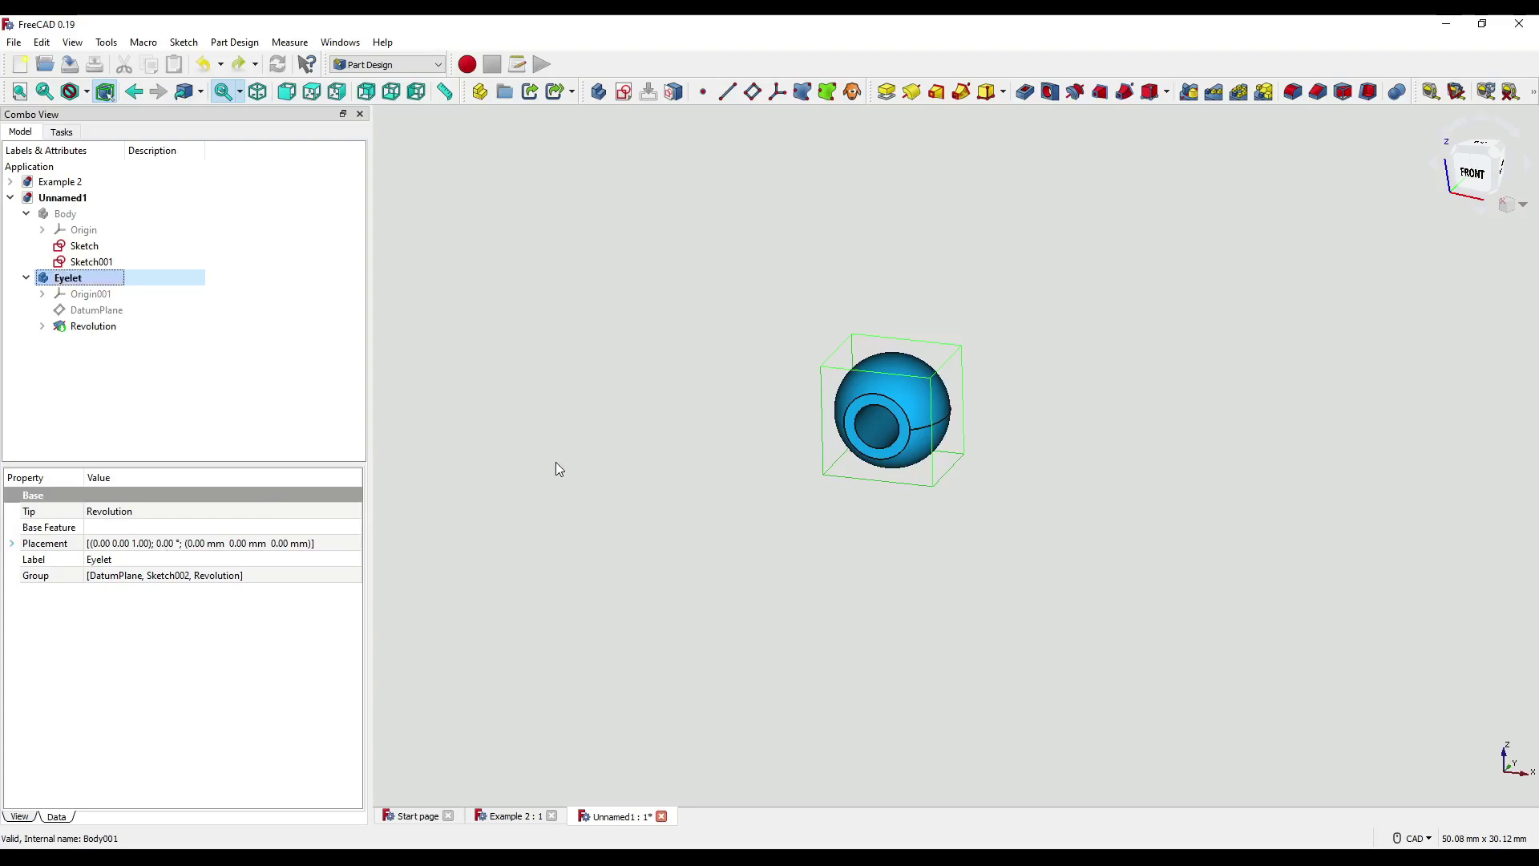
left_click(556, 463)
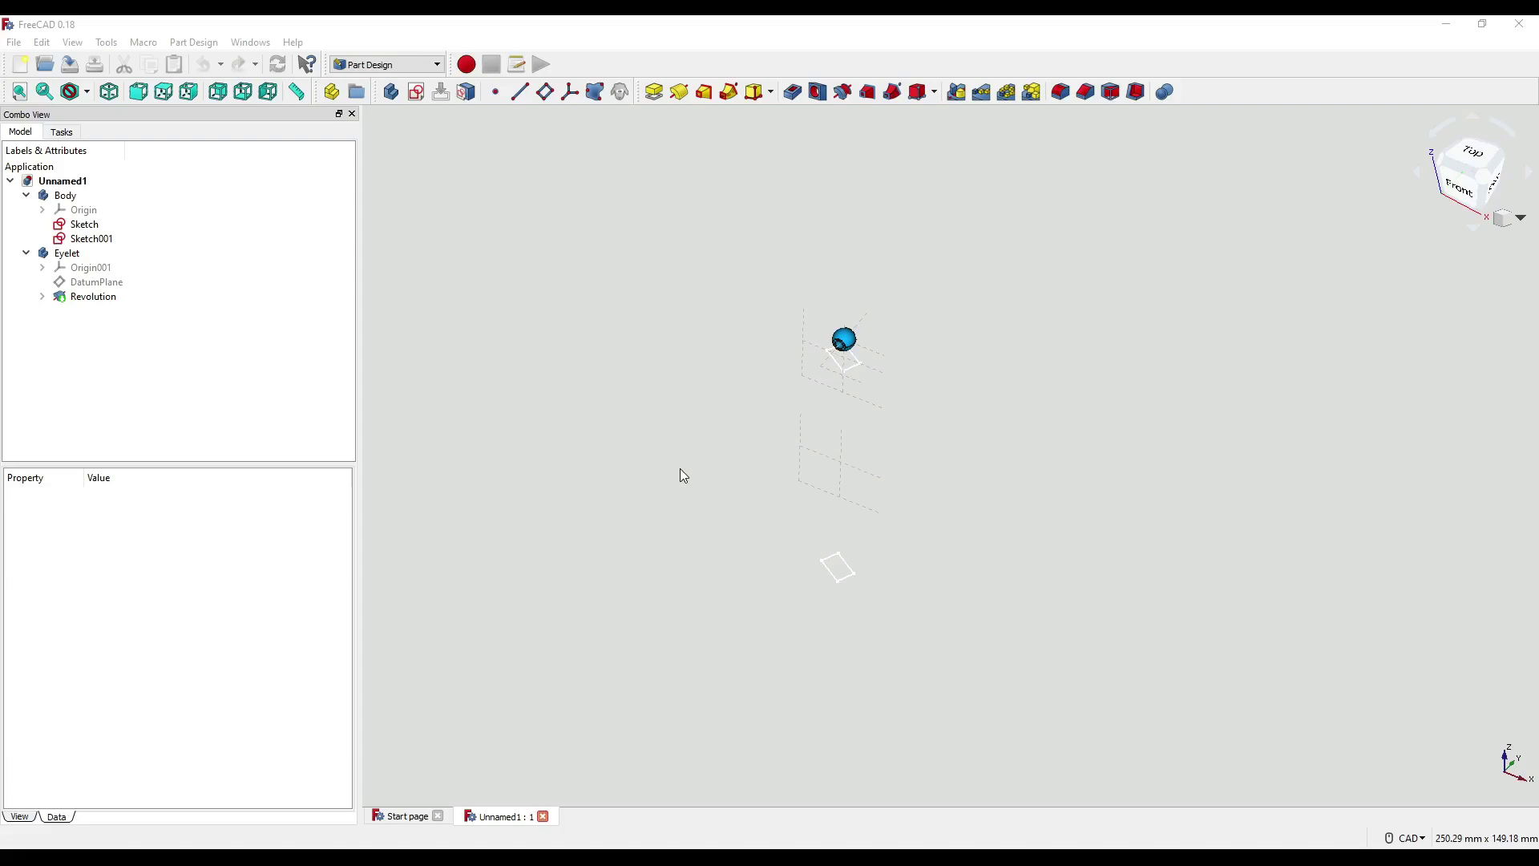
Step: Switch to the Draft workbench with both bodies displayed
middle_click_drag(680, 468, 931, 442)
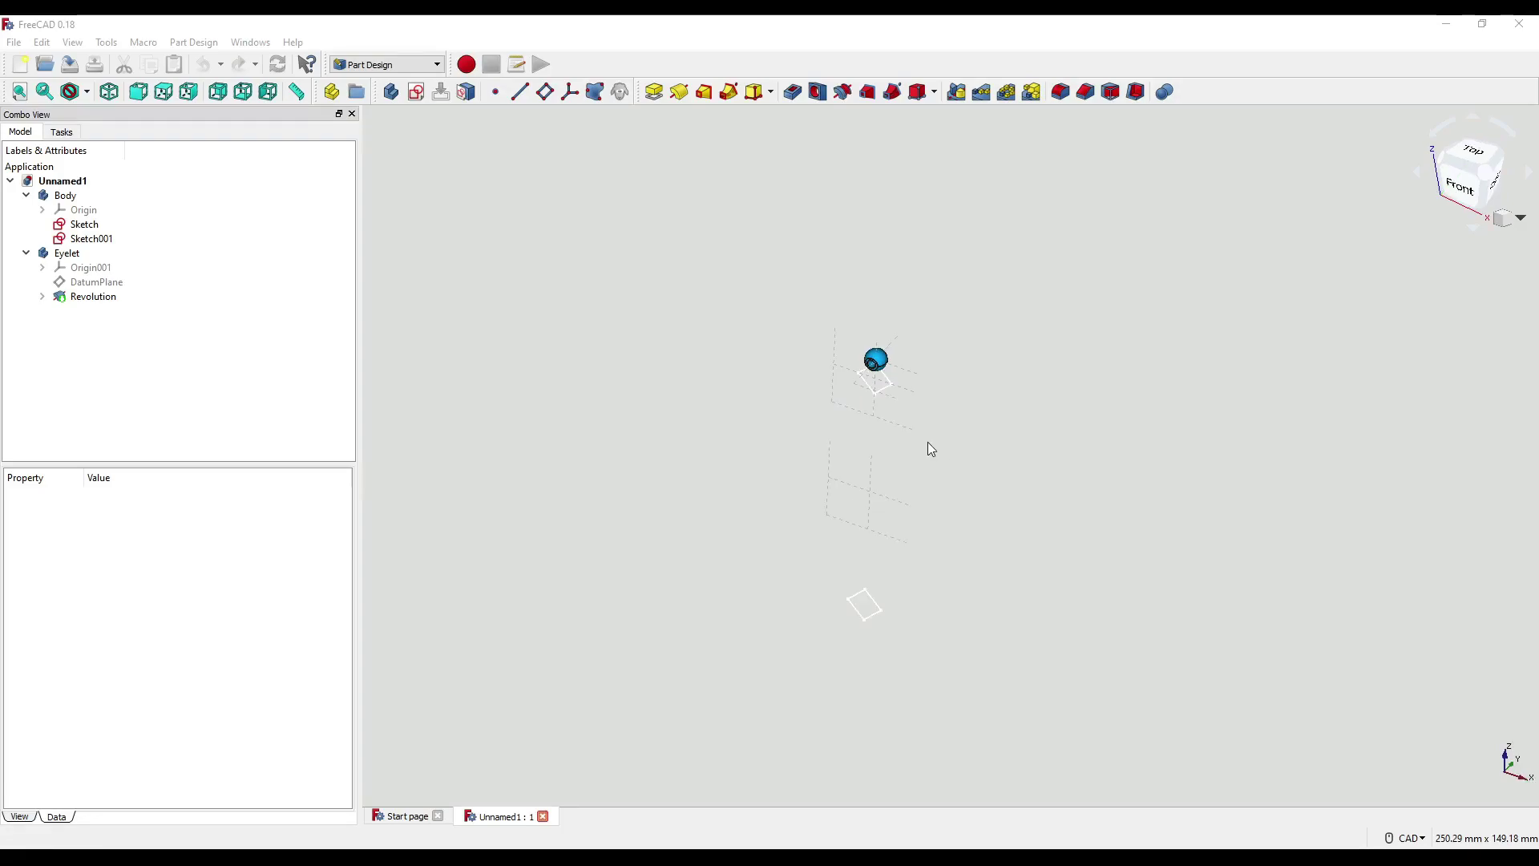
left_click(385, 64)
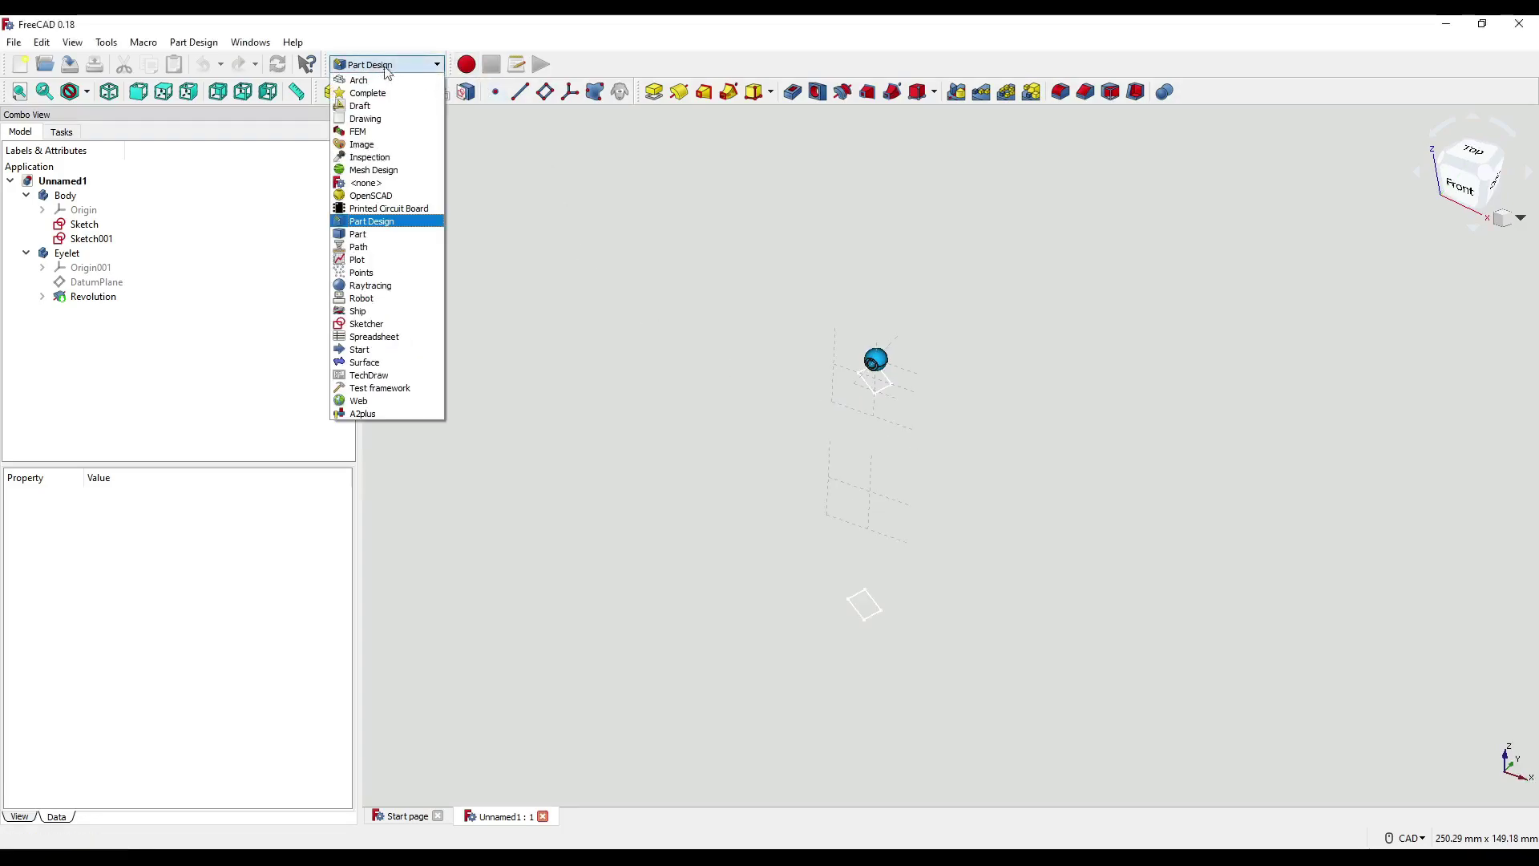
left_click(360, 106)
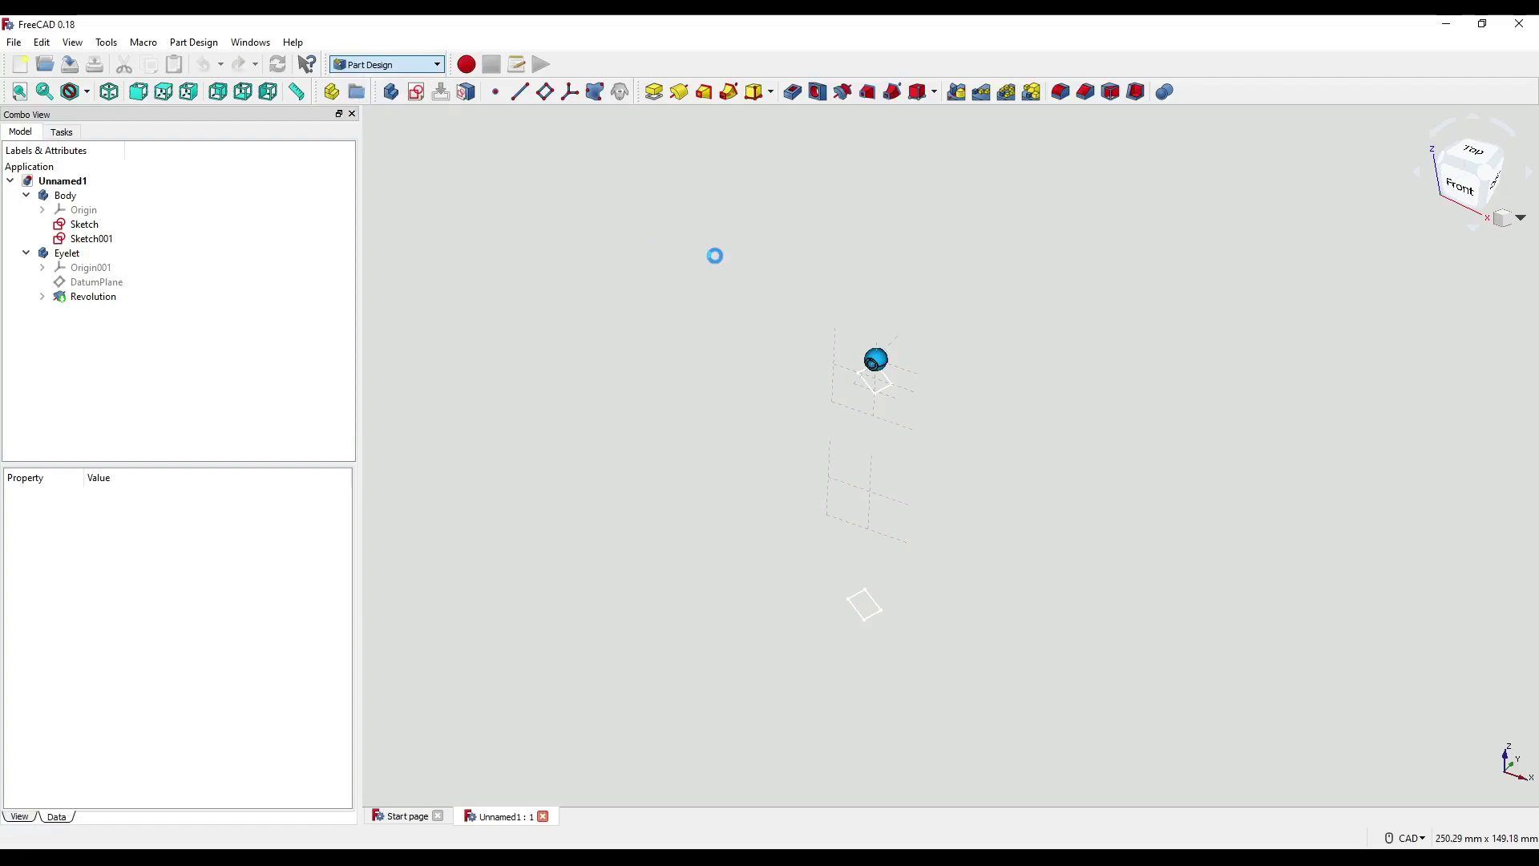
middle_click_drag(948, 474, 924, 377)
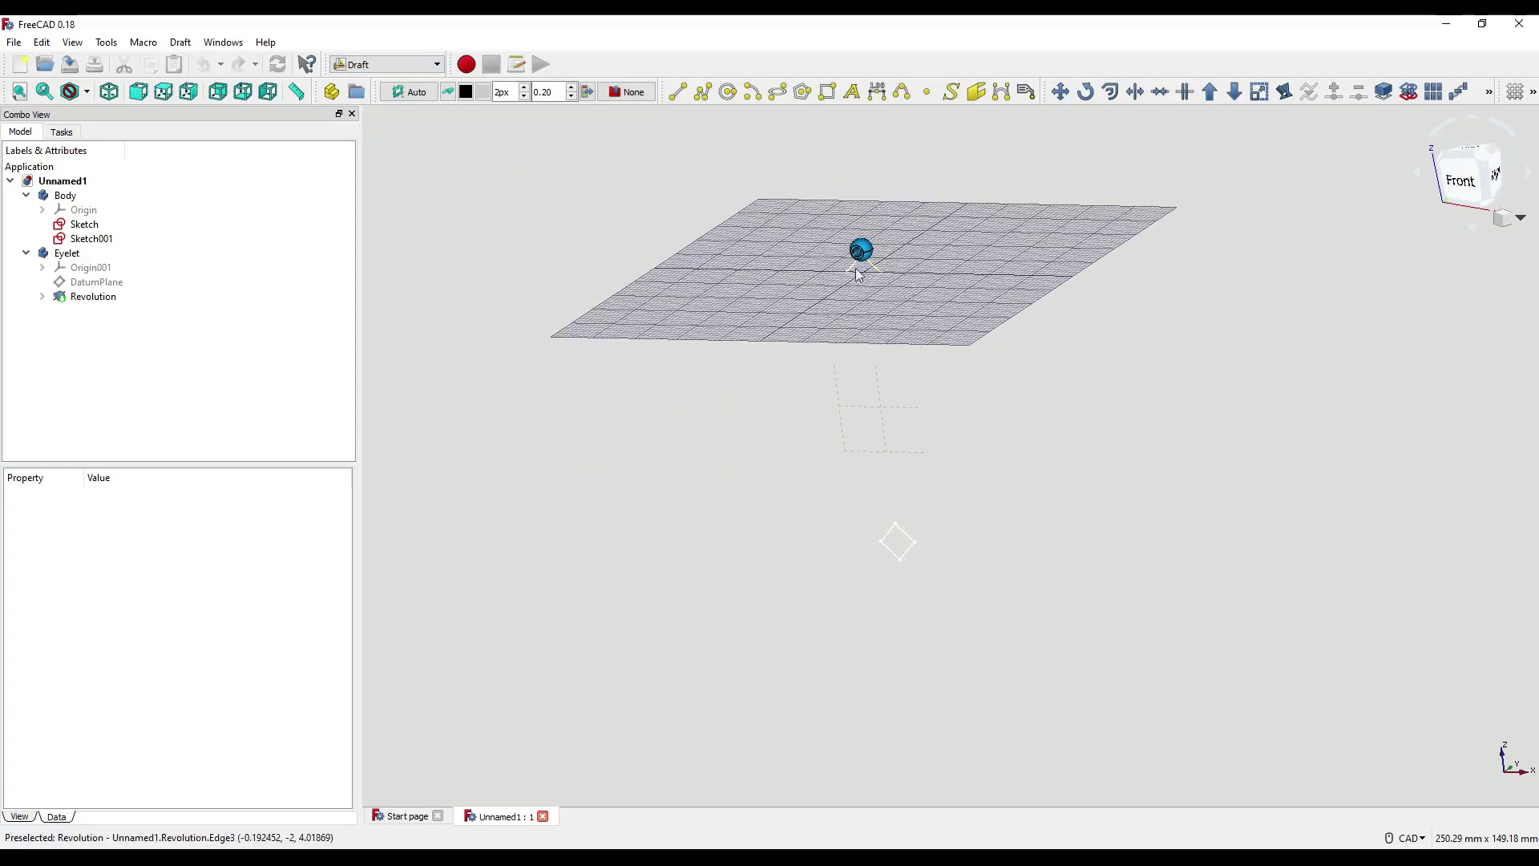
middle_click_drag(954, 526, 890, 510)
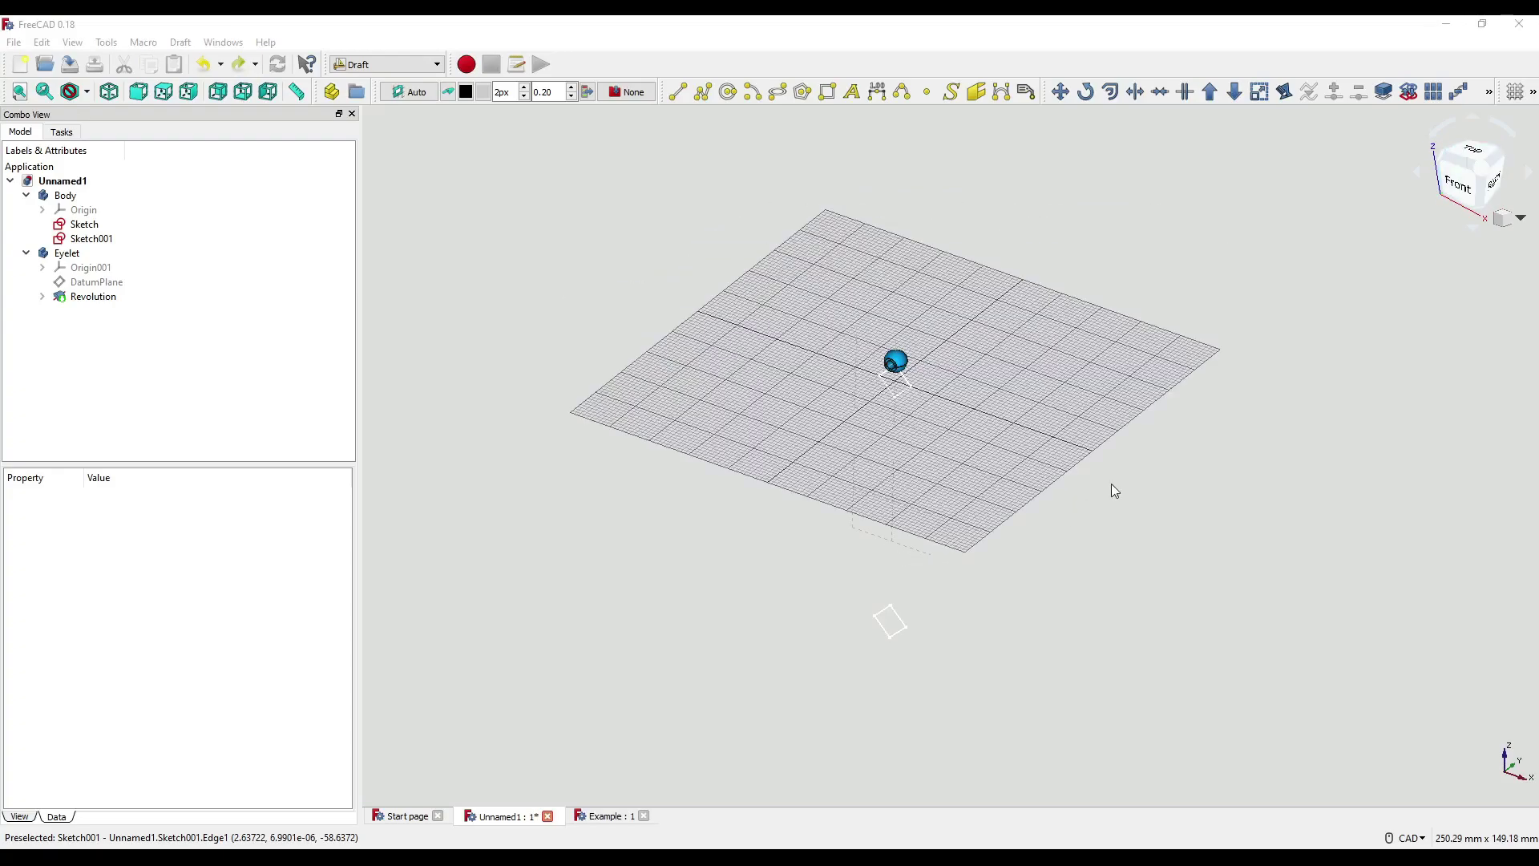
Step: In the top view, start a B-spline with its first point at the origin, X 0, Y 0, Z 0 mm, with relative coordinates enabled
left_click(1477, 158)
scroll(1170, 596, "up", 2)
scroll(1028, 484, "down", 2)
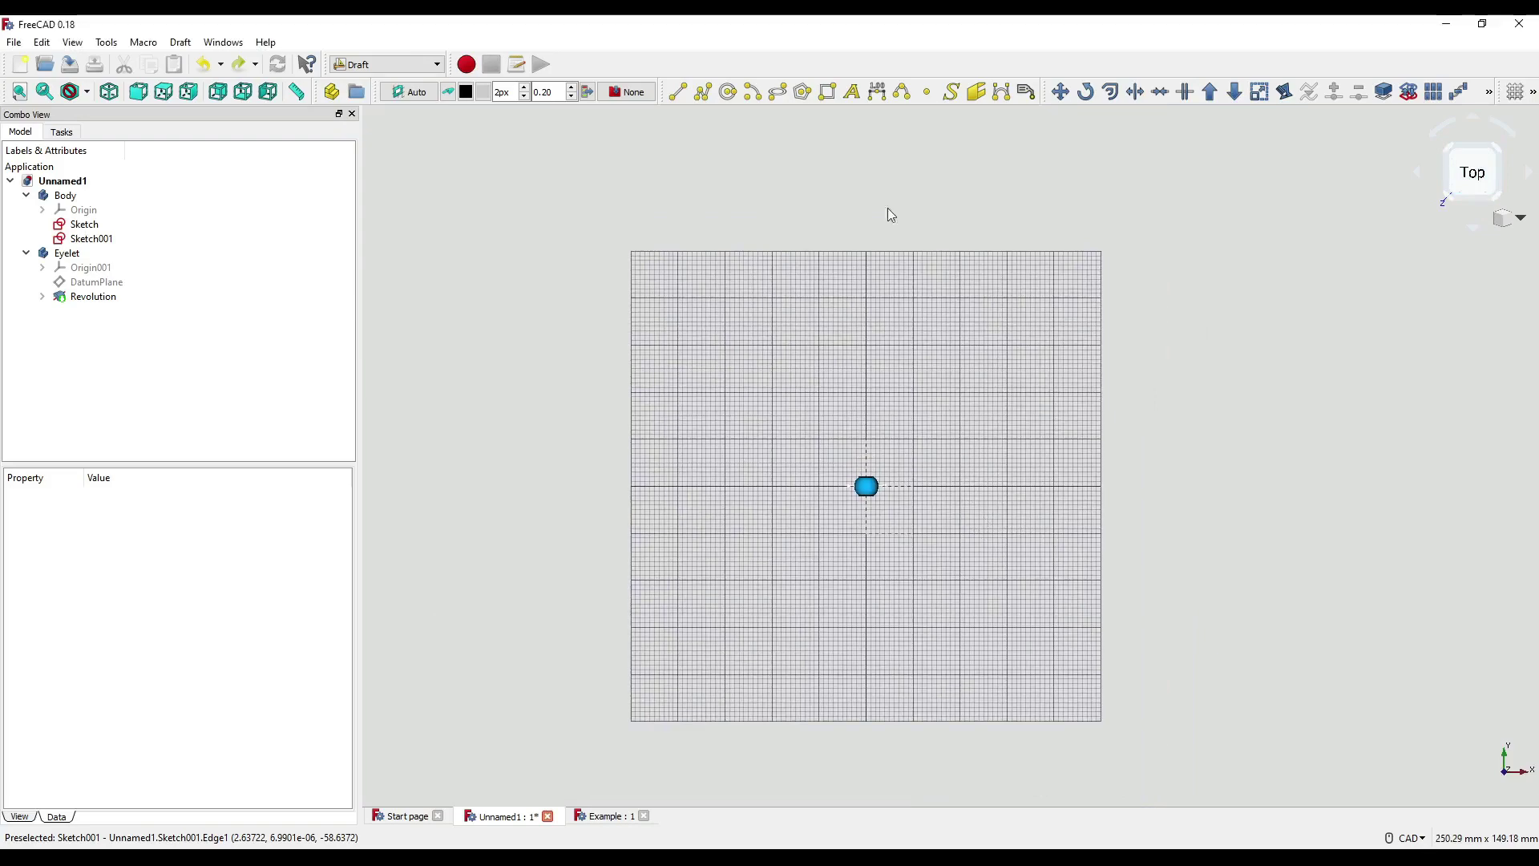
left_click(904, 92)
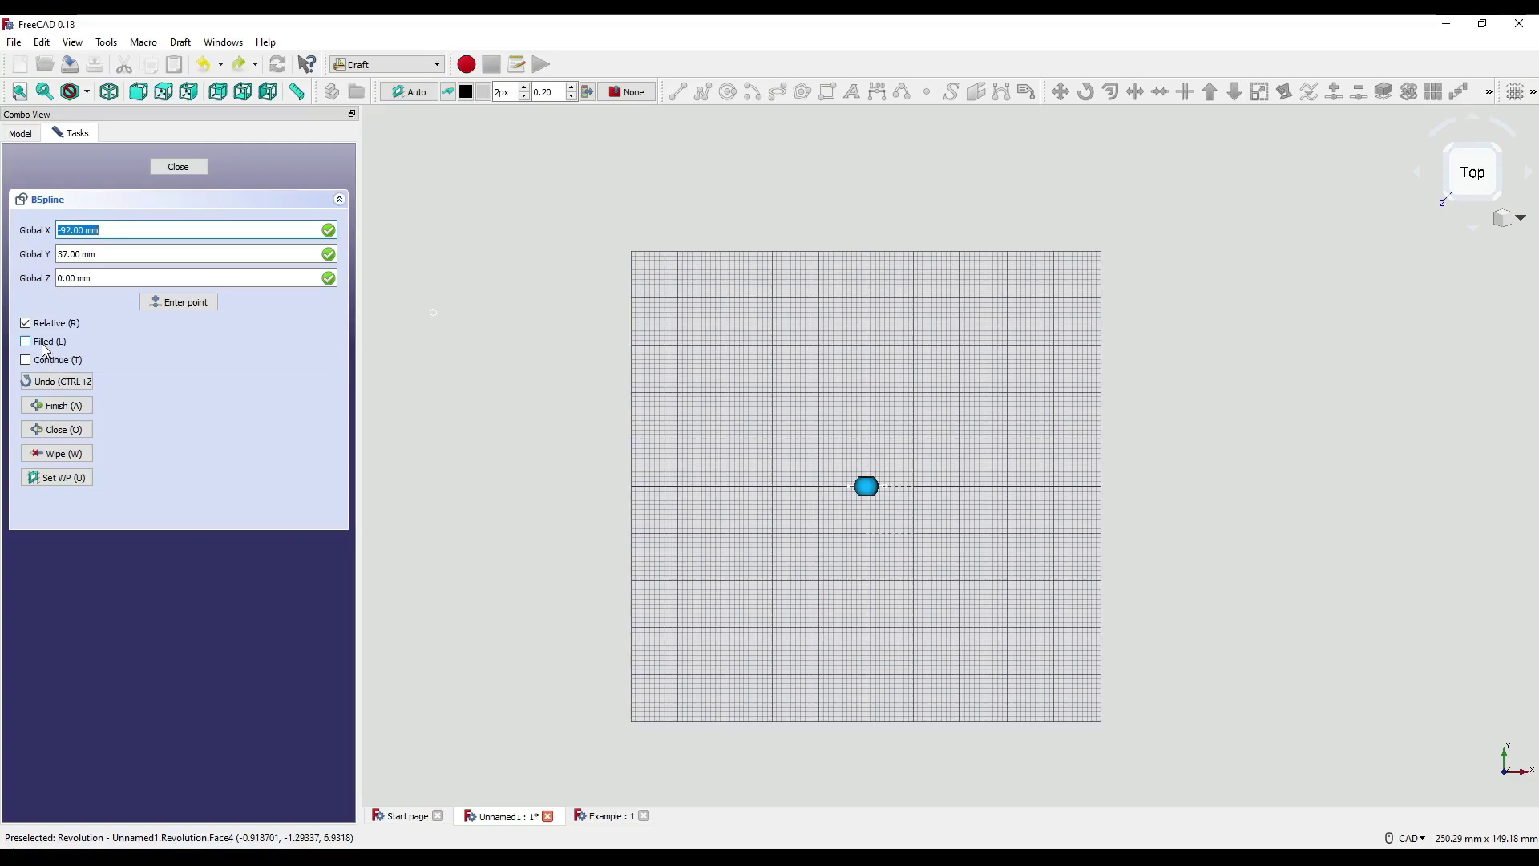
key("r")
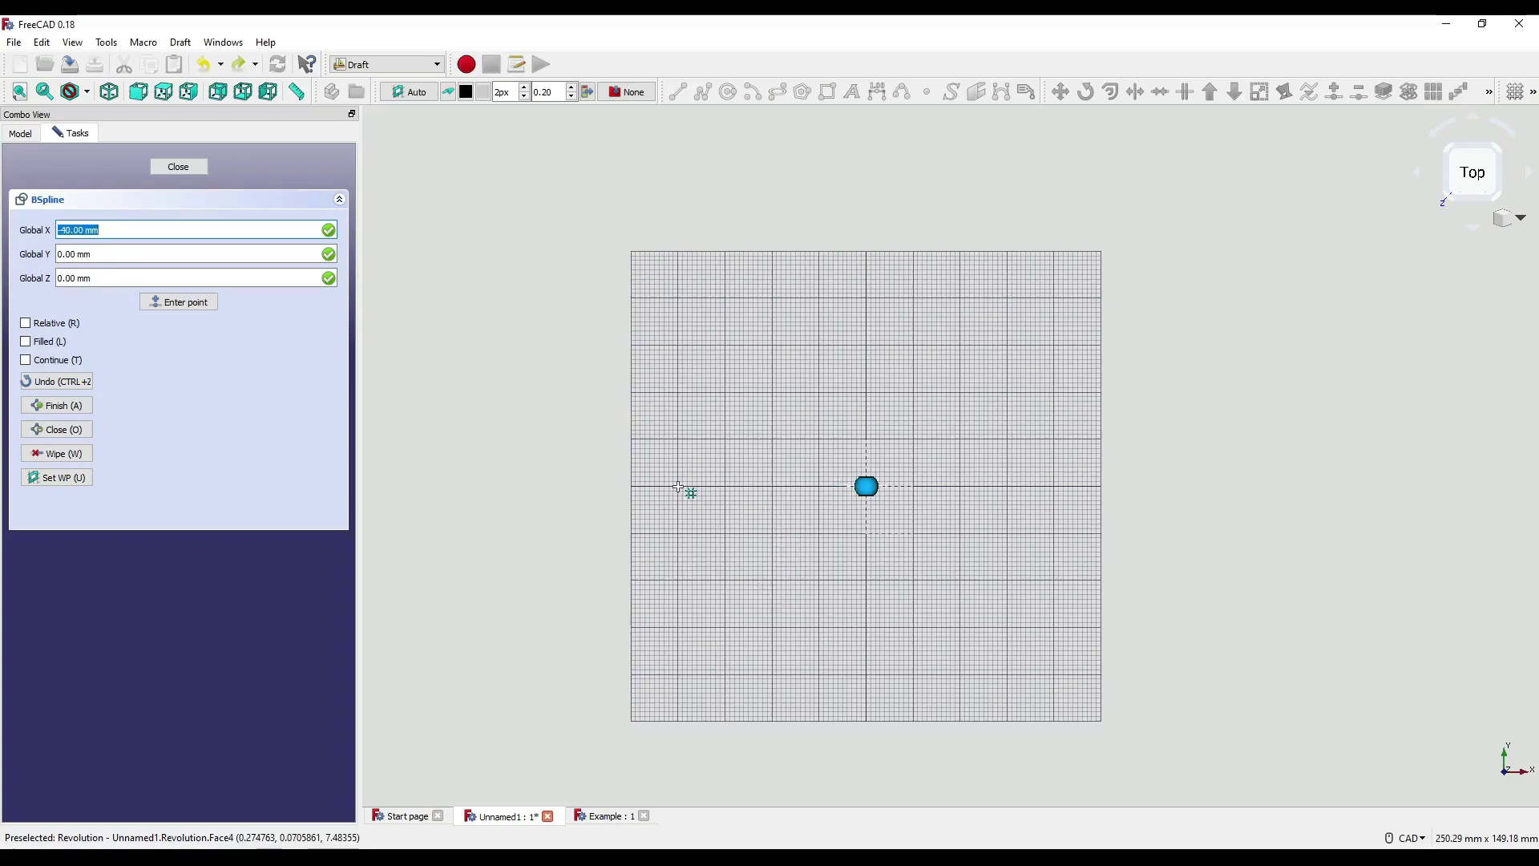
left_click(39, 327)
left_click(130, 230)
type("0")
key("Tab")
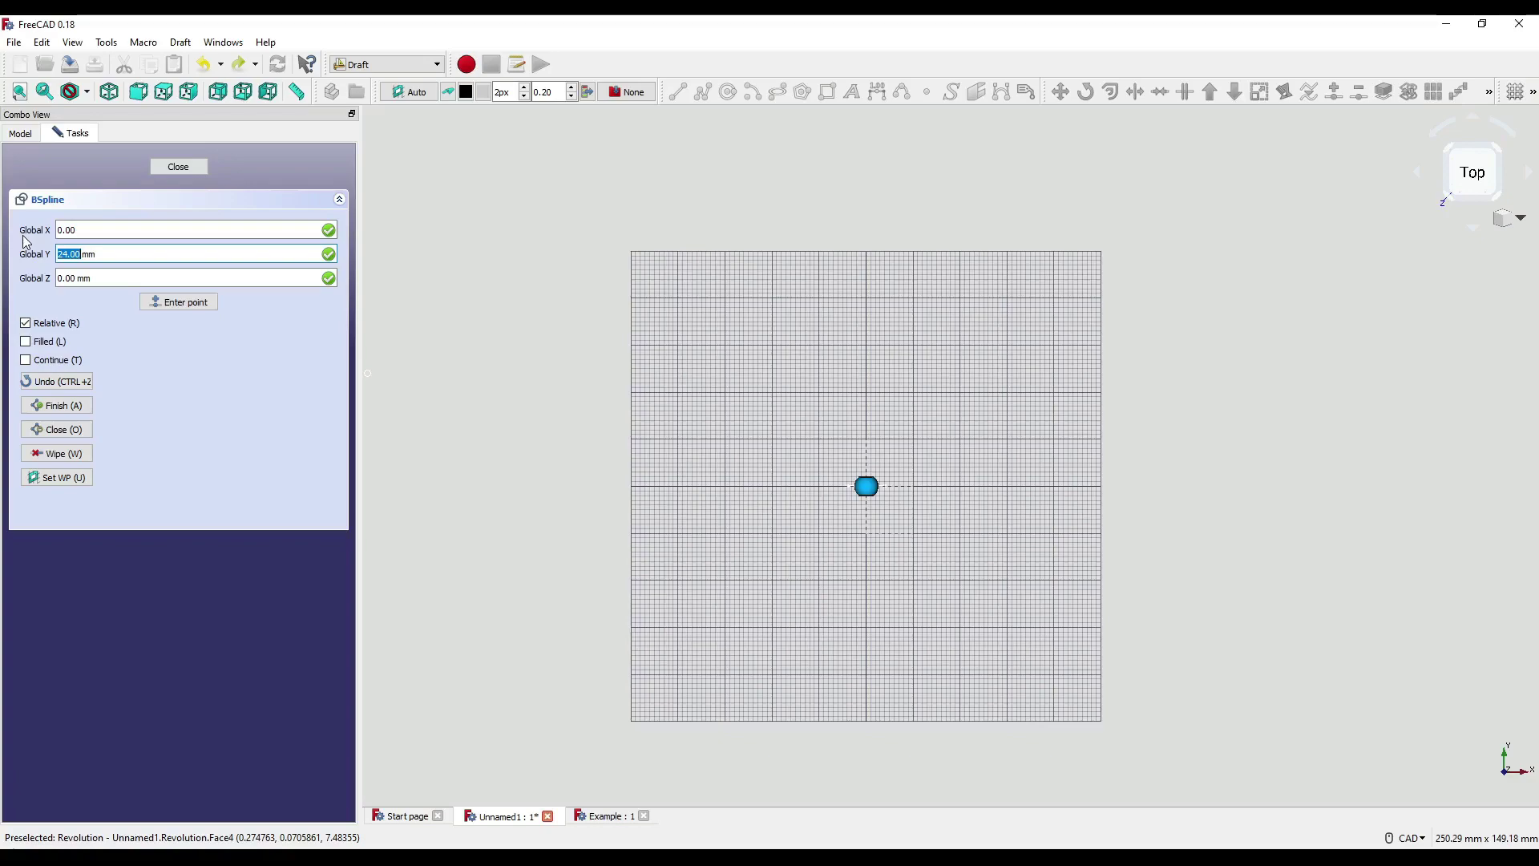
type("0")
key("Tab")
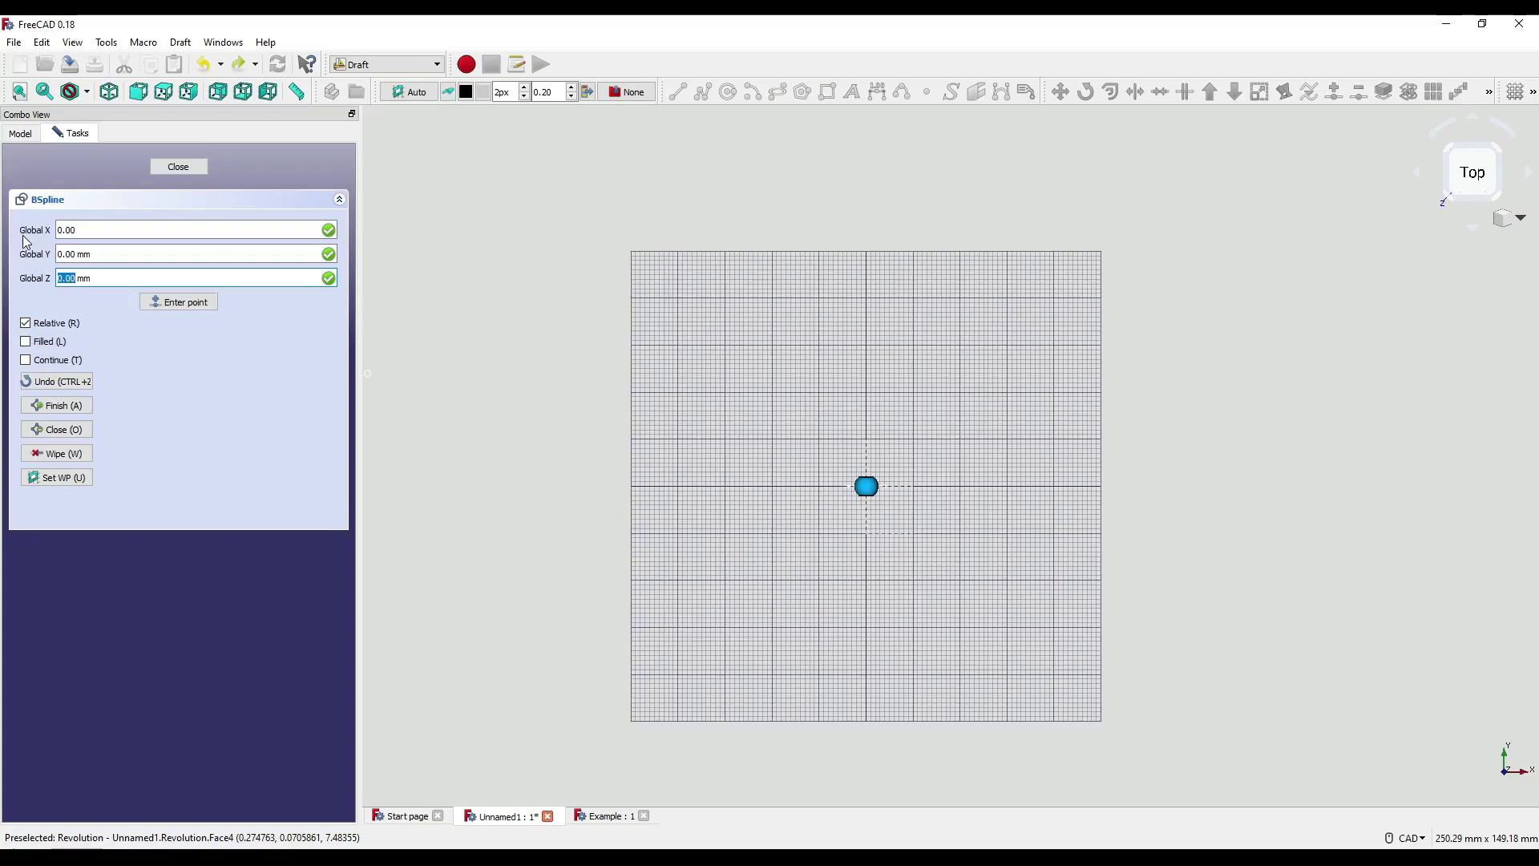
left_click(198, 307)
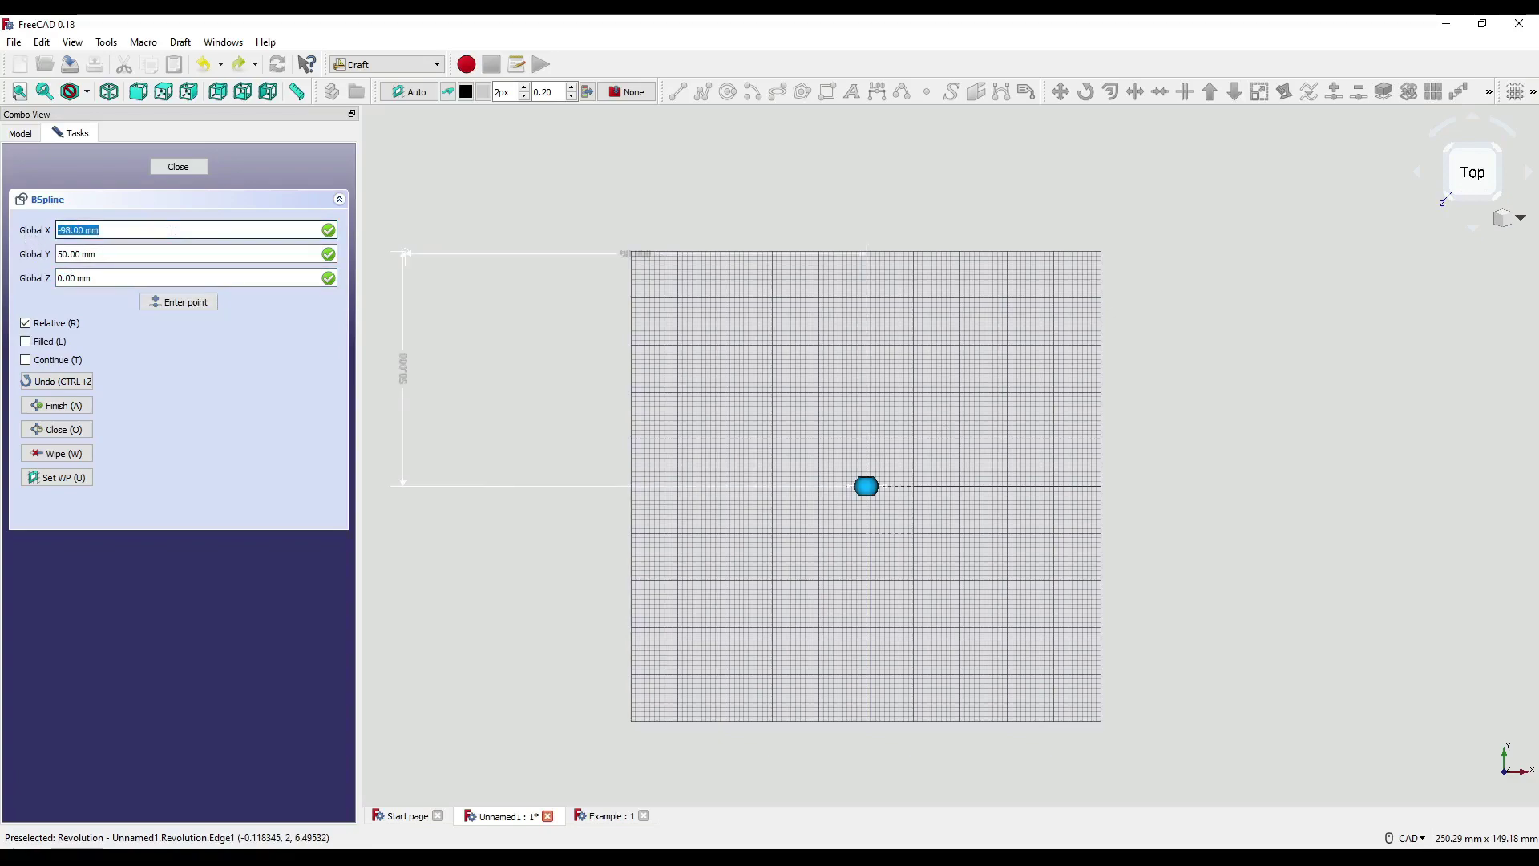
type("-14")
key("Tab")
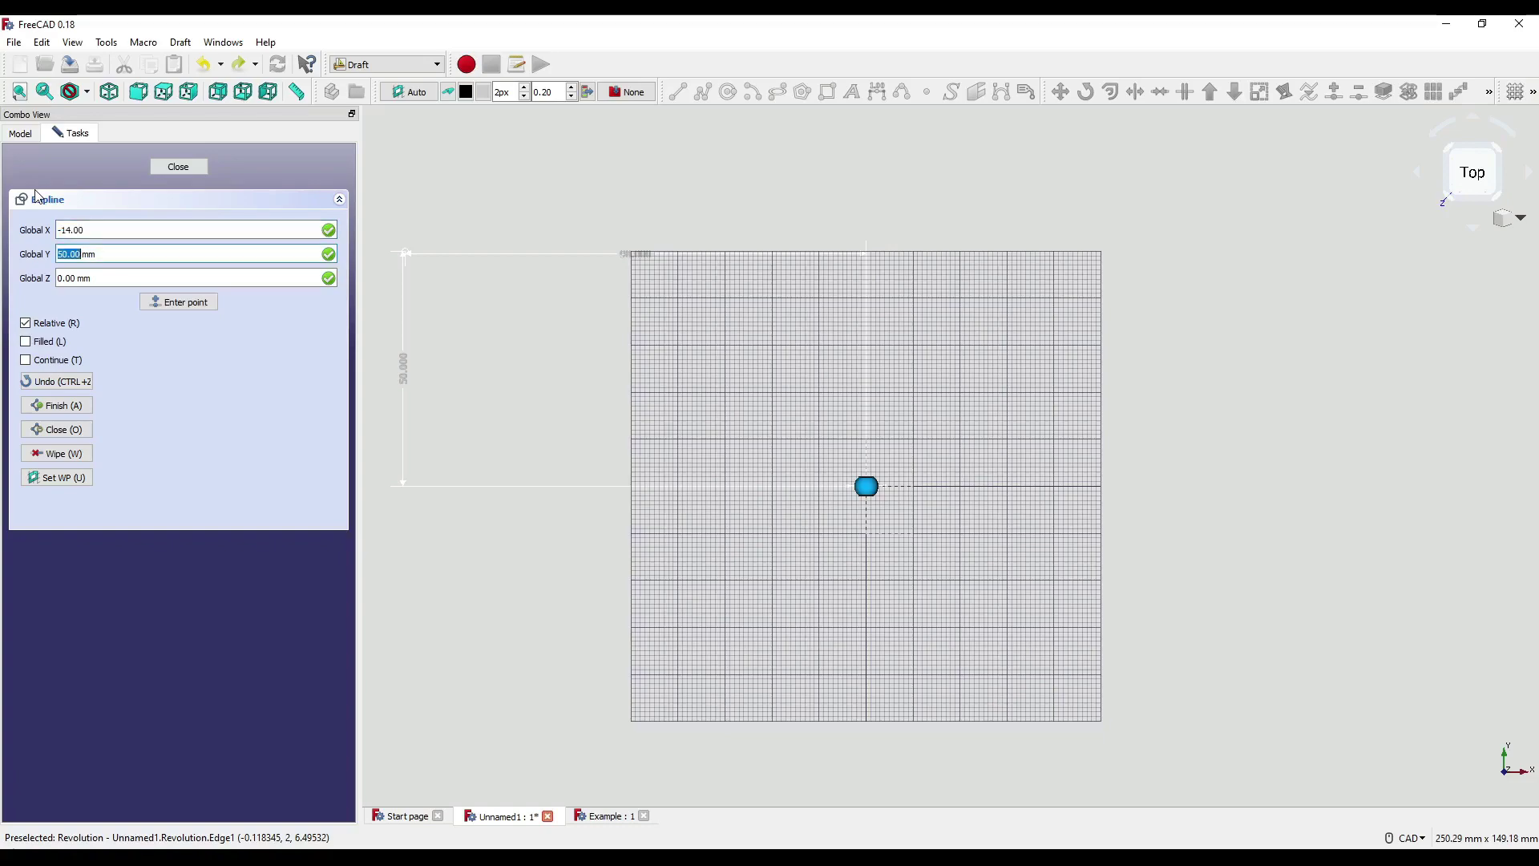
type("-11")
key("Tab")
type("-15")
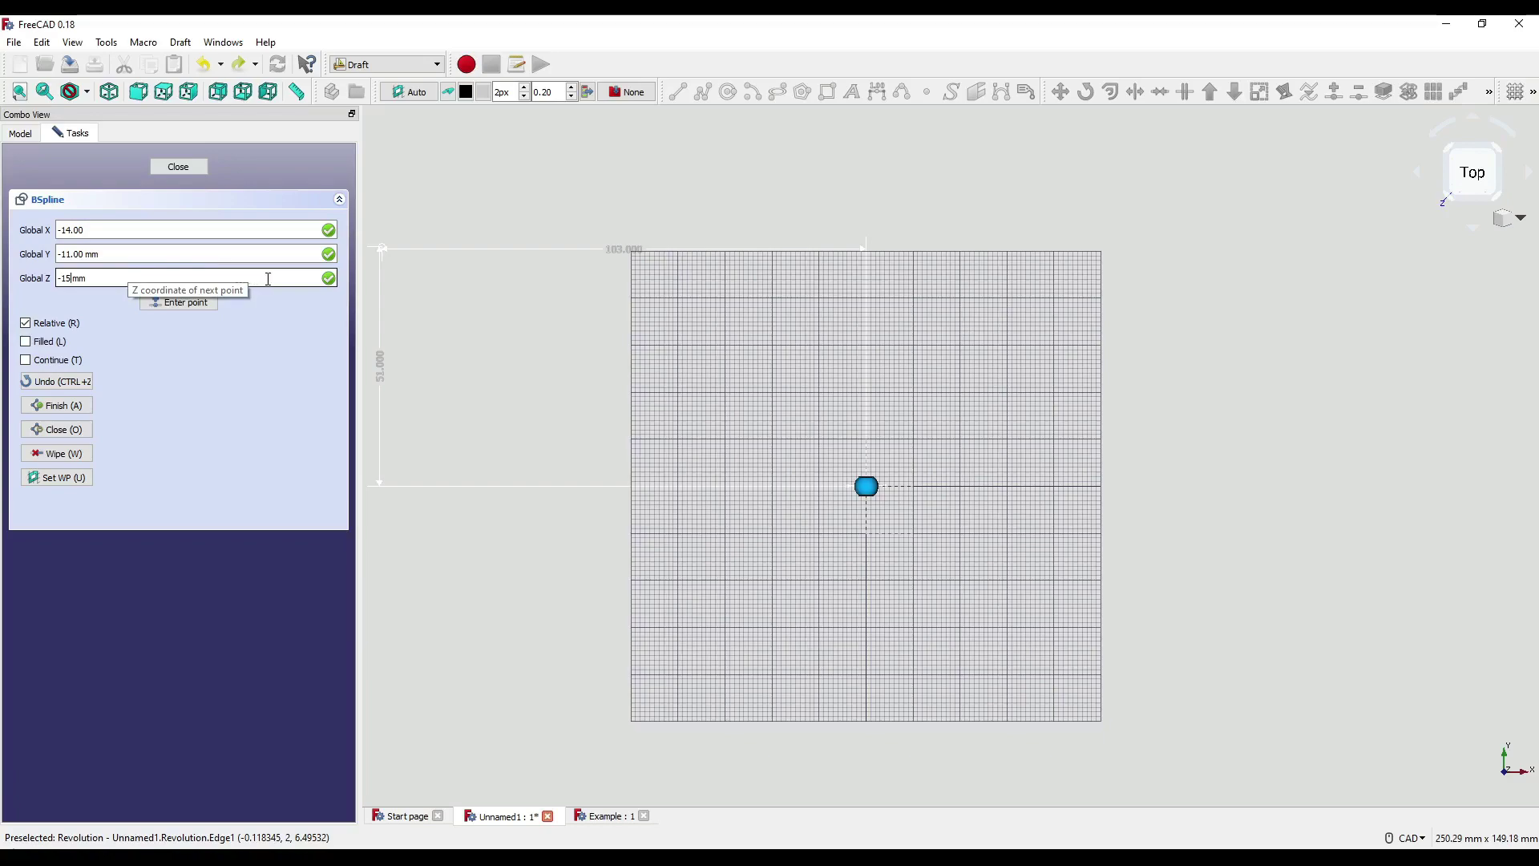
key("Return")
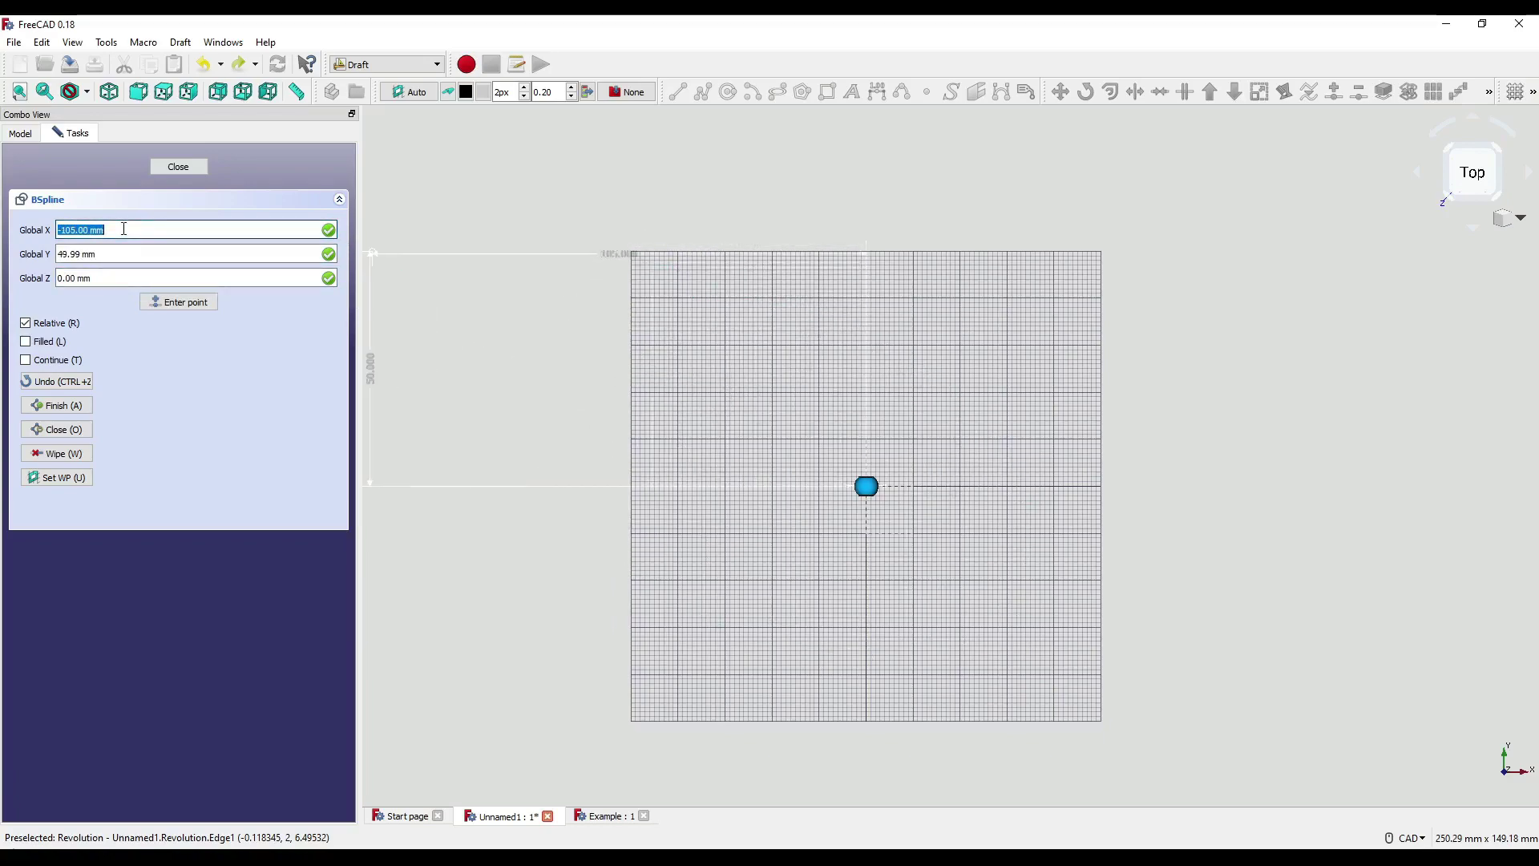
Step: Add the second B-spline point at a relative offset of X -14, Y -11, Z -15 mm
type("-14")
key("Tab")
type("-11")
key("Tab")
type("-15")
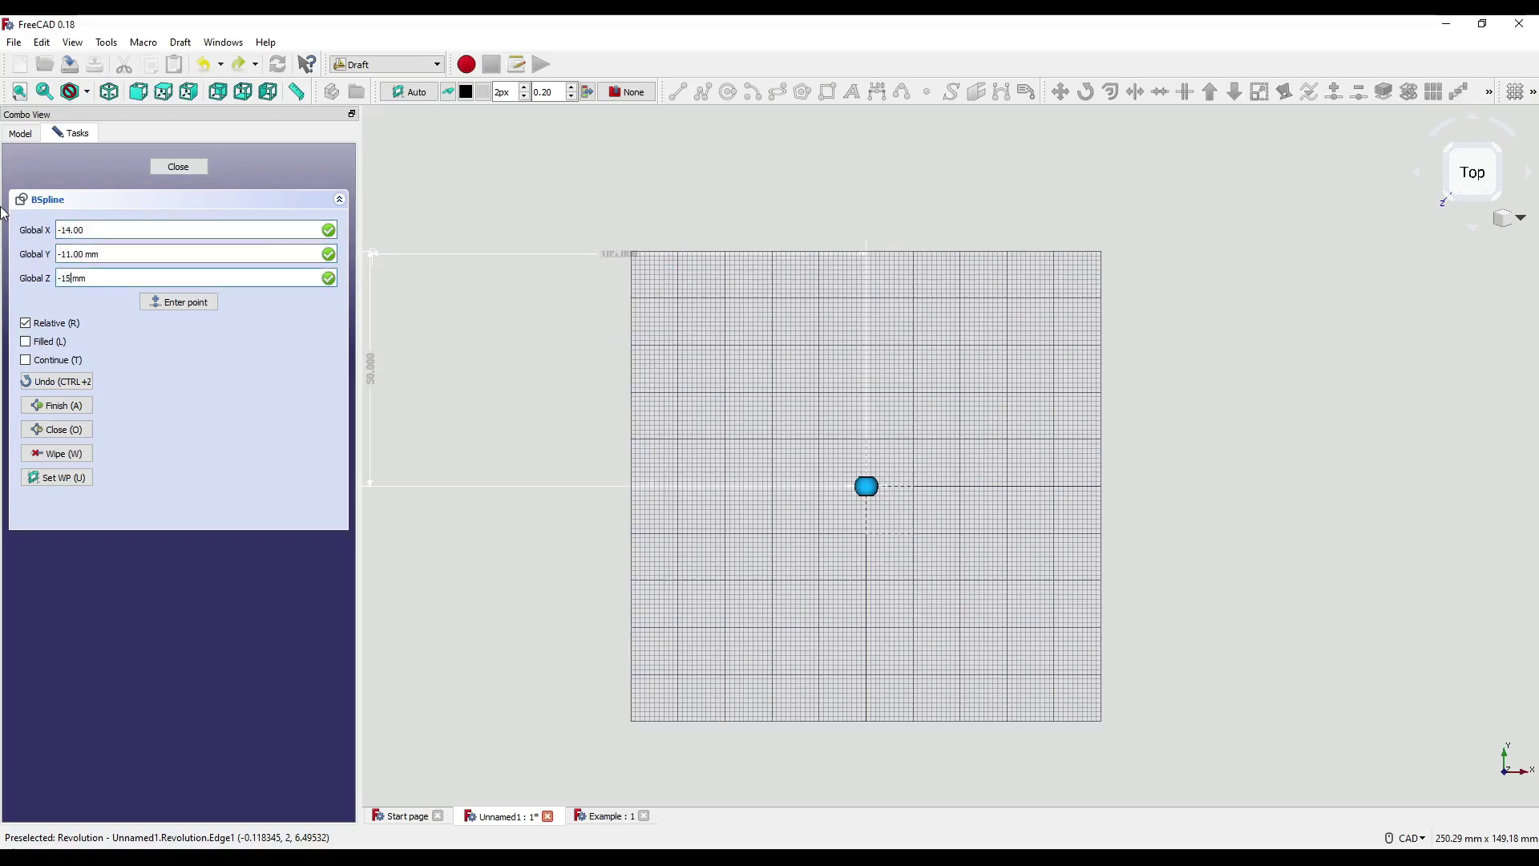
left_click(168, 303)
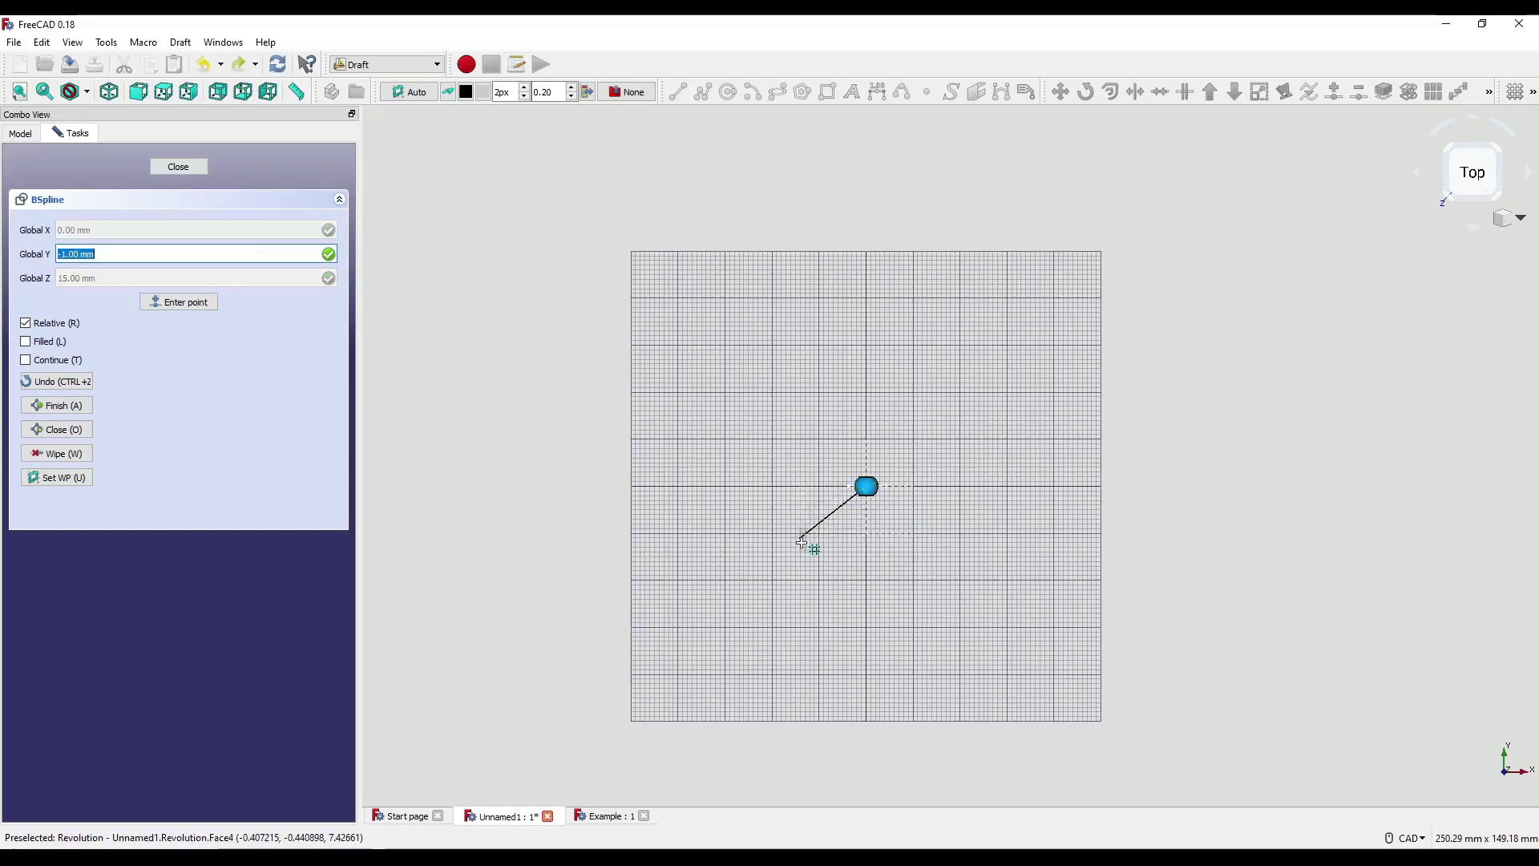
Step: Add the third B-spline point at a relative offset of X -16, Y 11, Z -15 mm
left_click(801, 540)
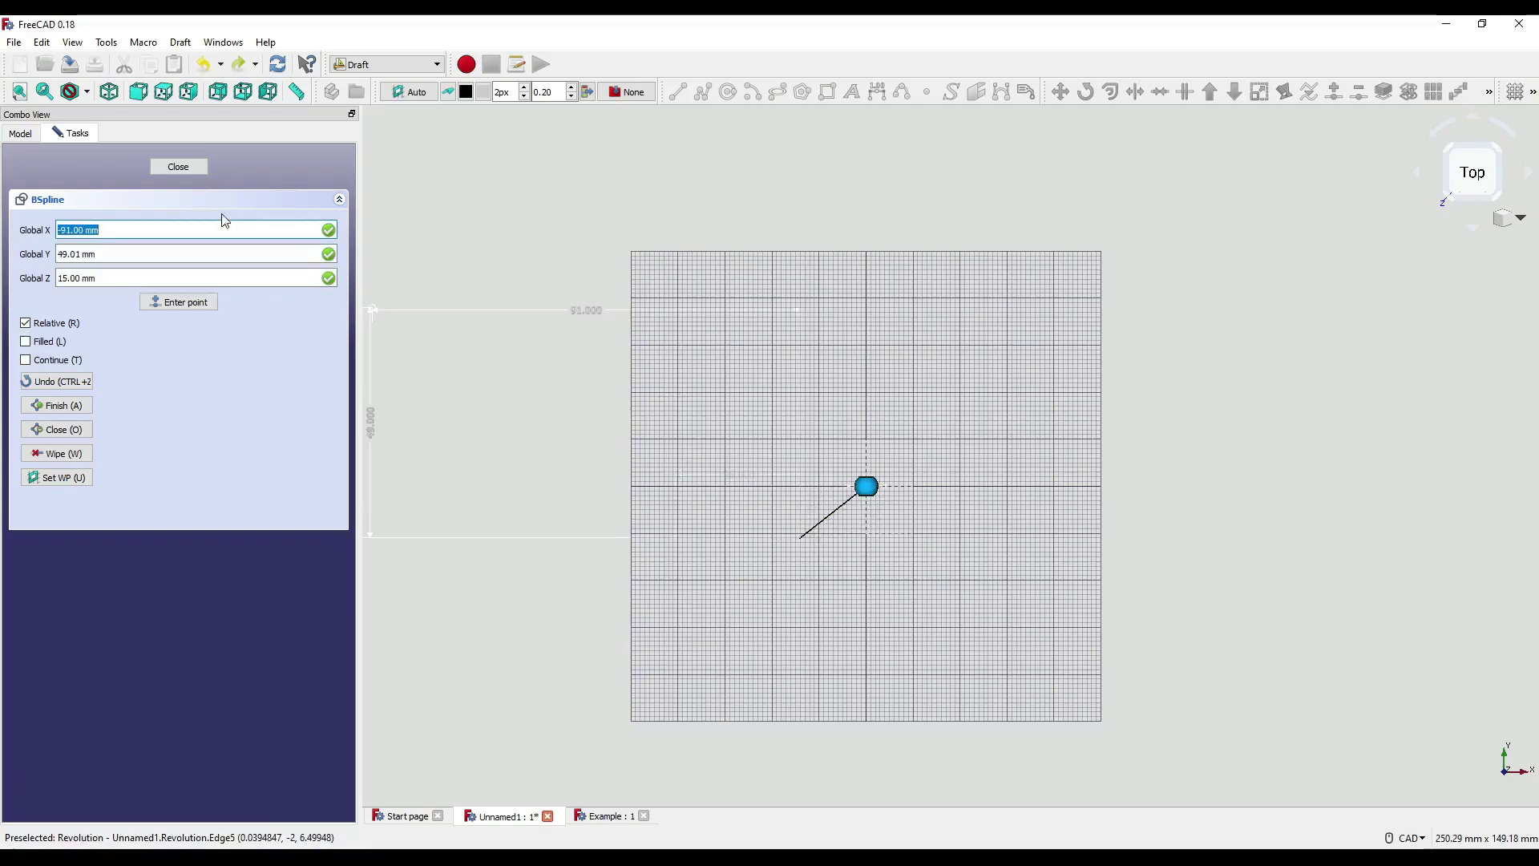
type("-16")
key("Tab")
type("1")
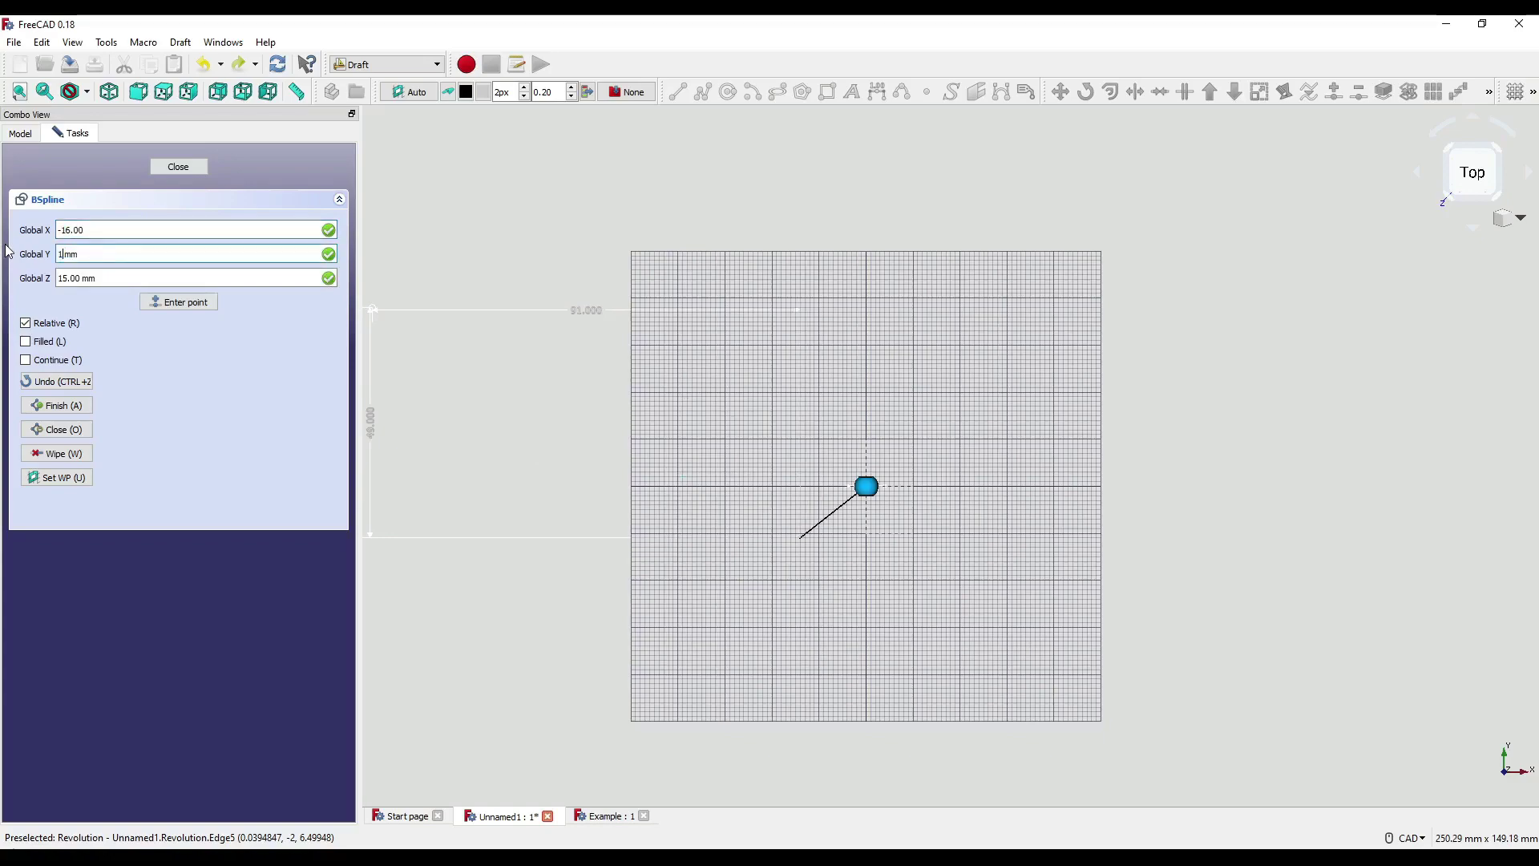
key("Tab")
type("-15")
left_click(169, 308)
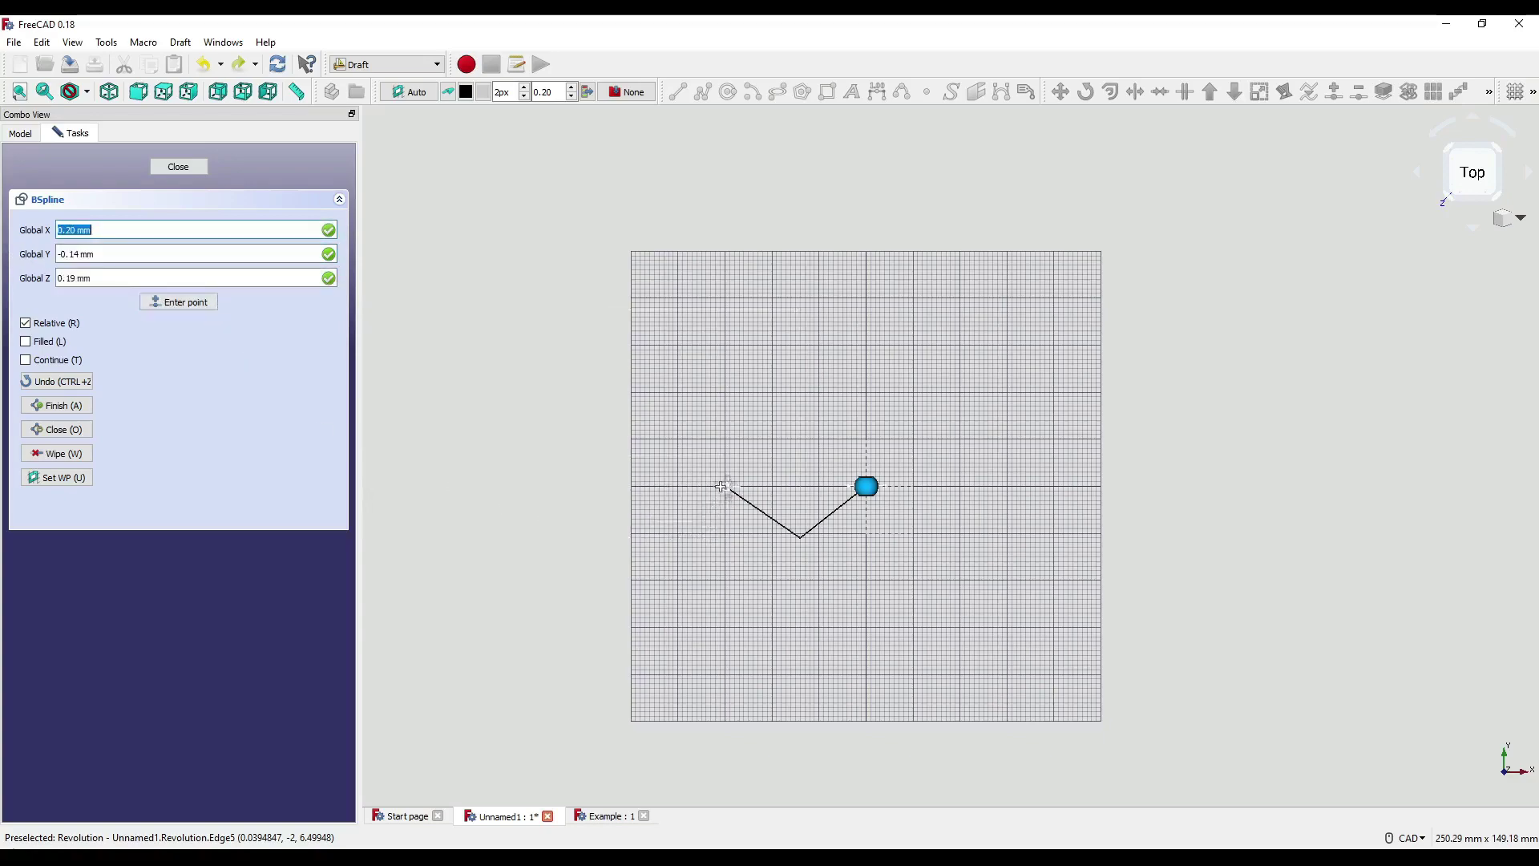
Step: Add the fourth B-spline point at a relative offset of X 16, Y 11, Z -15 mm
scroll(761, 513, "up", 3)
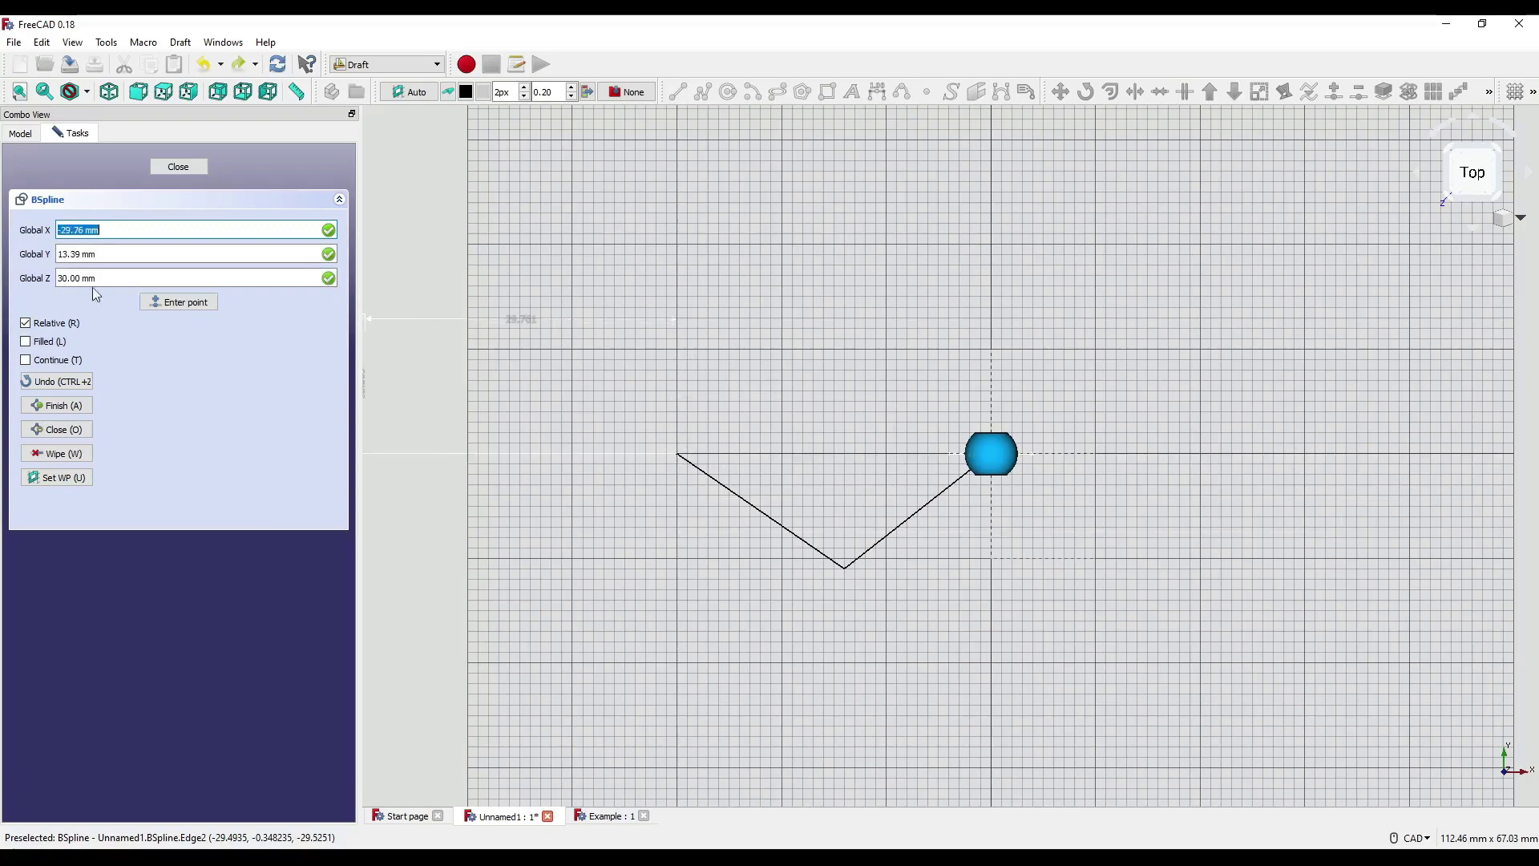
triple_click(112, 230)
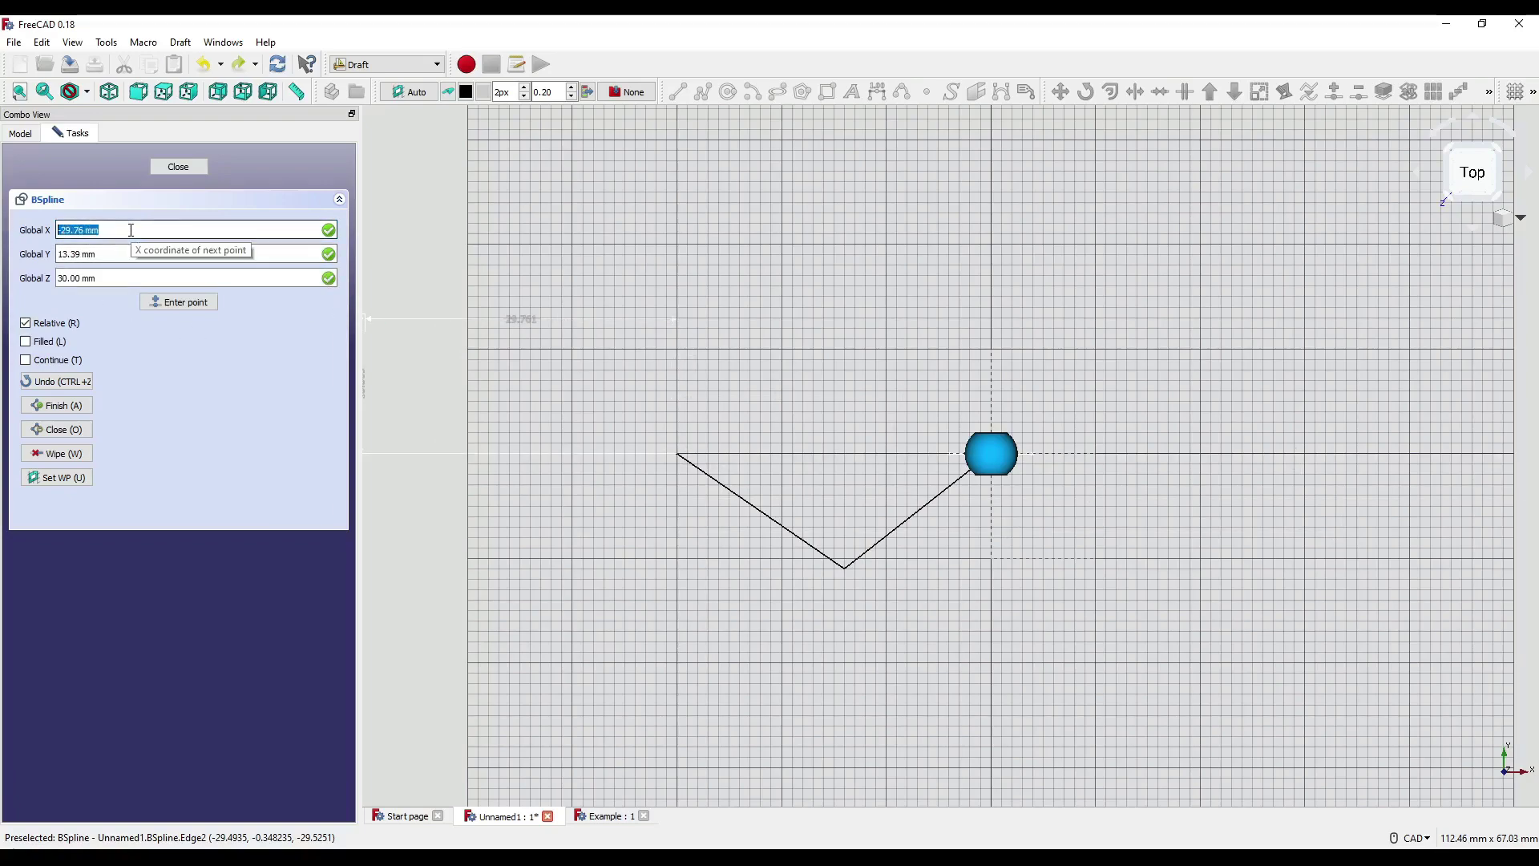
type("16")
key("Tab")
type("11")
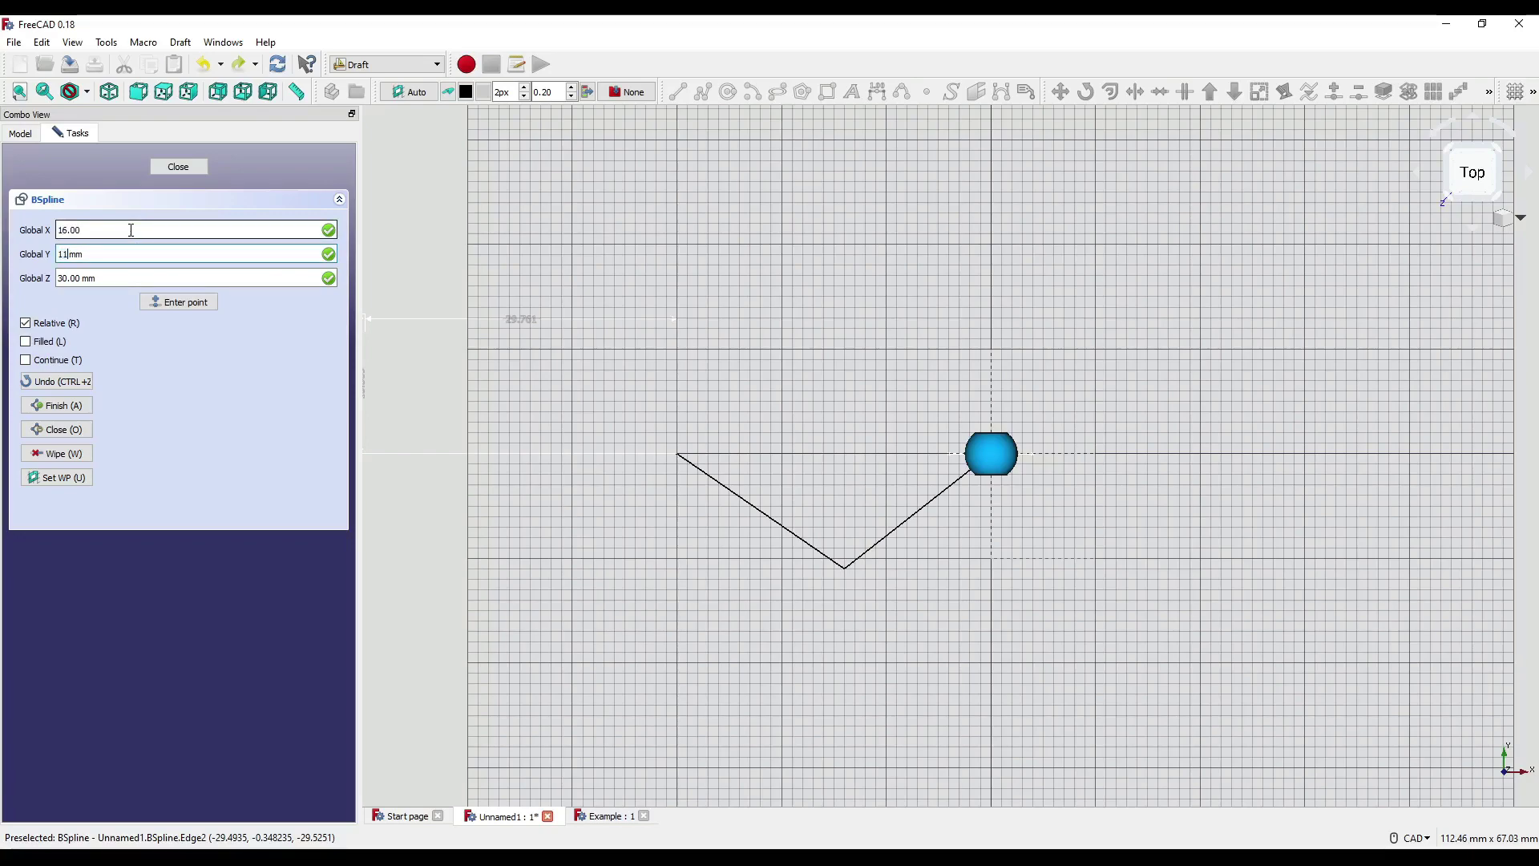
key("Tab")
type("-15")
left_click(172, 306)
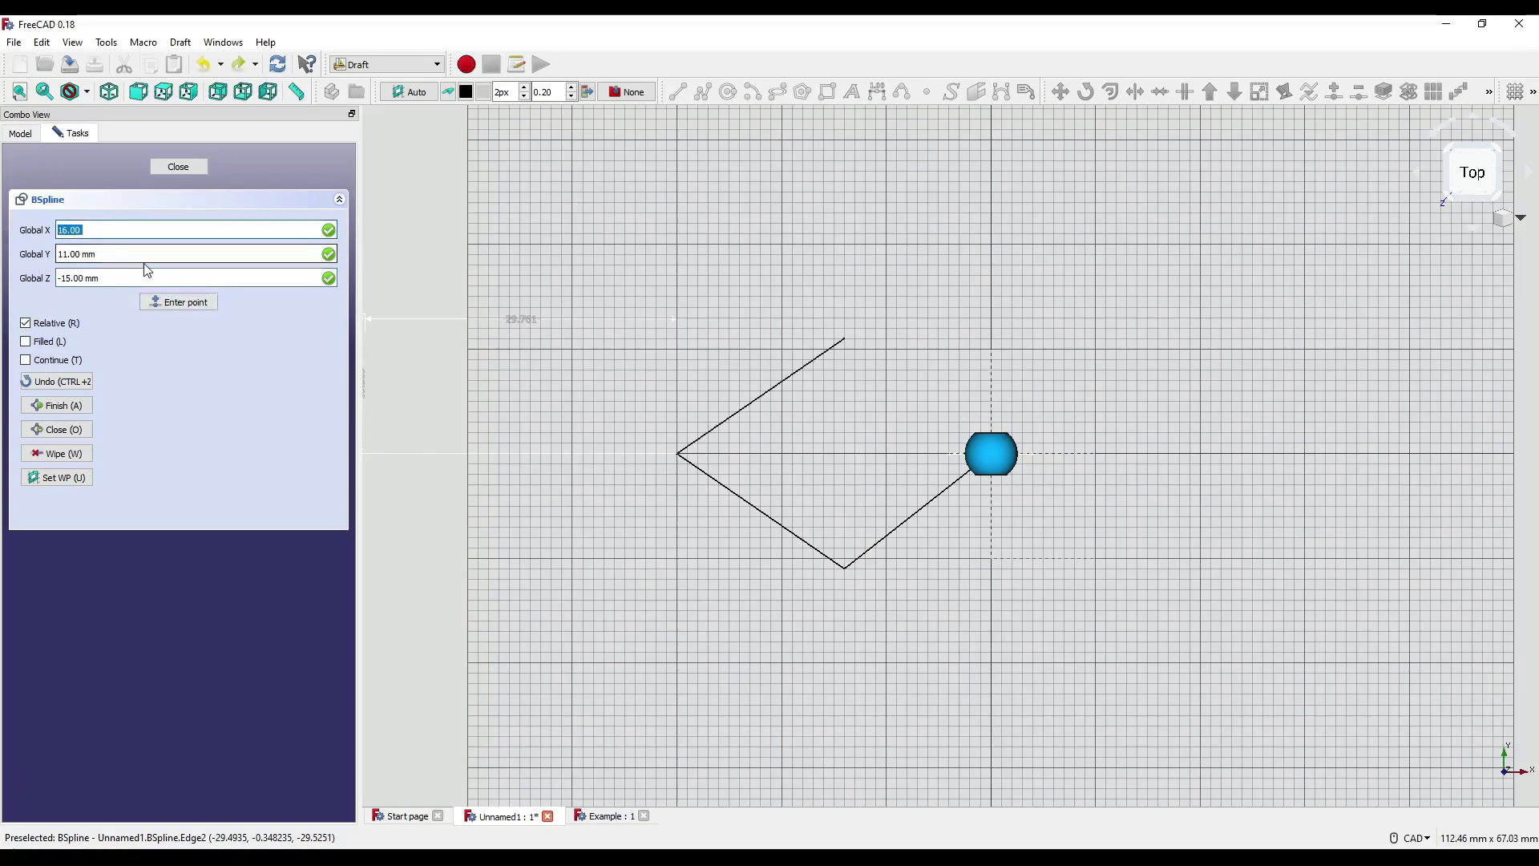
Step: Add the last B-spline point at a relative offset of X 14, Y -11, Z -15 mm and finish the curve
type("14")
key("Tab")
type("-1")
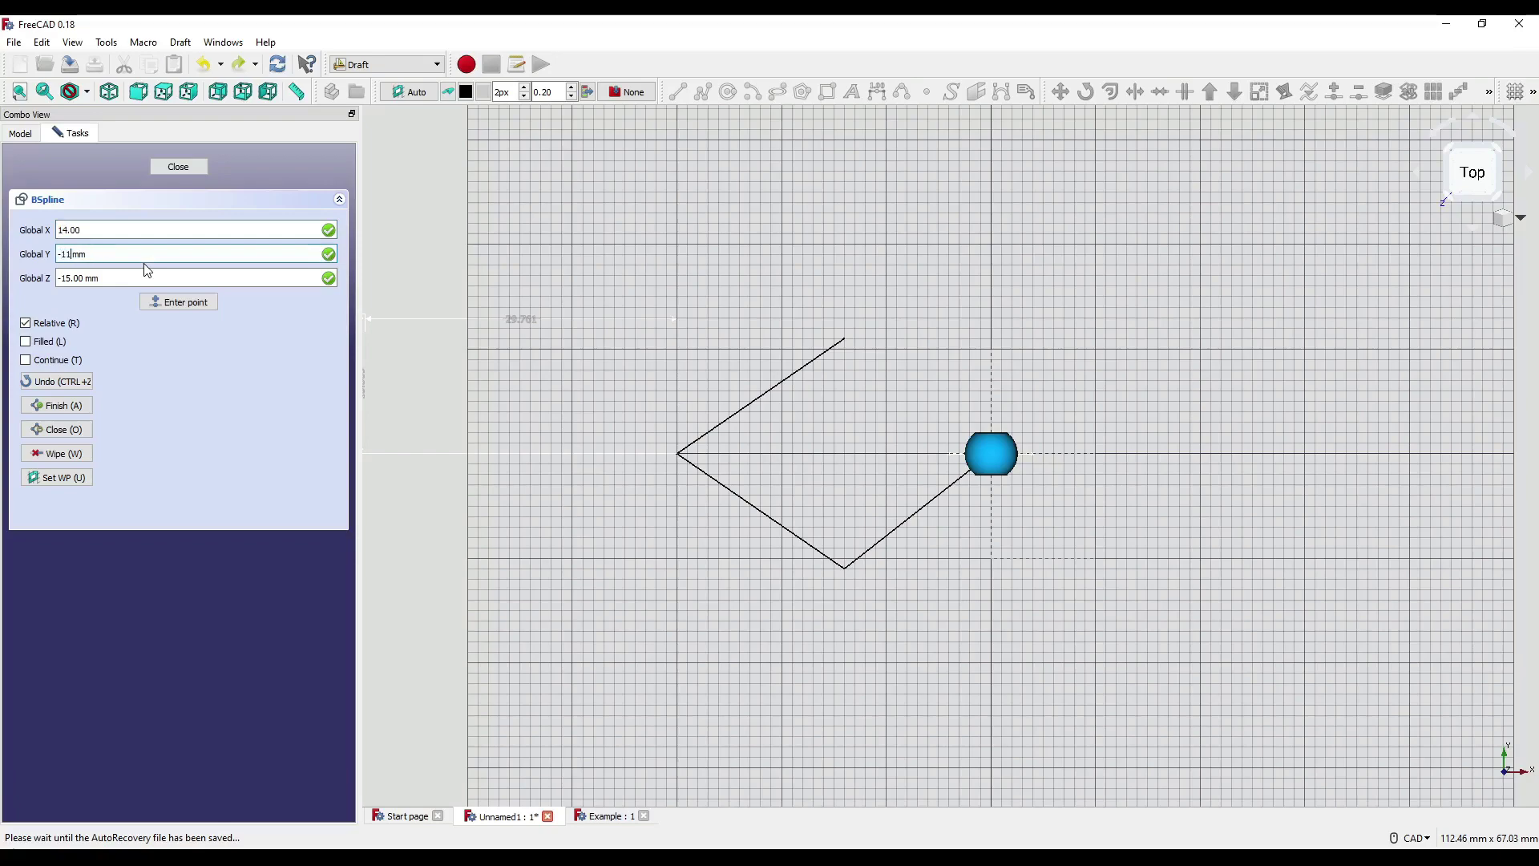
key("Tab")
type("-15")
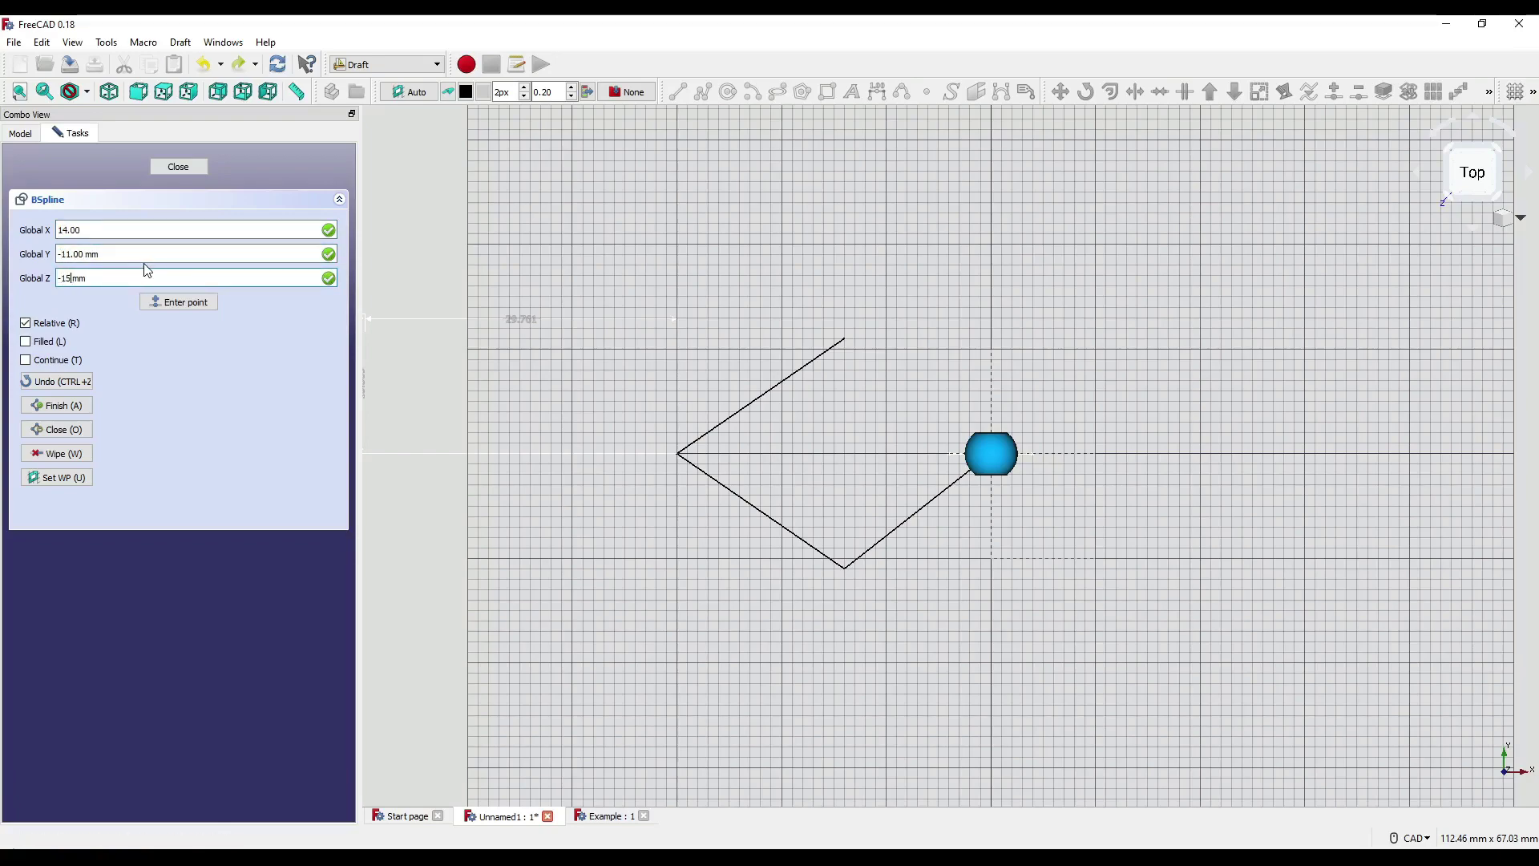
left_click(190, 307)
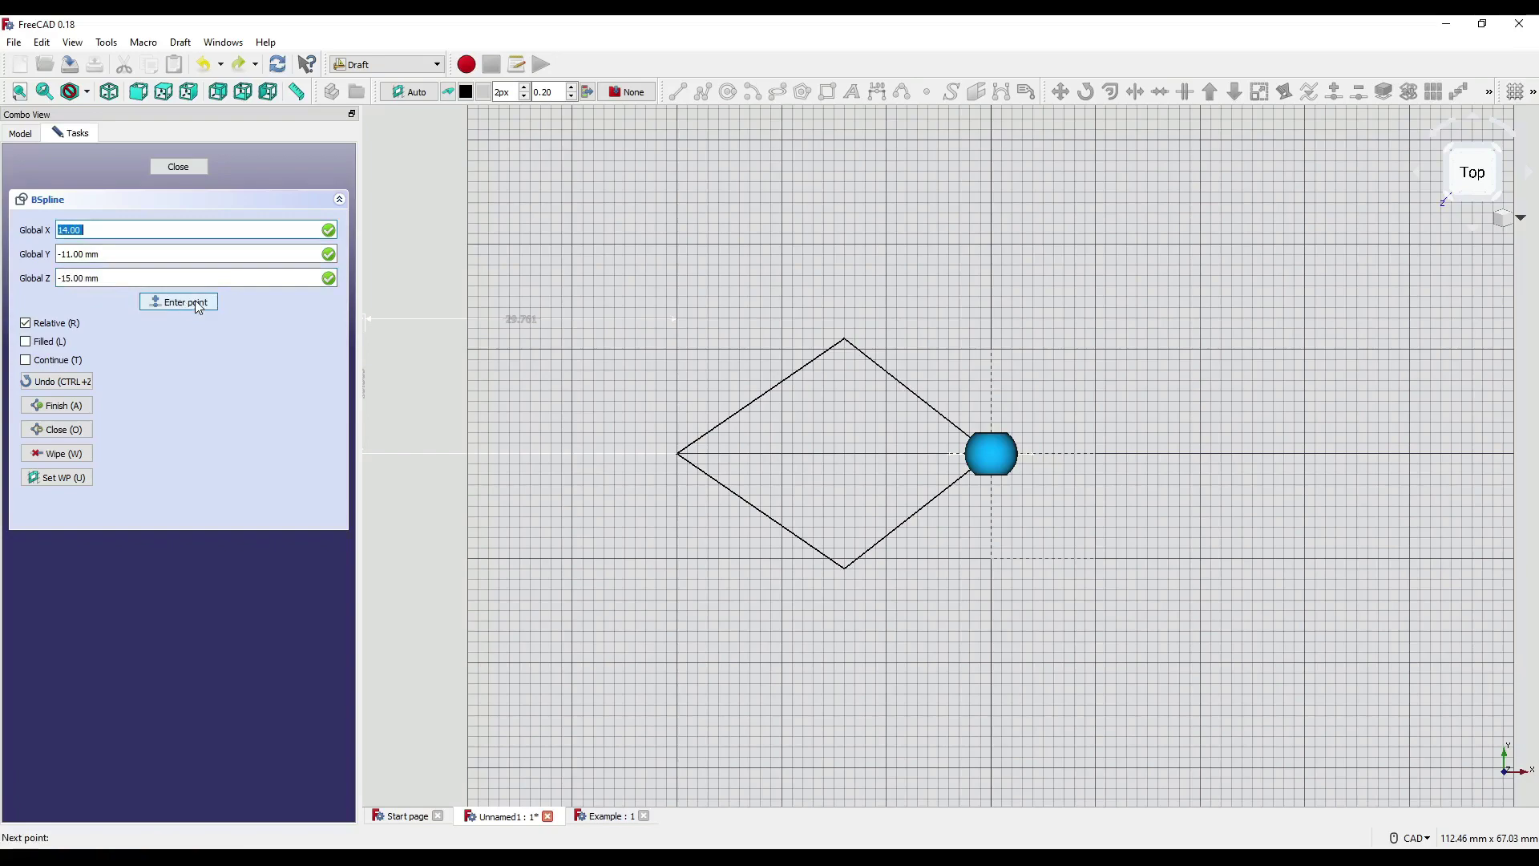
left_click(189, 167)
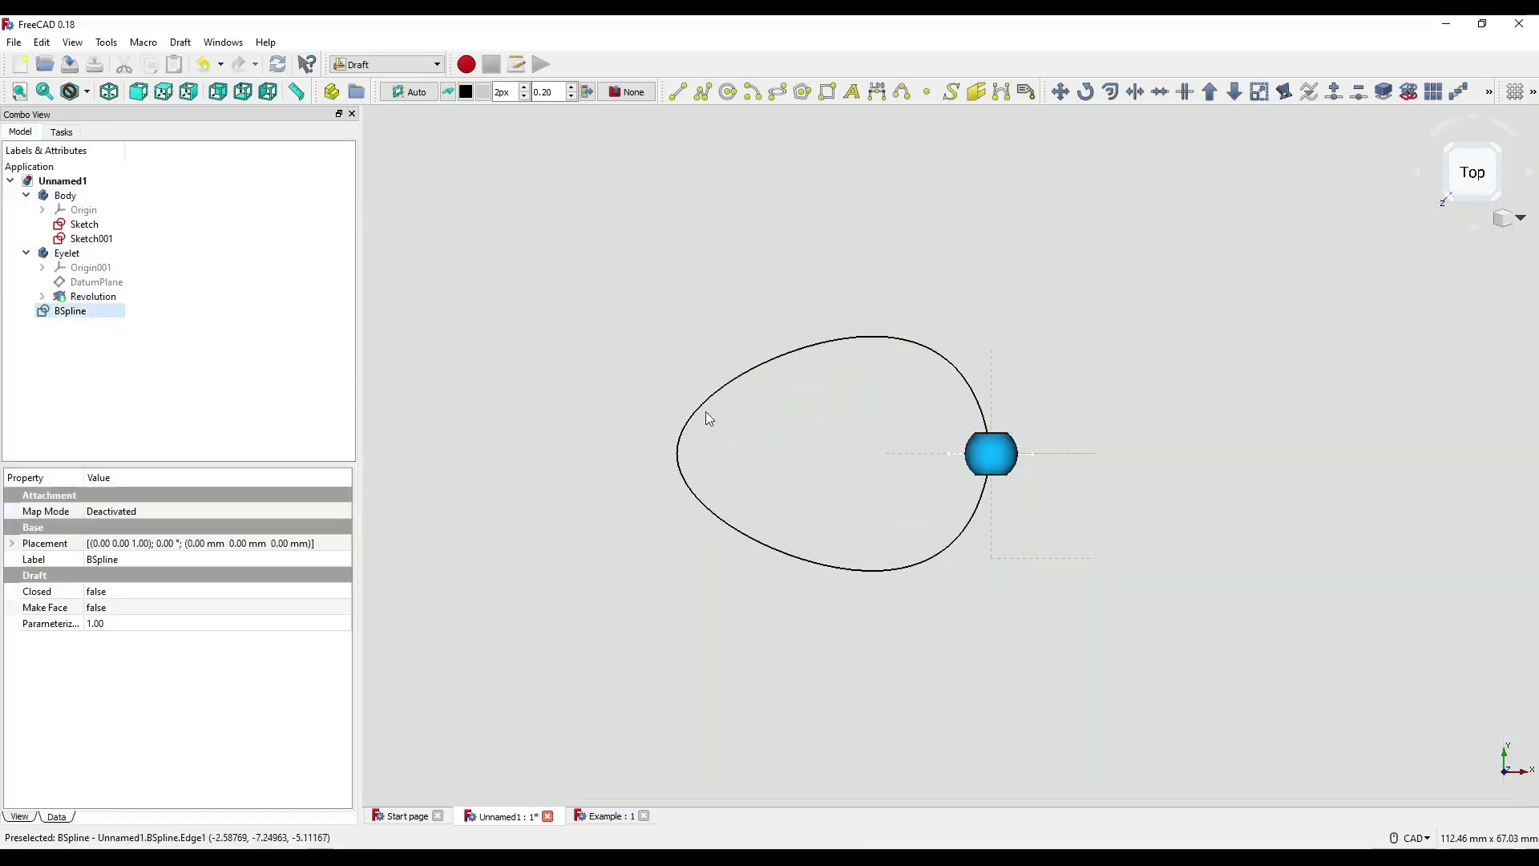
Step: Switch to the Part Design workbench and hide the Eyelet body
key("1")
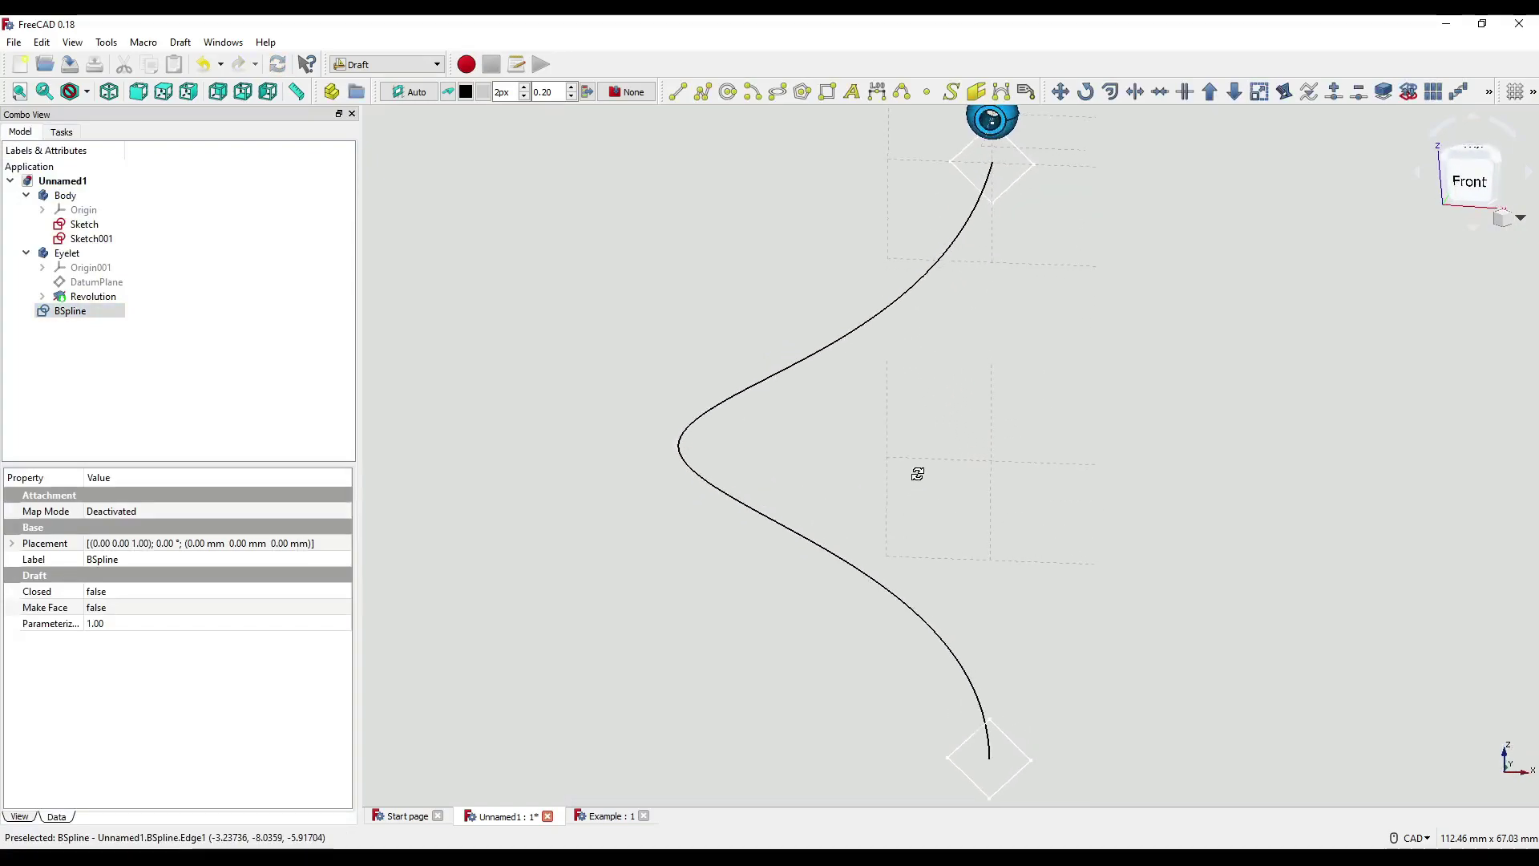
middle_click_drag(1031, 544, 864, 483)
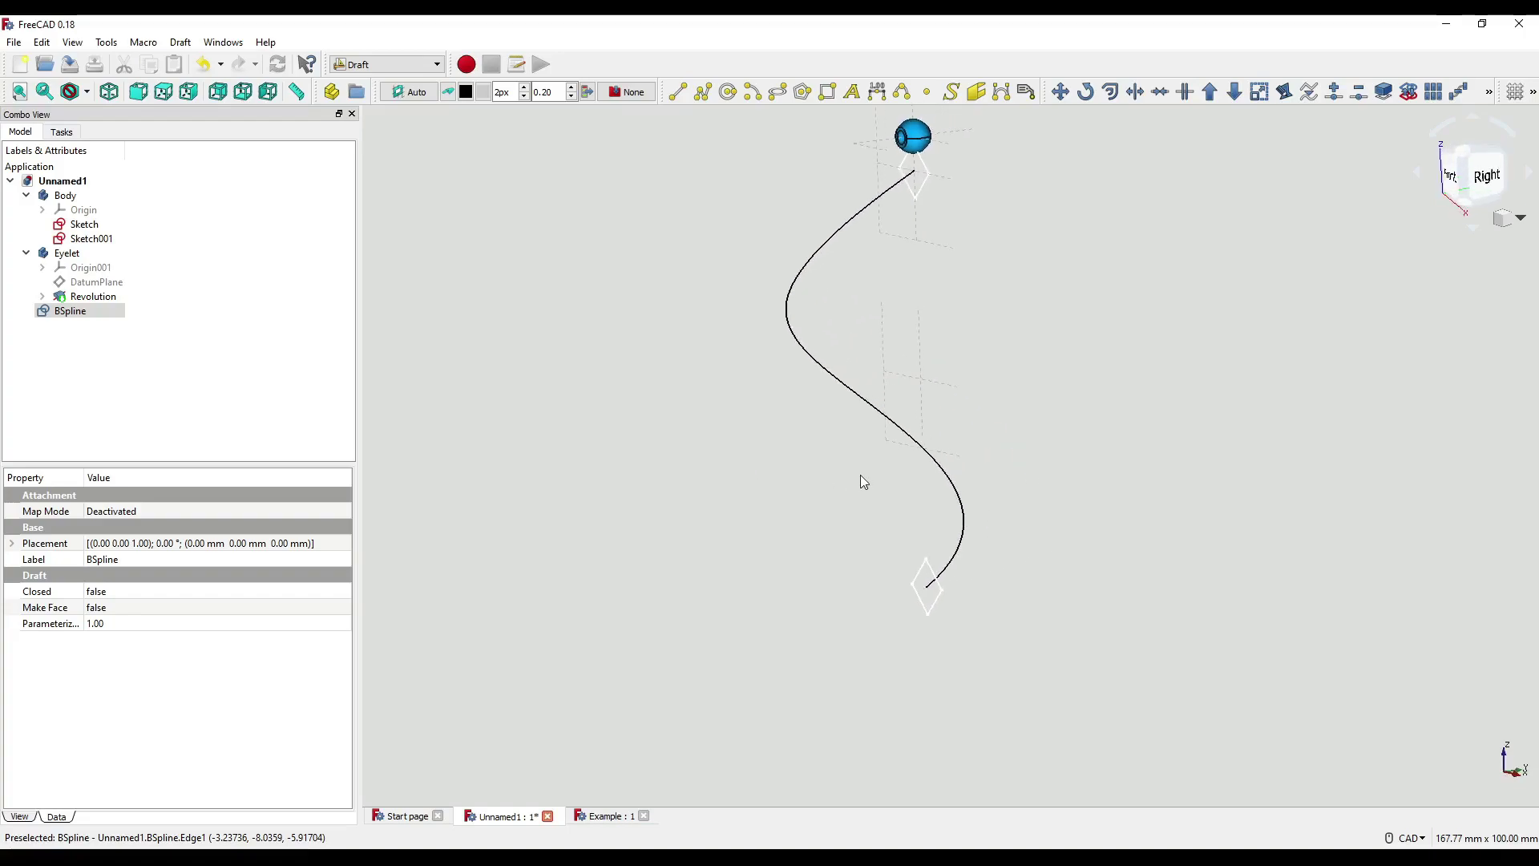
key("1")
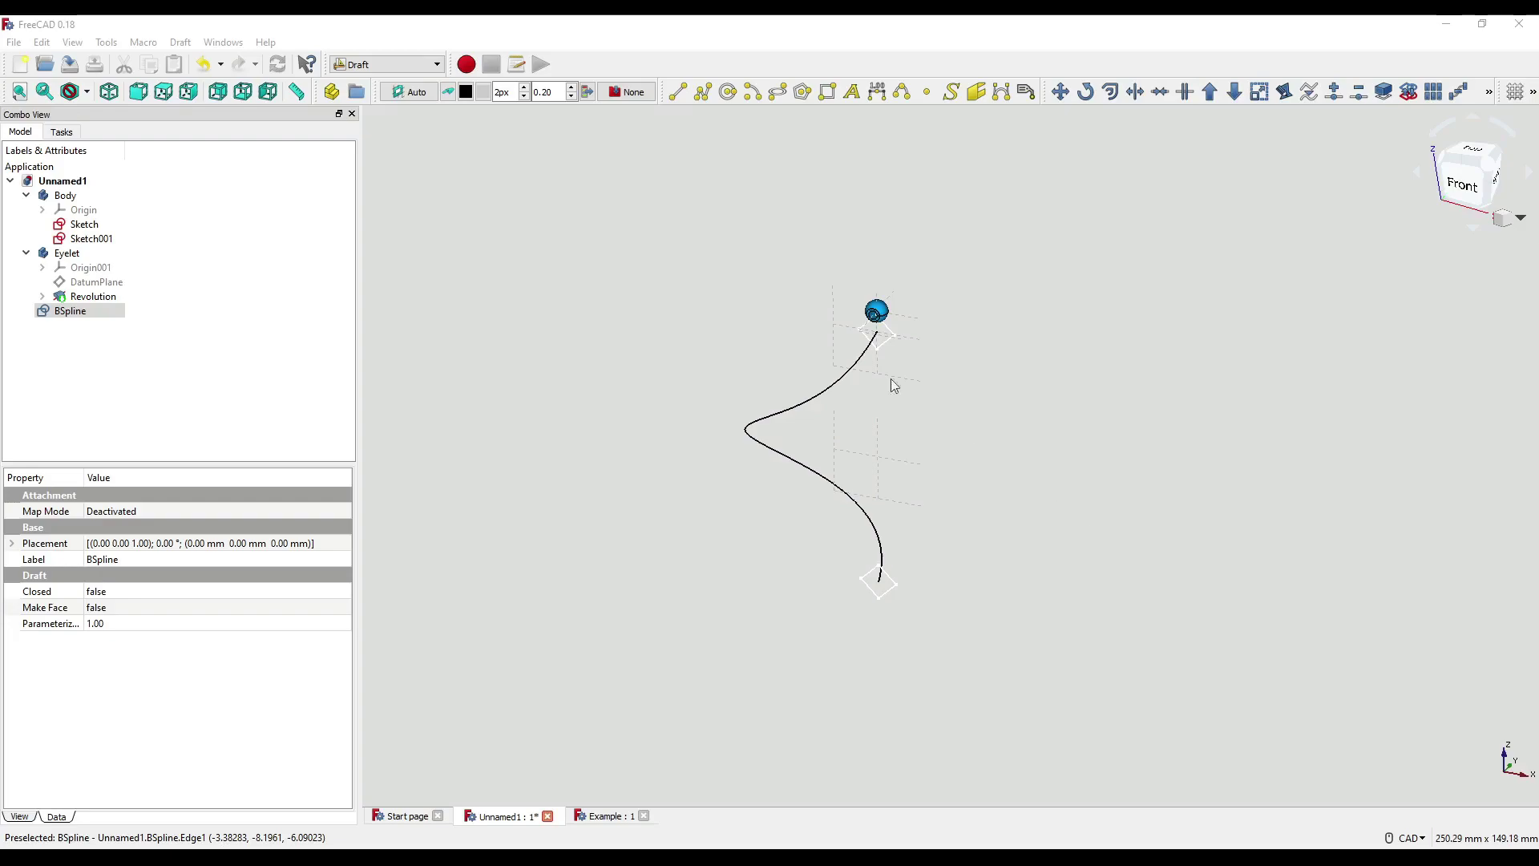
left_click(377, 64)
left_click(384, 218)
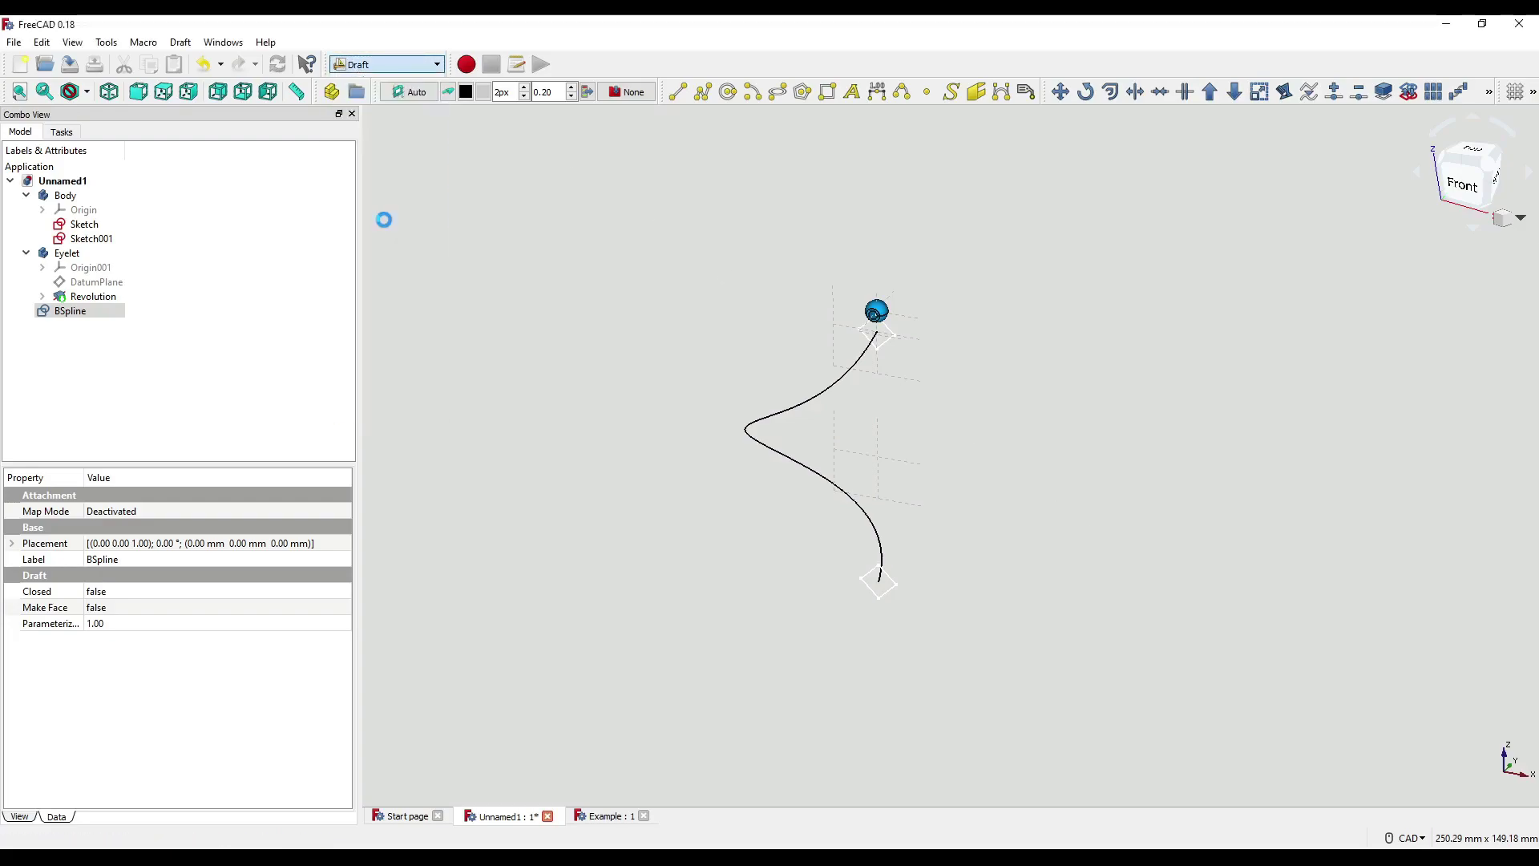
left_click(20, 132)
left_click(68, 253)
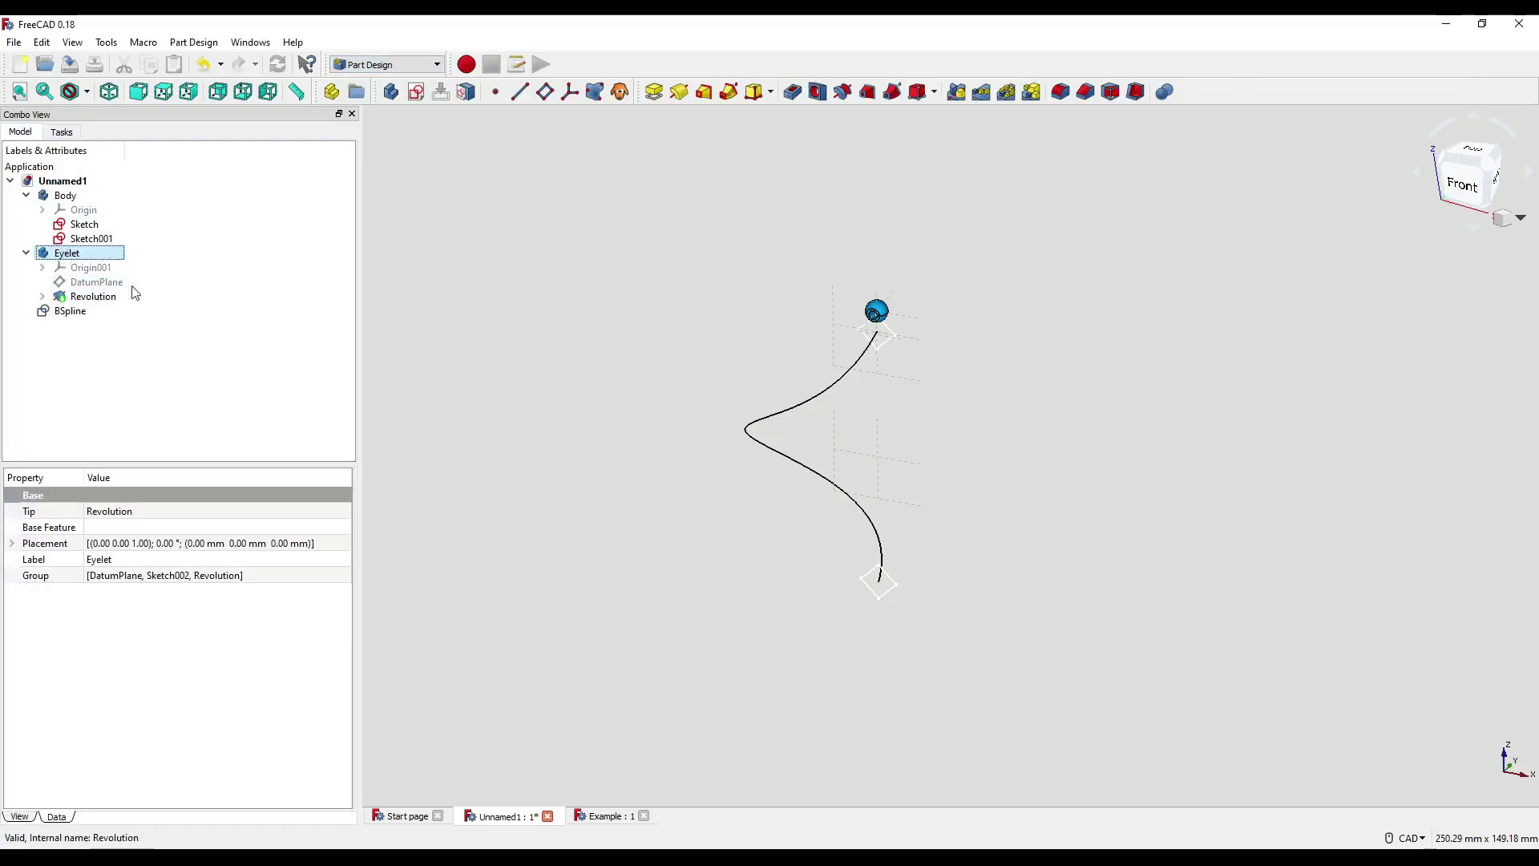
key("space")
left_click(597, 373)
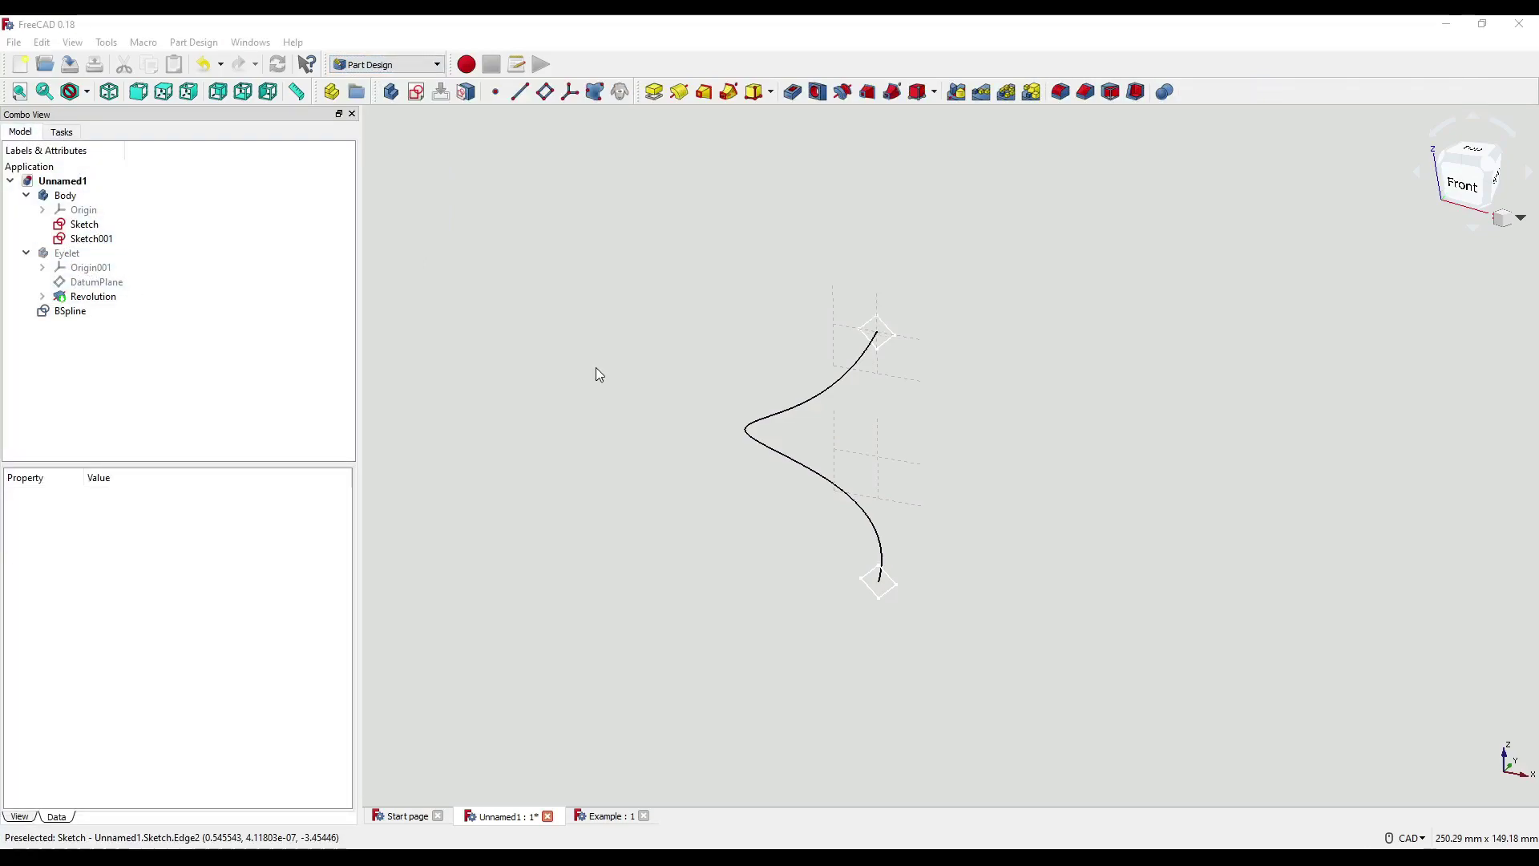
Step: Make the body that holds the two diamond sketches the active body
left_click(80, 196)
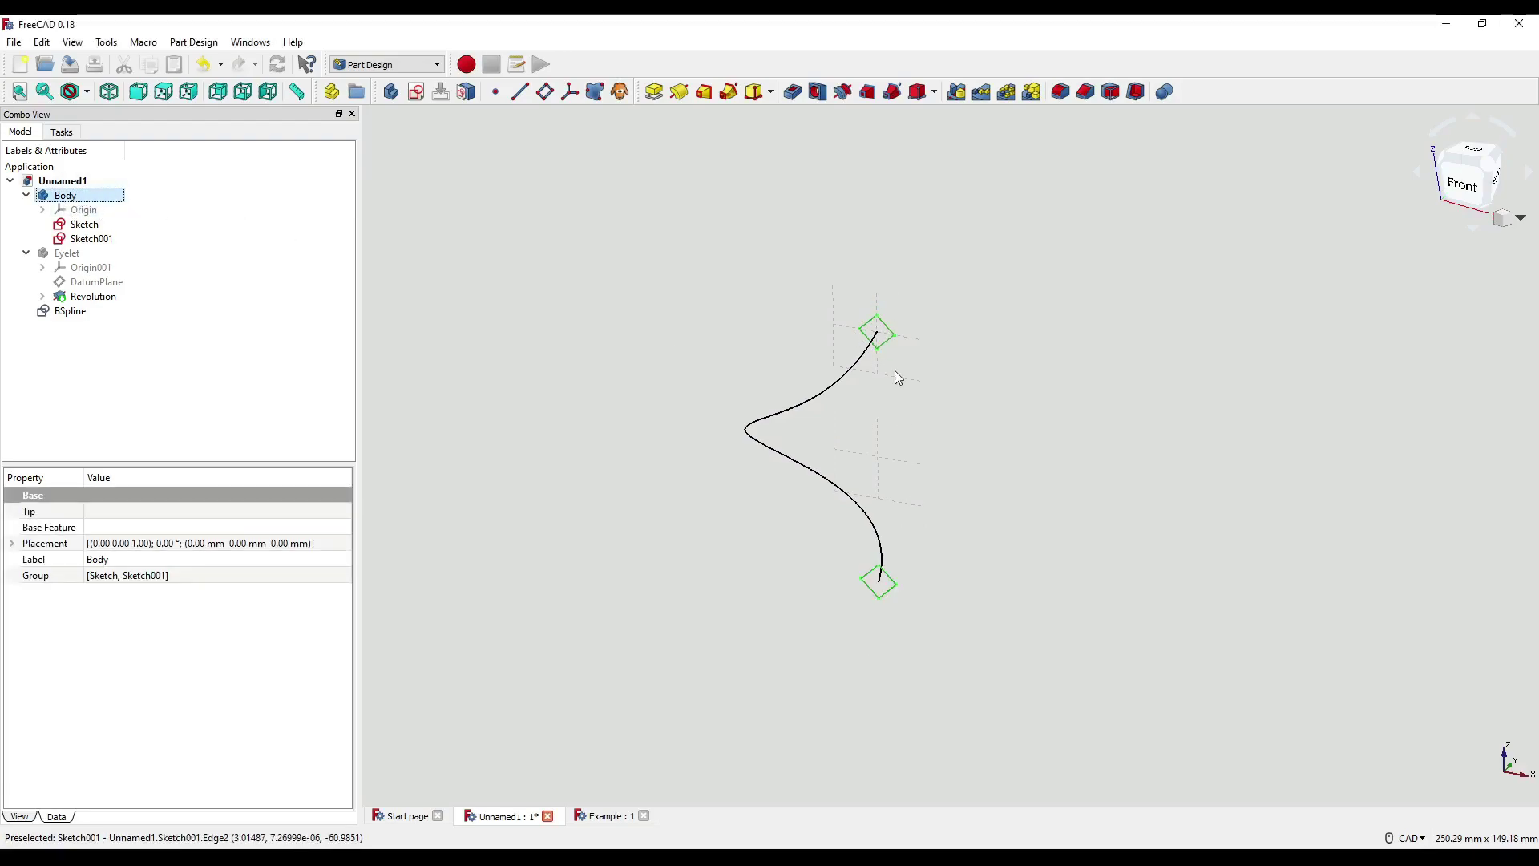
right_click(70, 196)
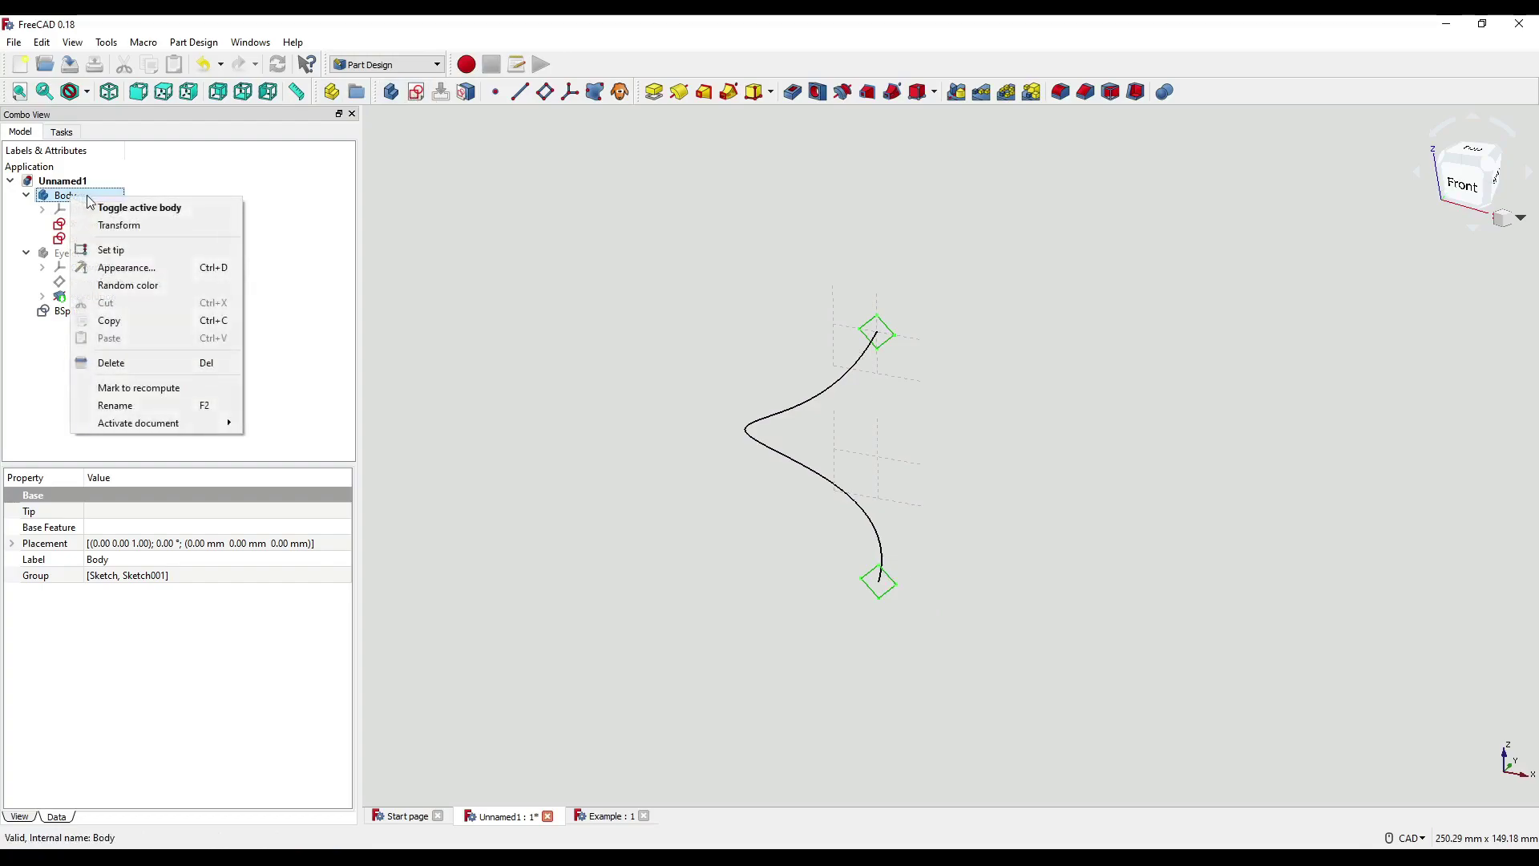
left_click(140, 211)
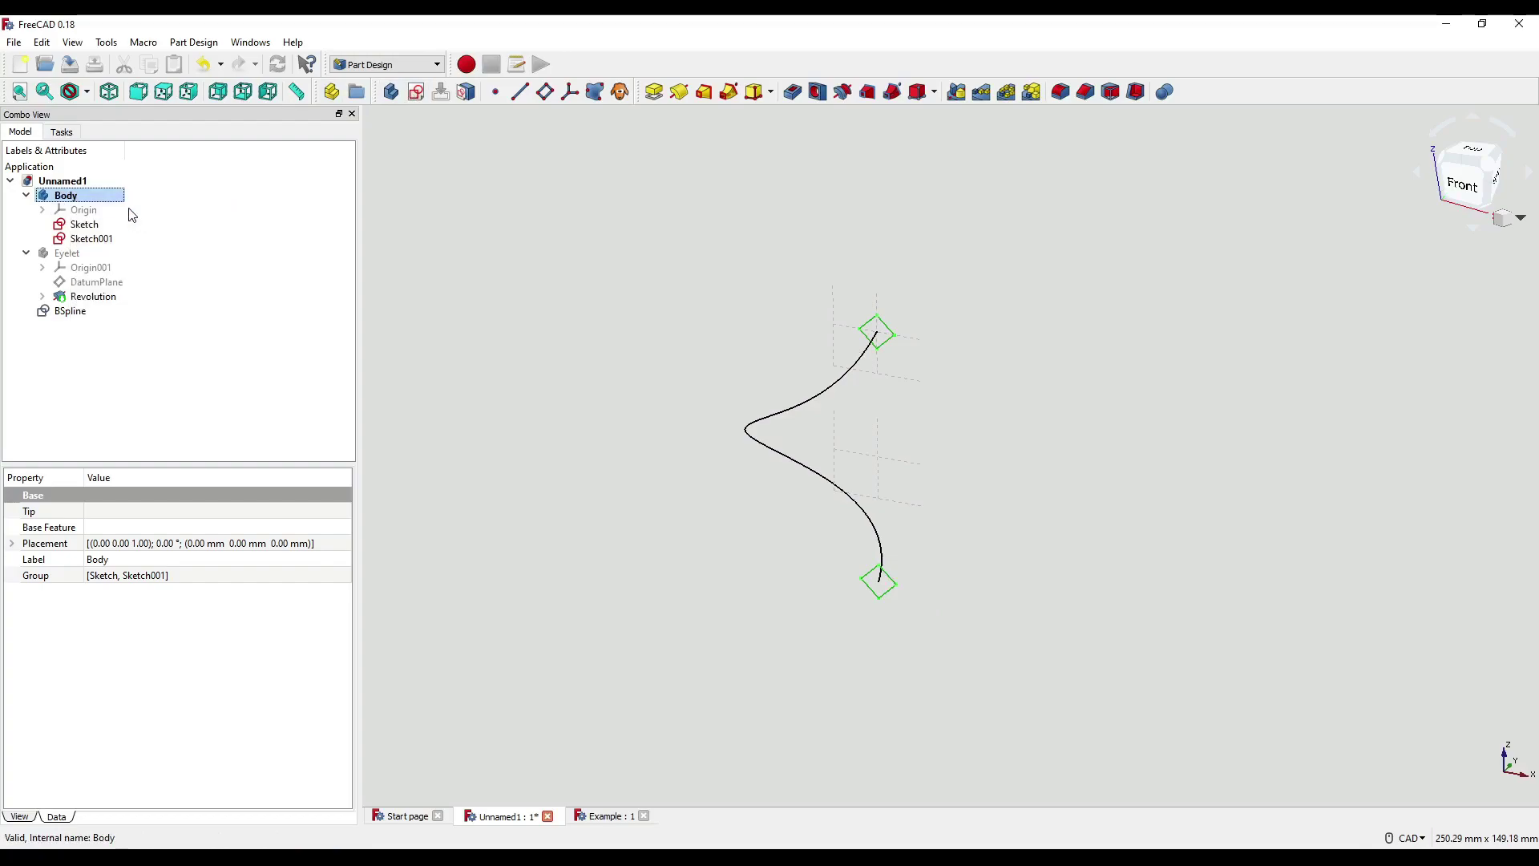
Step: Start an Additive Pipe with the upper diamond sketch as its profile
left_click(85, 225)
left_click(86, 238)
left_click(83, 226)
left_click(81, 236)
left_click(80, 227)
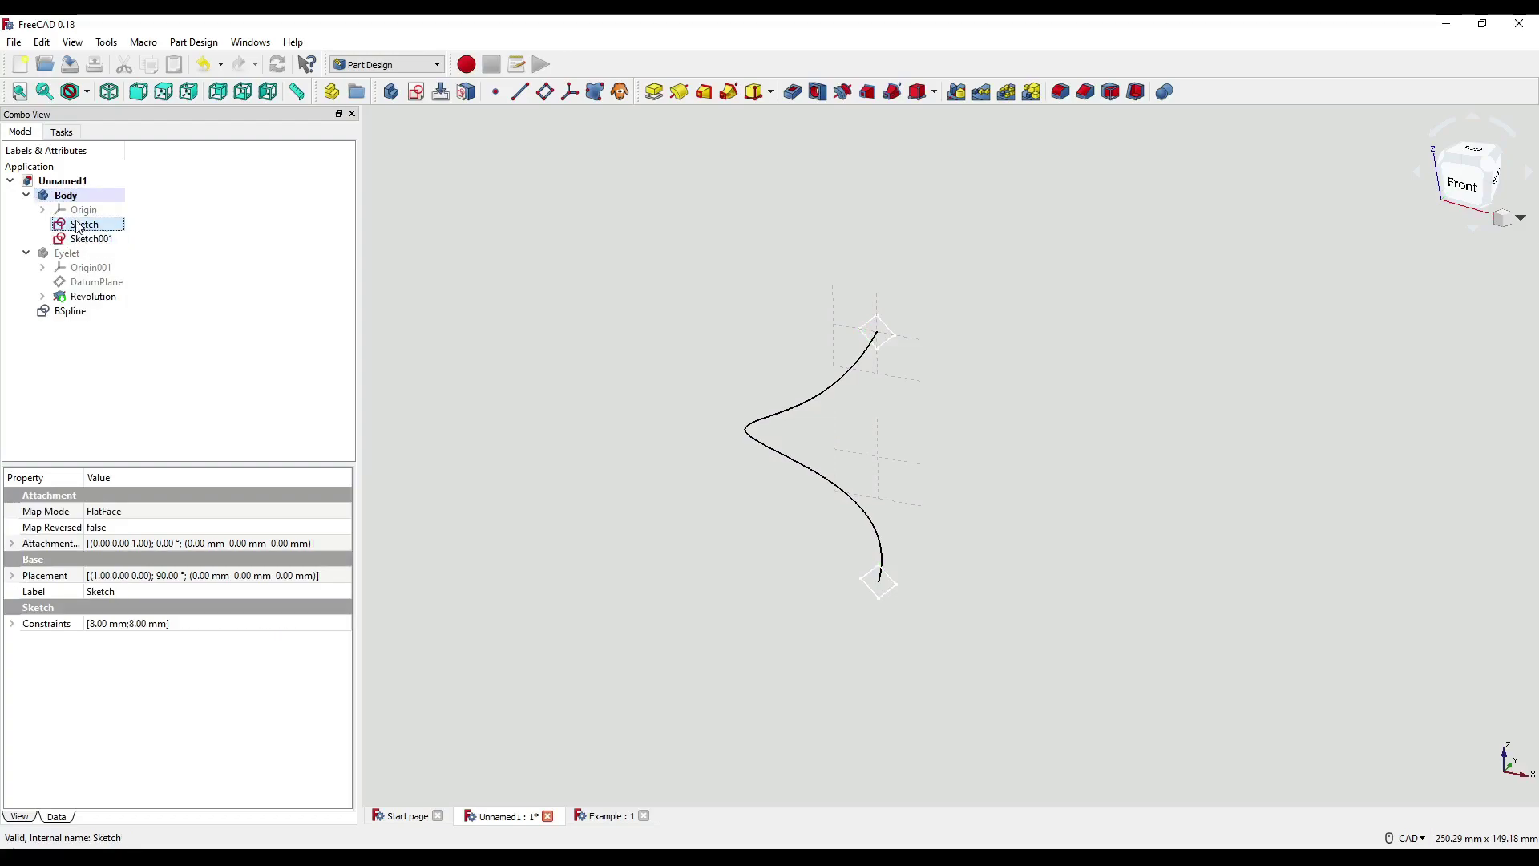
left_click(729, 95)
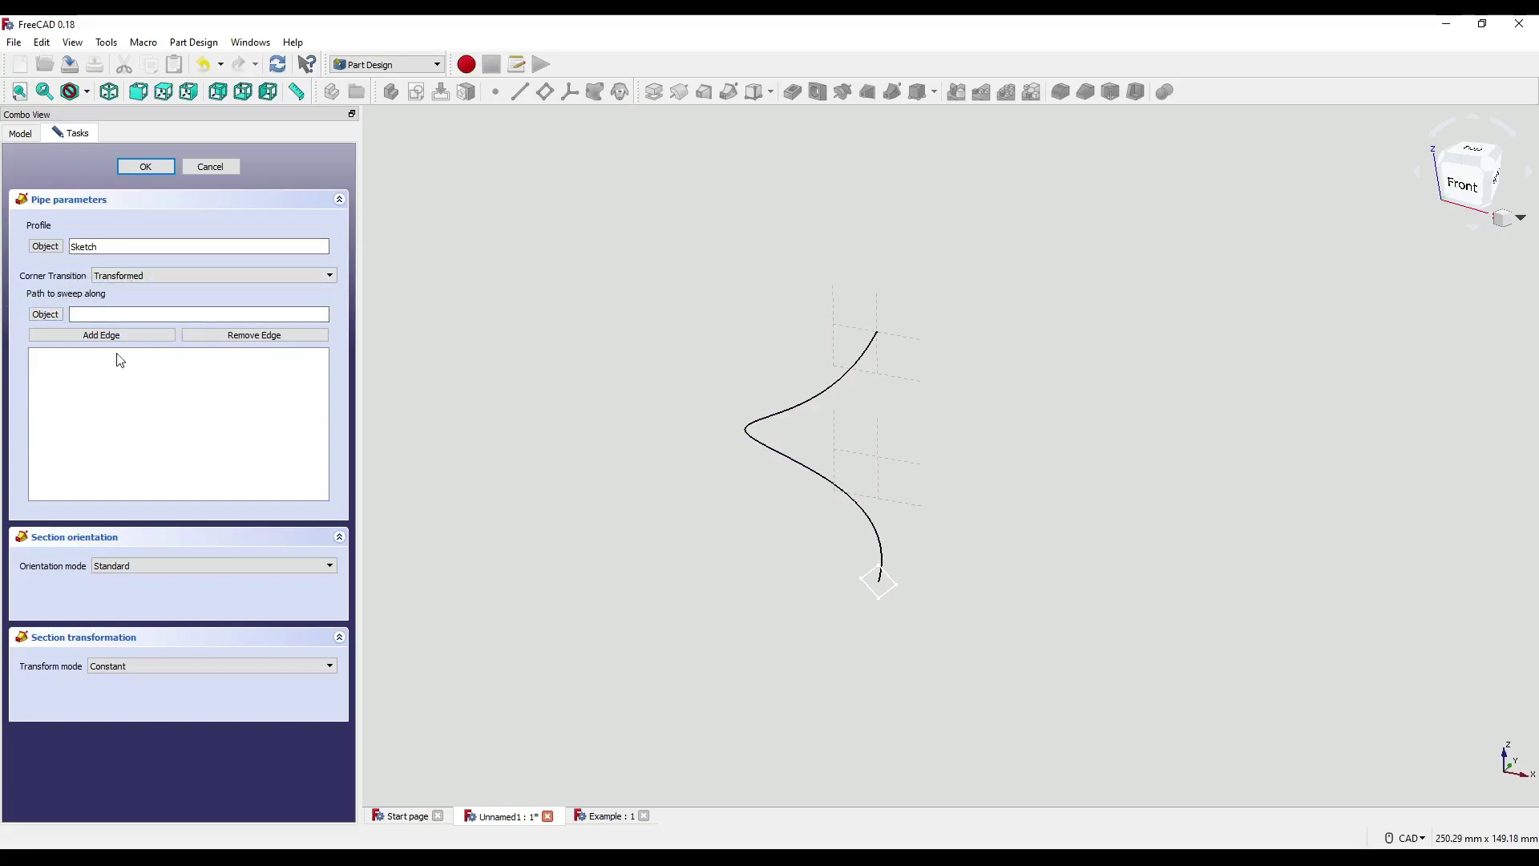
Step: Set the B-spline's edge as the path to sweep the diamond profile along
left_click(46, 315)
left_click(818, 395)
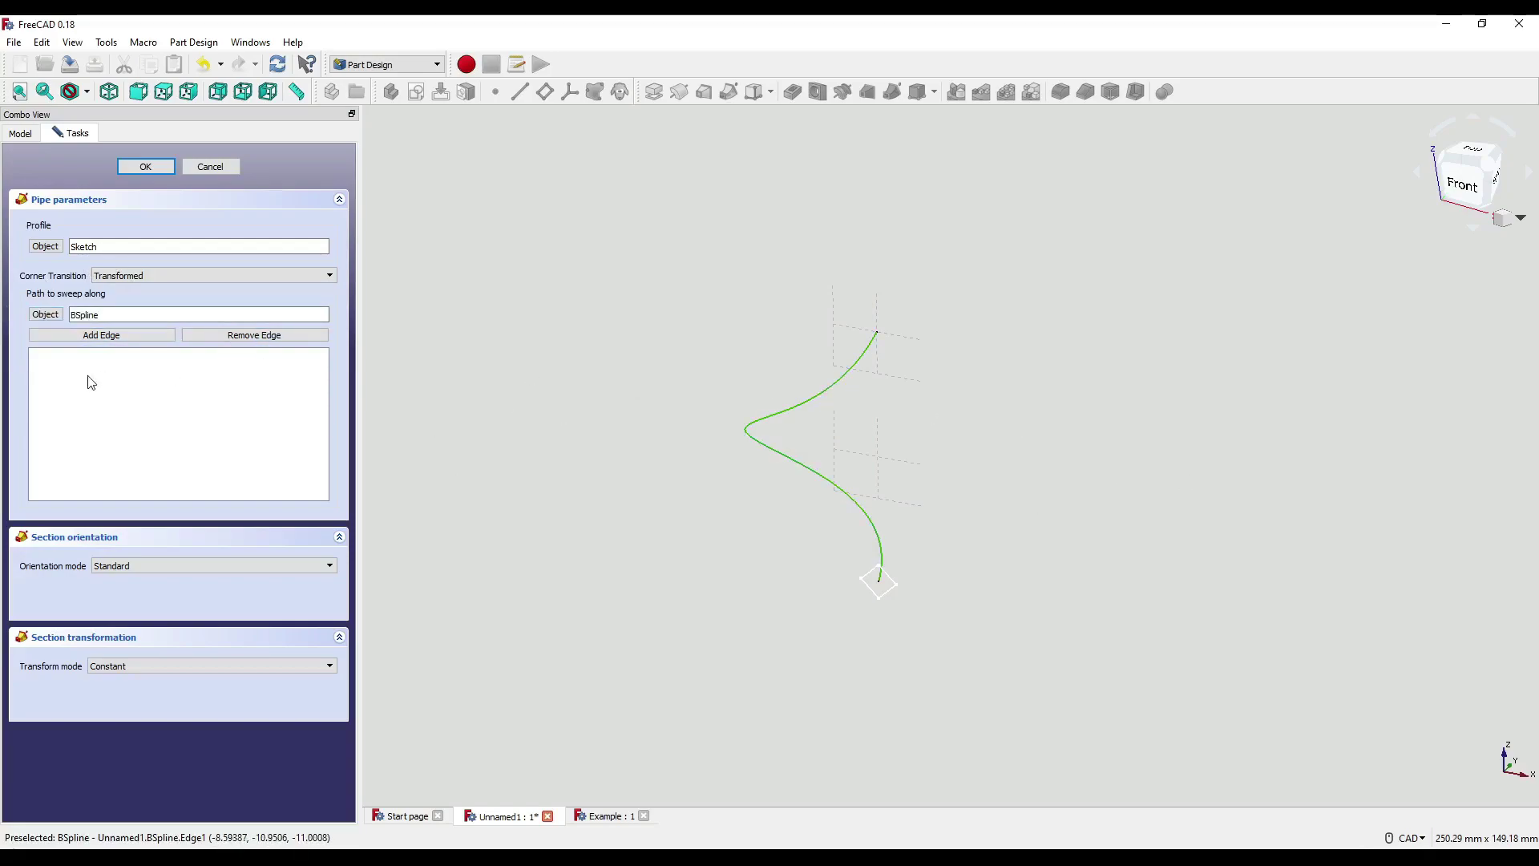
double_click(138, 310)
key("BackSpace")
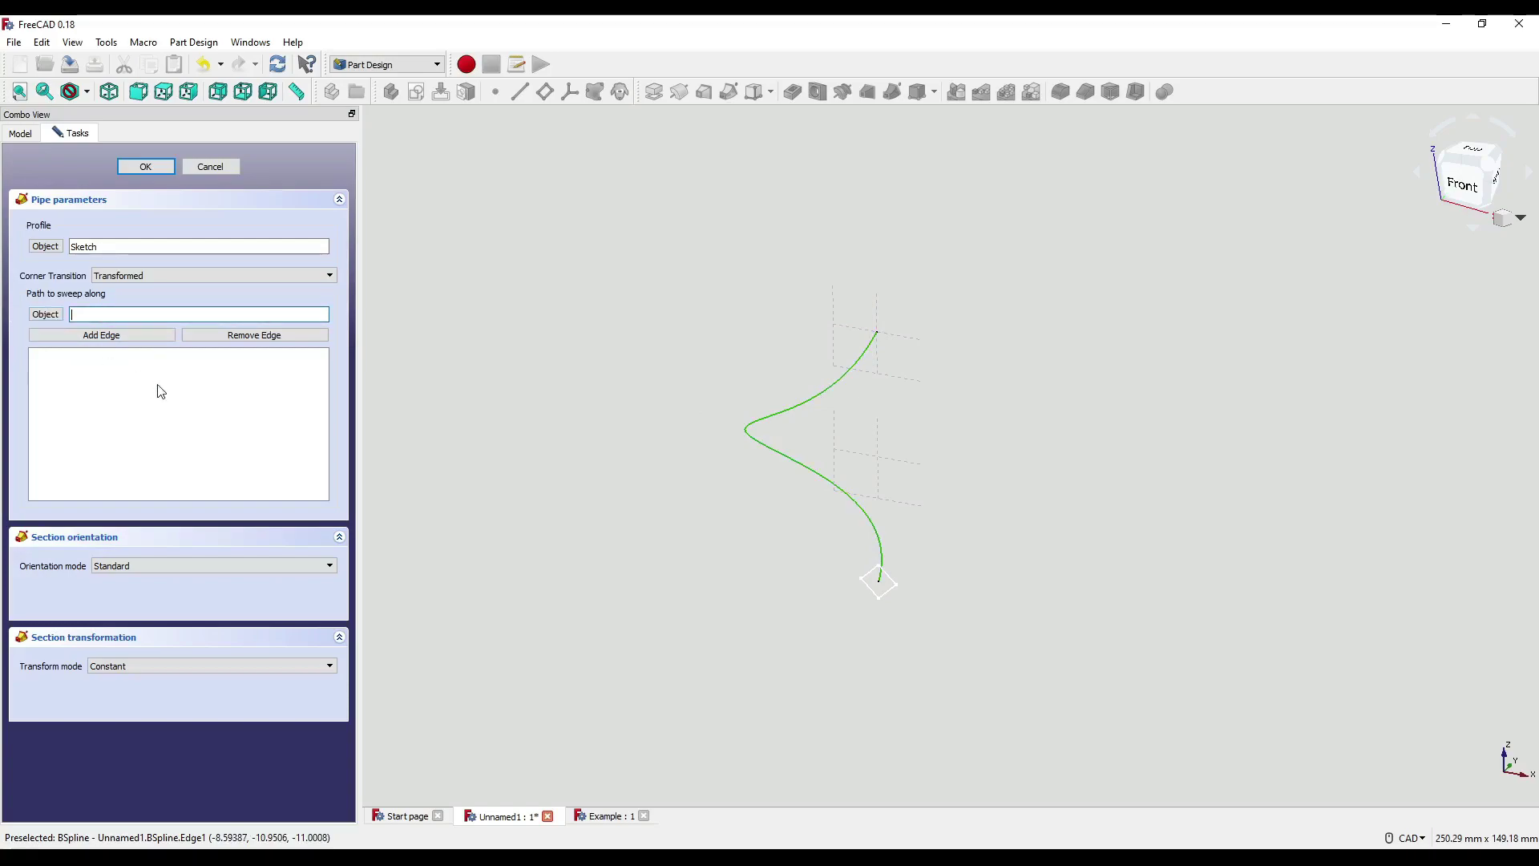
left_click(112, 335)
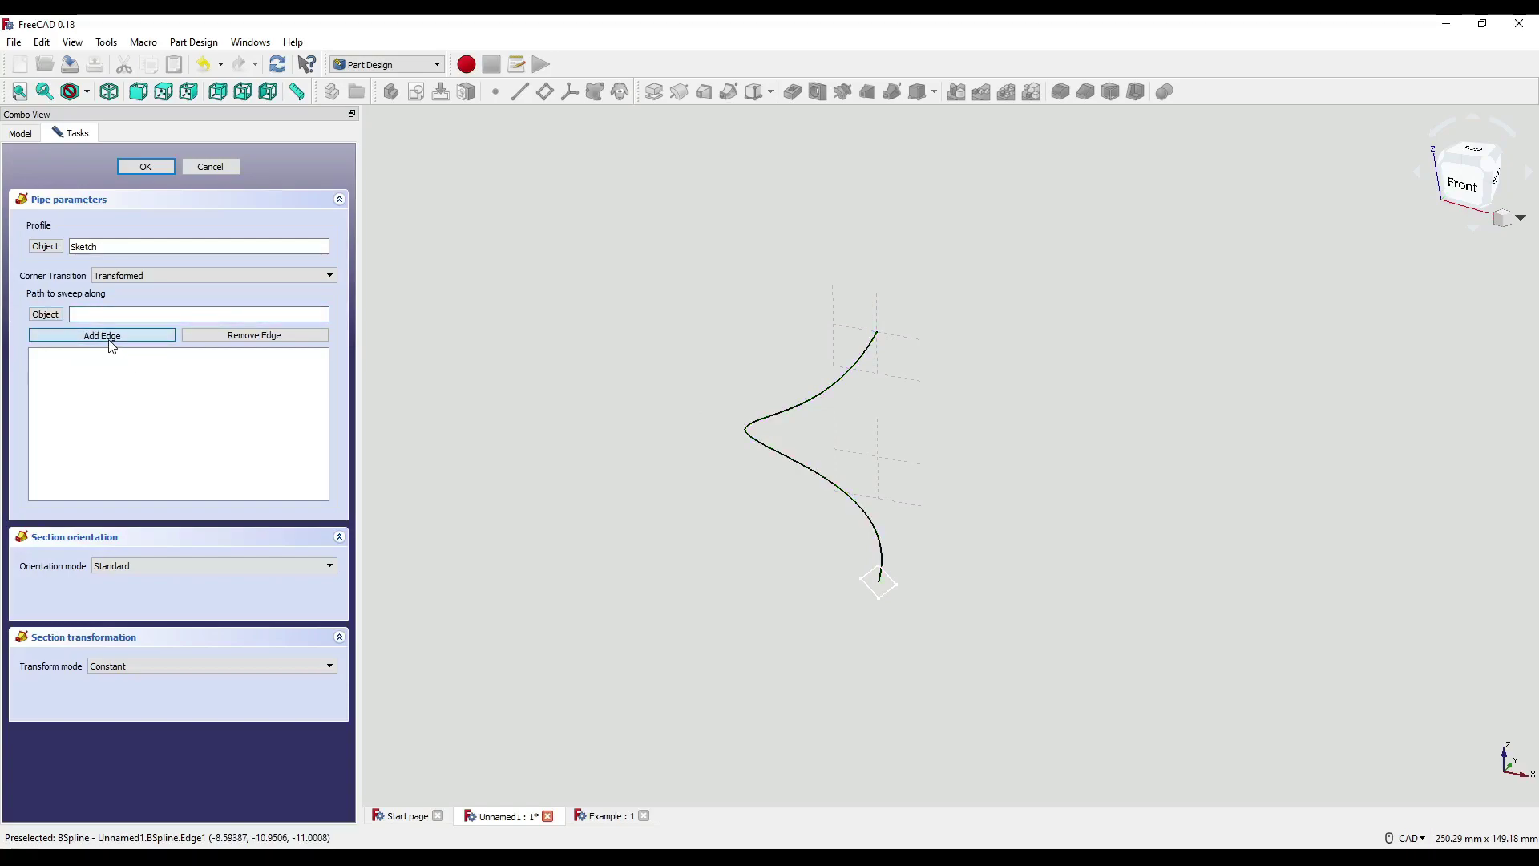
left_click(819, 393)
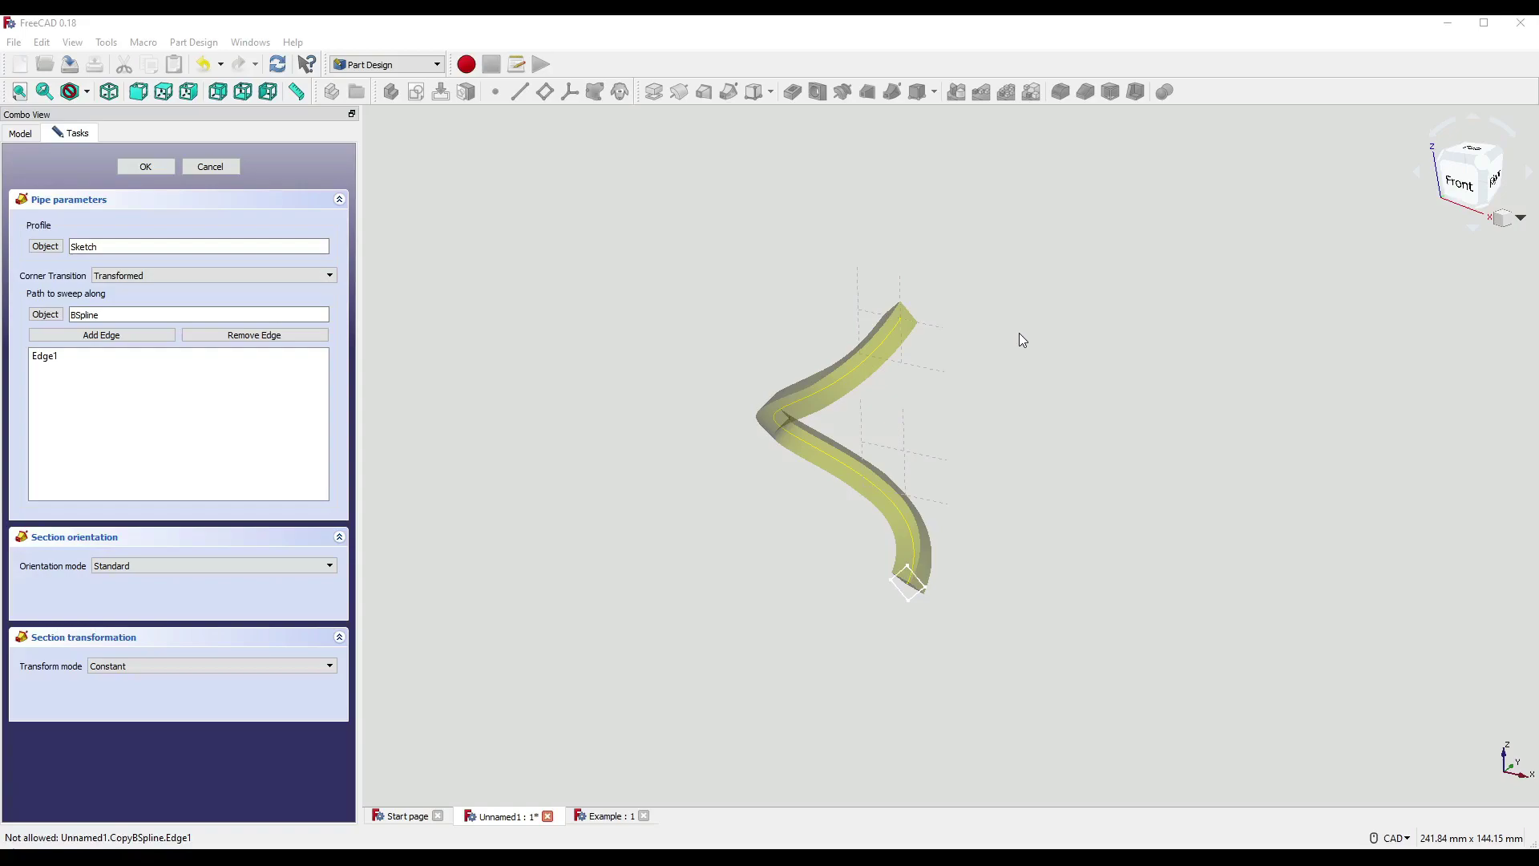
Step: Set the pipe's transform mode to Multisection and add the lower diamond sketch as a section
middle_click_drag(1021, 340, 1024, 372)
middle_click_drag(969, 547, 828, 485)
middle_click_drag(823, 399, 882, 565)
scroll(887, 604, "up", 5)
scroll(884, 591, "down", 3)
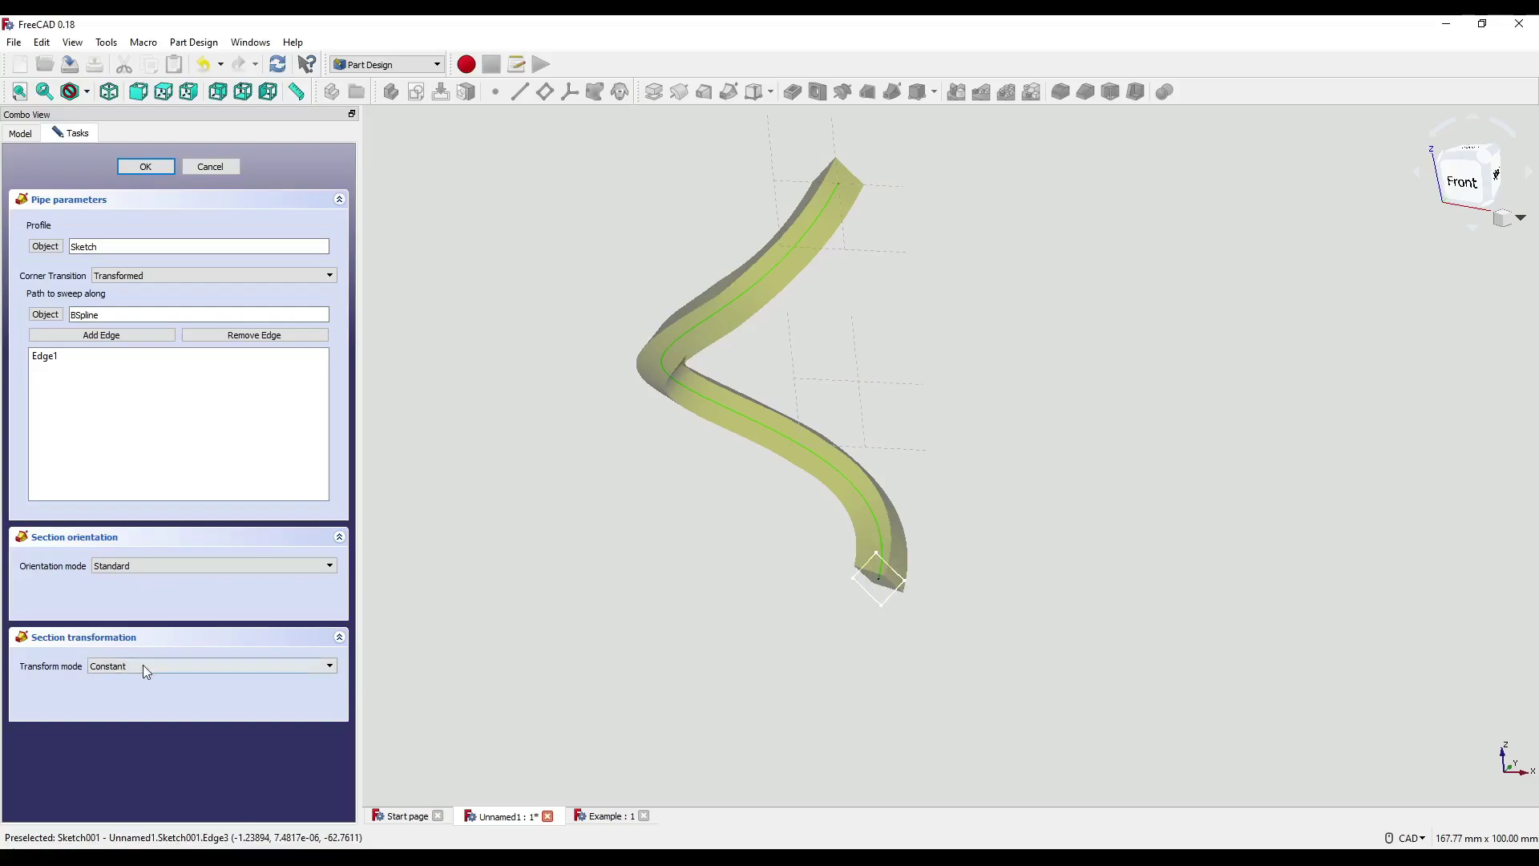
left_click(110, 667)
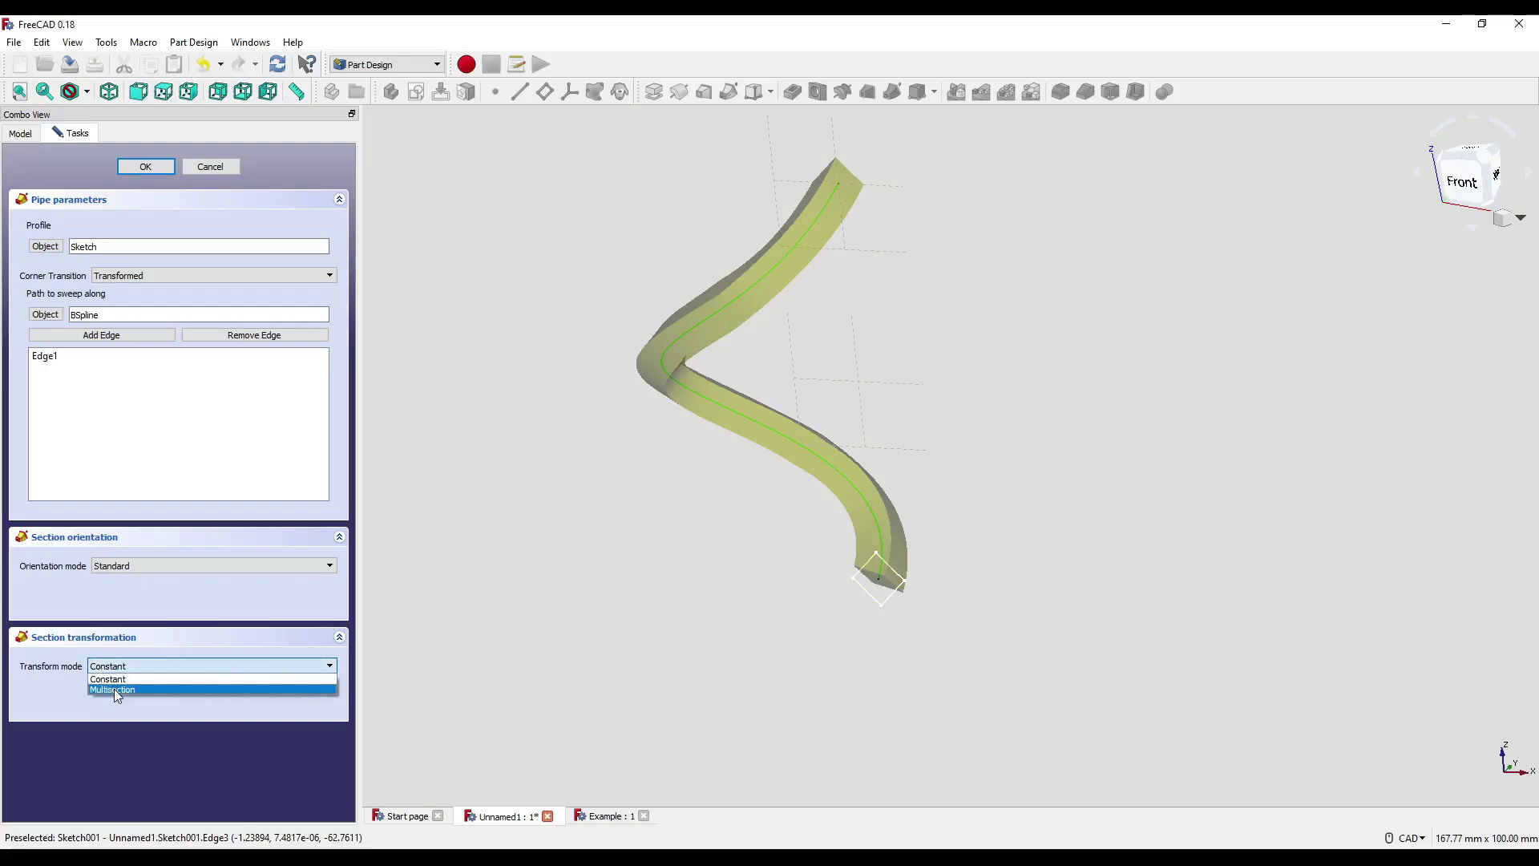
left_click(117, 690)
left_click(58, 646)
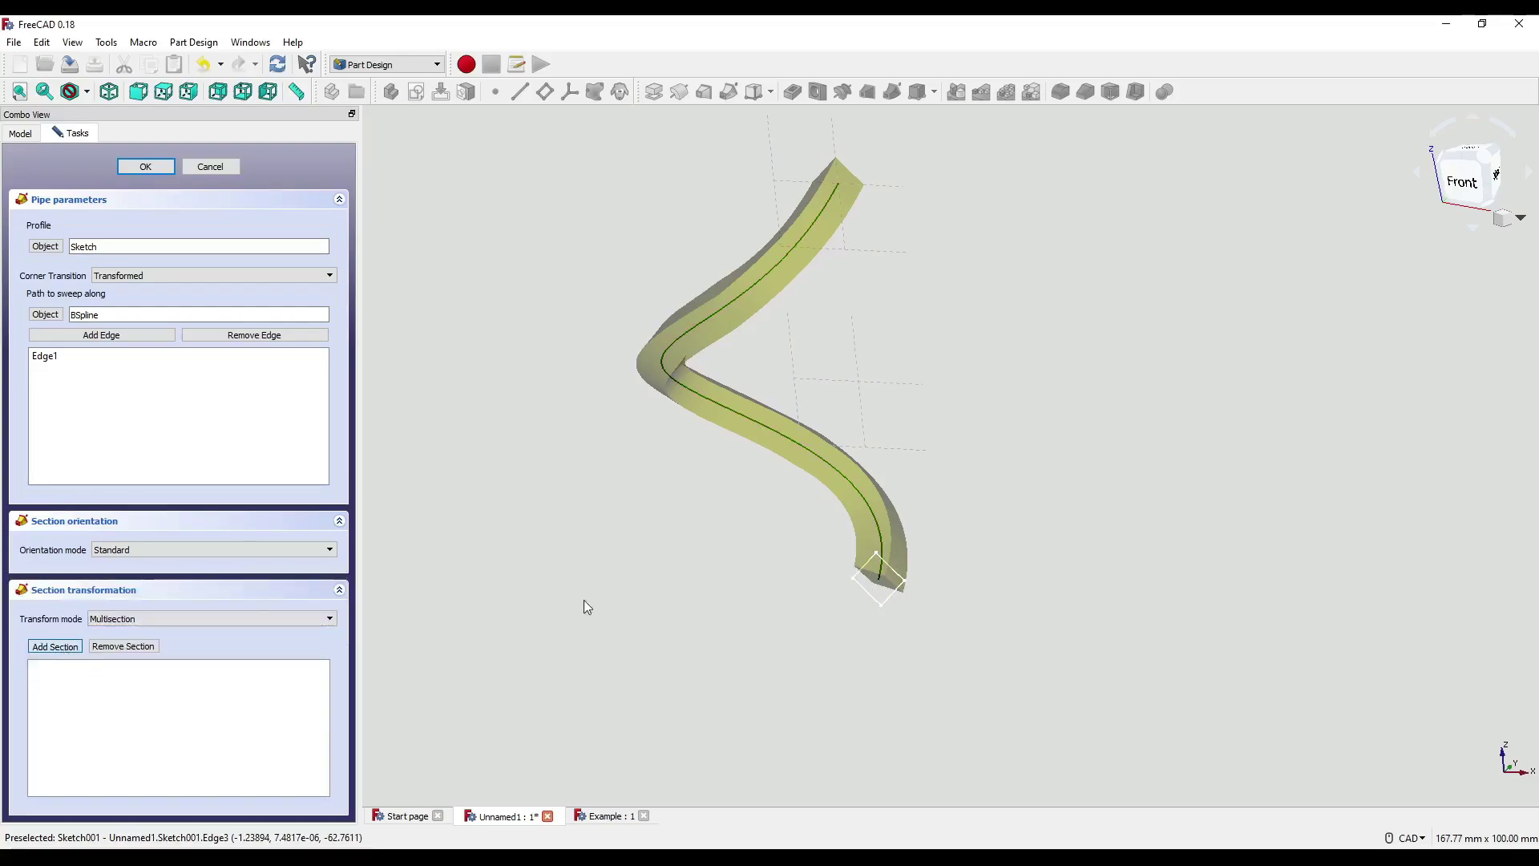
left_click(892, 596)
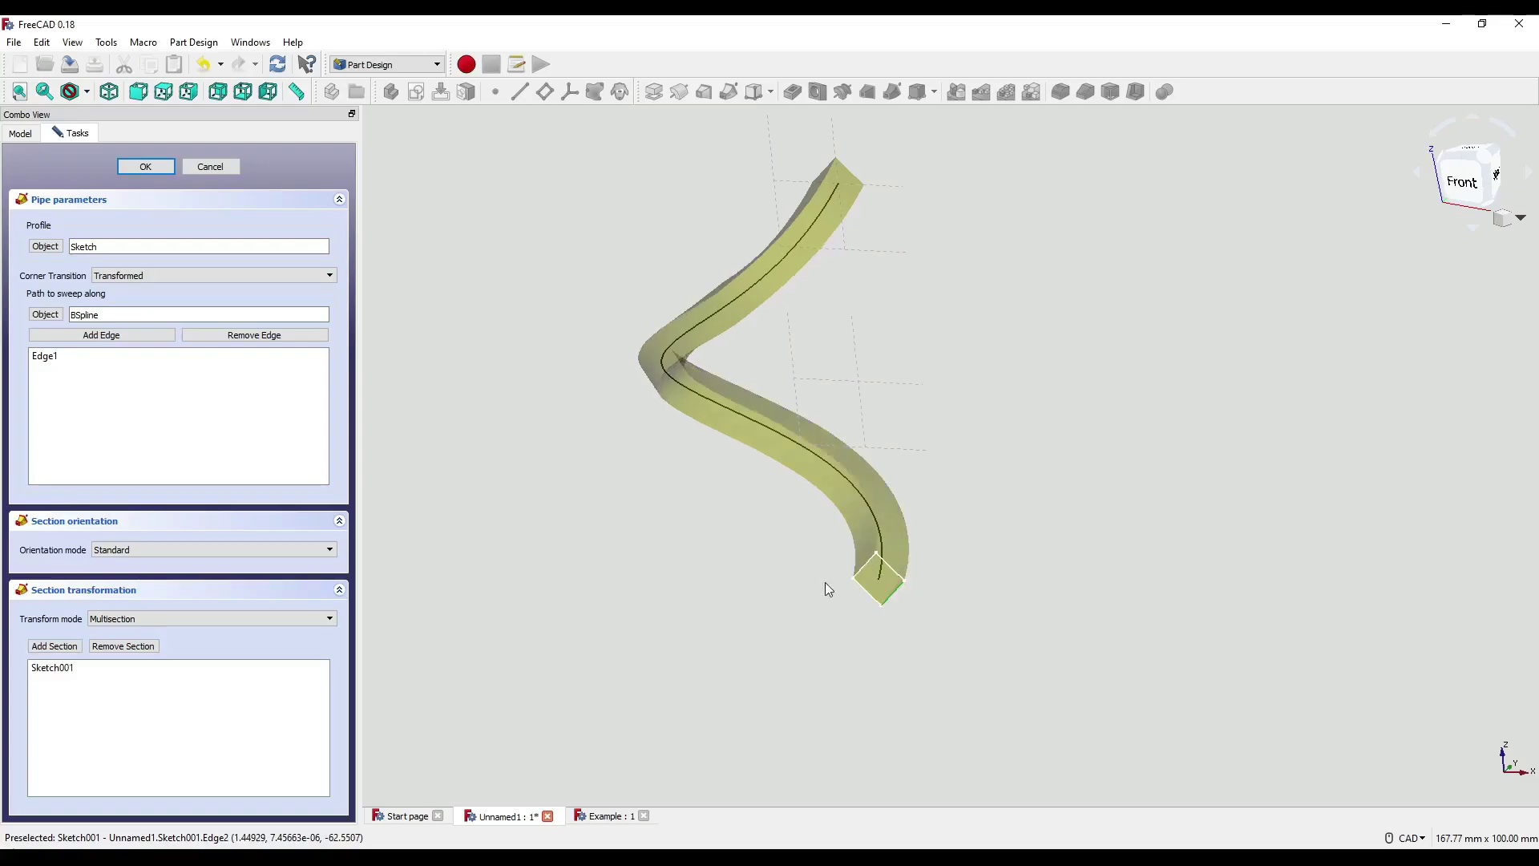
Step: Complete the additive pipe, making an independent copy of the B-spline reference
middle_click_drag(1051, 556, 1002, 497)
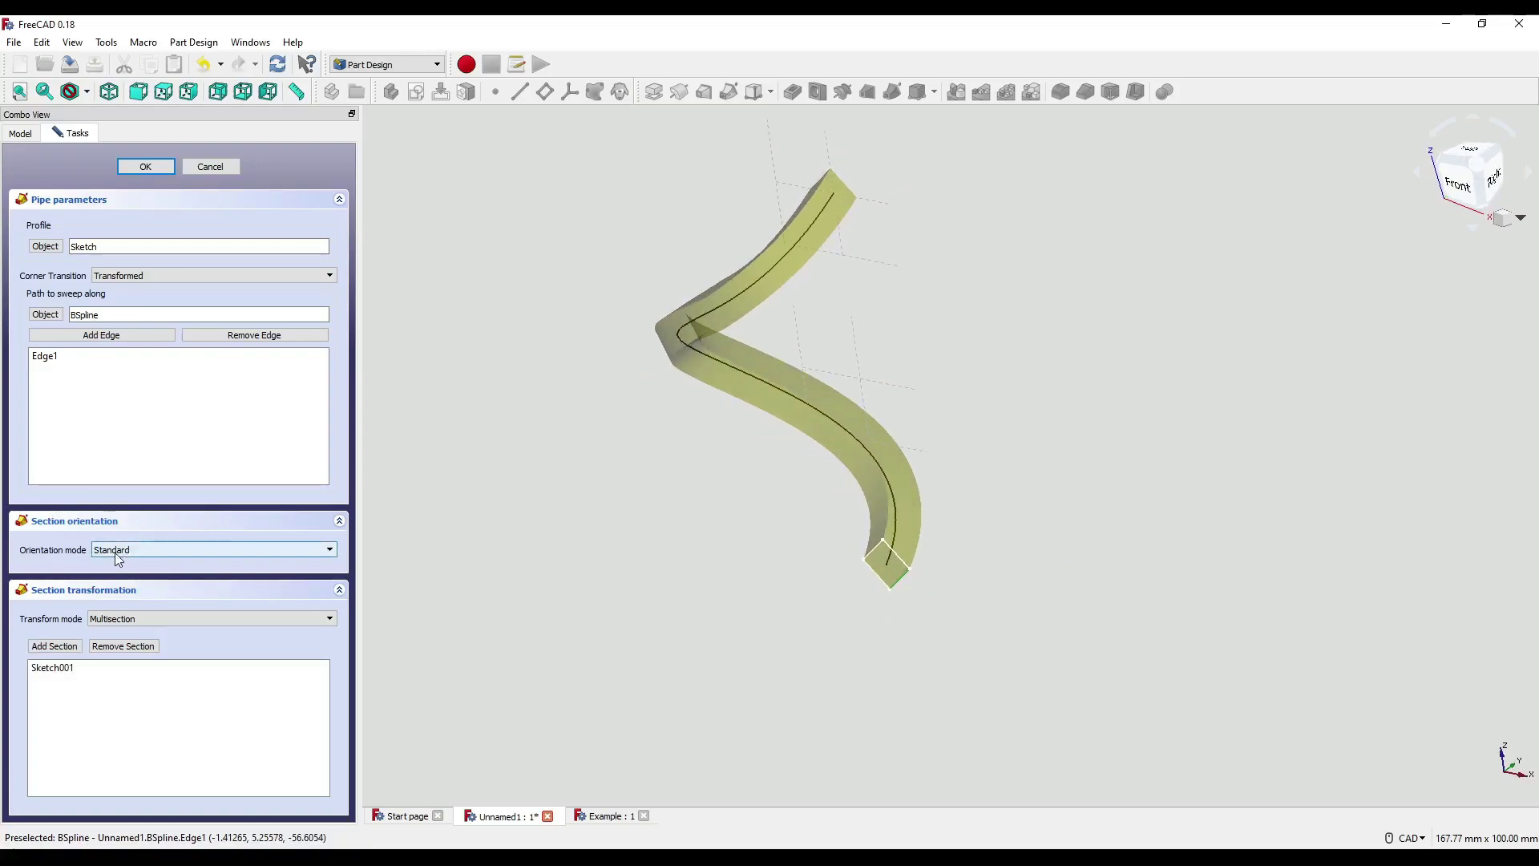
left_click(161, 165)
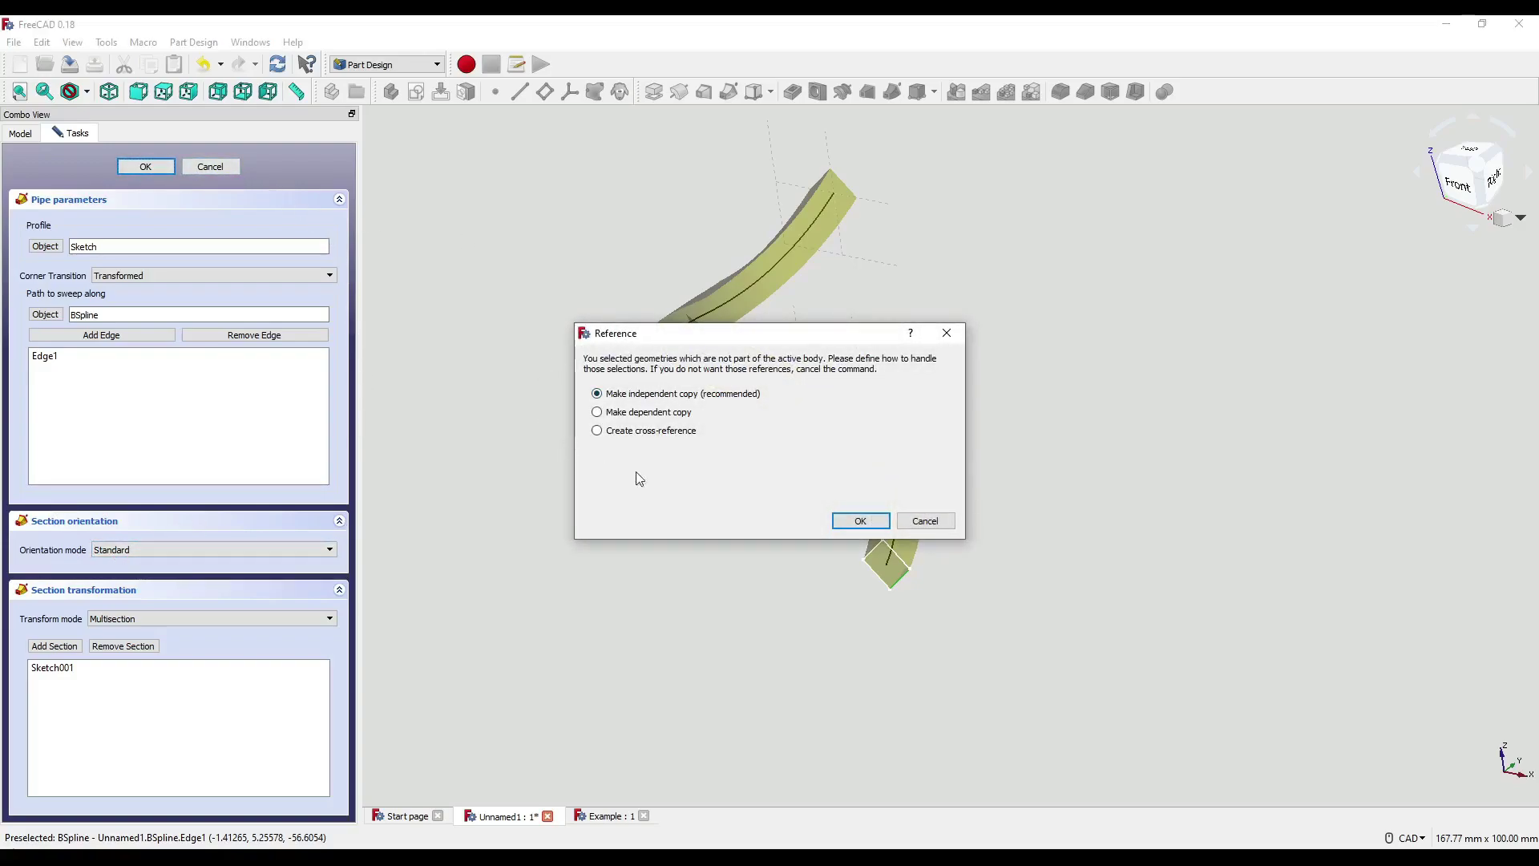
left_click(860, 521)
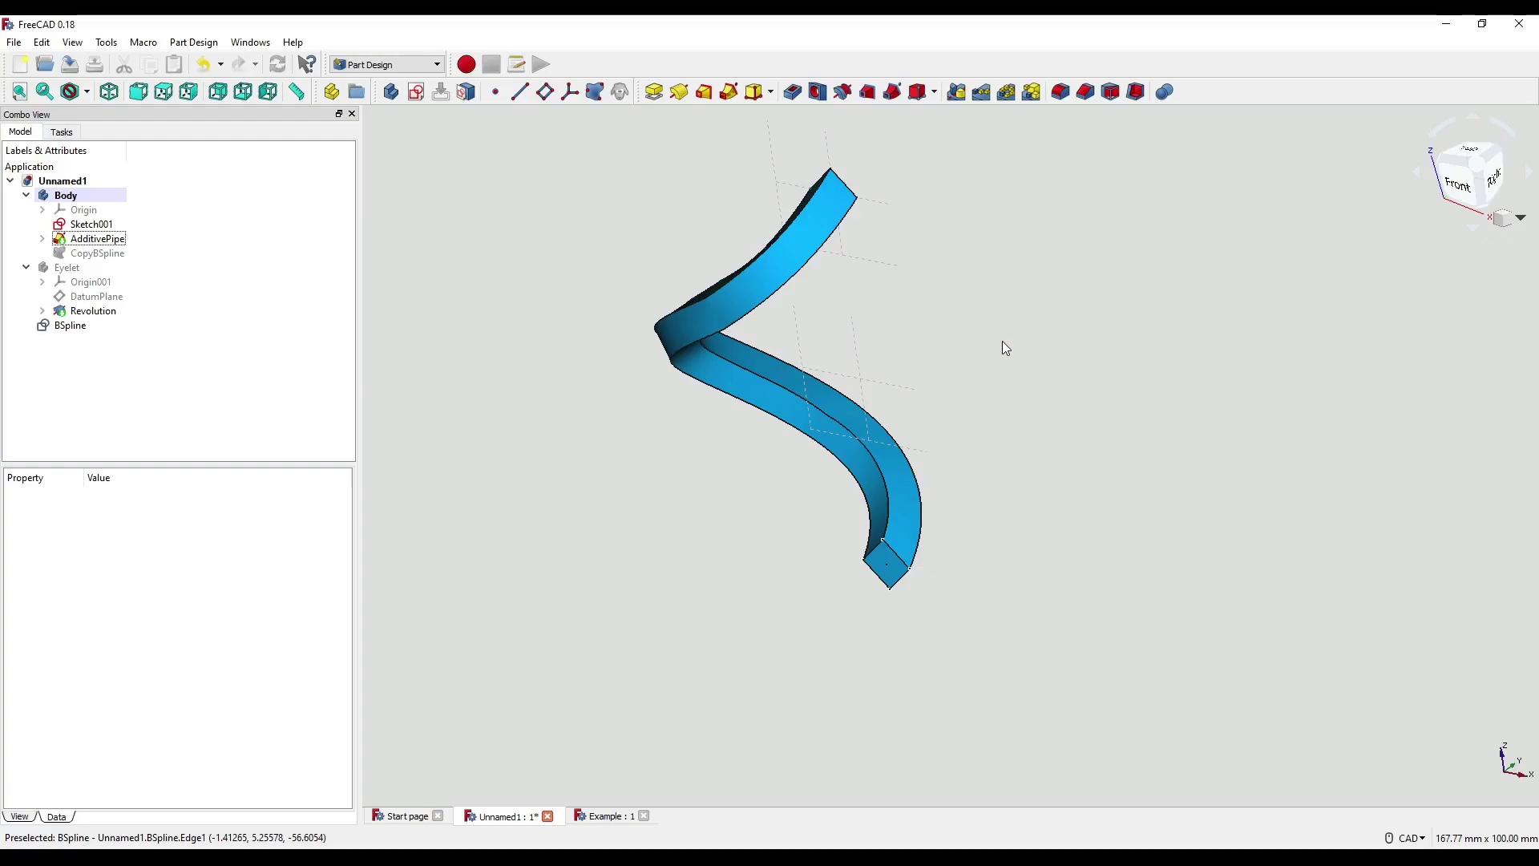
middle_click_drag(1006, 349, 1064, 414)
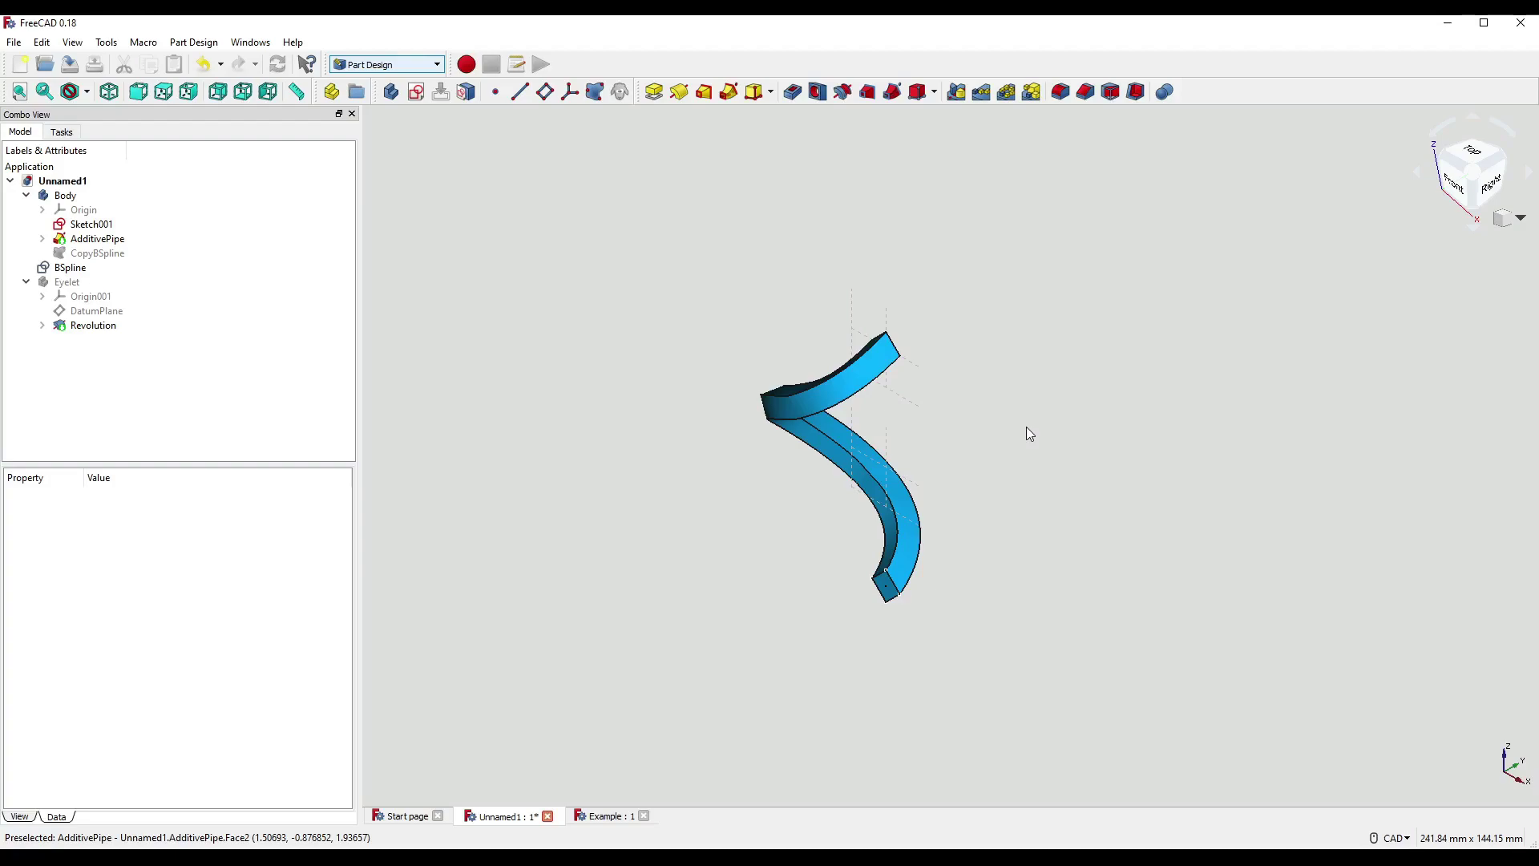
Step: Inspect the finished ornament in the Example document and return to the Unnamed1 document
left_click(603, 815)
middle_click_drag(994, 543, 1134, 432)
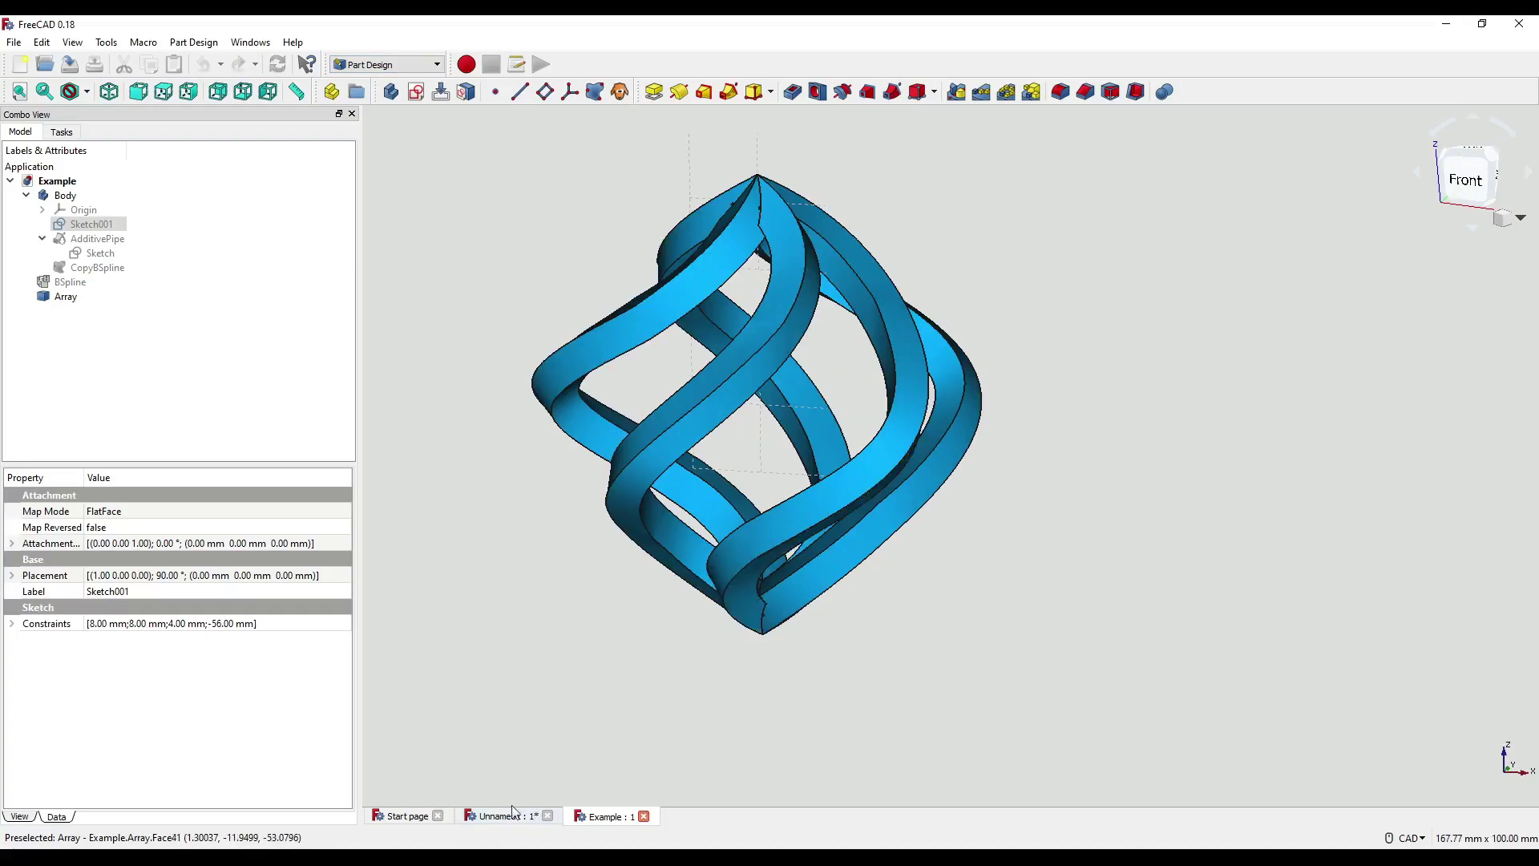
left_click(501, 816)
middle_click_drag(793, 641, 481, 377)
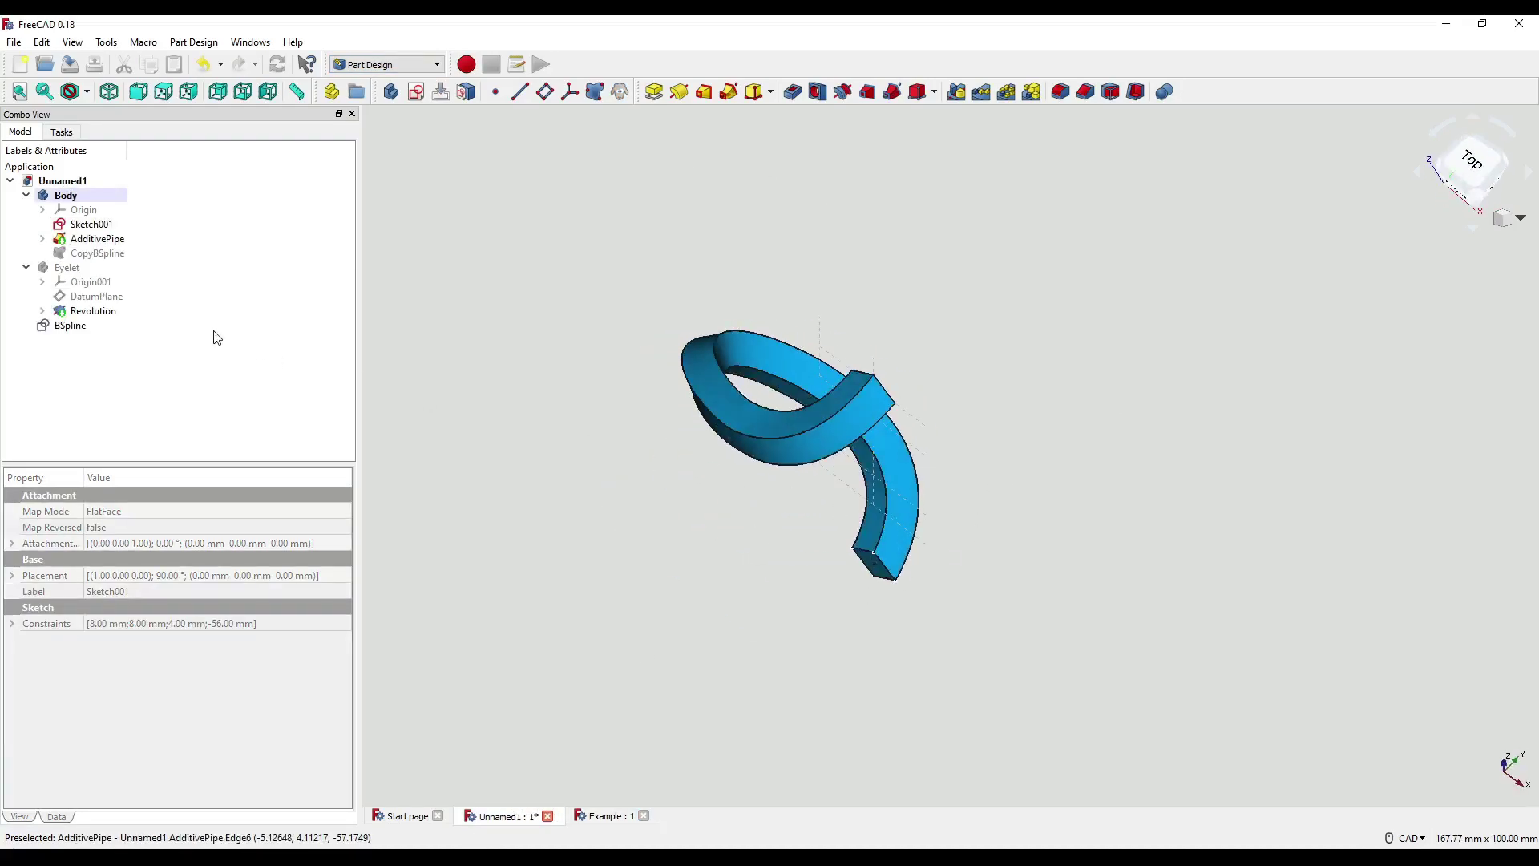
Step: Mirror the additive pipe about the vertical sketch axis
left_click(89, 240)
left_click(957, 99)
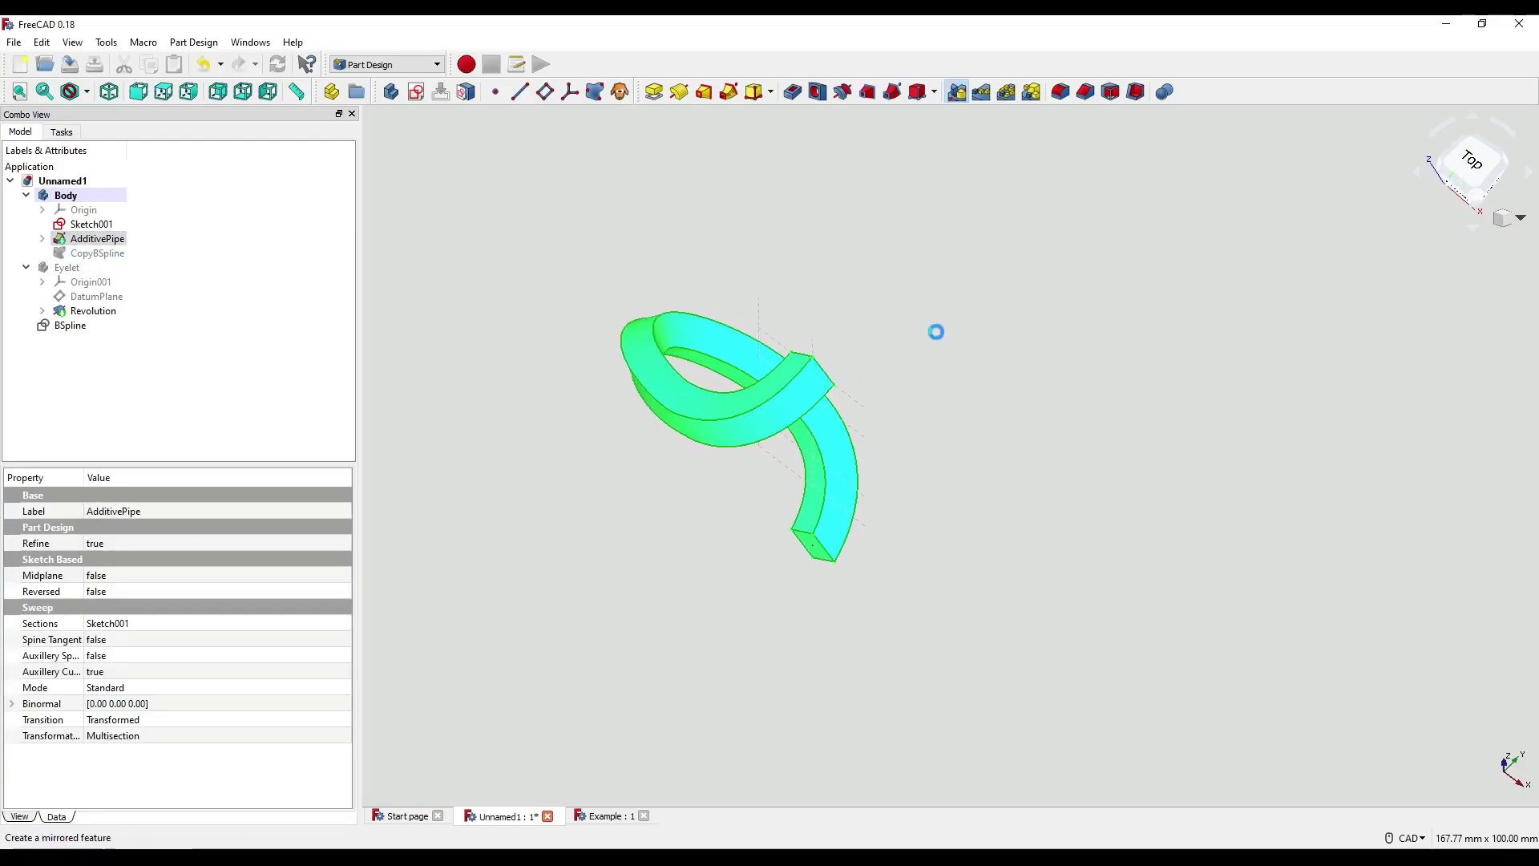
middle_click_drag(945, 449, 797, 405)
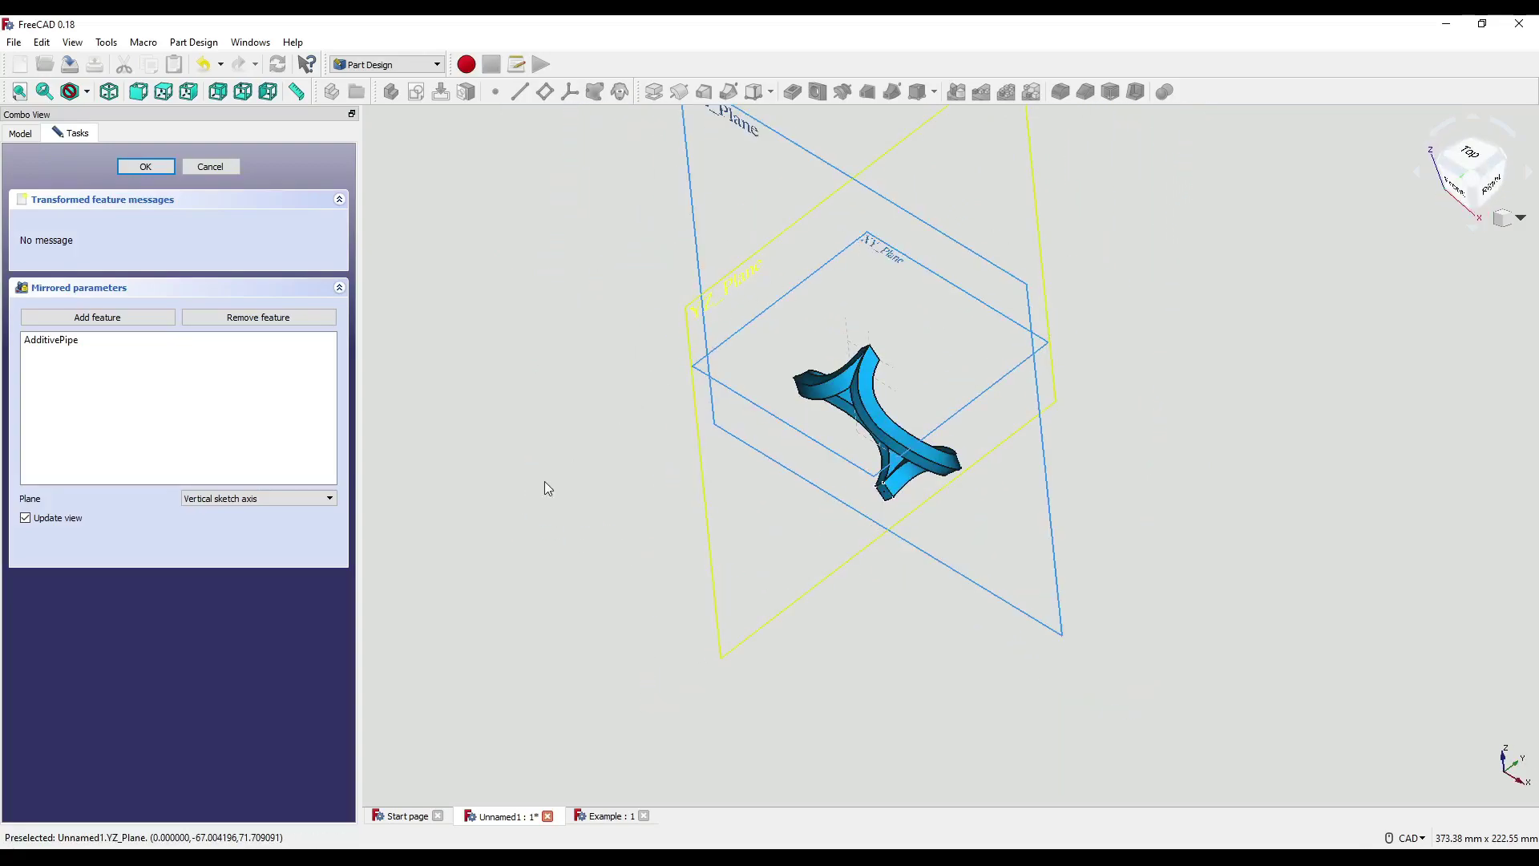
key("Return")
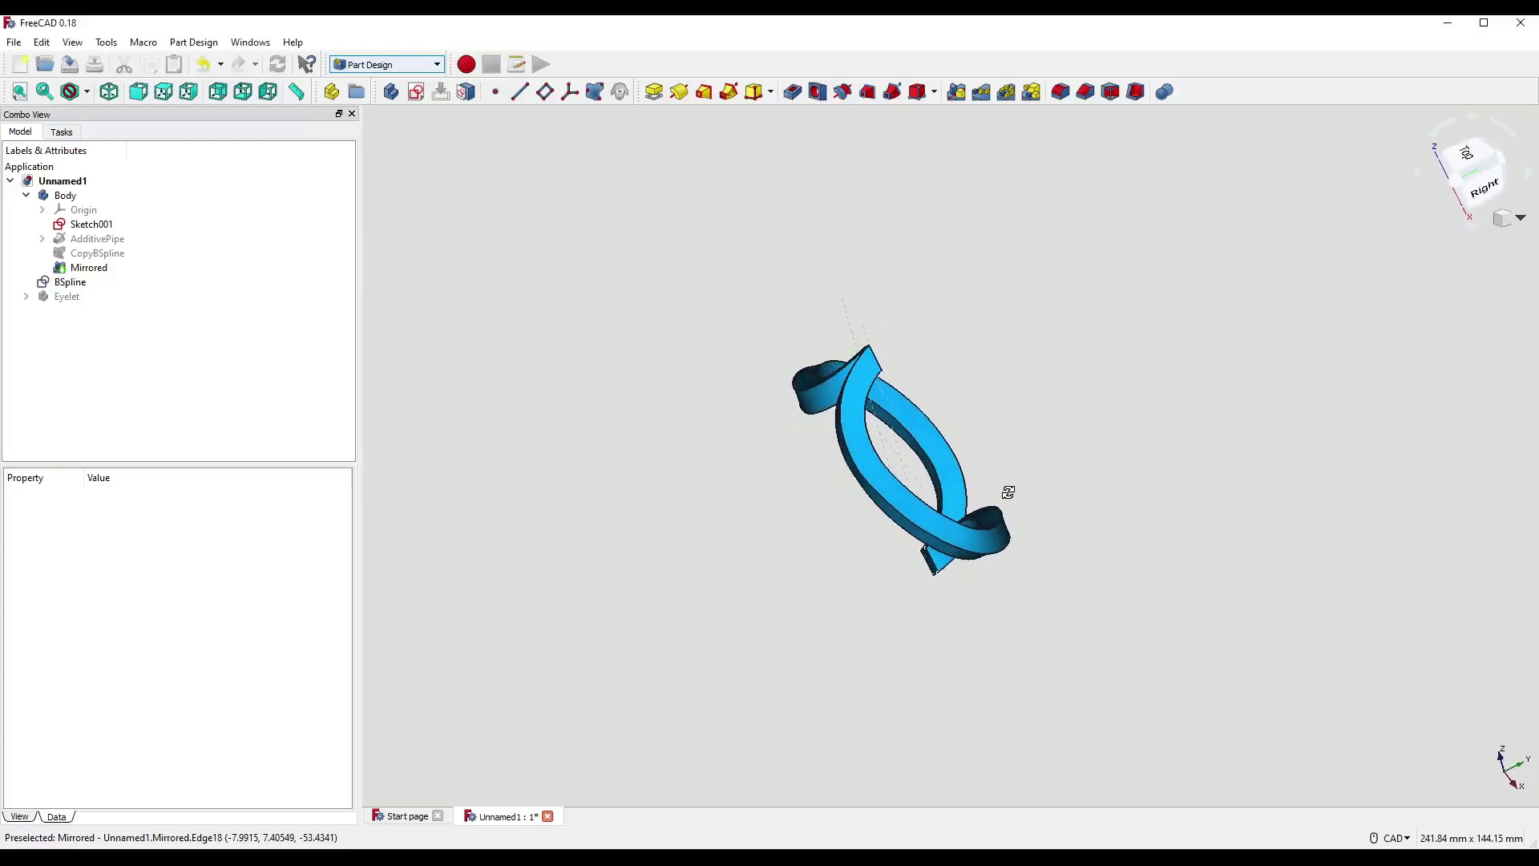
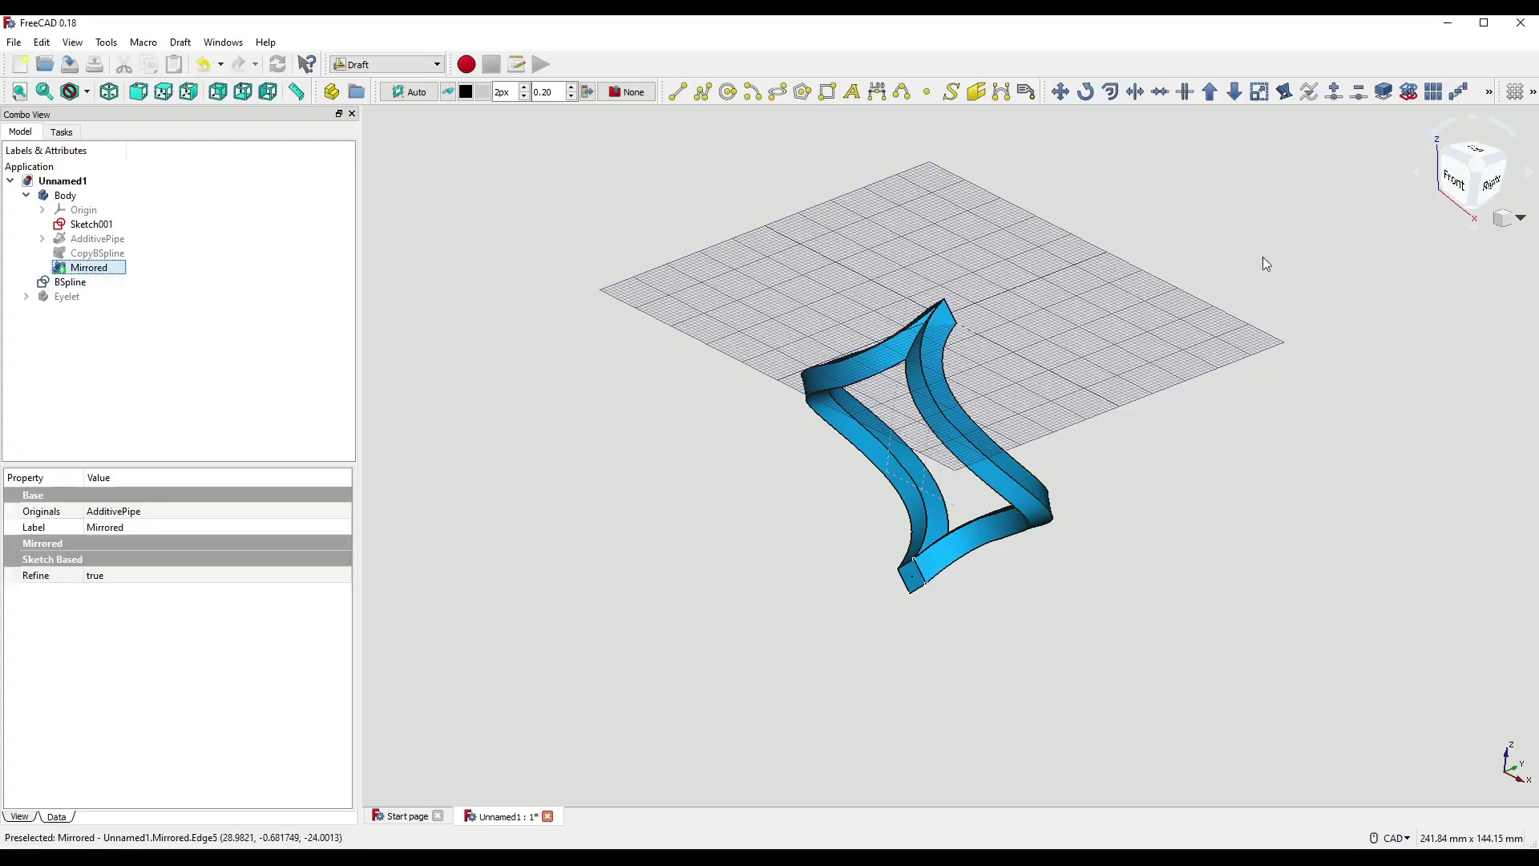
Step: Create a Draft array from the mirrored pipe and check its overlapping copies
left_click(1436, 93)
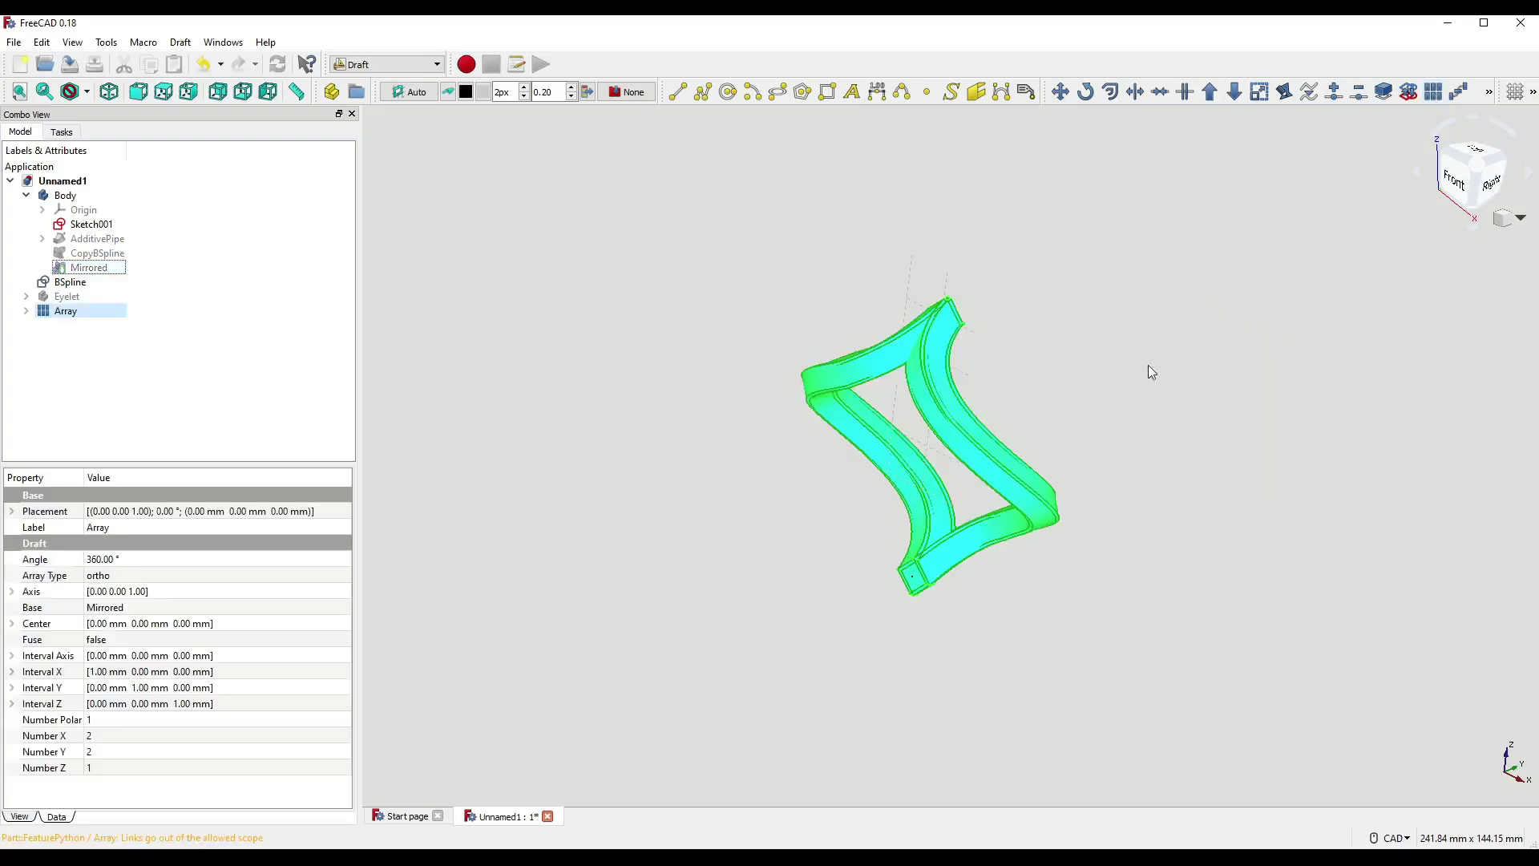
middle_click_drag(1151, 371, 1023, 415)
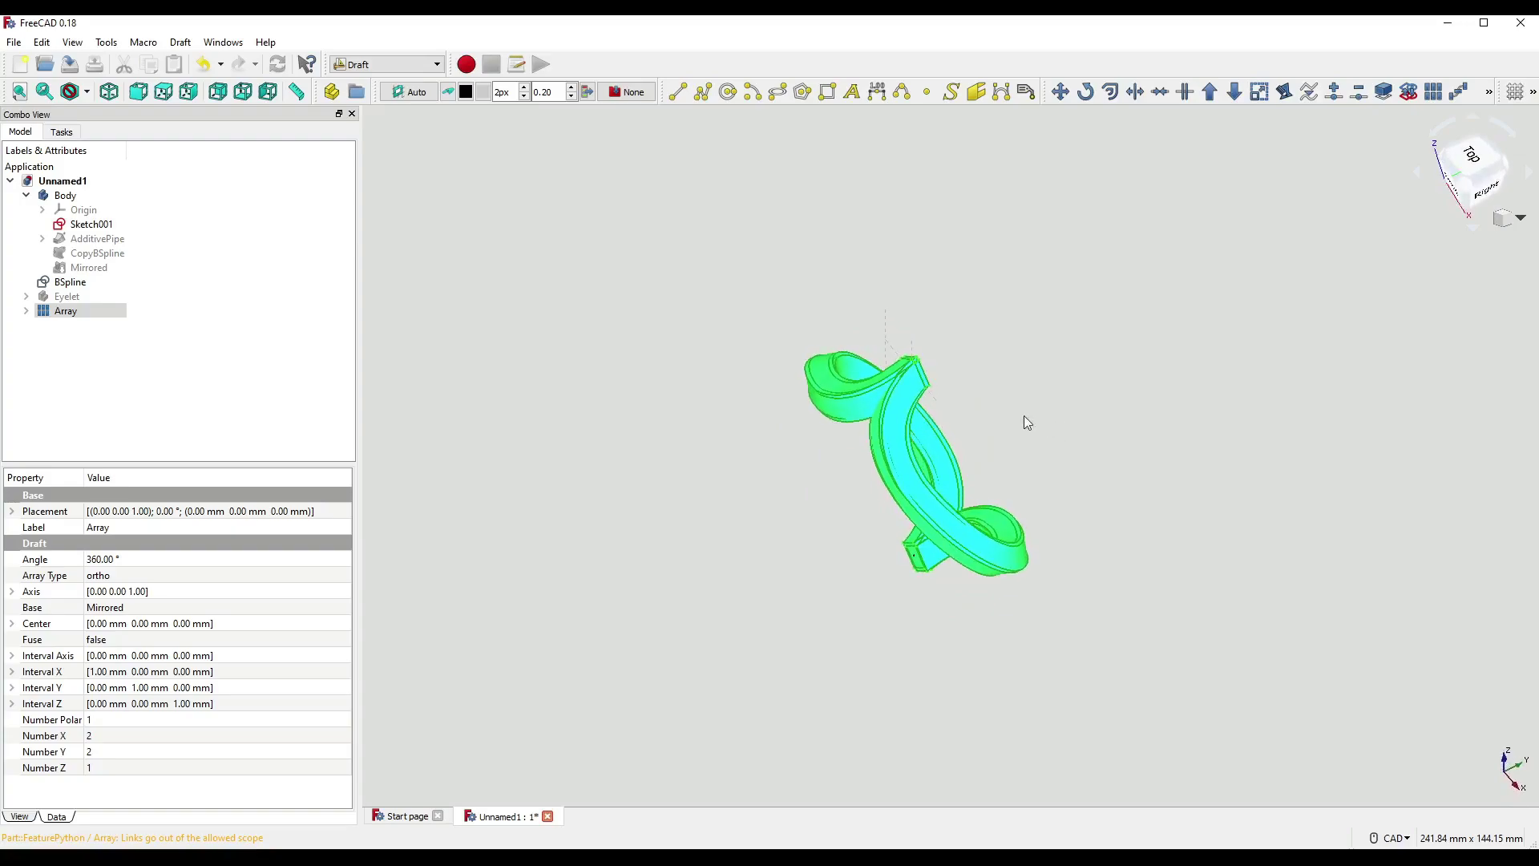
scroll(896, 351, "up", 6)
scroll(903, 411, "down", 3)
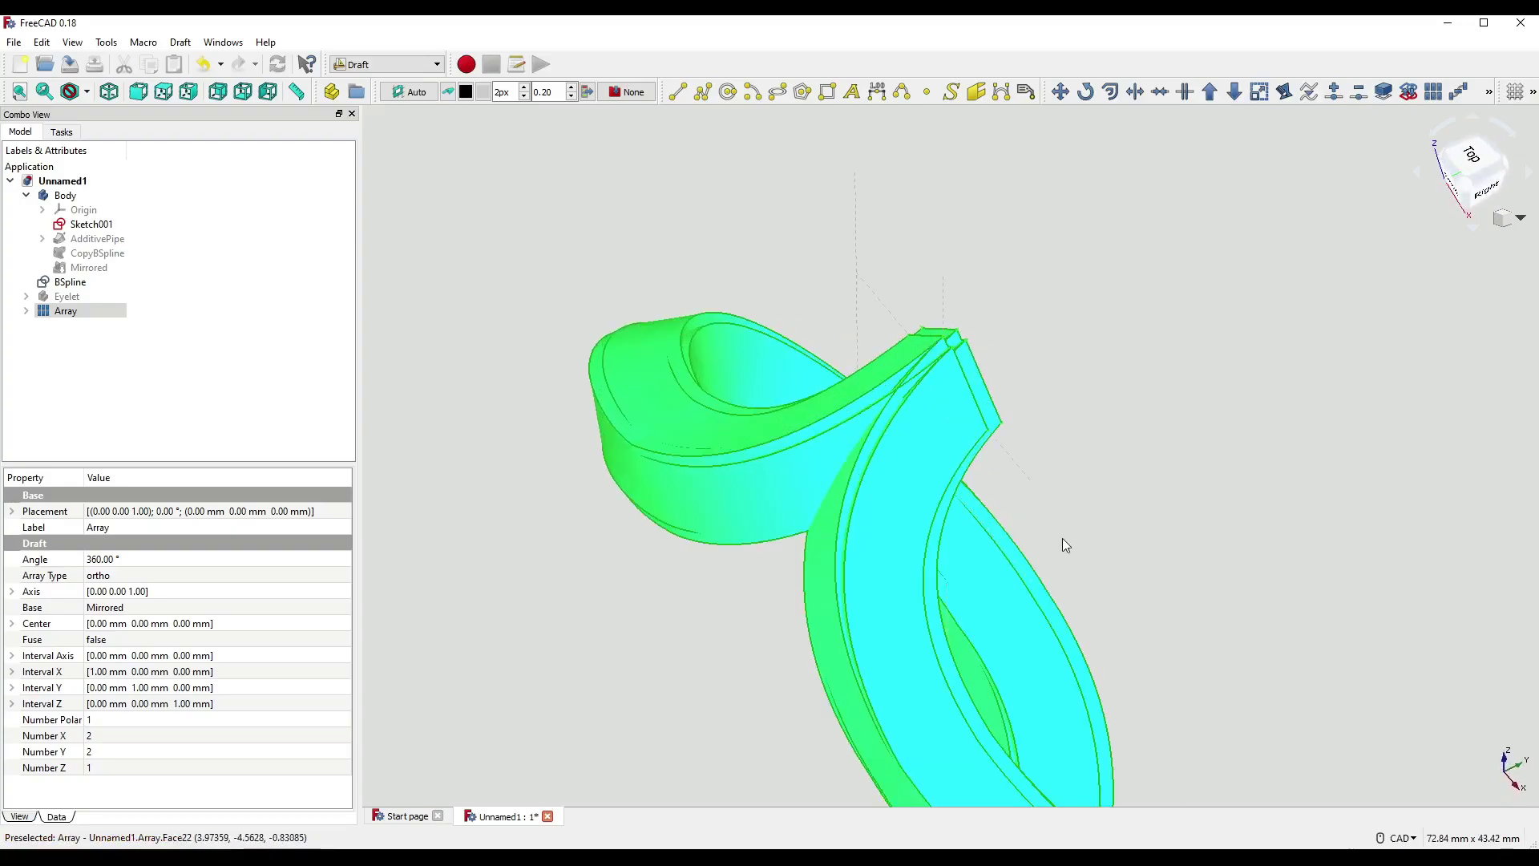
middle_click_drag(1061, 540, 935, 412)
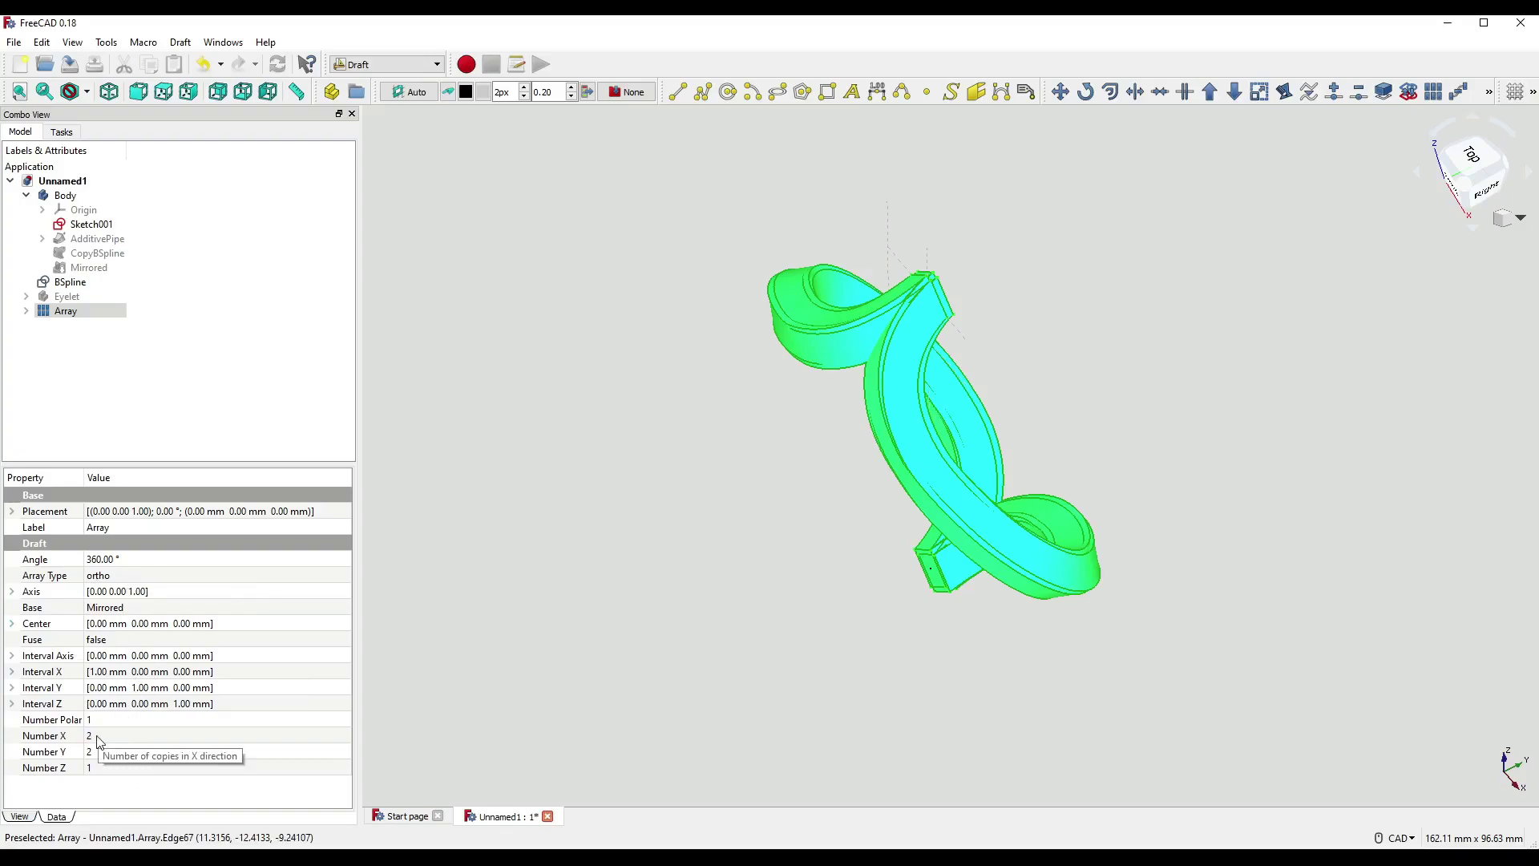
Step: Set the array's number of copies to 1 in X, 1 in Y and 5 for polar
left_click(343, 736)
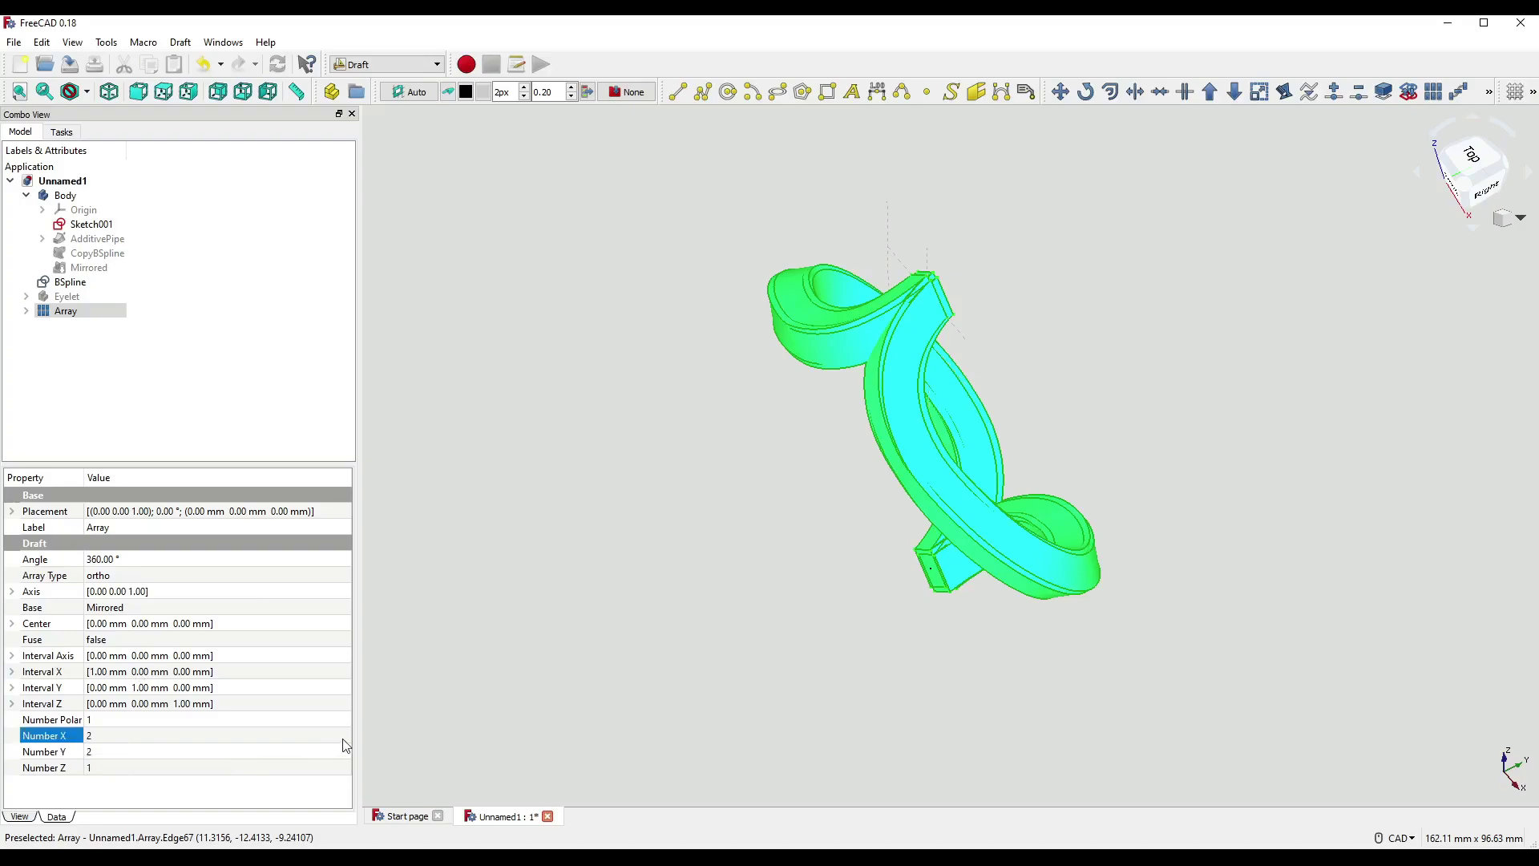
left_click(345, 739)
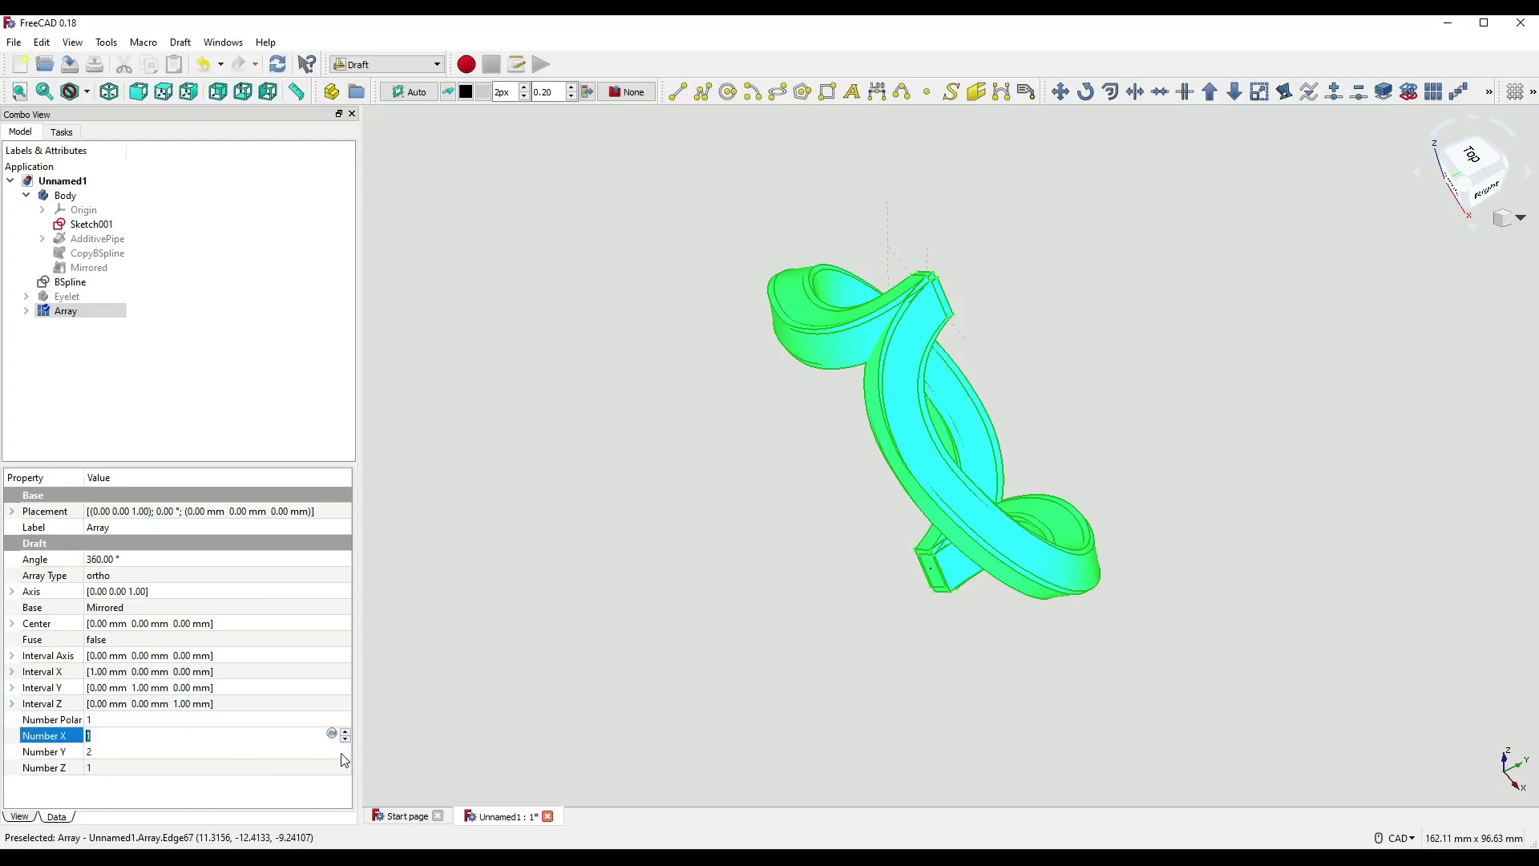
left_click(343, 752)
left_click(345, 755)
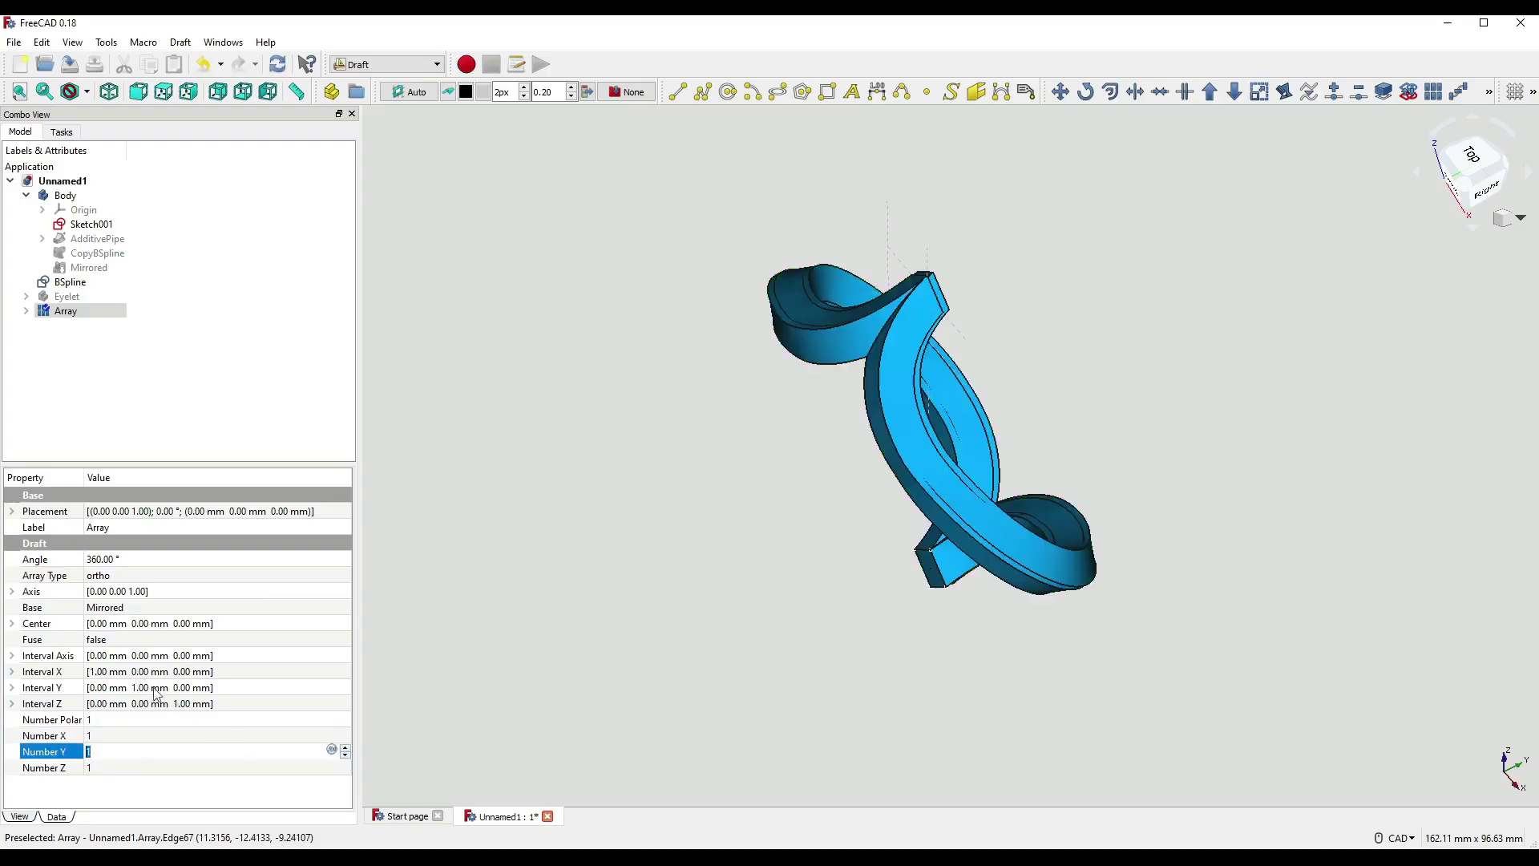
left_click(110, 720)
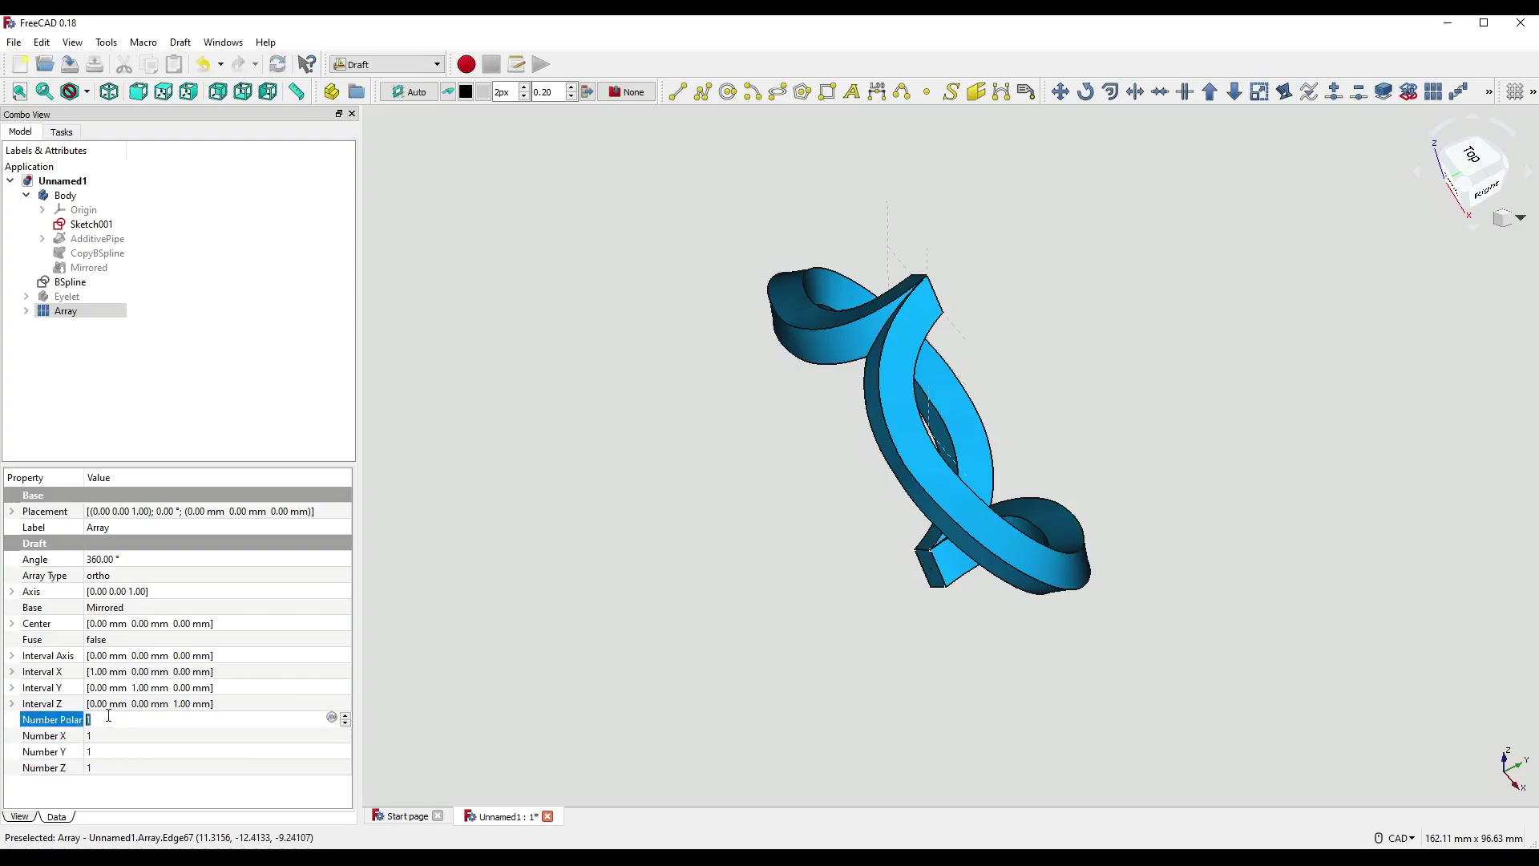
type("5")
Step: Set the array's Fuse property to true and its array type to polar
left_click(335, 641)
left_click(341, 640)
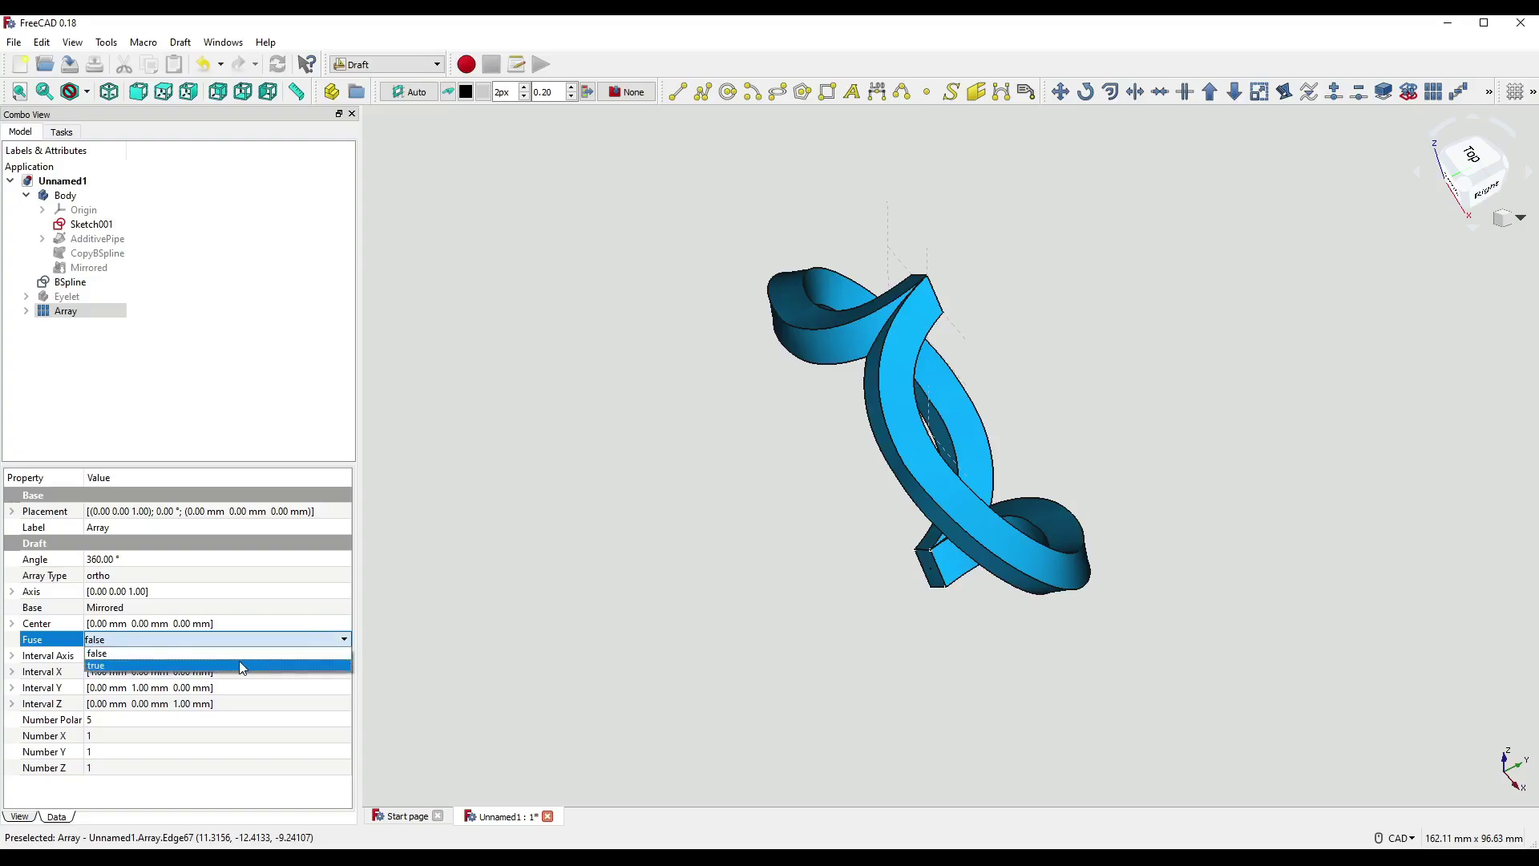
left_click(235, 666)
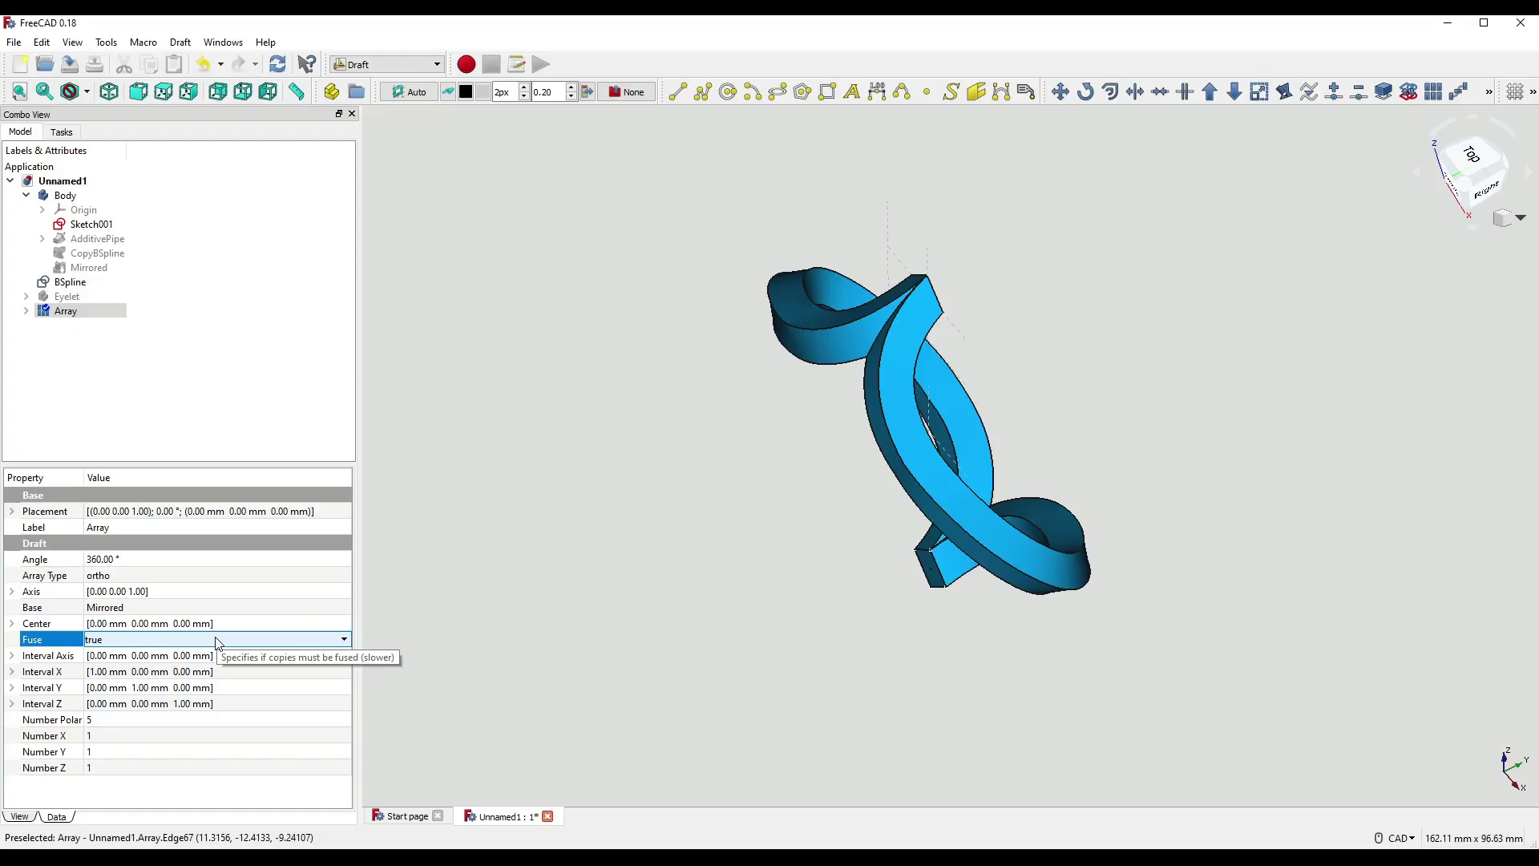
left_click(240, 577)
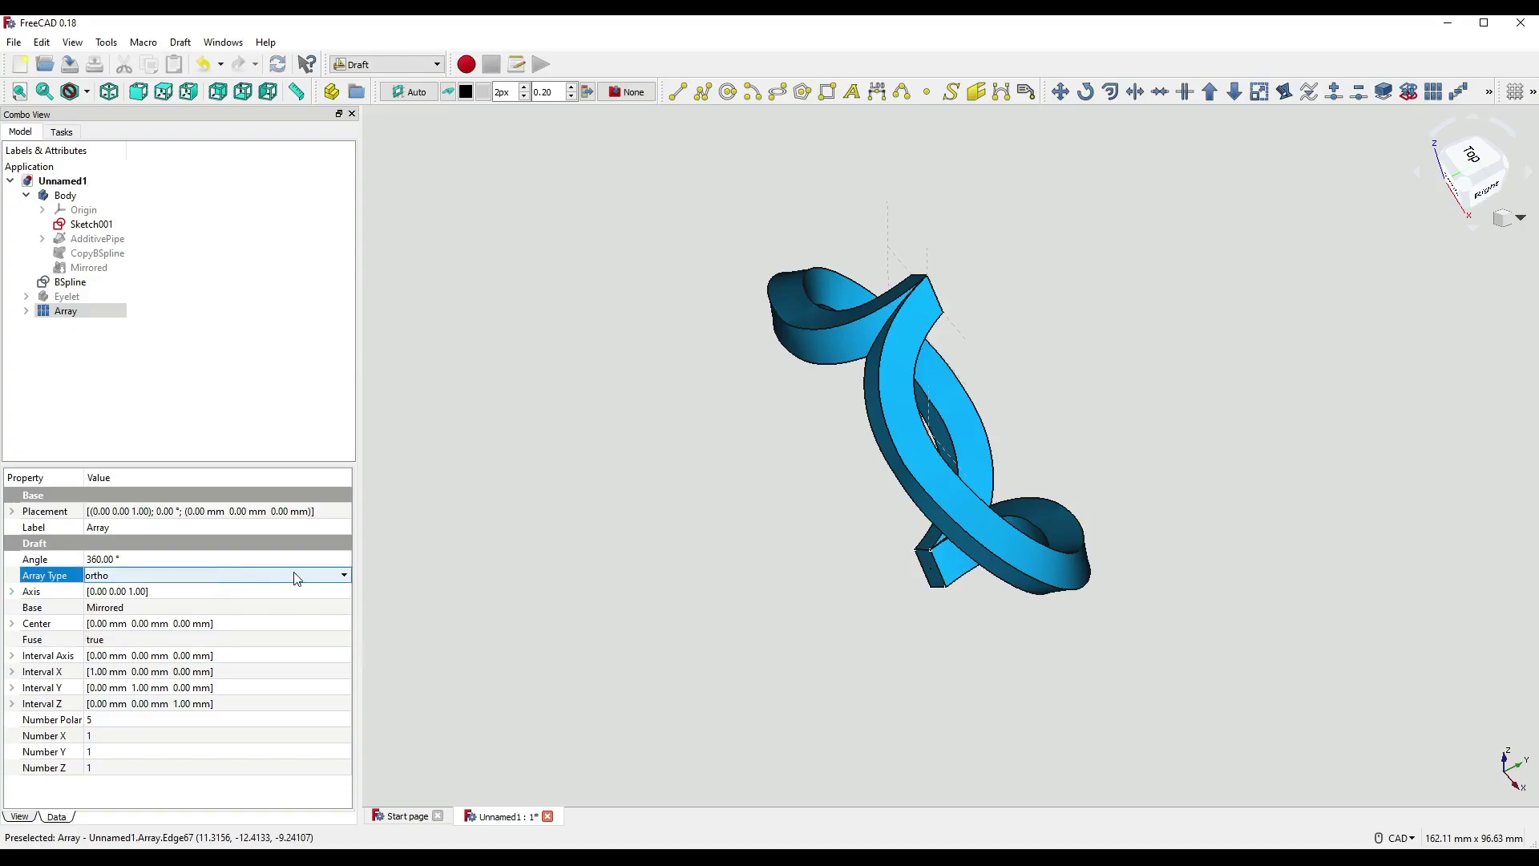
left_click(297, 577)
left_click(149, 603)
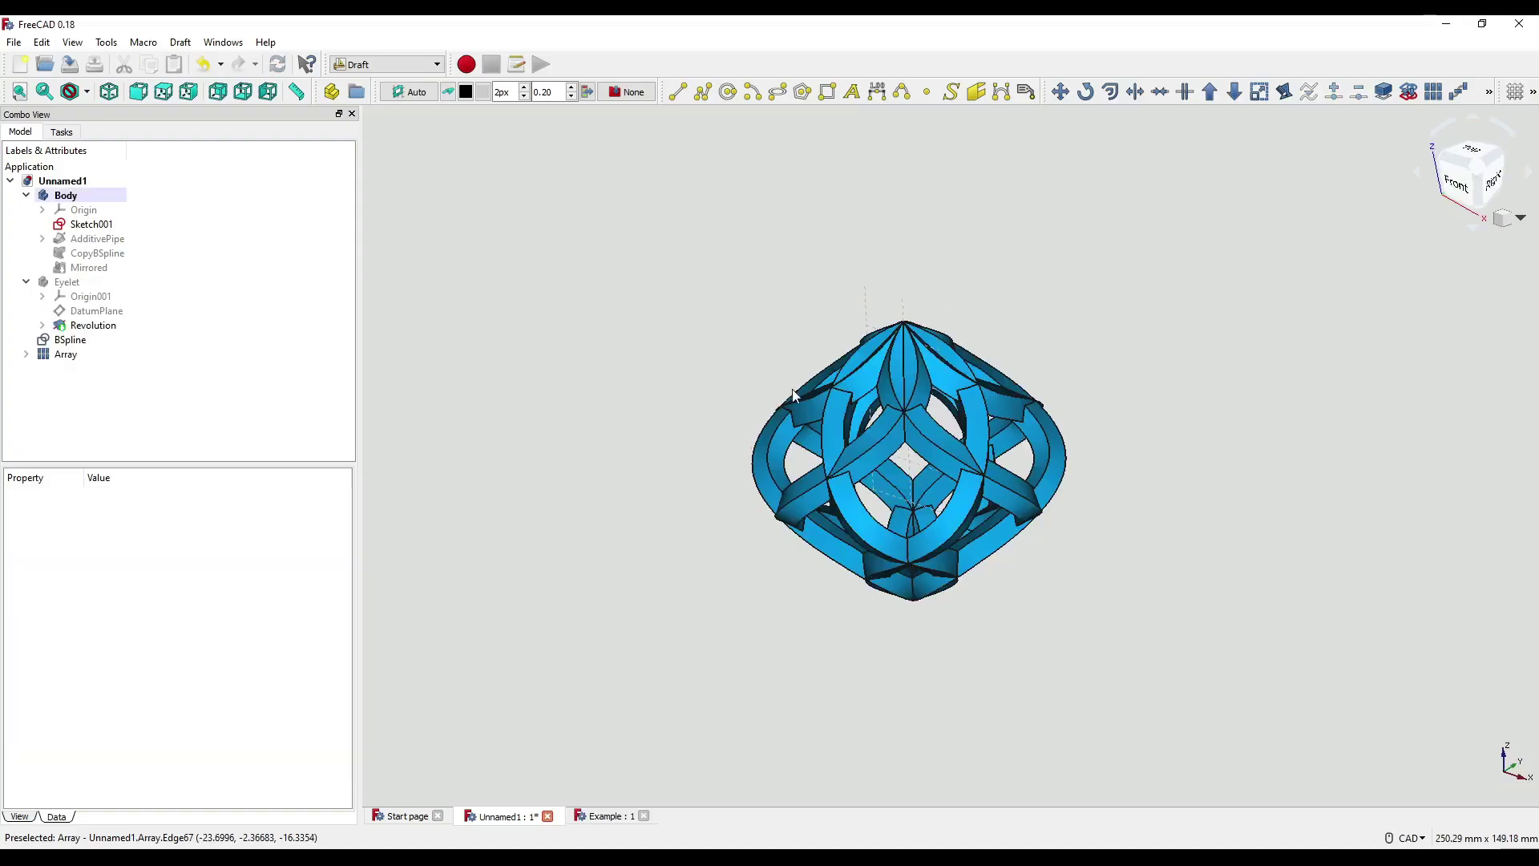
Step: Examine the ornament's band intersections, its interior and both tips from several angles
scroll(859, 407, "up", 6)
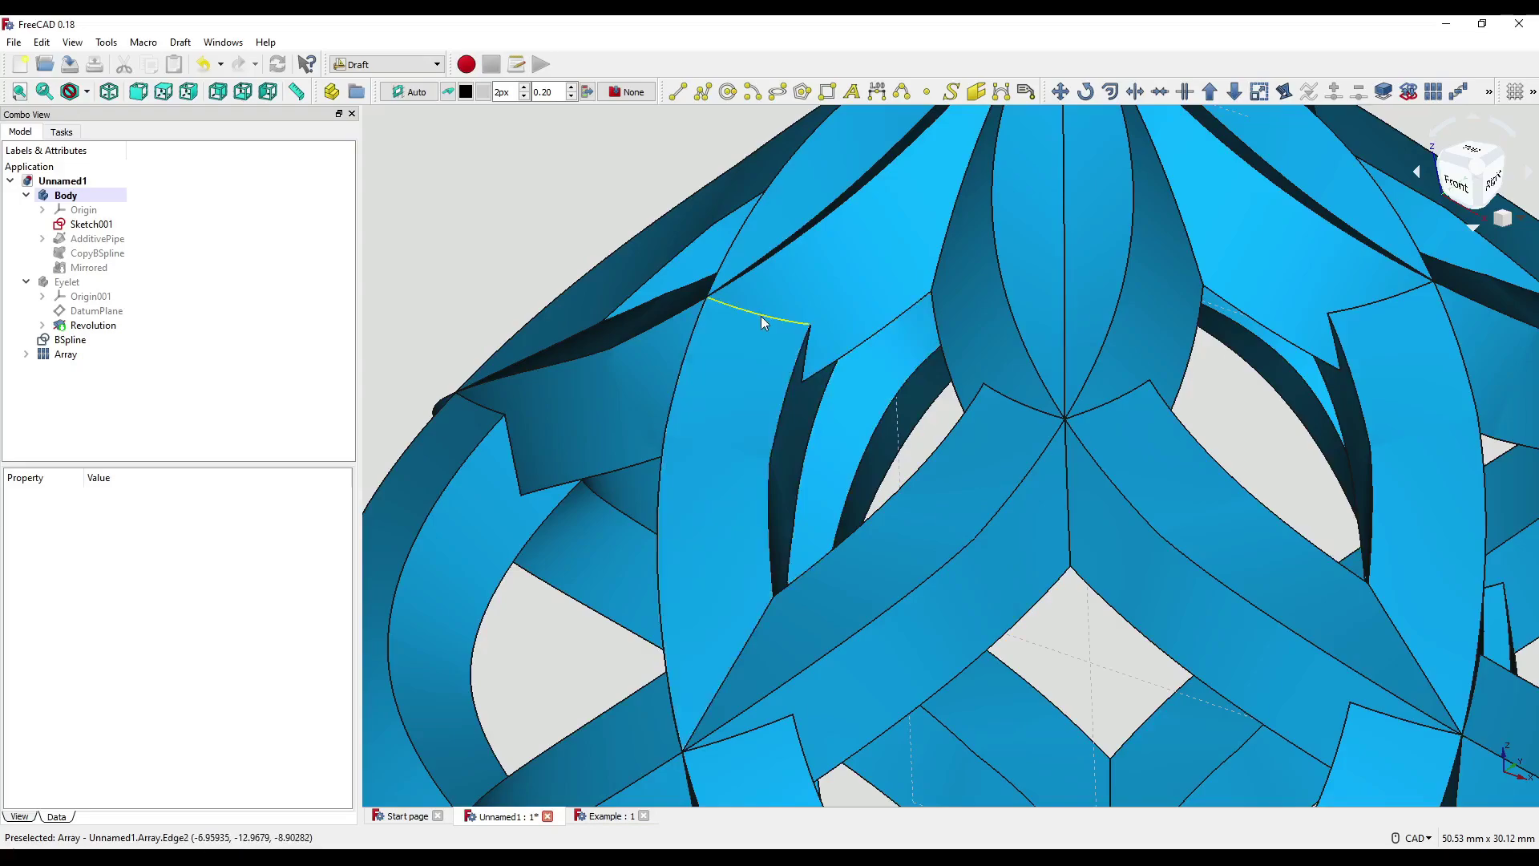
scroll(834, 375, "up", 6)
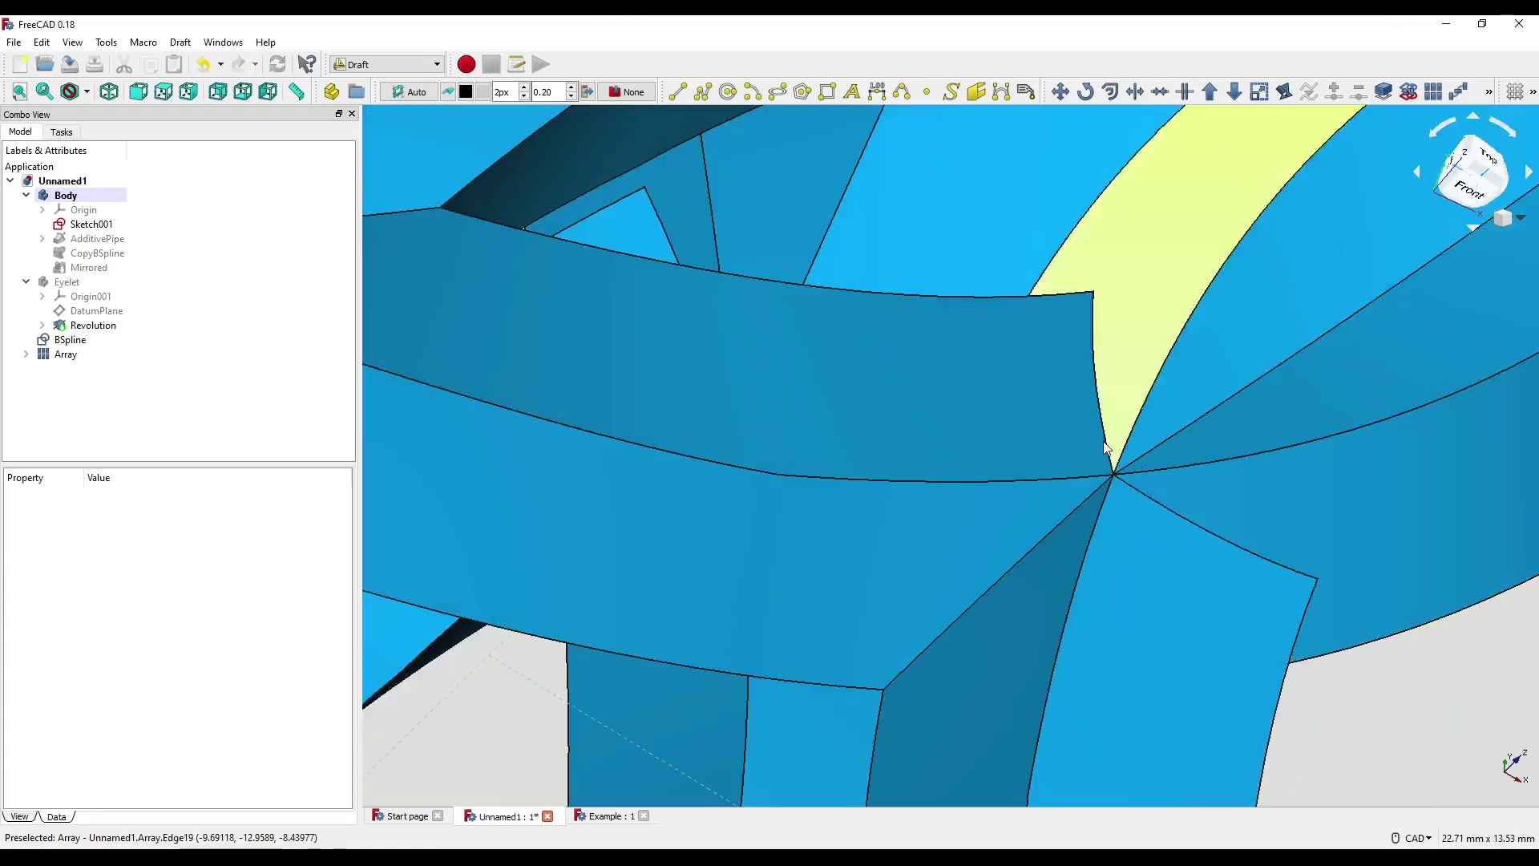
scroll(1074, 493, "down", 10)
scroll(1068, 501, "down", 3)
middle_click_drag(1068, 501, 1097, 569)
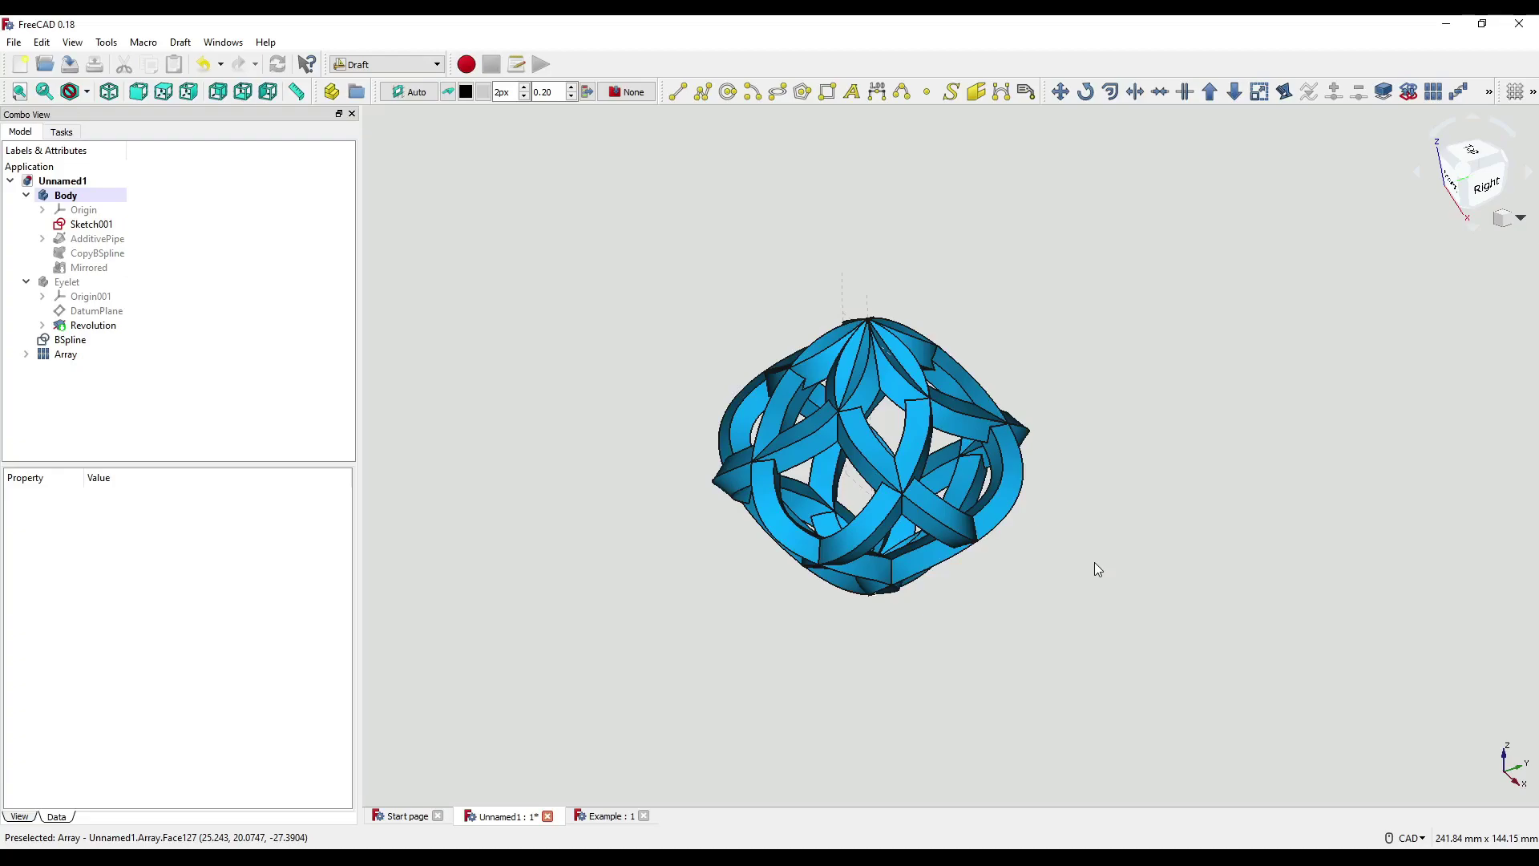
middle_click_drag(953, 513, 1123, 426)
scroll(844, 489, "up", 6)
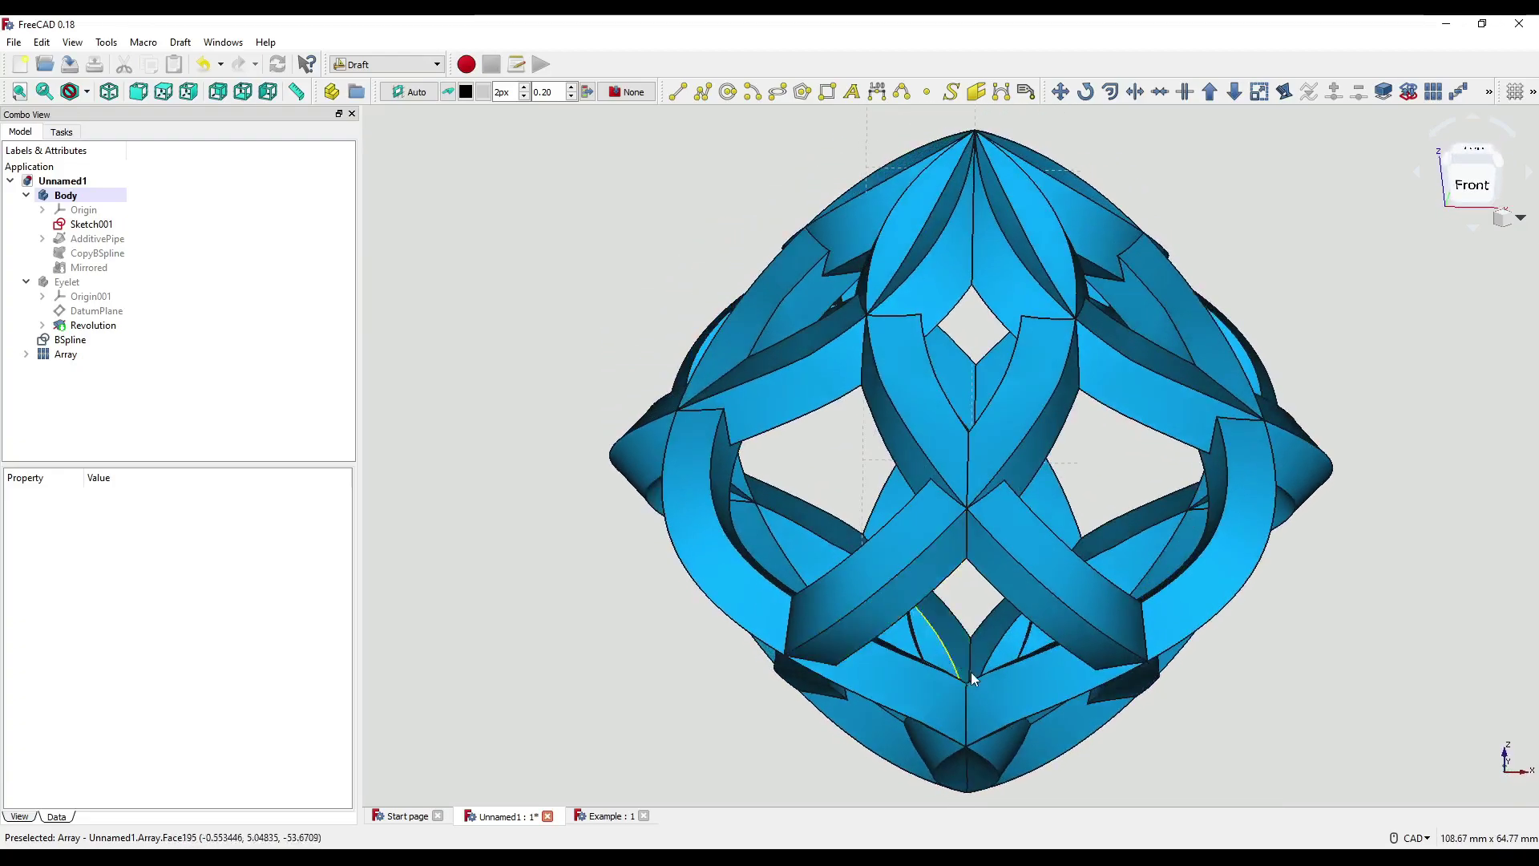
scroll(970, 672, "down", 3)
middle_click_drag(970, 671, 969, 518)
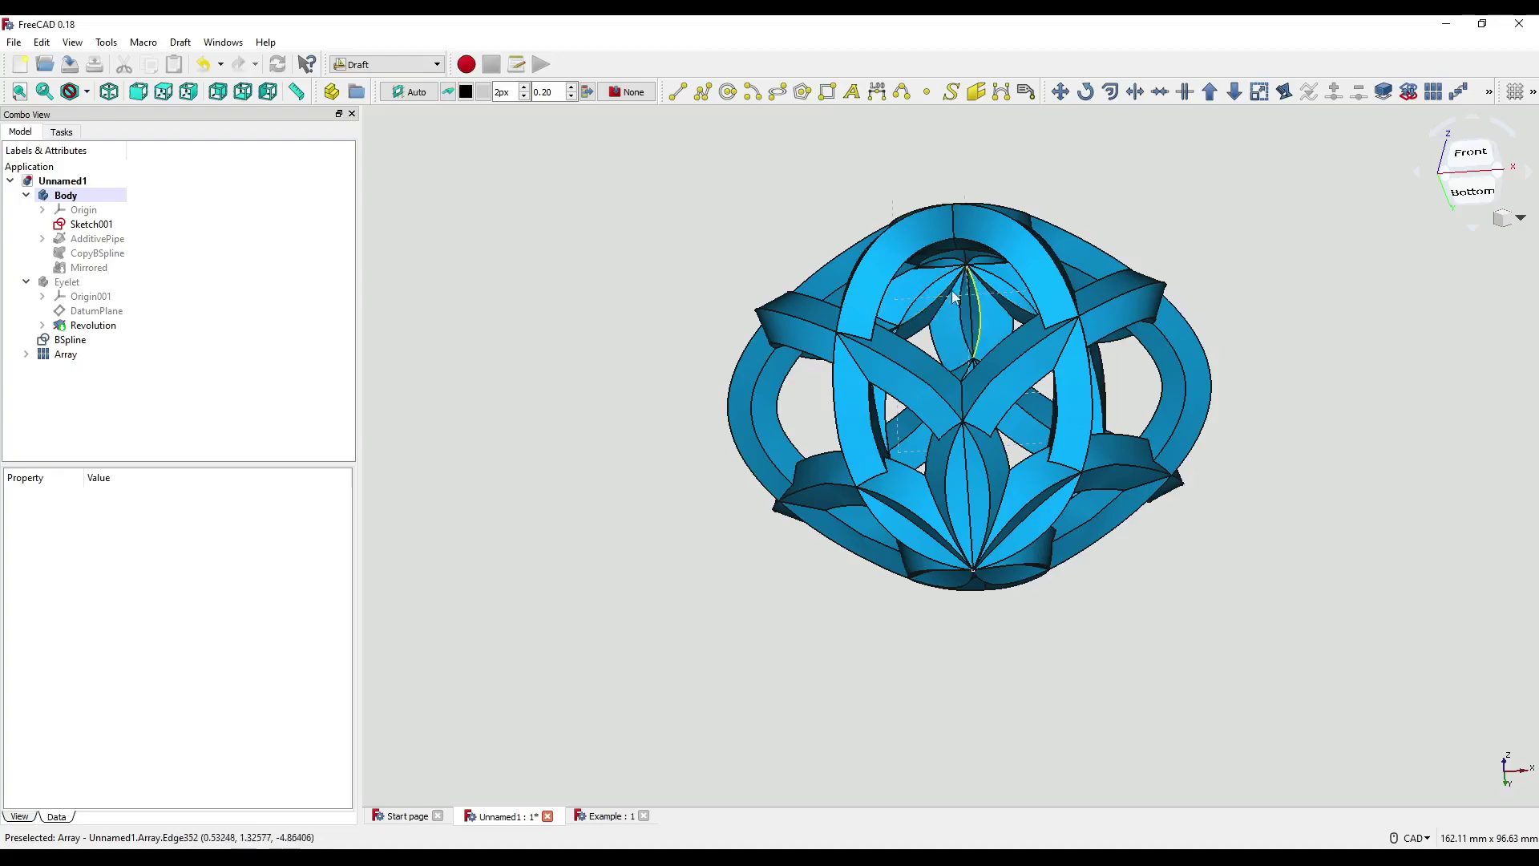
Step: Switch to the Part workbench and fuse the Array and the Eyelet body into one shape with a Boolean union
middle_click_drag(968, 285, 976, 591)
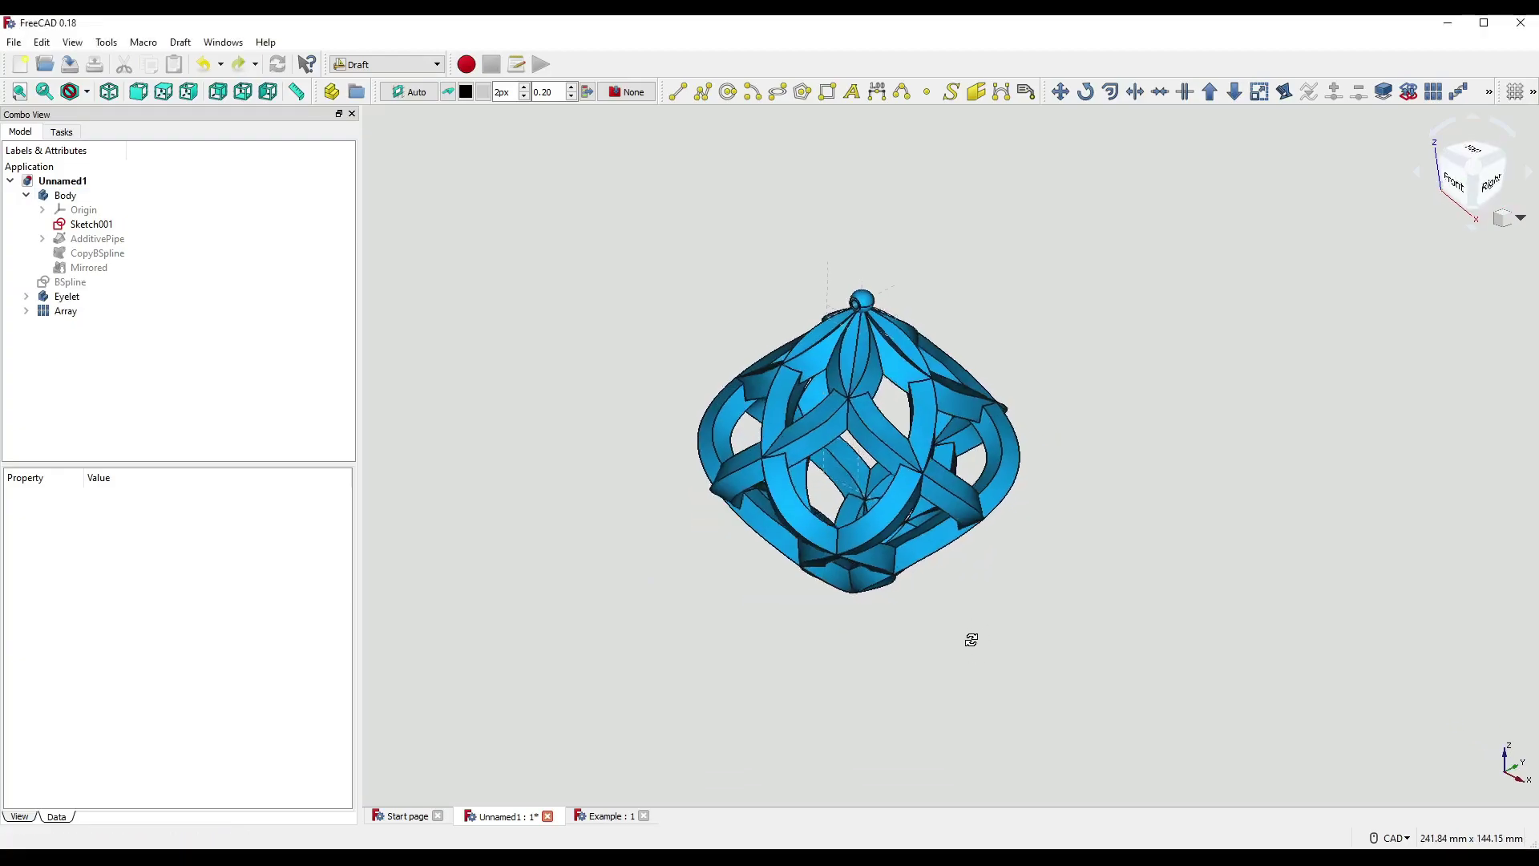
middle_click_drag(970, 639, 1071, 601)
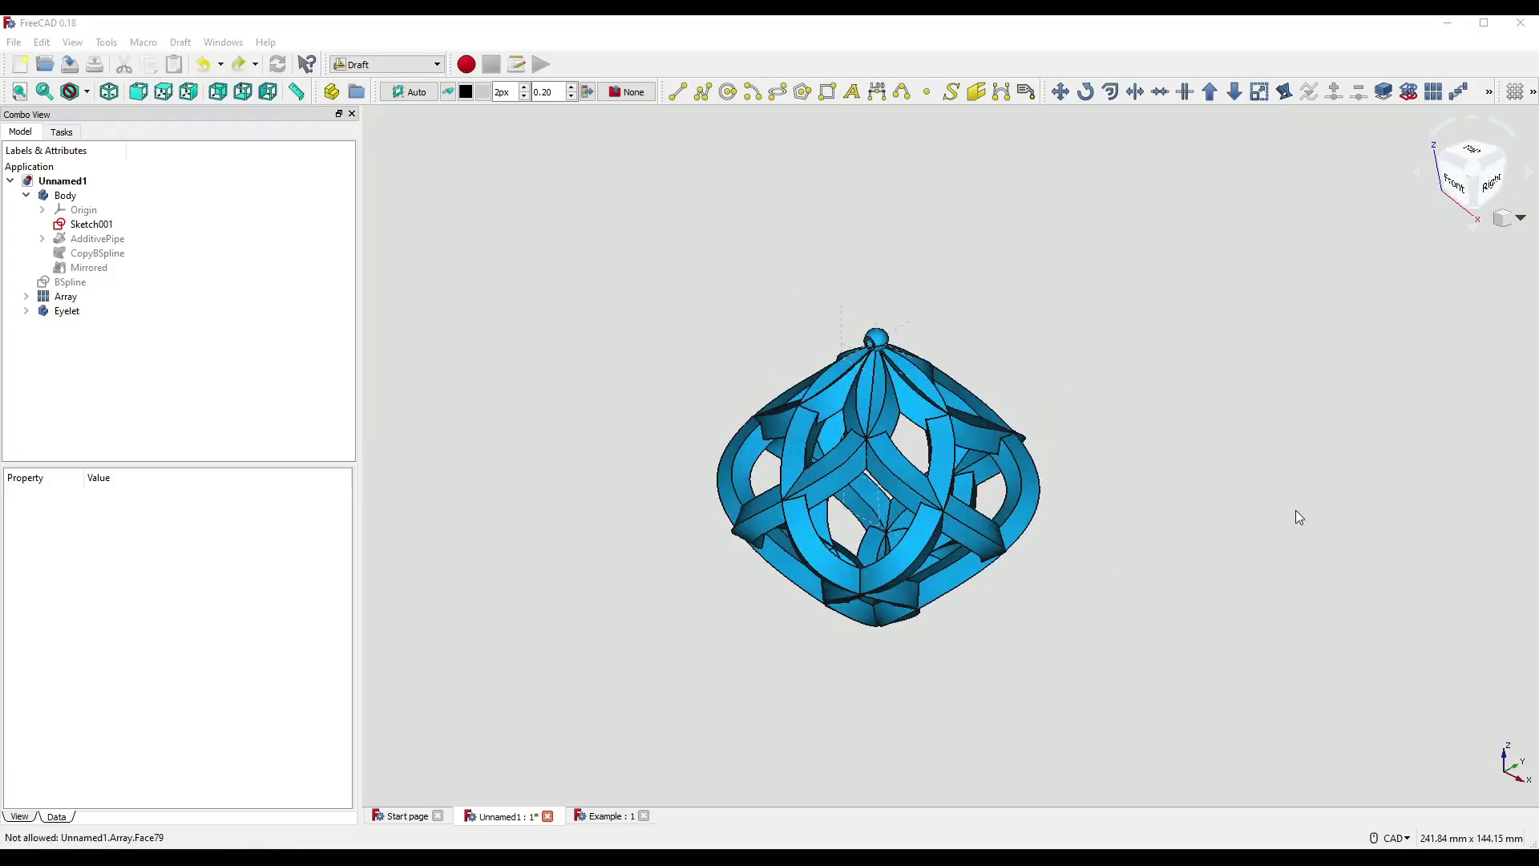
left_click(417, 64)
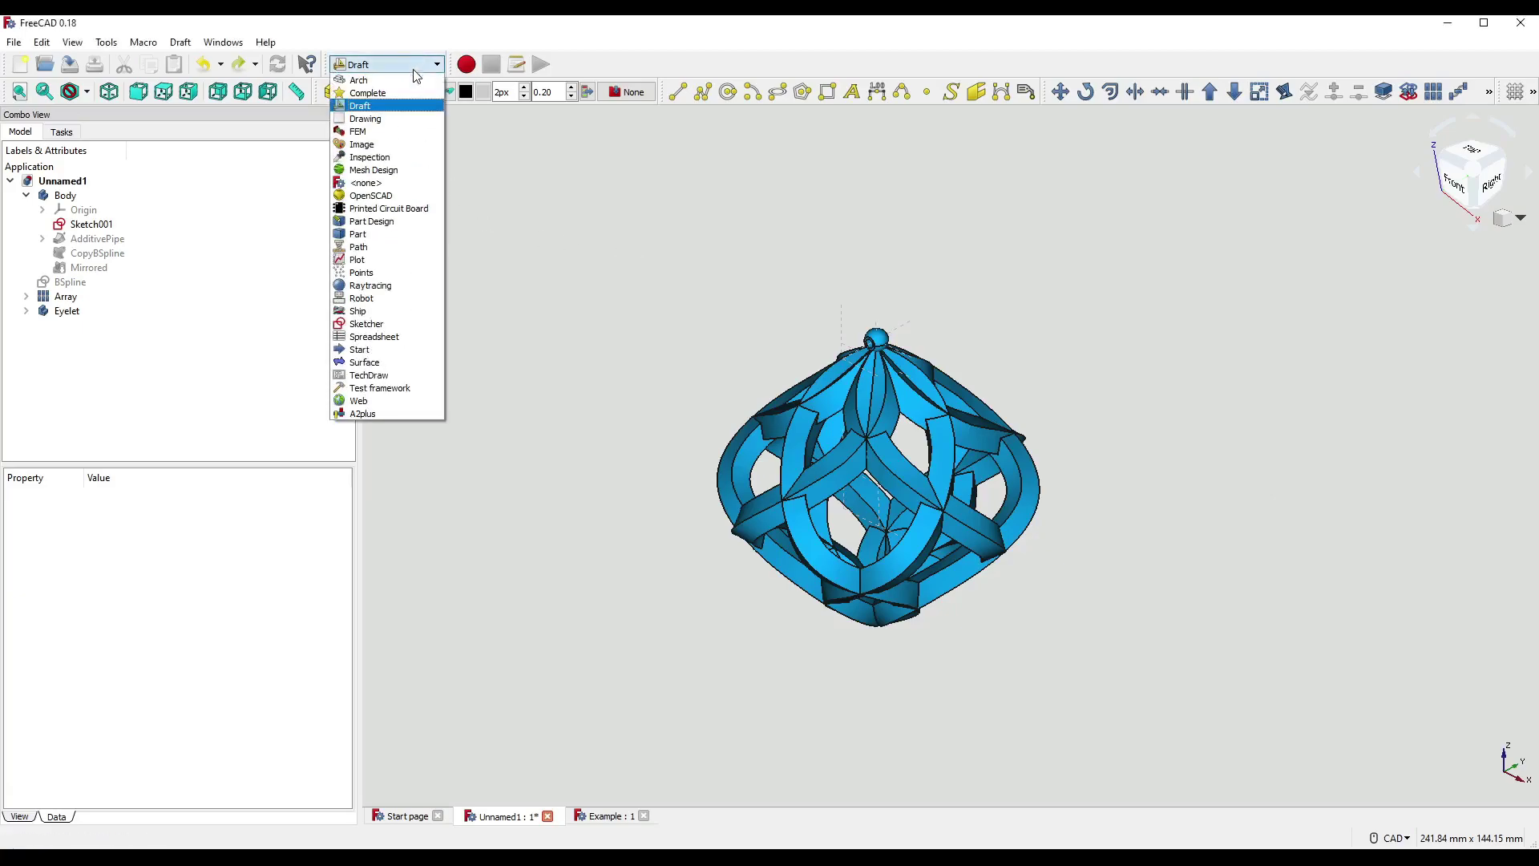
left_click(358, 234)
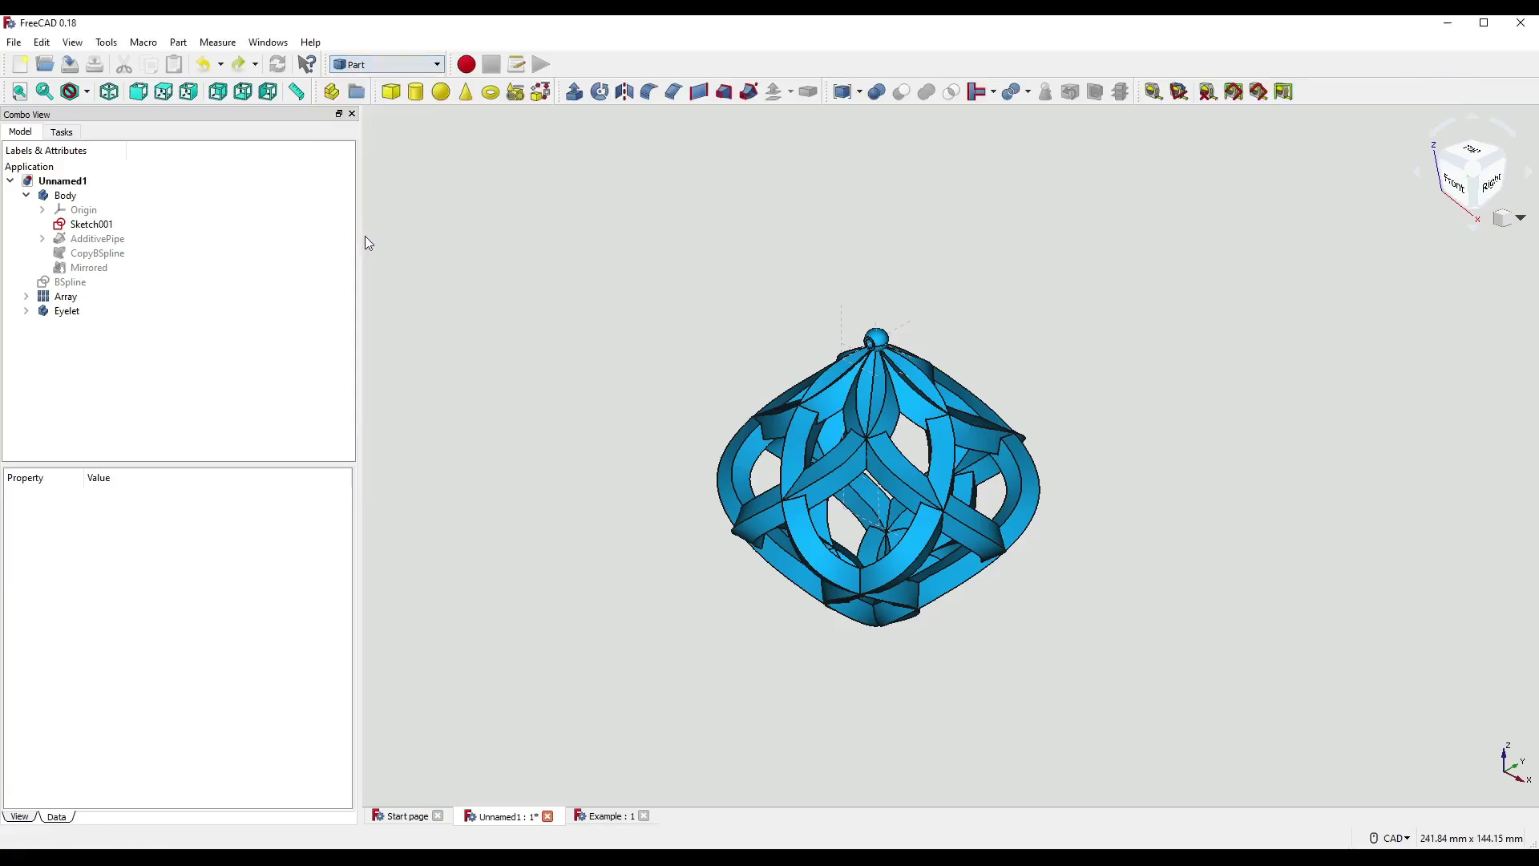
middle_click_drag(1084, 317, 1082, 276)
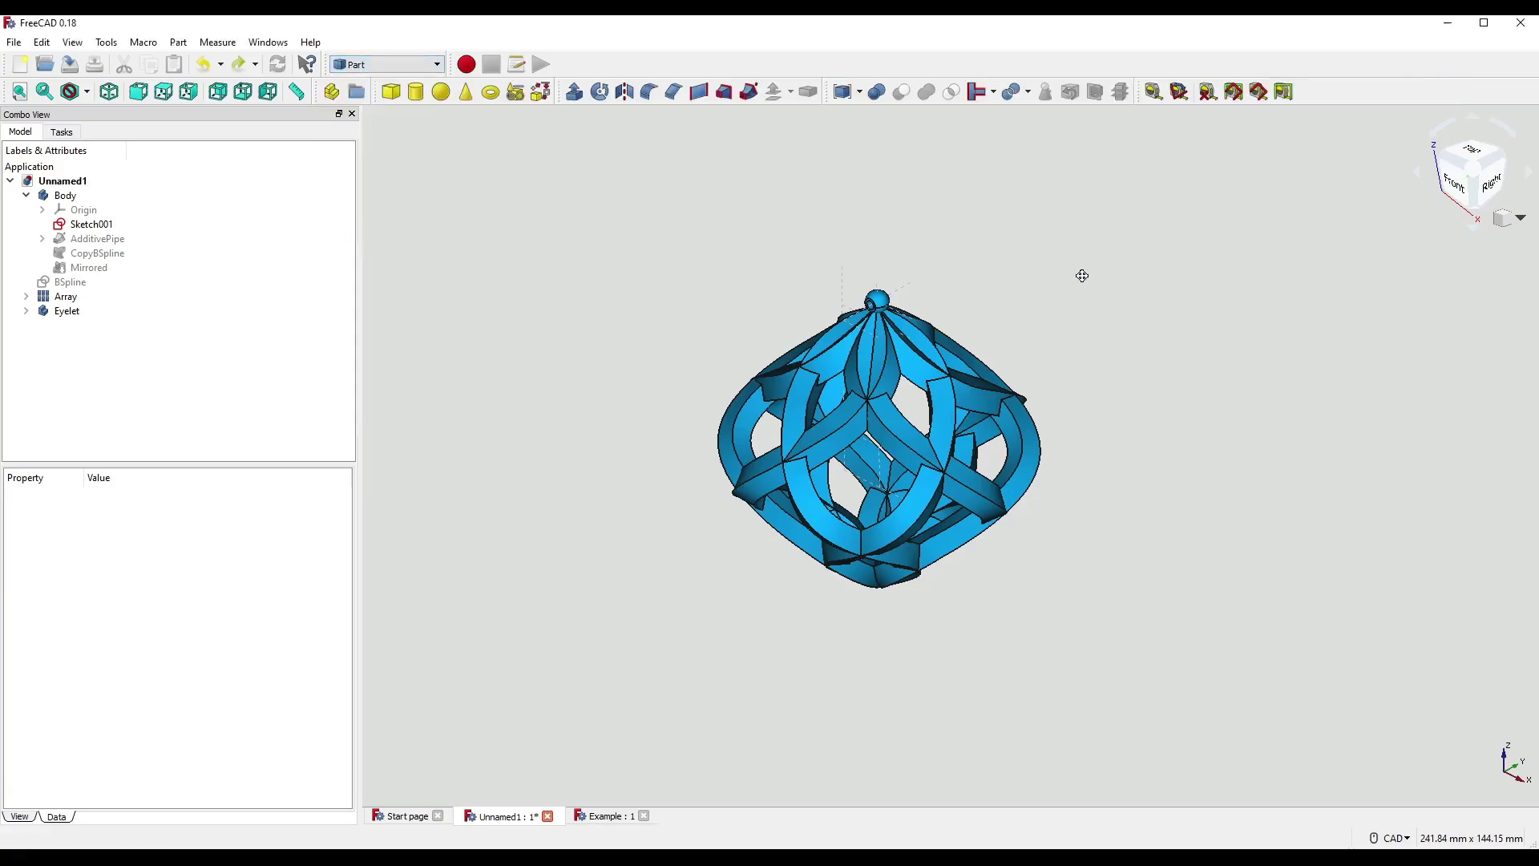
left_click(70, 313)
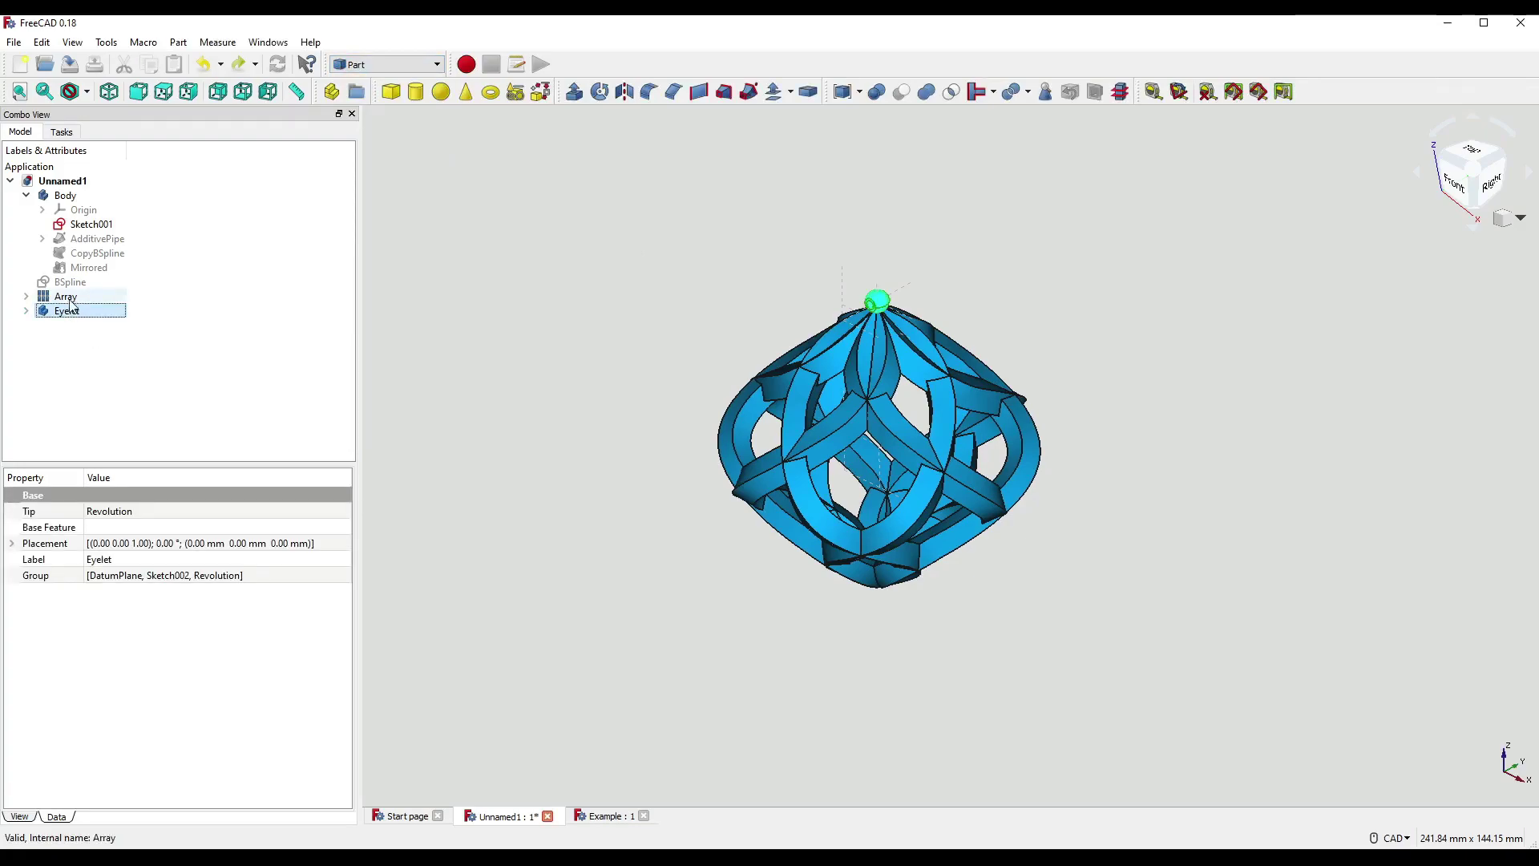
left_click(70, 303, "ctrl")
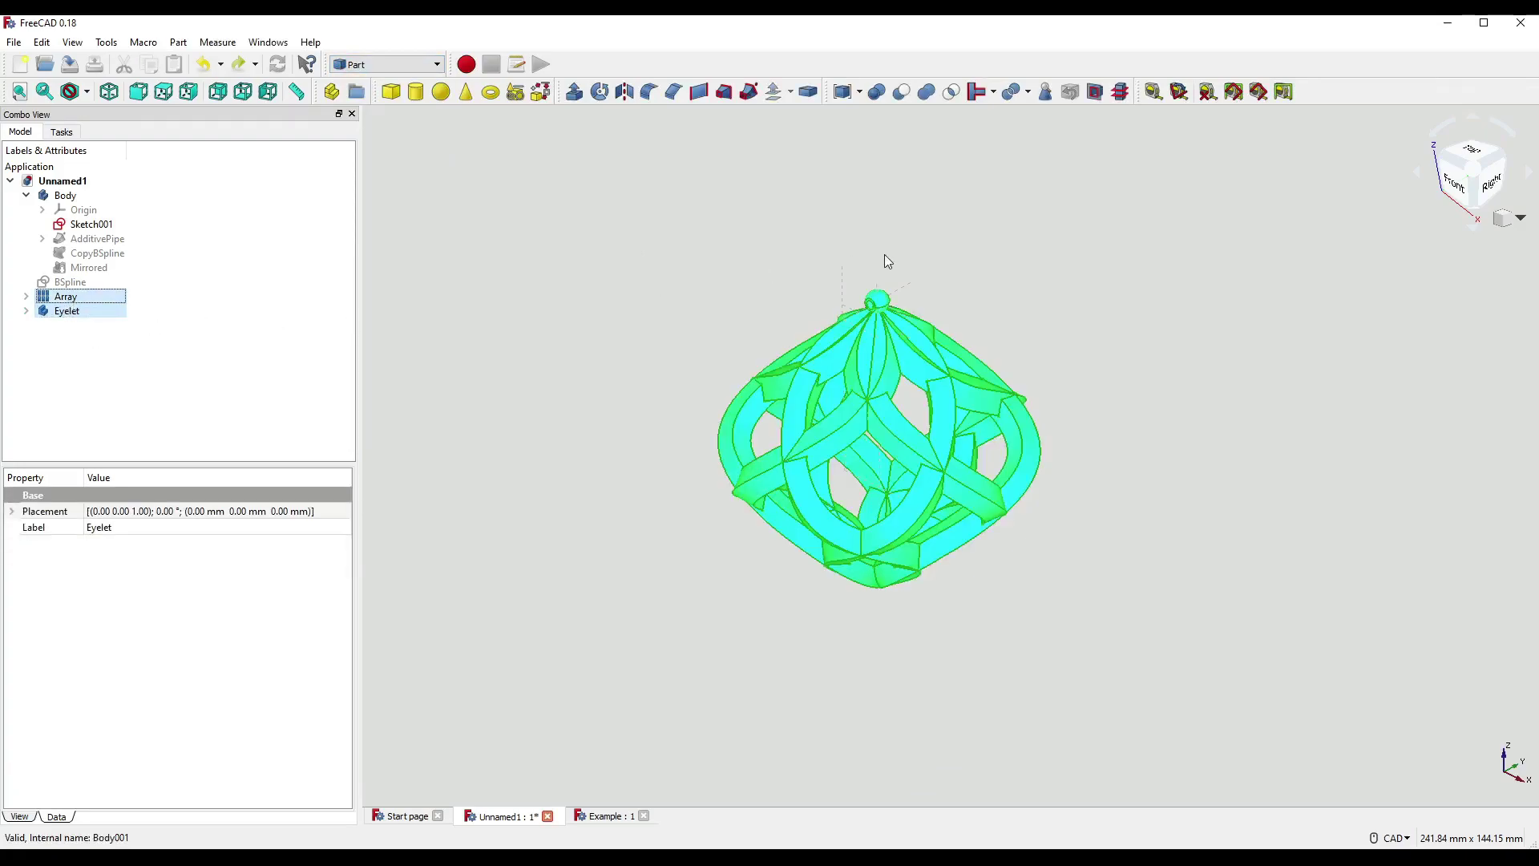
left_click(927, 95)
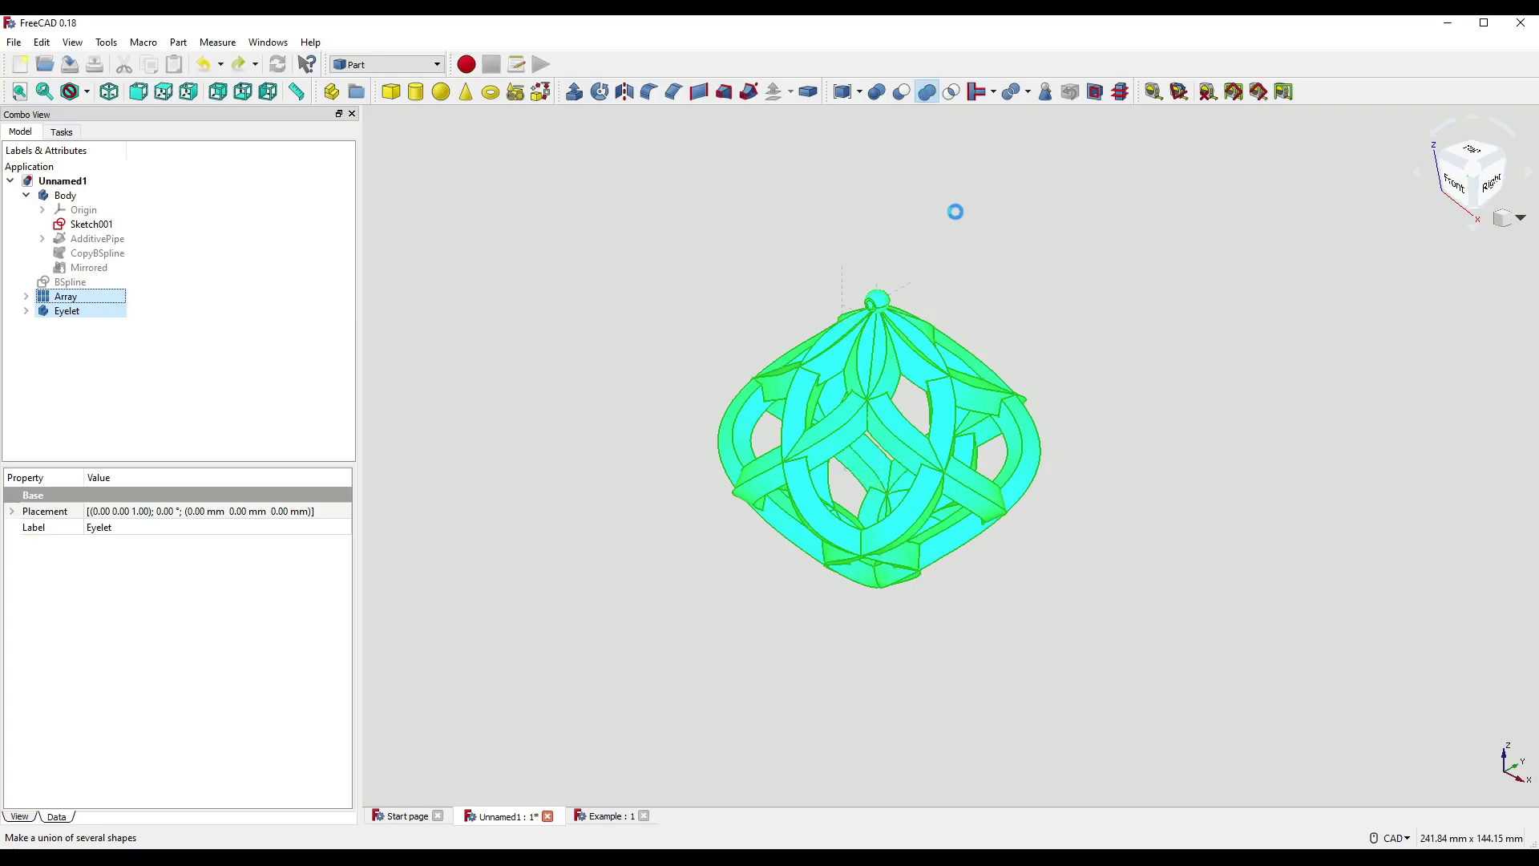
Step: Examine the fused ornament up close where the eyelet meets the bands, and view the whole shape from the rear
scroll(920, 326, "up", 10)
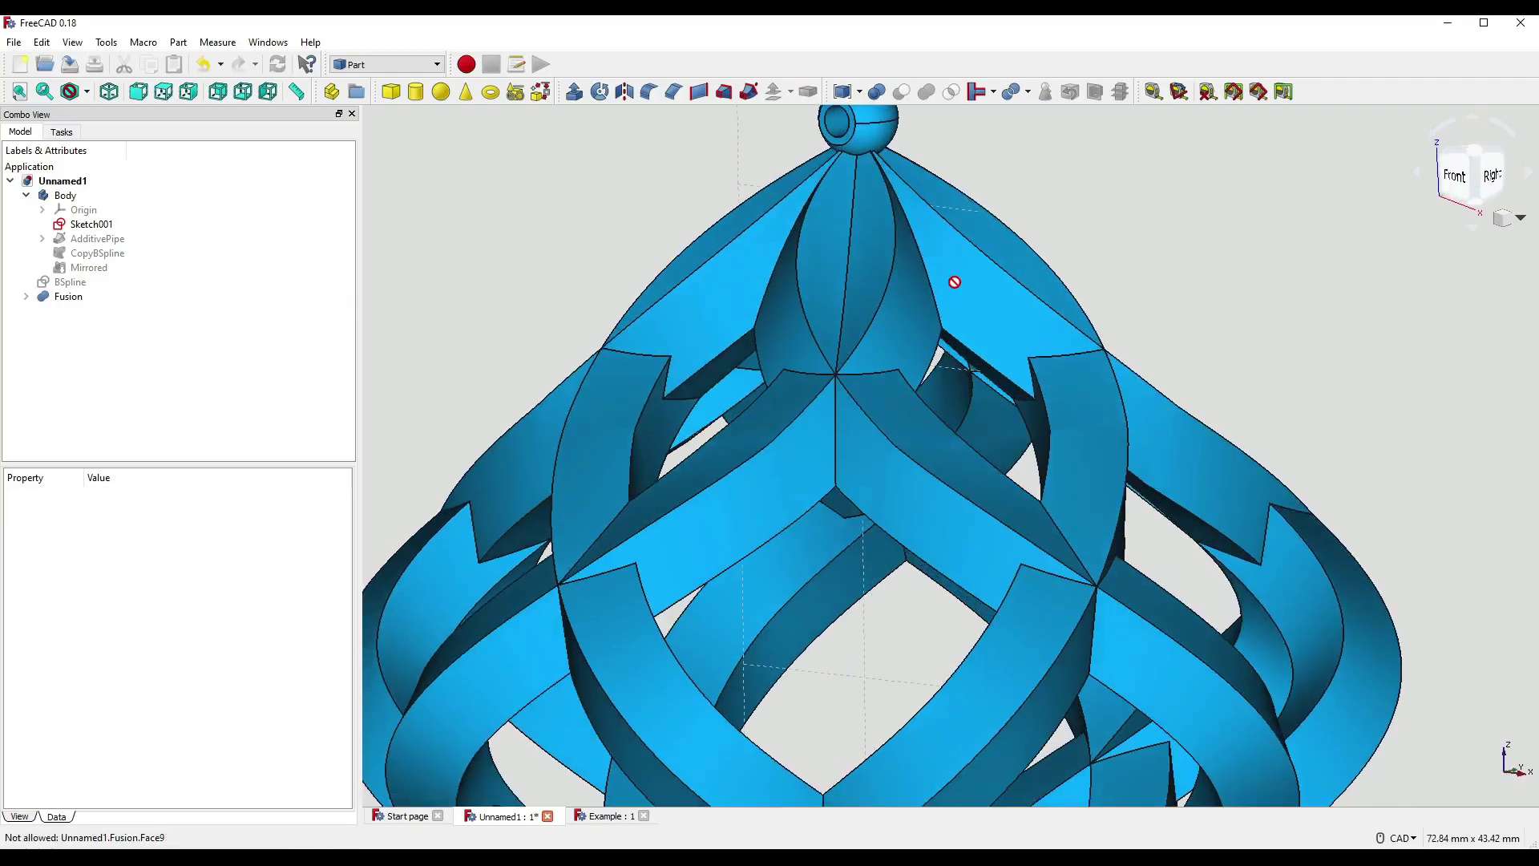
middle_click_drag(954, 281, 981, 311)
scroll(922, 264, "up", 2)
scroll(882, 280, "down", 6)
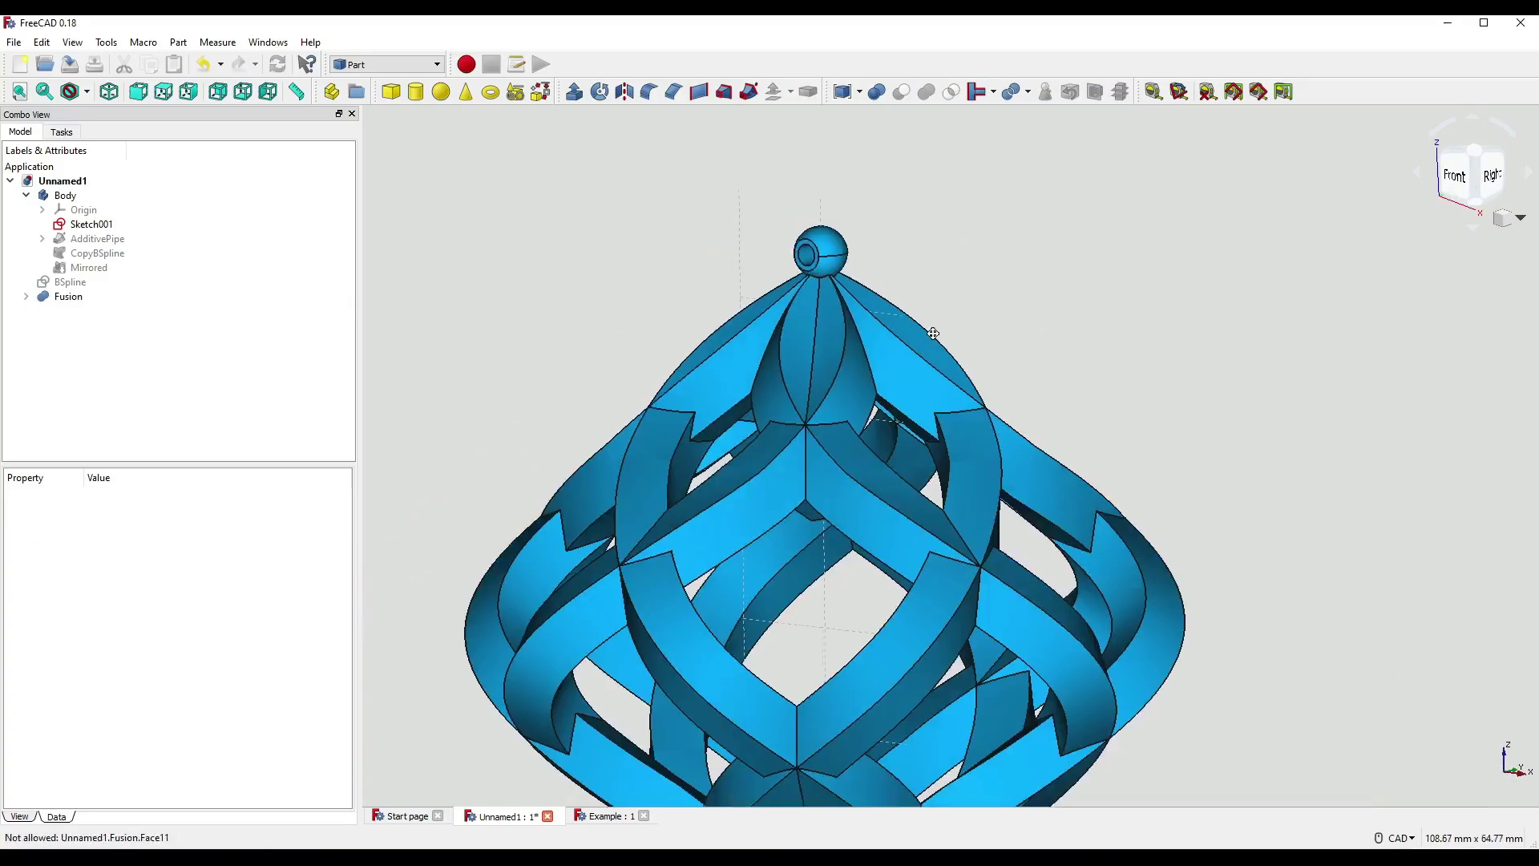
middle_click_drag(958, 253, 890, 337)
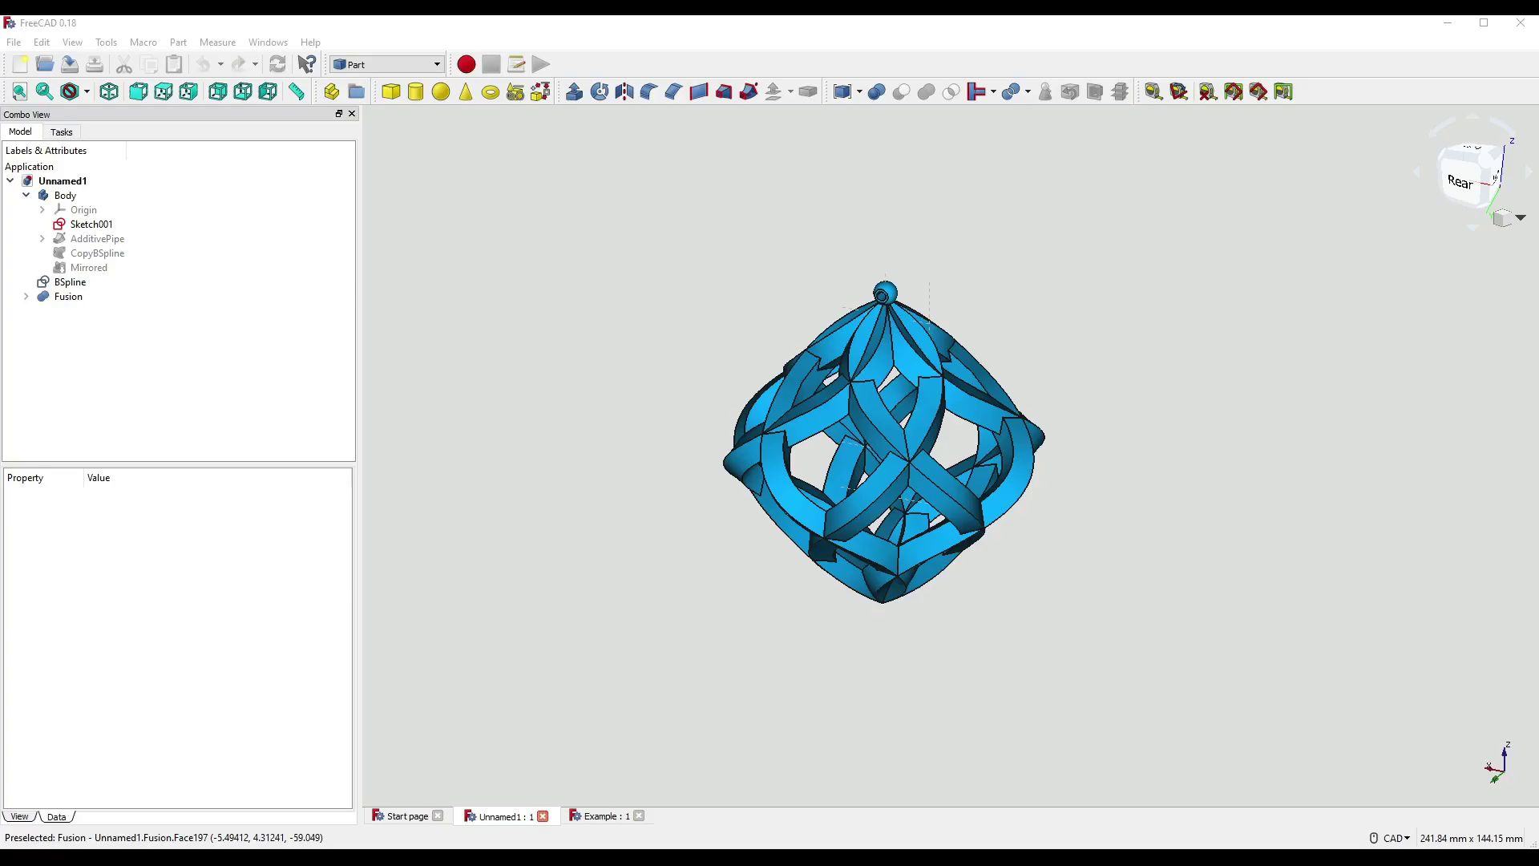
scroll(965, 429, "up", 3)
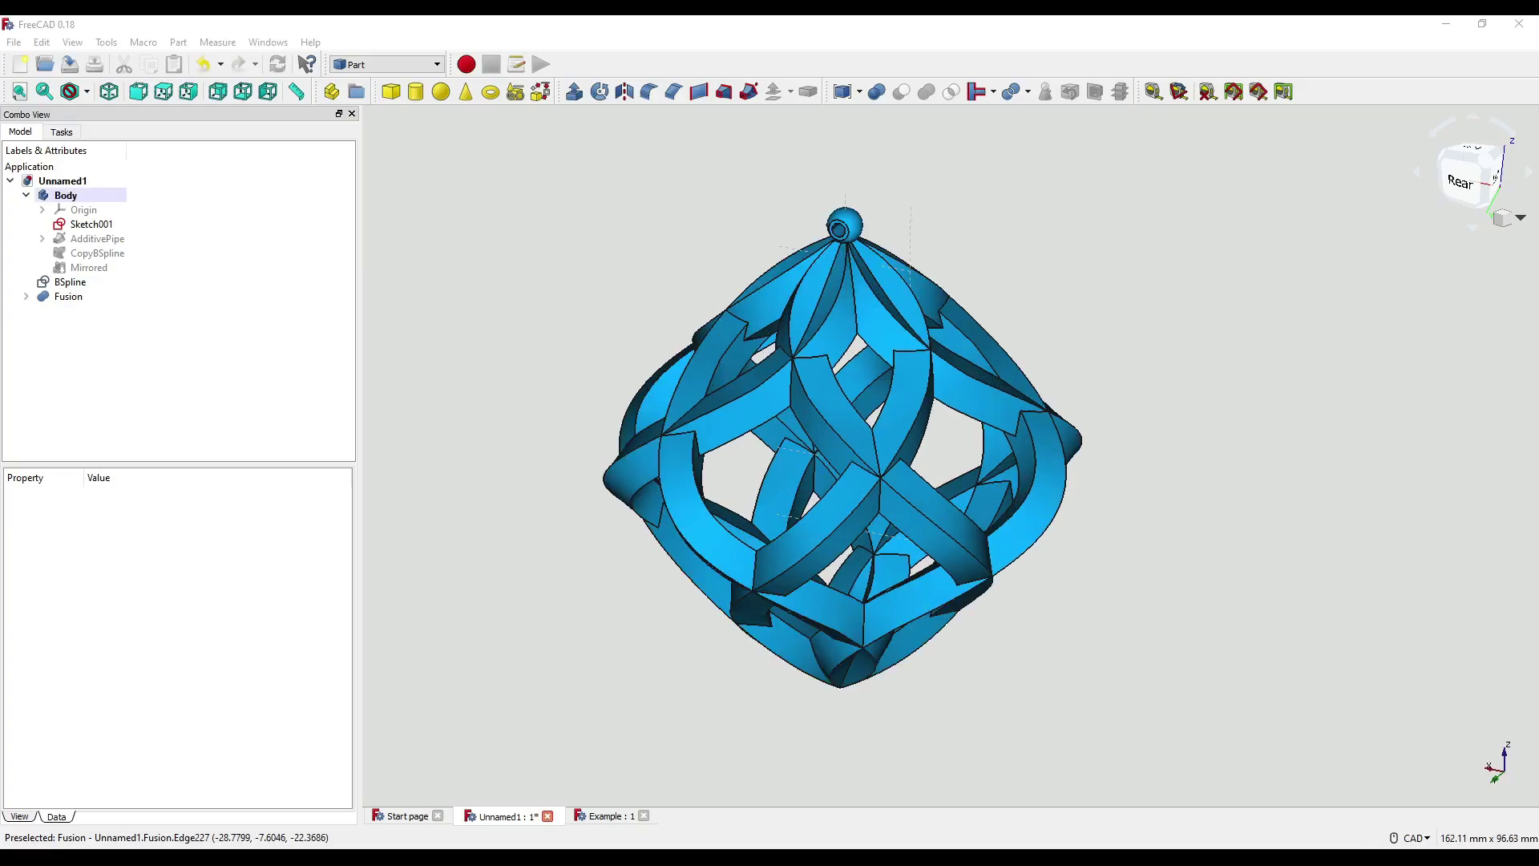